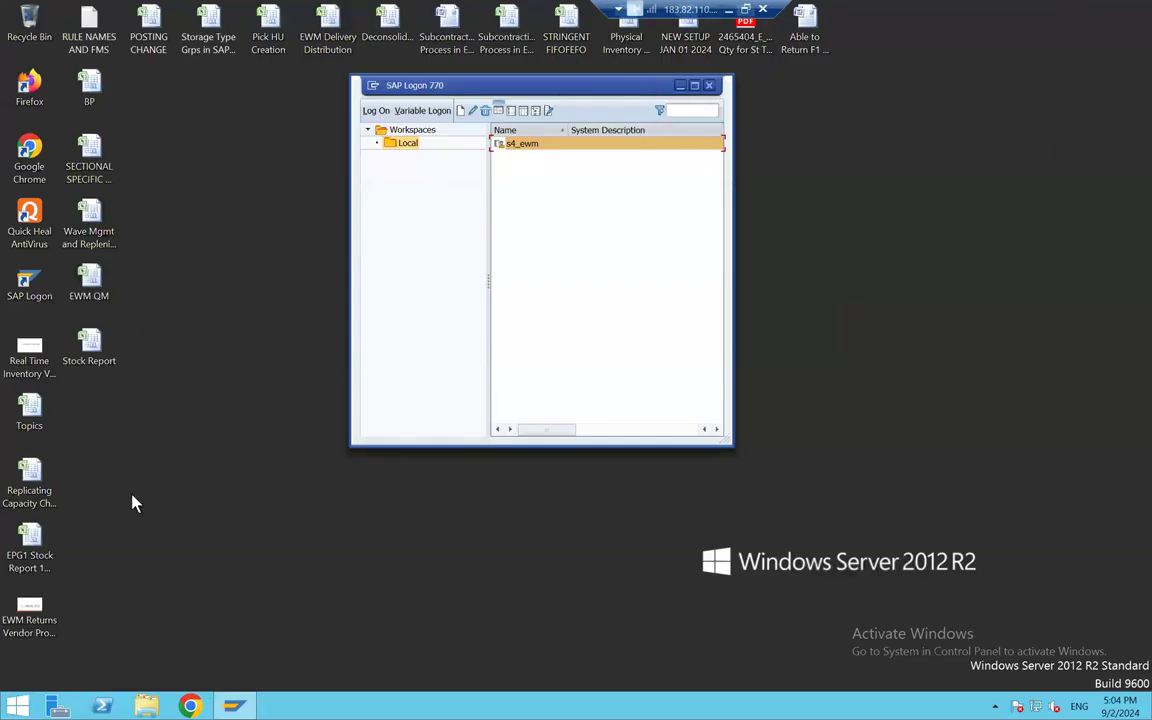
Step: Log on to client 400 of the s4_ewm system, entering the user ID and the account password
{"action": "double_click", "coordinate": [522, 145]}
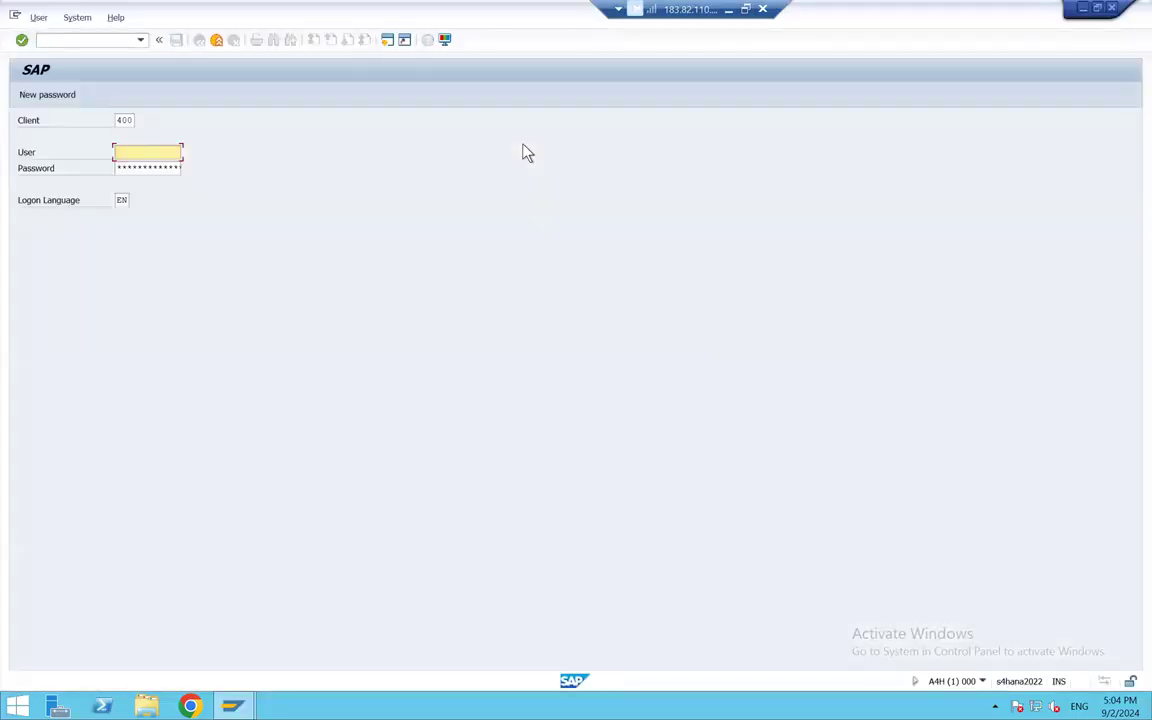
{"action": "type", "text": "ewm31"}
{"action": "key", "text": "Tab"}
{"action": "key", "text": "ctrl+v"}
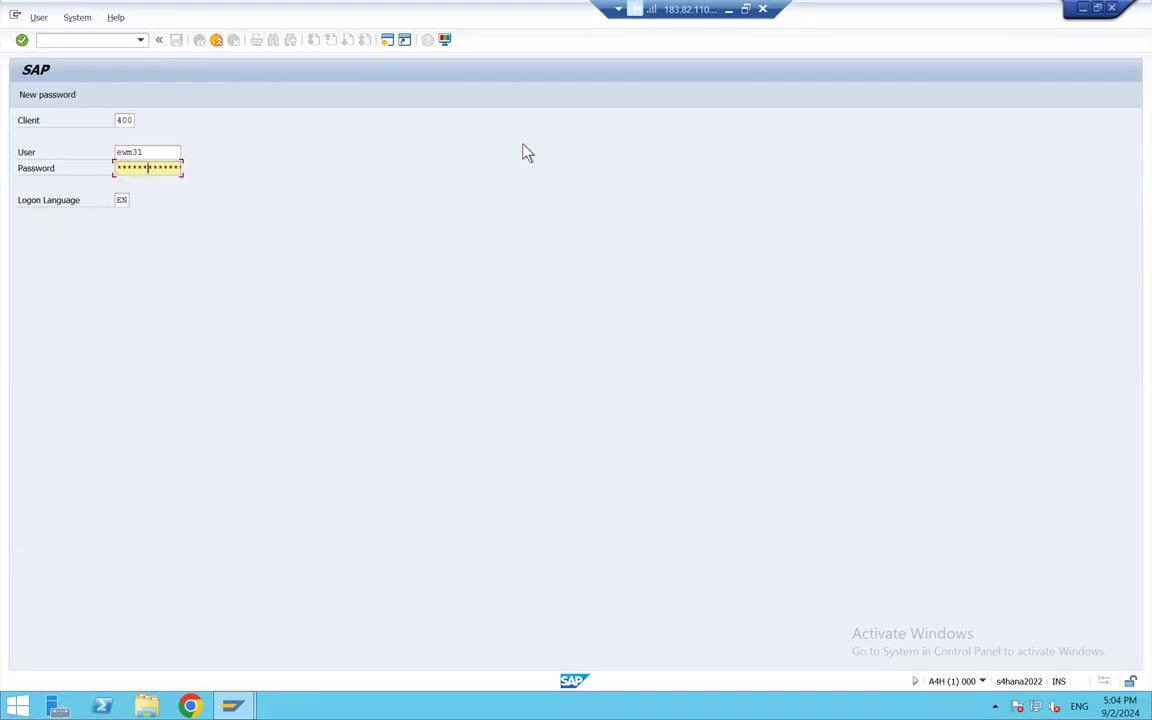
{"action": "key", "text": "Return"}
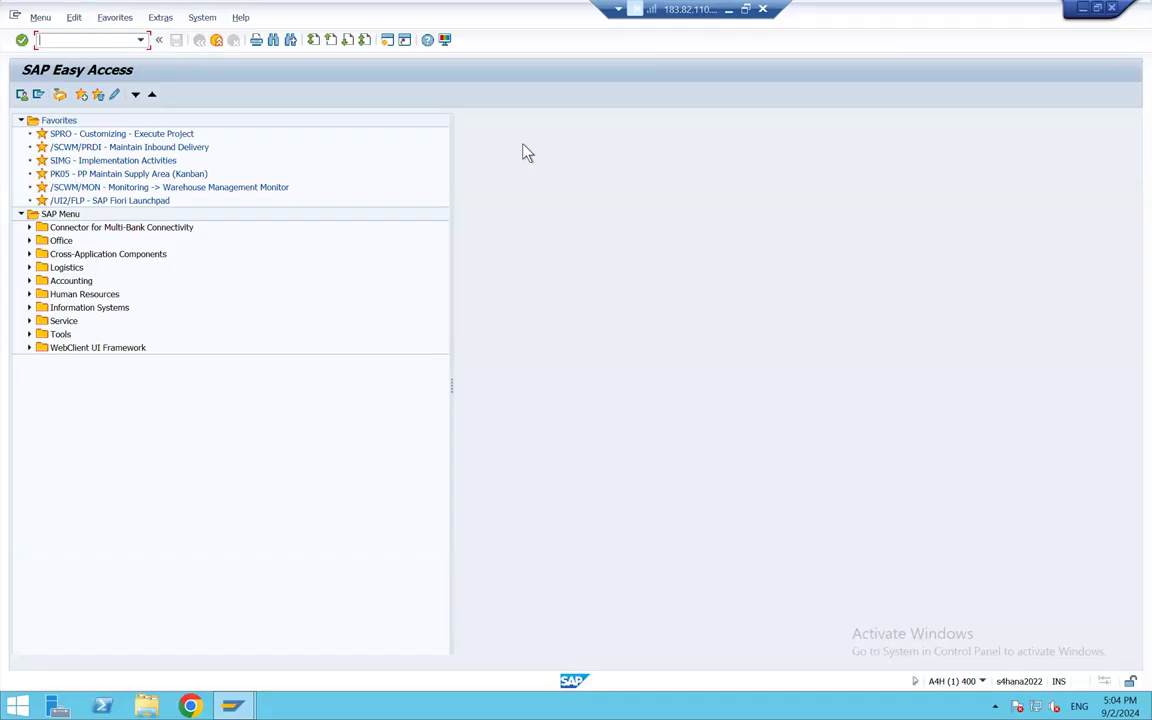
Step: Open the SAP Reference IMG through SPRO and expand SCM Extended Warehouse Management down to the contents of Extended Warehouse Management
{"action": "key", "text": "Return"}
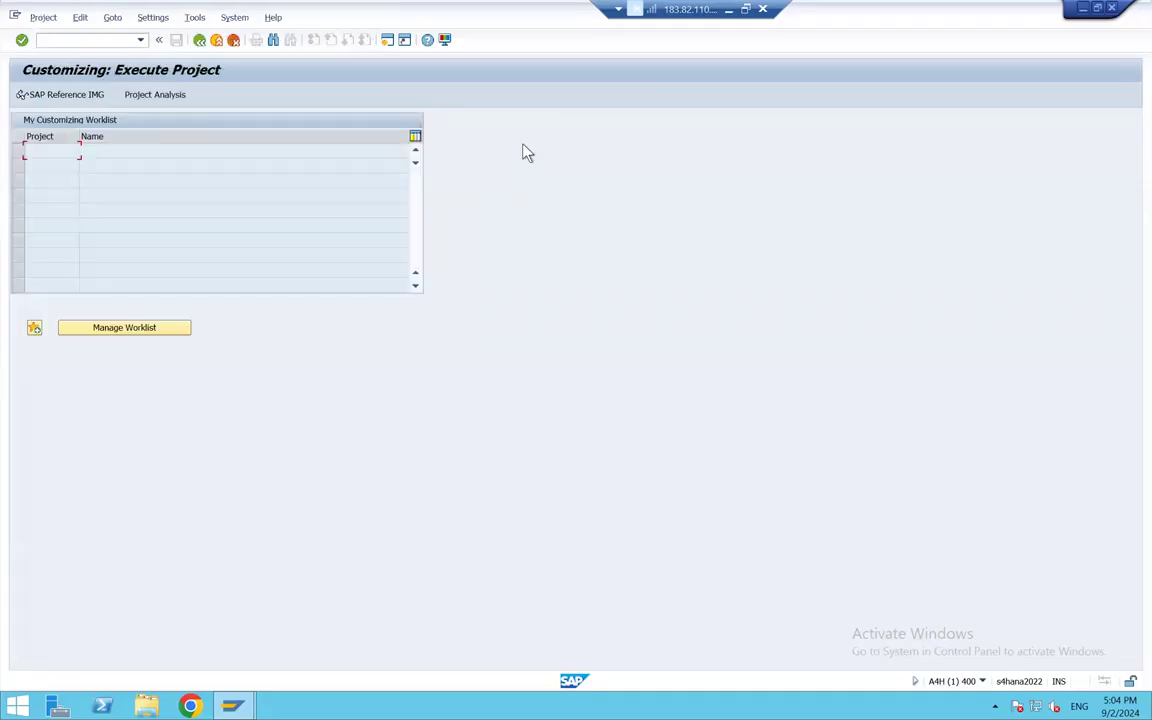
{"action": "key", "text": "F5"}
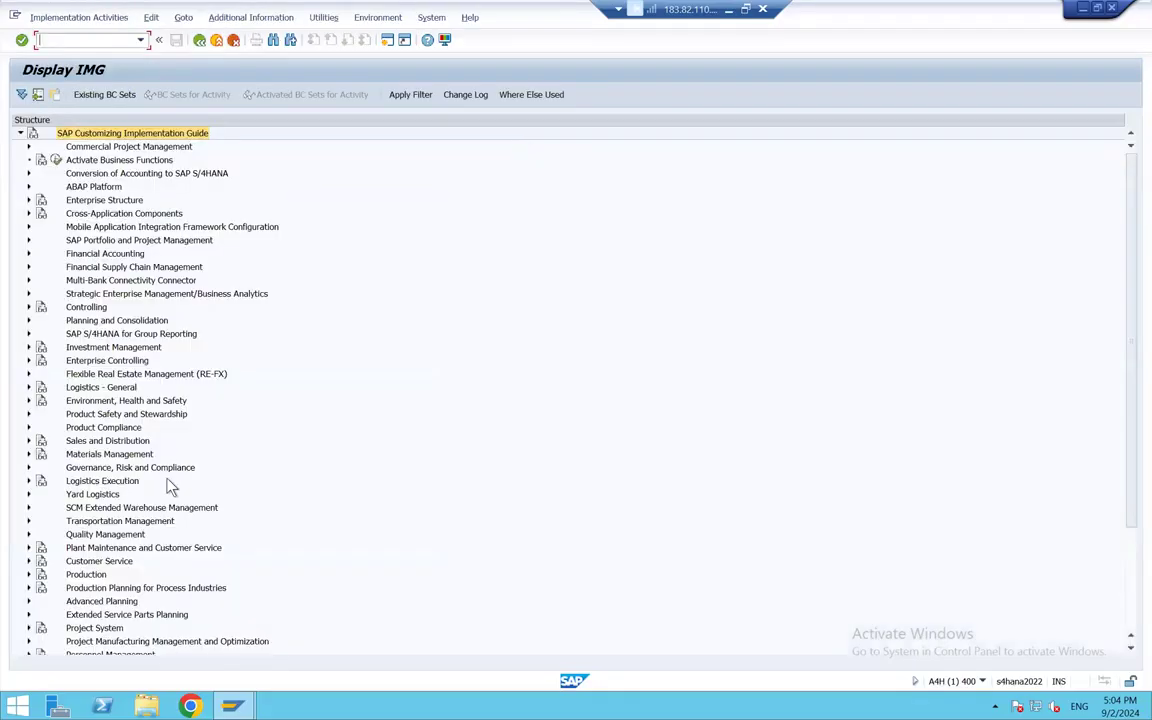
{"action": "left_click", "coordinate": [131, 511]}
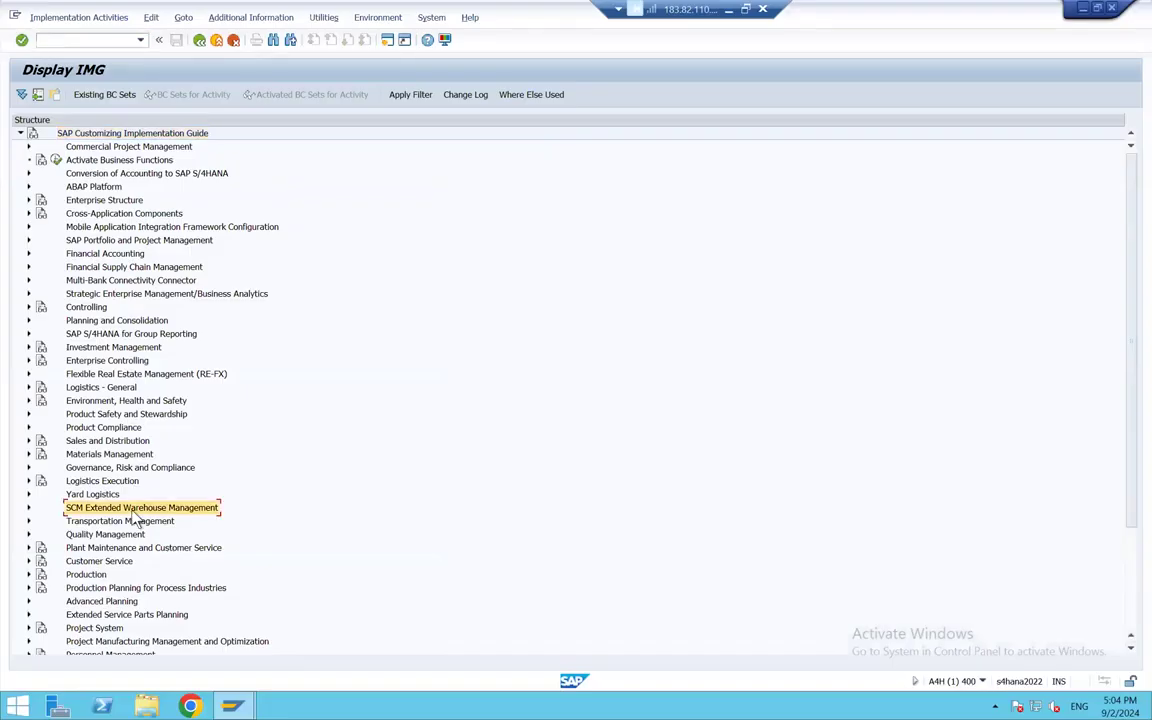
{"action": "double_click", "coordinate": [131, 511]}
{"action": "double_click", "coordinate": [136, 519]}
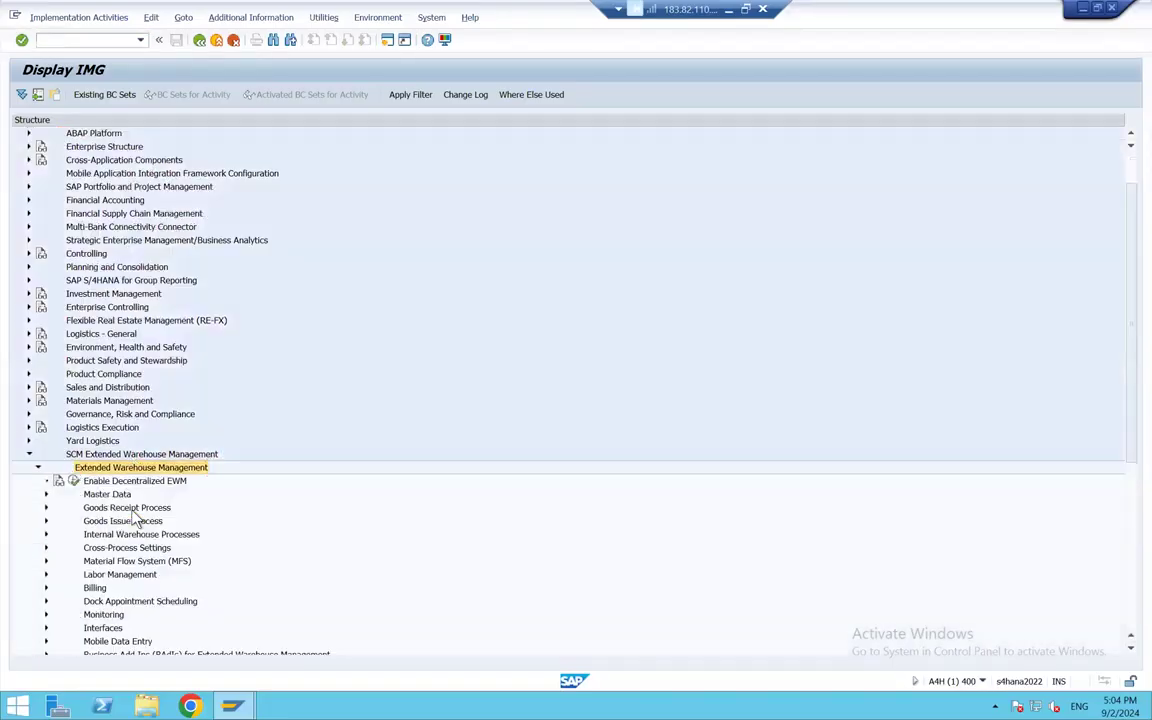
Step: Expand Internal Warehouse Processes under Extended Warehouse Management, including its Physical Inventory node
{"action": "key", "text": "Down"}
{"action": "key", "text": "Down"}
{"action": "key", "text": "Down"}
{"action": "key", "text": "Down"}
{"action": "key", "text": "Down"}
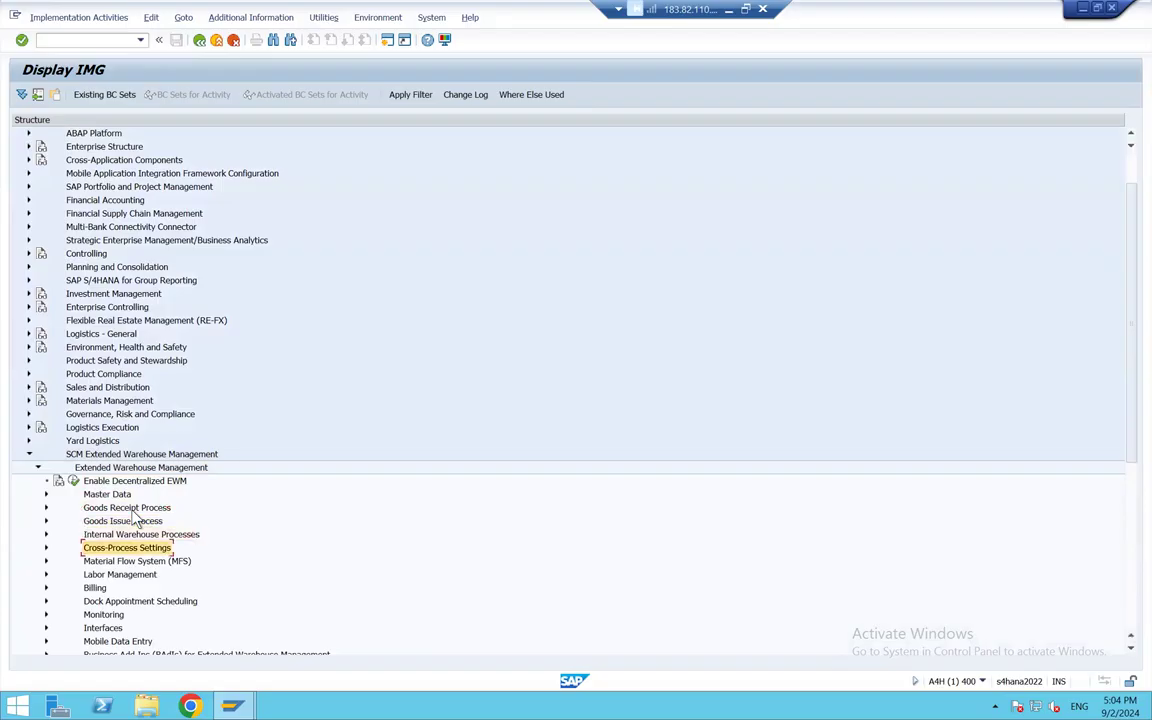
{"action": "key", "text": "Up"}
{"action": "key", "text": "Right"}
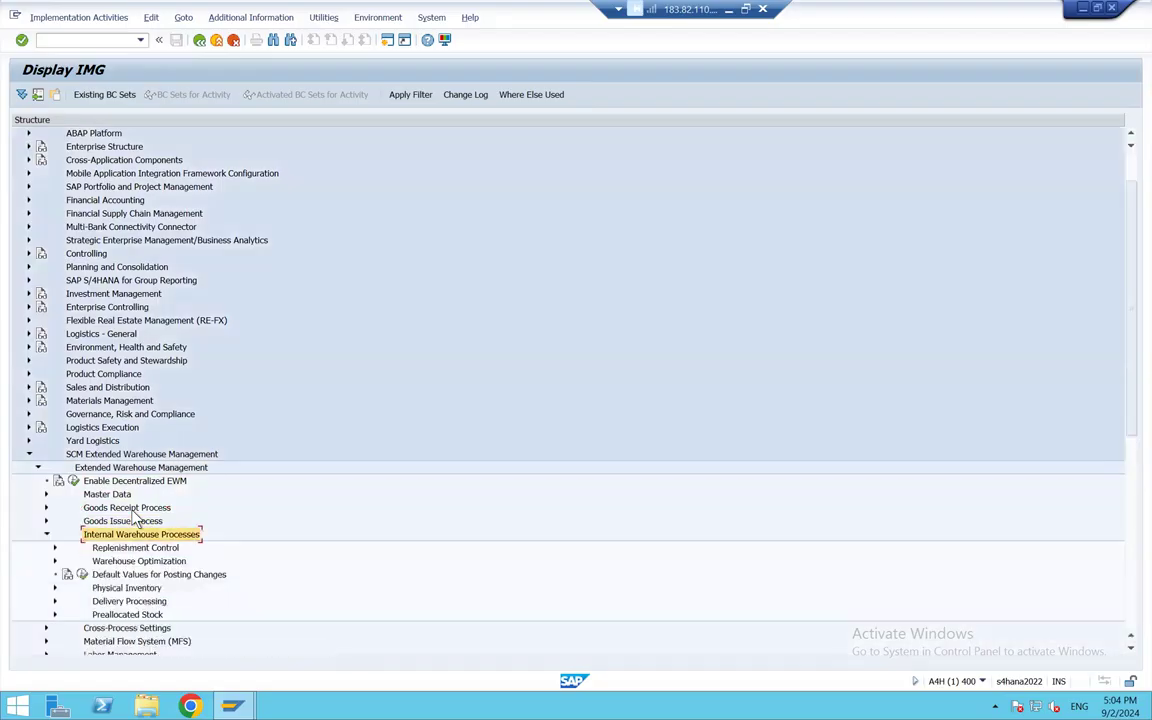
{"action": "key", "text": "Down"}
{"action": "key", "text": "Down"}
{"action": "key", "text": "Down"}
{"action": "key", "text": "Down"}
{"action": "key", "text": "Right"}
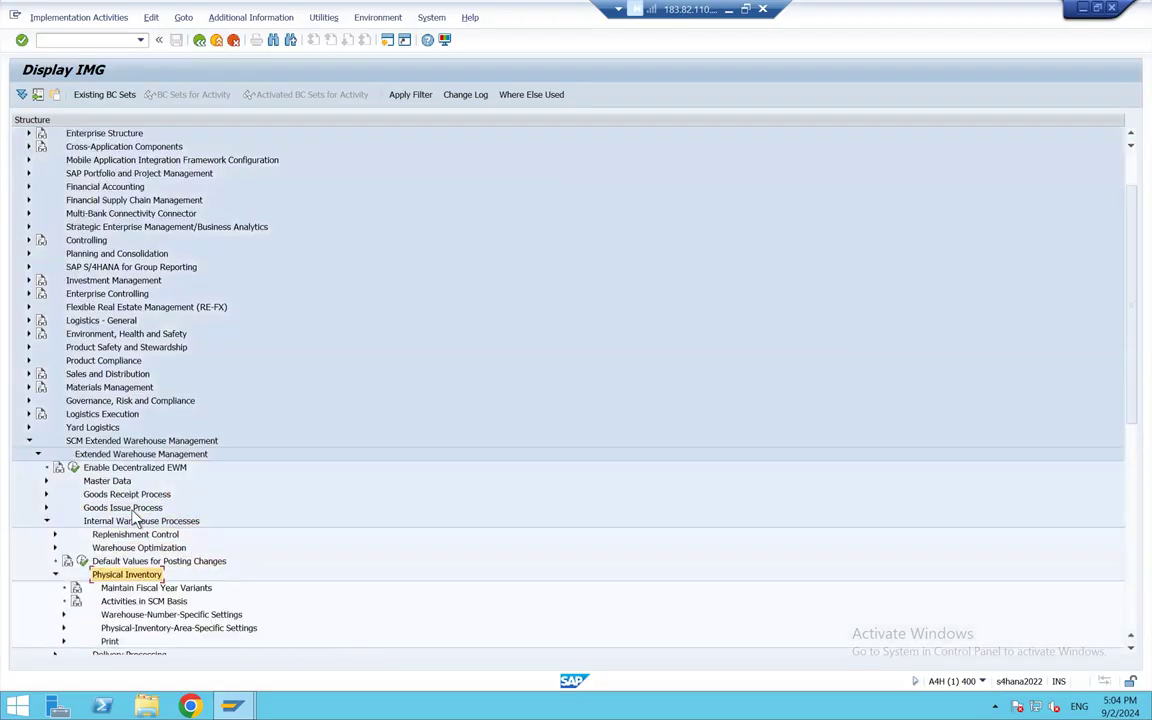
Step: Expand Warehouse-Number-Specific Settings under Physical Inventory and select the activity Assign Physical Inventory Area to Activity Area
{"action": "key", "text": "Down"}
{"action": "key", "text": "Down"}
{"action": "key", "text": "Down"}
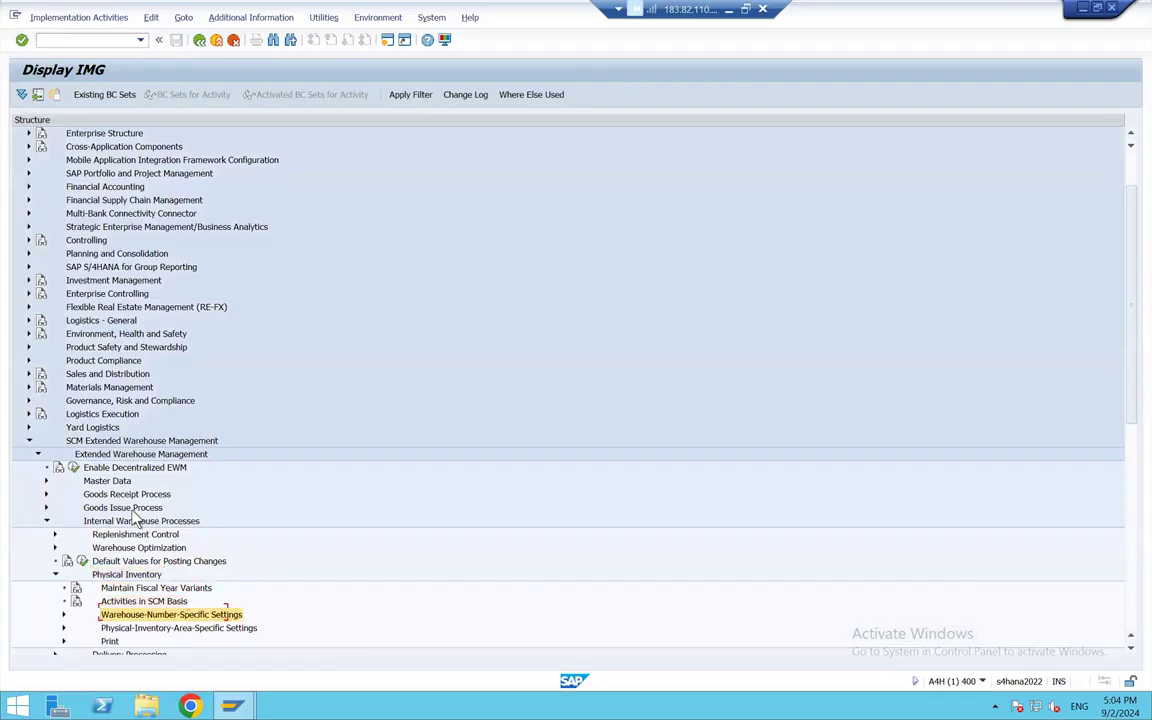
{"action": "key", "text": "Right"}
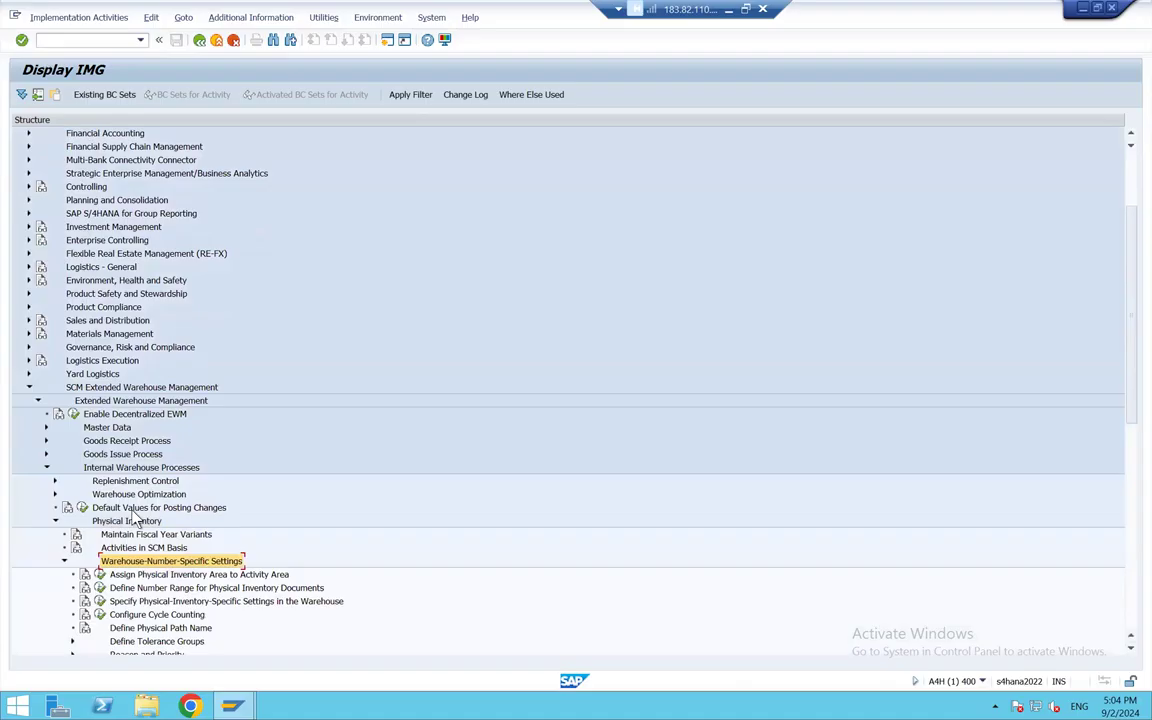
{"action": "key", "text": "Down"}
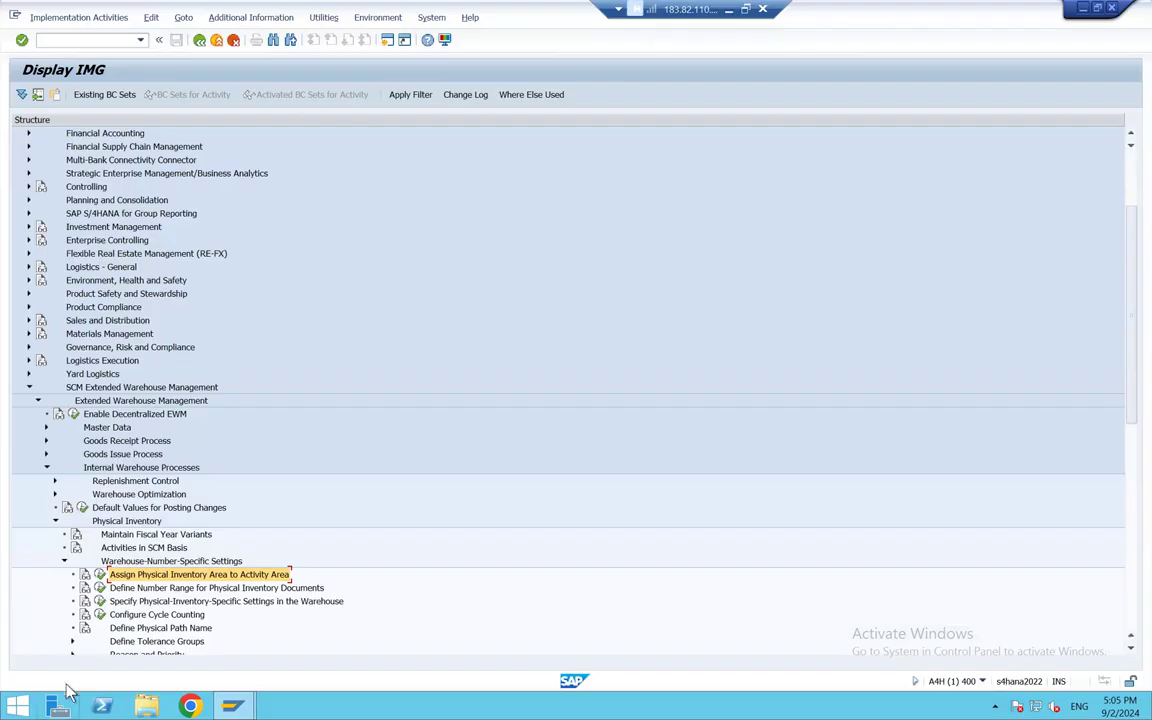
Step: Switch to Excel by opening the Physical Inventory in EWM workbook from the desktop, dismiss the recovered files, and stay on Sheet1
{"action": "key", "text": "super+d"}
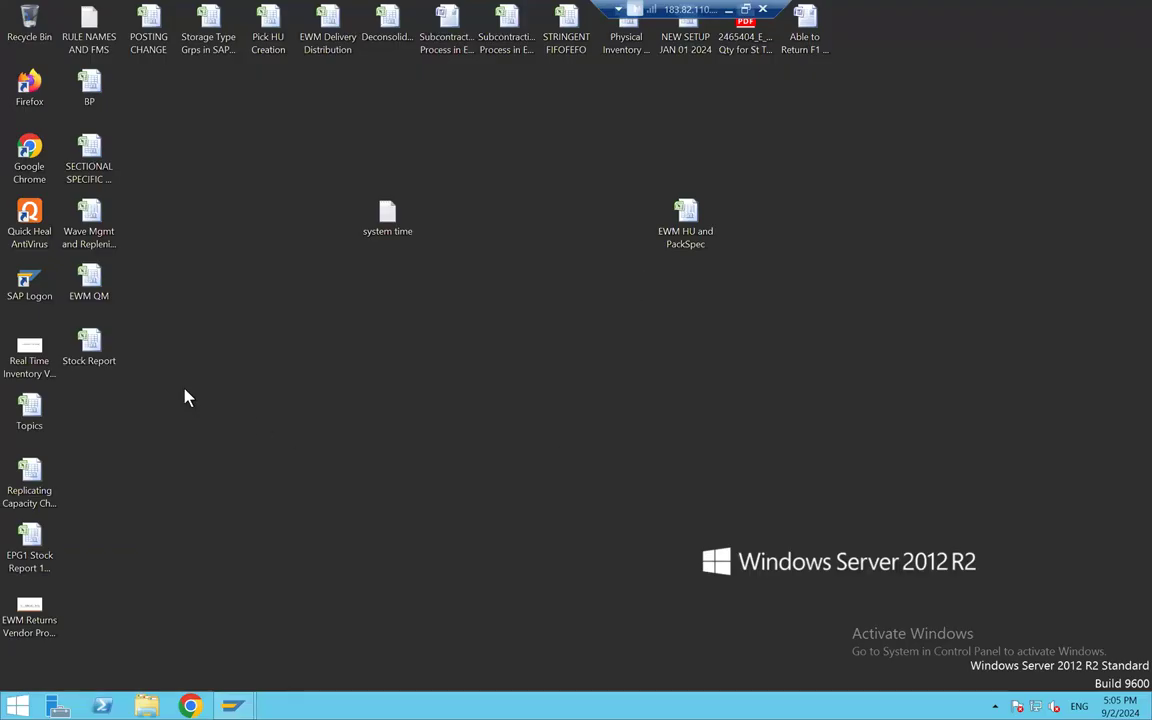
{"action": "right_click", "coordinate": [251, 325]}
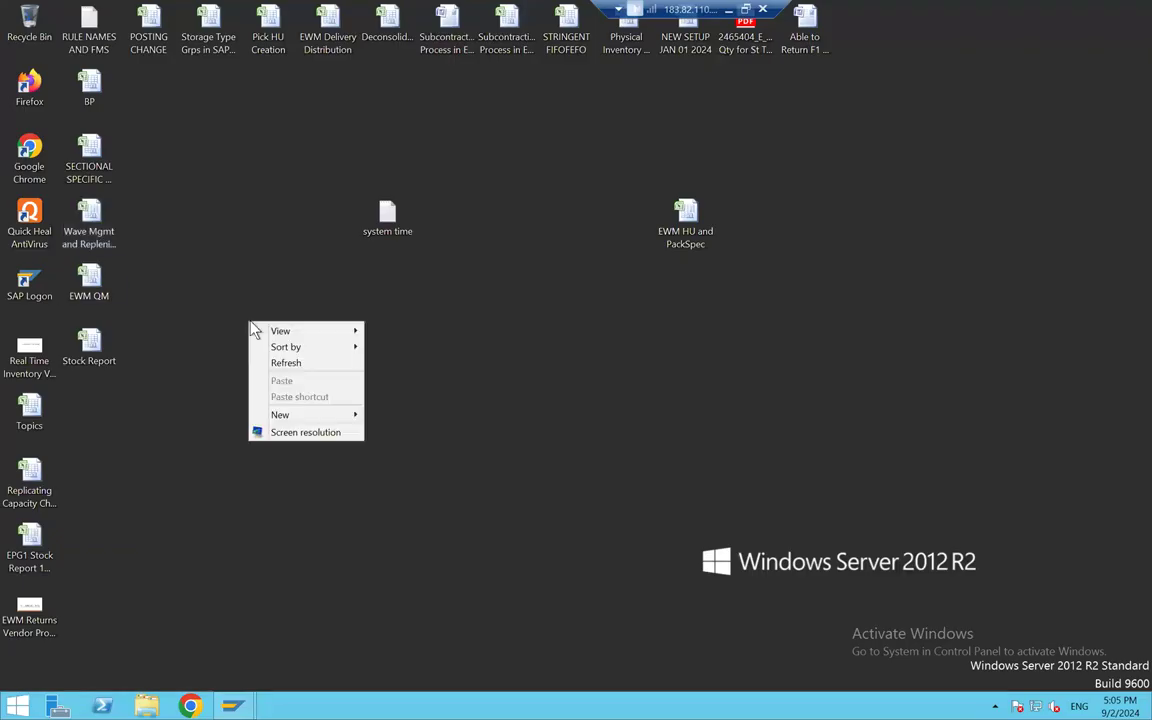
{"action": "double_click", "coordinate": [630, 36]}
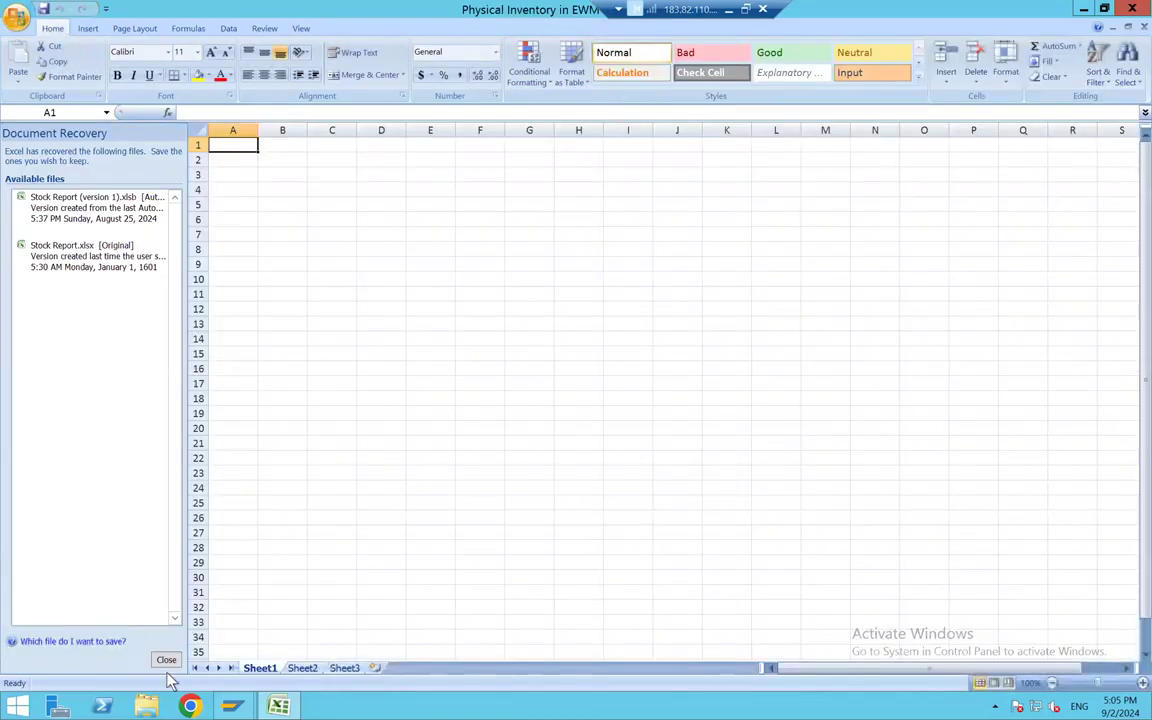
{"action": "left_click", "coordinate": [166, 660]}
{"action": "left_click", "coordinate": [353, 231]}
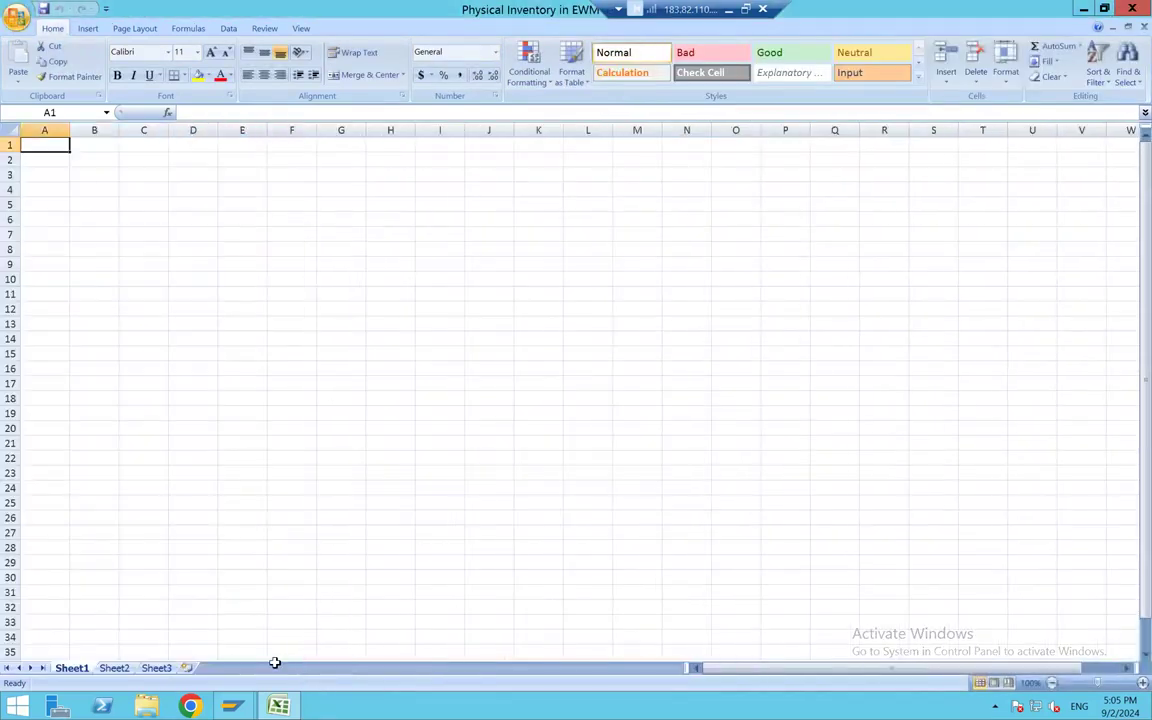
{"action": "left_click", "coordinate": [155, 668]}
{"action": "left_click", "coordinate": [114, 668]}
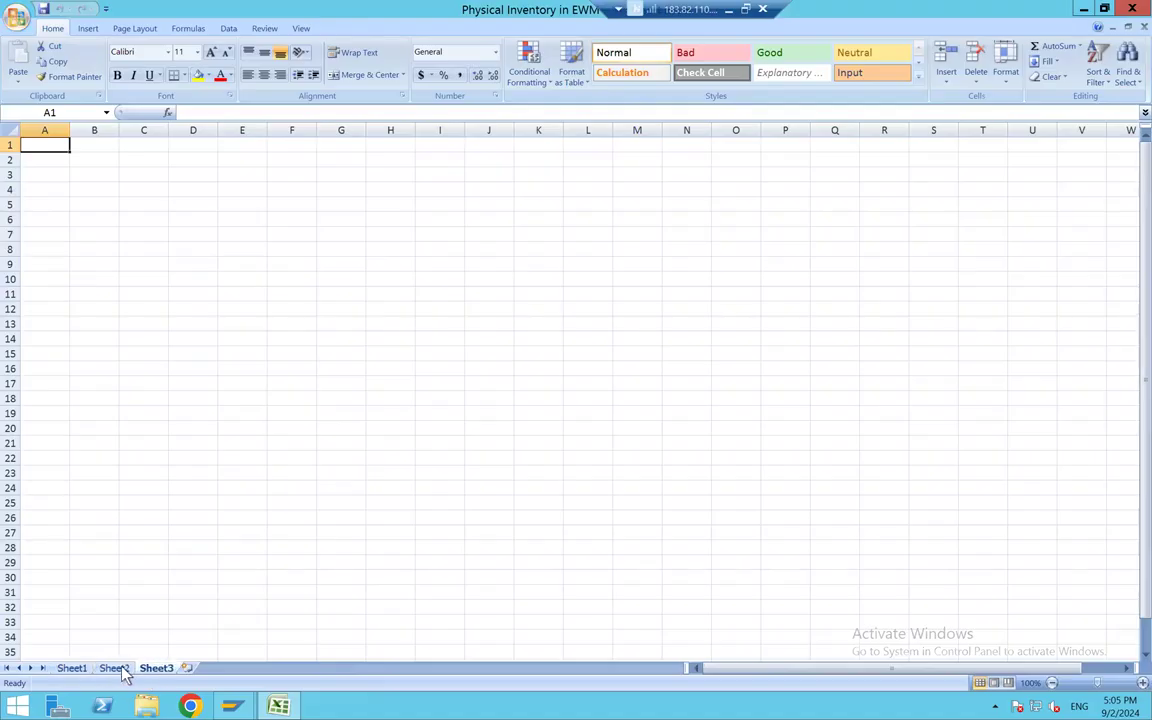
{"action": "left_click", "coordinate": [78, 668]}
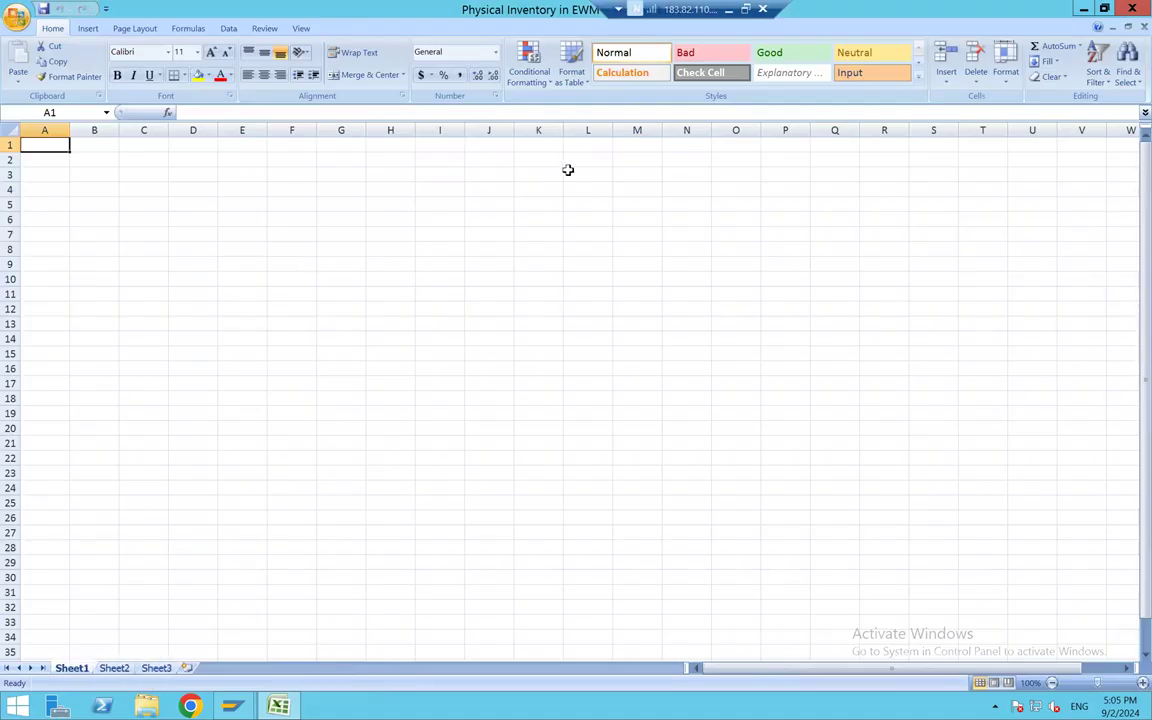
Step: Merge and center cells J4:K8, and copy the merged block to N4 and R4
{"action": "left_click", "coordinate": [490, 201]}
{"action": "left_click_drag", "start_coordinate": [478, 190], "coordinate": [530, 249]}
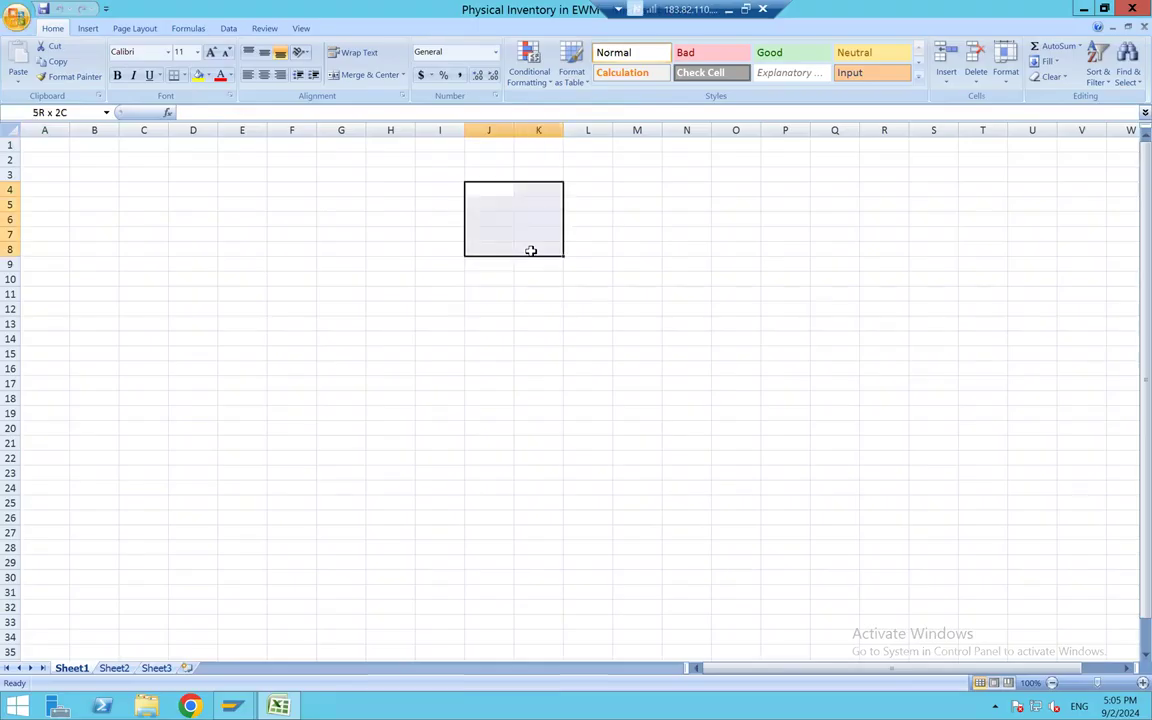
{"action": "left_click", "coordinate": [370, 75]}
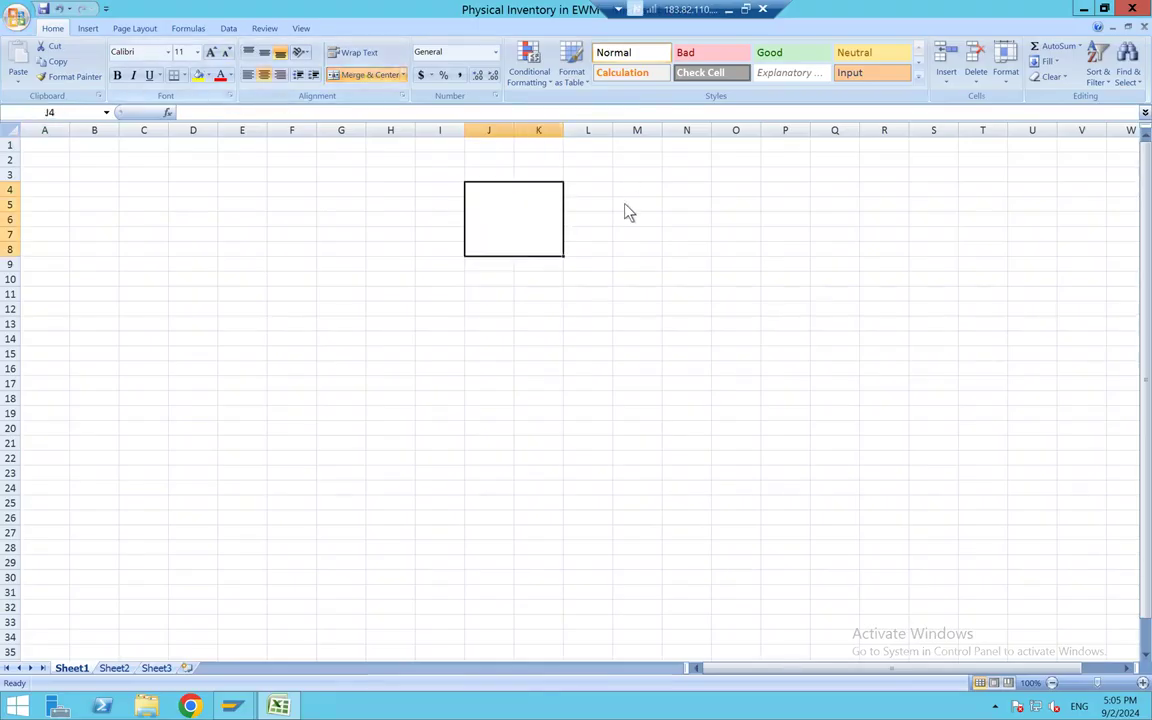
{"action": "key", "text": "ctrl+c"}
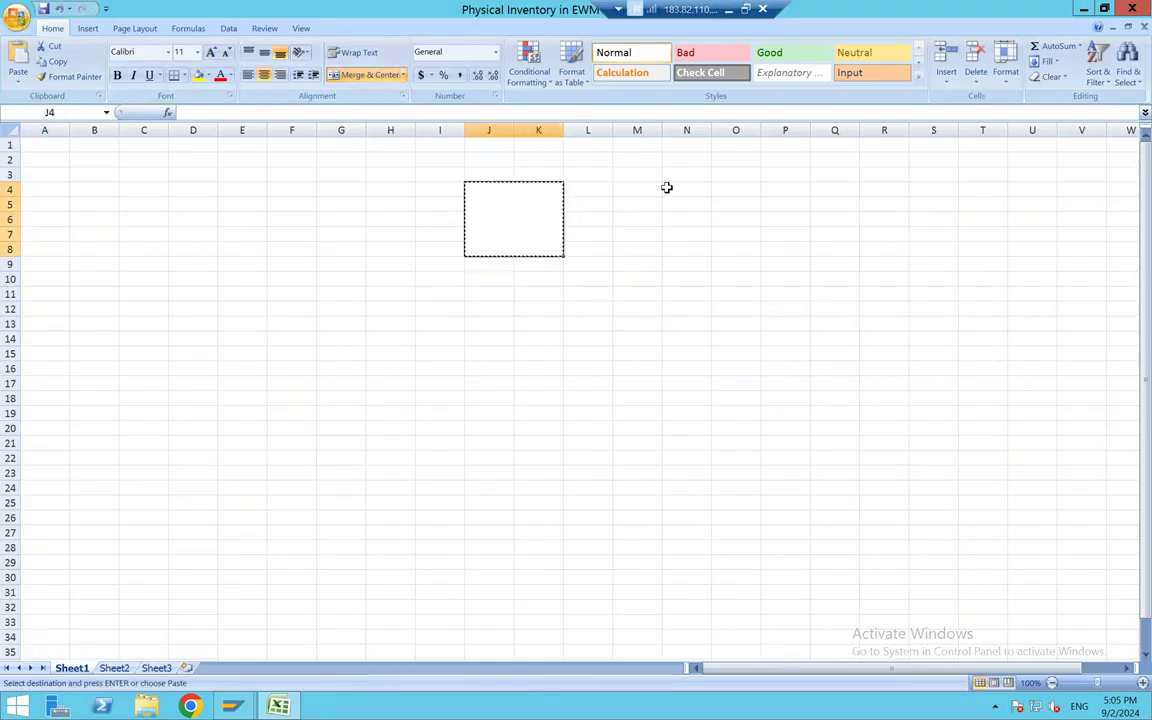
{"action": "left_click", "coordinate": [666, 189]}
{"action": "key", "text": "ctrl+v"}
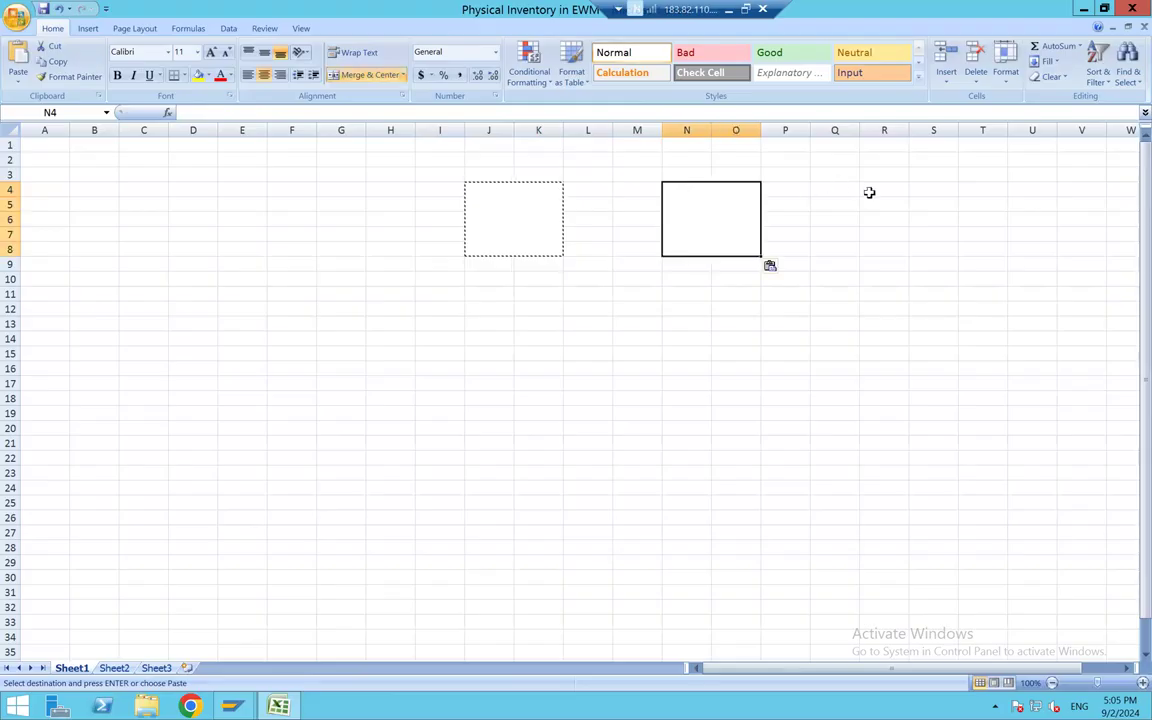
{"action": "left_click", "coordinate": [873, 199]}
{"action": "key", "text": "ctrl+v"}
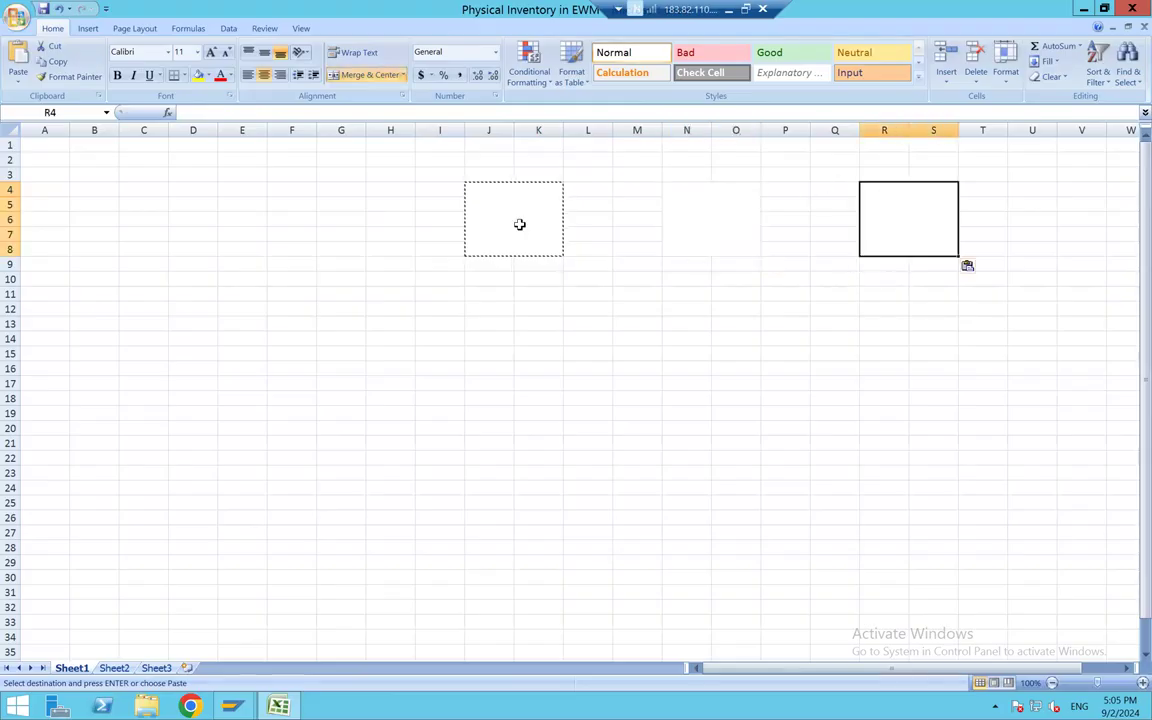
Step: Label the three merged blocks at J4, N4 and R4 as HRS1, HRS2 and HRS3
{"action": "left_click", "coordinate": [517, 215]}
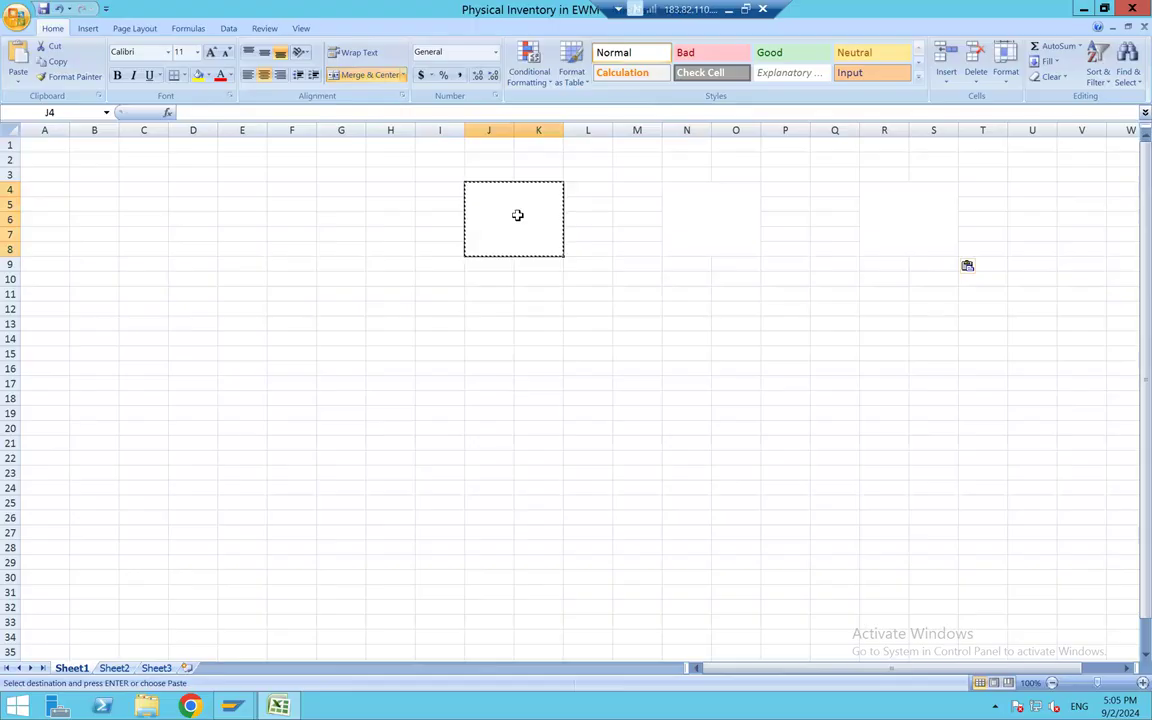
{"action": "key", "text": "Caps_Lock"}
{"action": "type", "text": "HRS1"}
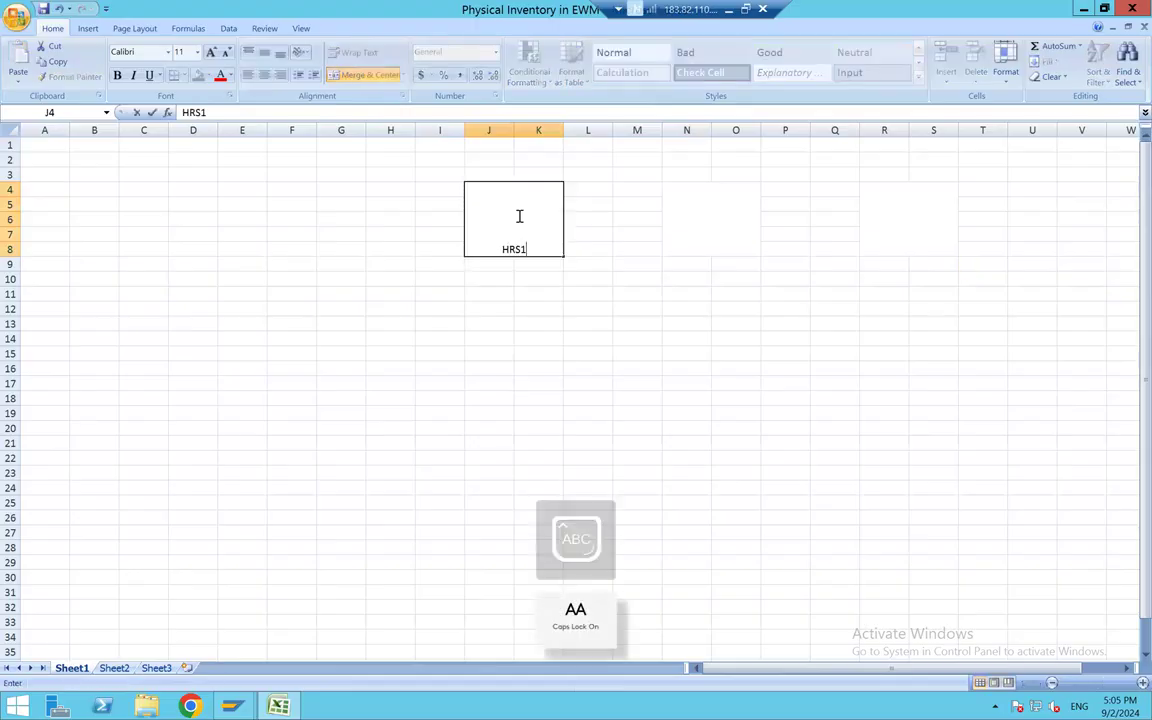
{"action": "key", "text": "Tab"}
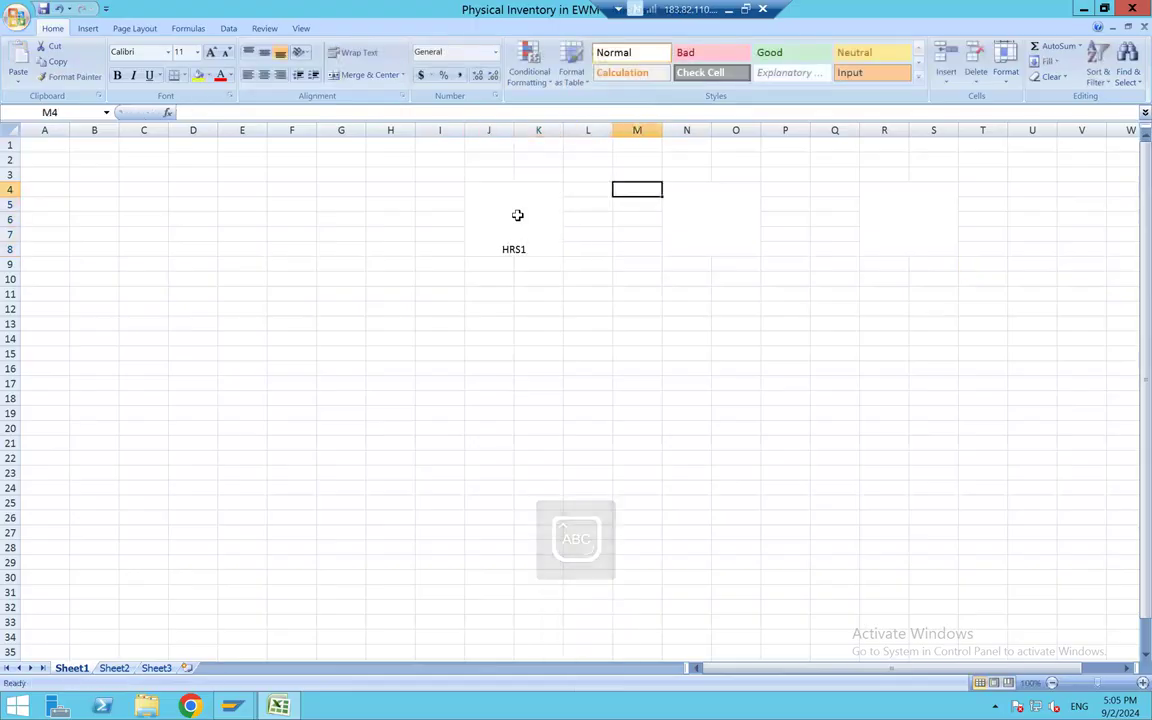
{"action": "key", "text": "Tab"}
{"action": "key", "text": "Tab"}
{"action": "type", "text": "HRS2"}
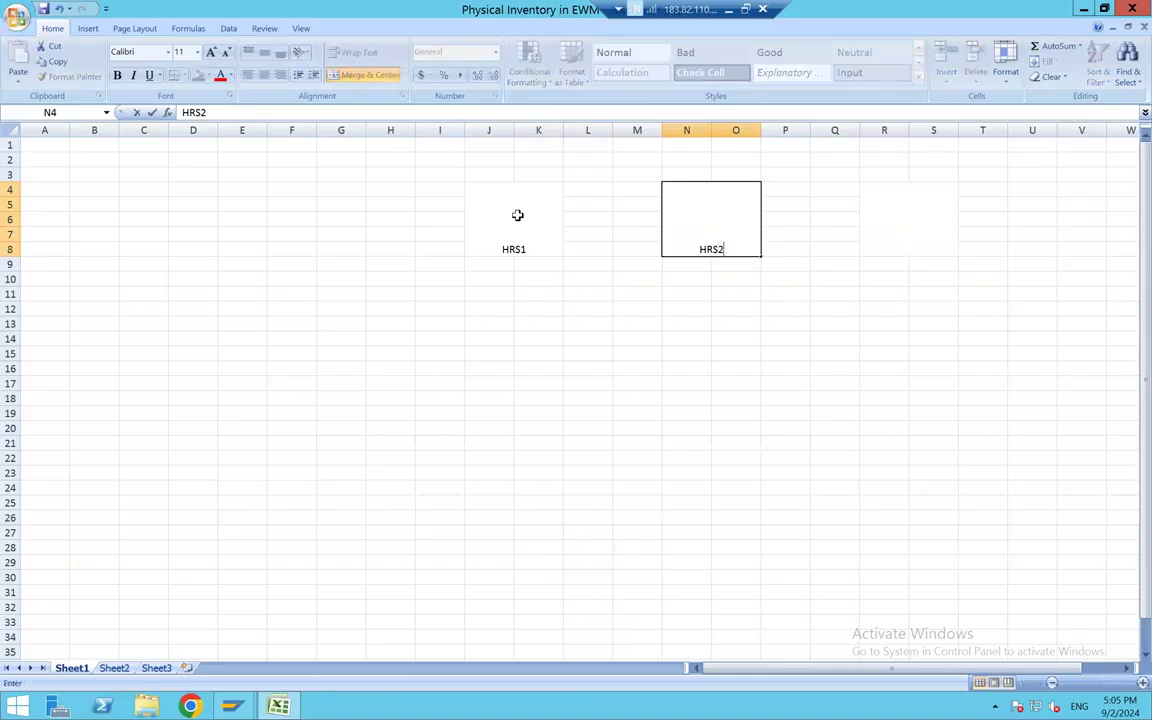
{"action": "key", "text": "Tab"}
{"action": "key", "text": "Tab"}
{"action": "key", "text": "Tab"}
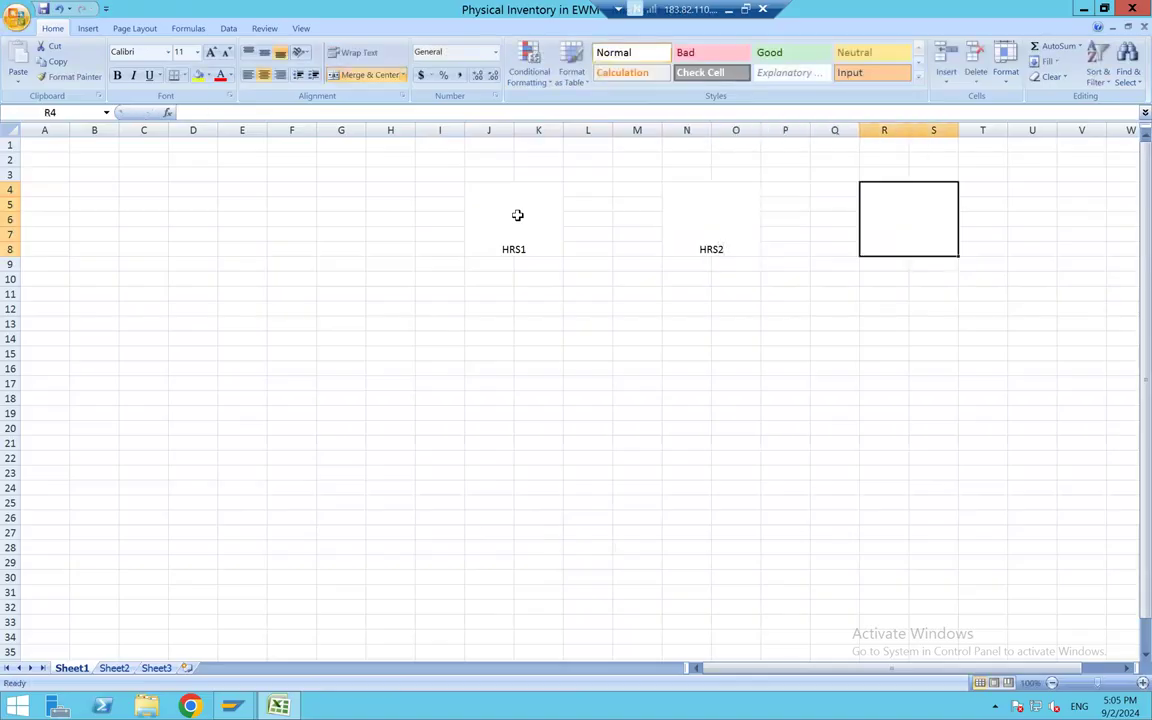
{"action": "type", "text": "HRS3"}
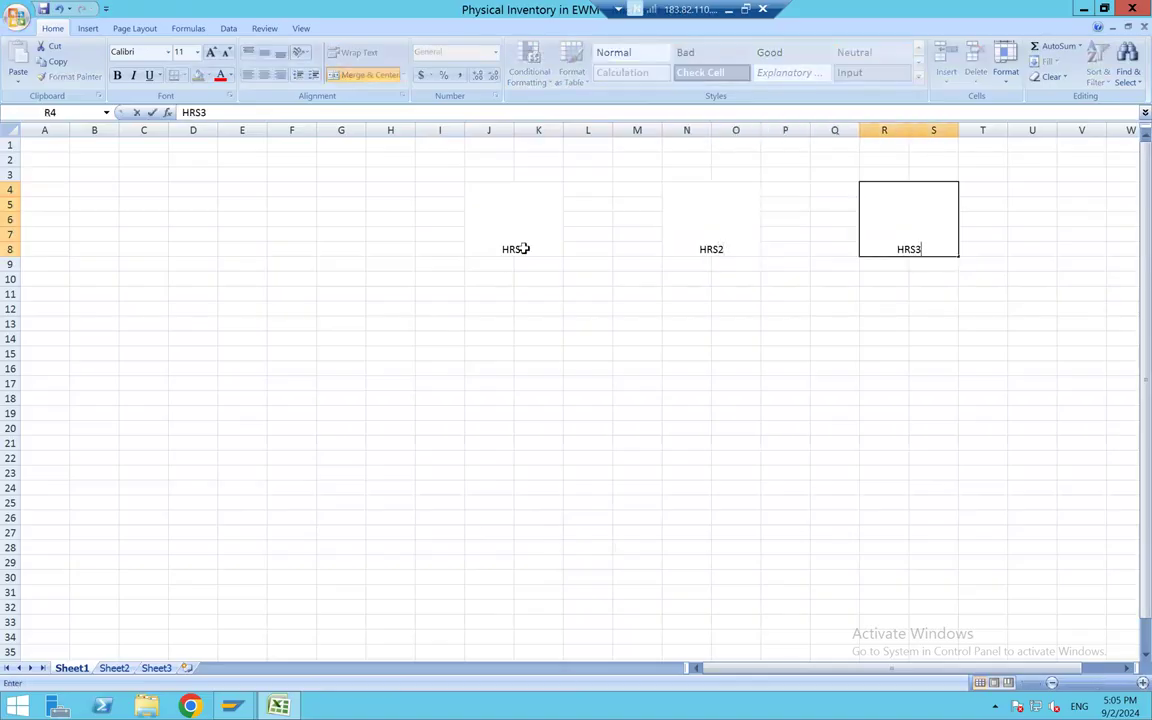
Step: Apply outside borders to the HRS1, HRS2 and HRS3 blocks
{"action": "left_click", "coordinate": [510, 205]}
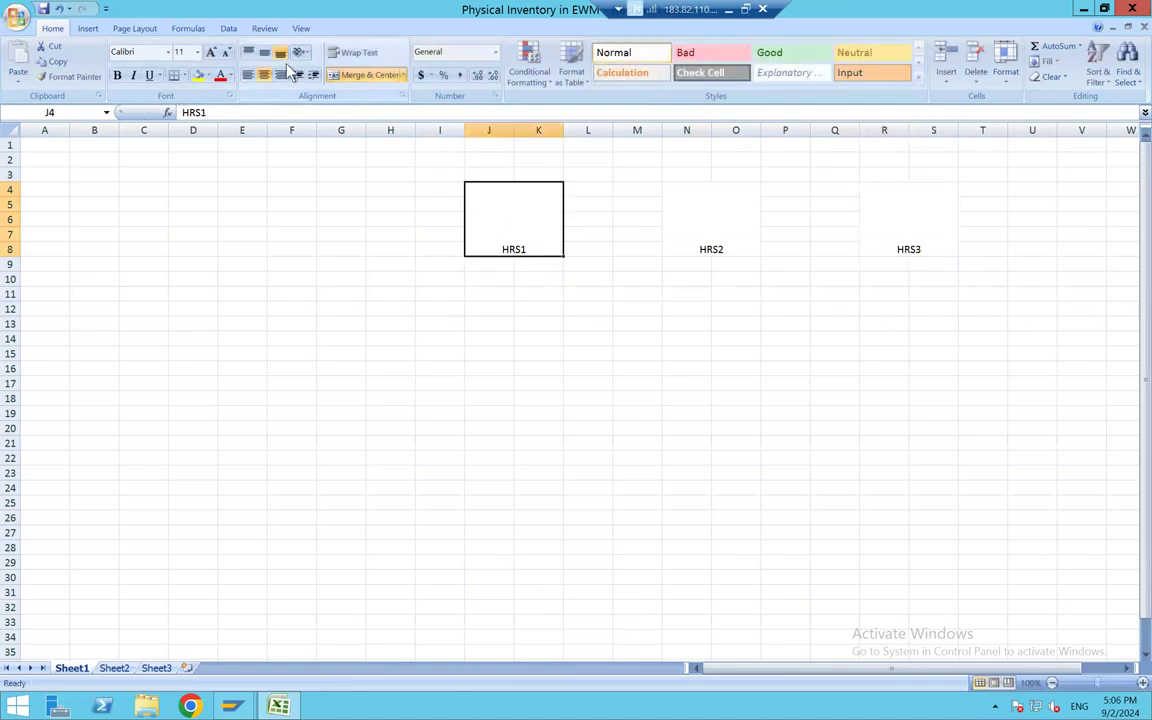
{"action": "left_click", "coordinate": [187, 83]}
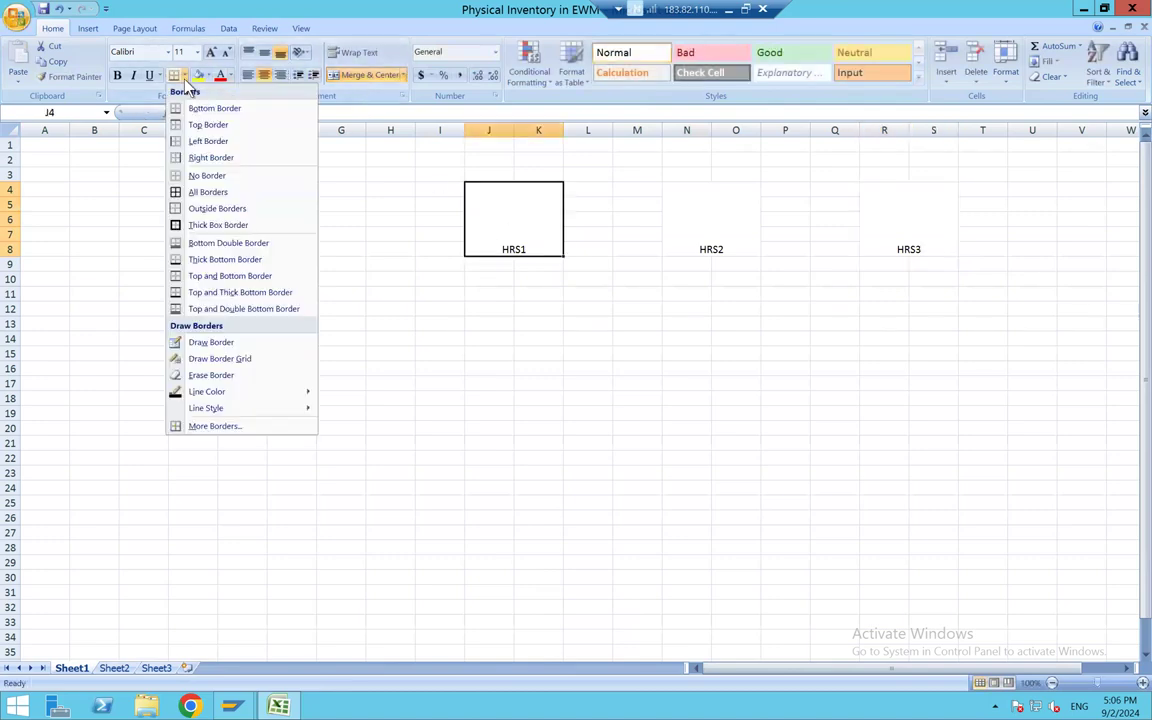
{"action": "left_click", "coordinate": [192, 205]}
{"action": "left_click", "coordinate": [740, 219]}
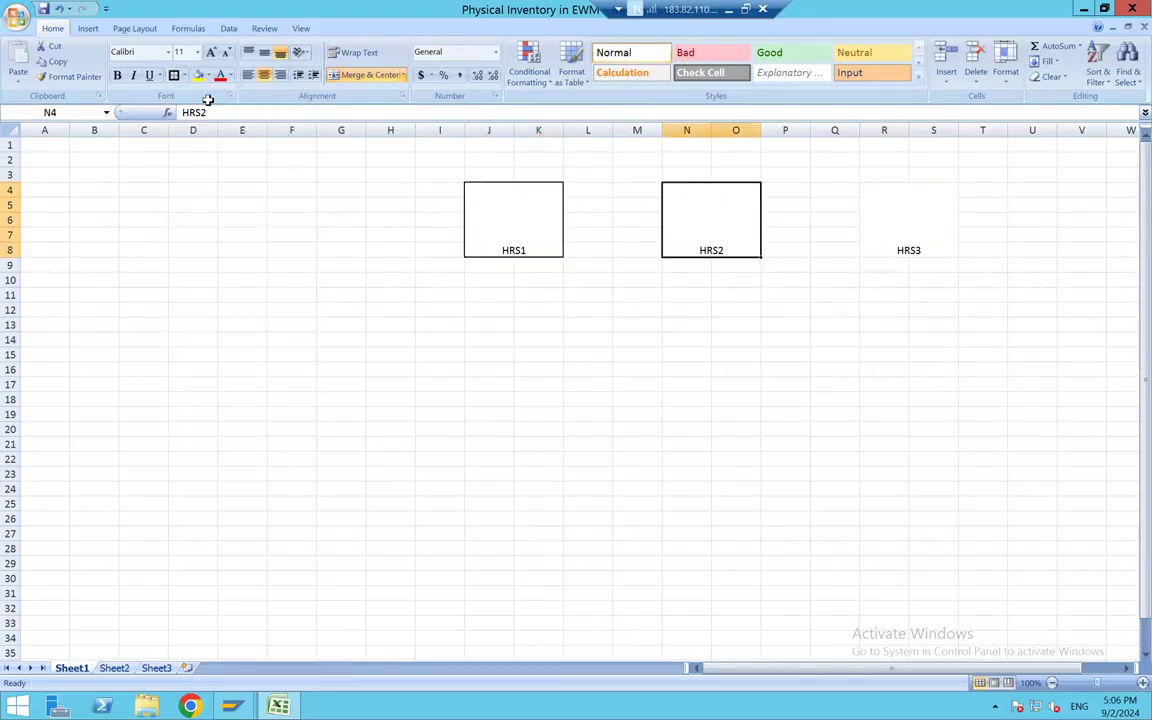
{"action": "left_click", "coordinate": [892, 222]}
{"action": "left_click", "coordinate": [175, 77]}
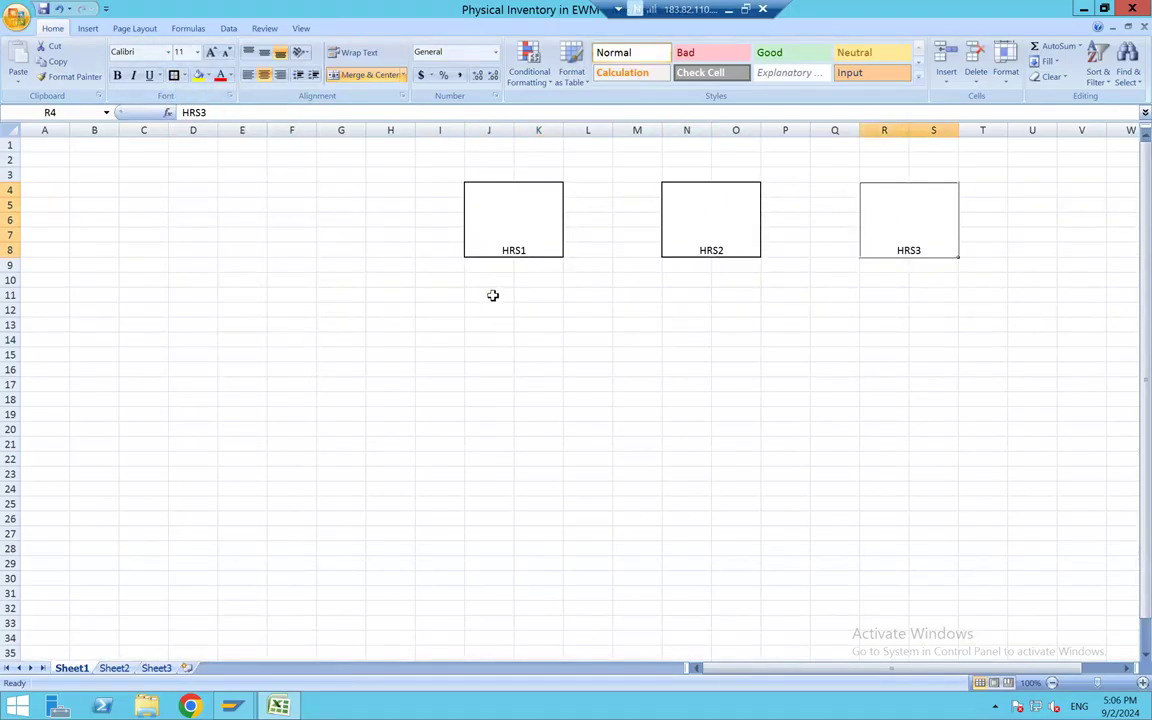
{"action": "left_click", "coordinate": [512, 289]}
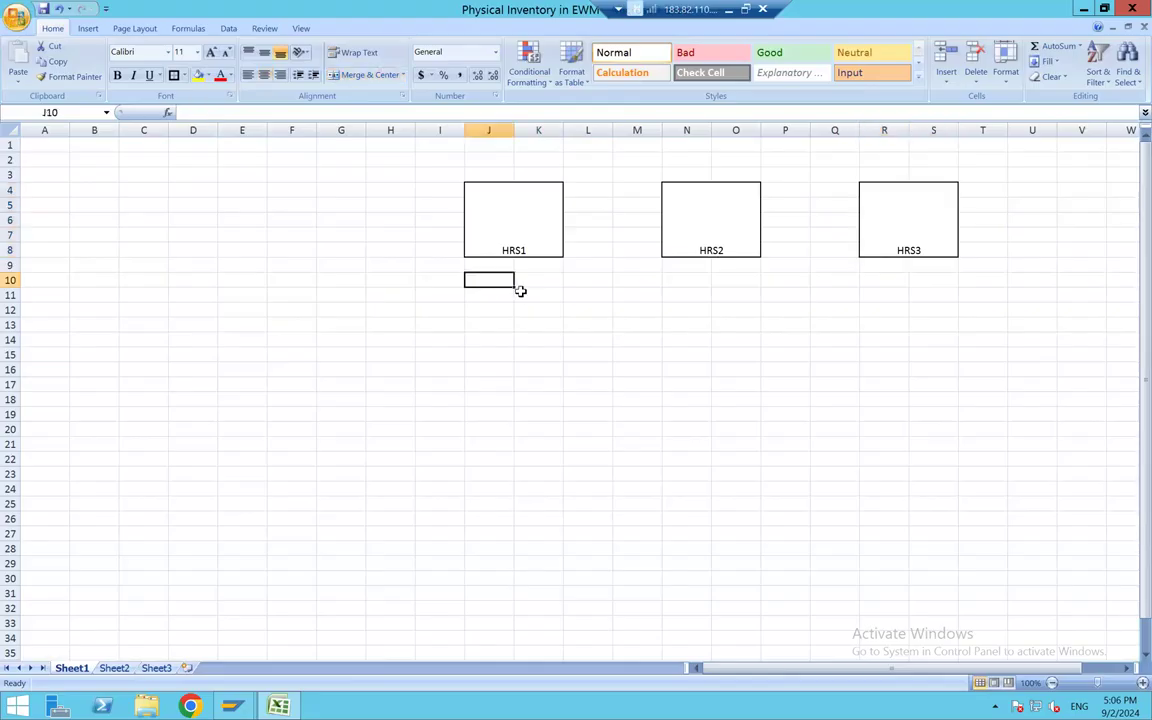
Step: Enter AA: HRS1 in J10, AA: HRS2 in N10 and AA: HRS3 in R10 beneath the matching blocks
{"action": "type", "text": "AA: HRS"}
{"action": "key", "text": "Right"}
{"action": "key", "text": "Right"}
{"action": "key", "text": "Right"}
{"action": "key", "text": "Right"}
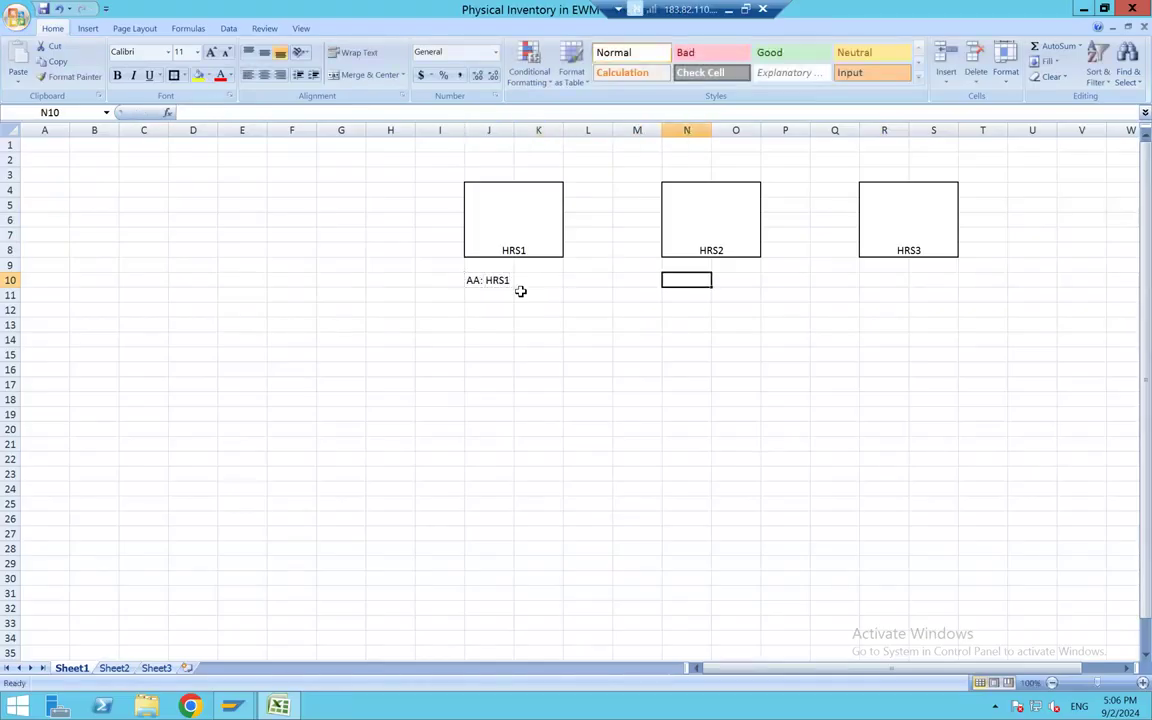
{"action": "type", "text": "a"}
{"action": "key", "text": "BackSpace"}
{"action": "type", "text": "AA: HRS"}
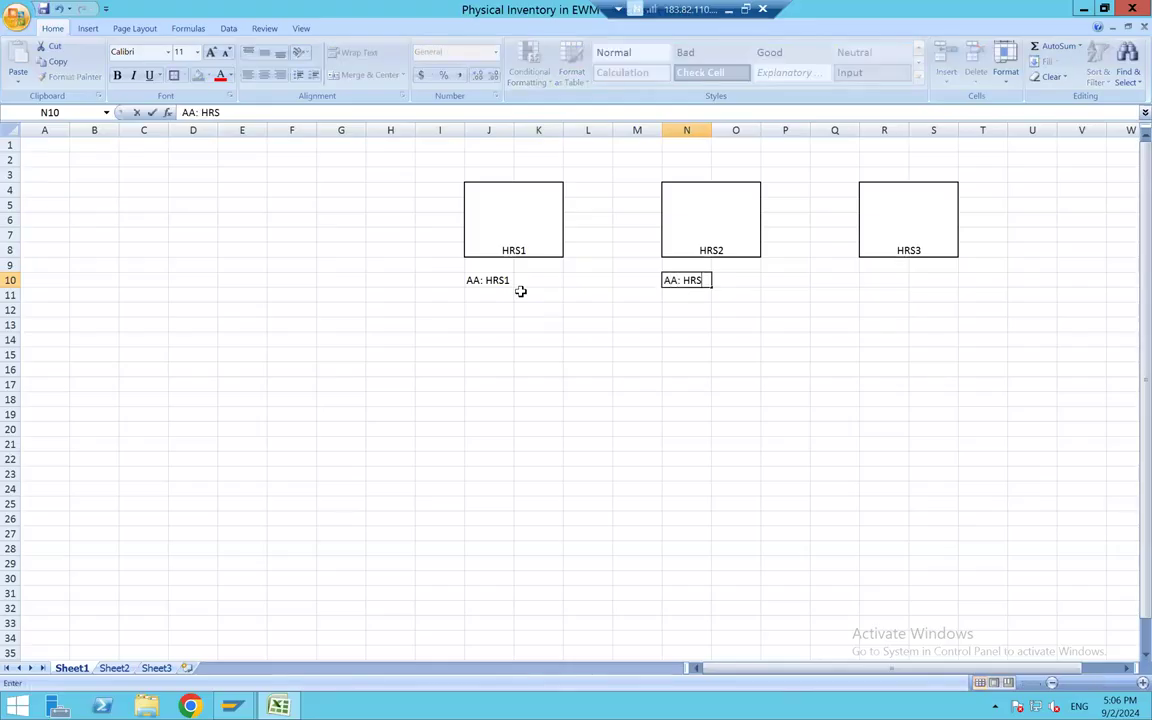
{"action": "type", "text": "2"}
{"action": "key", "text": "Right"}
{"action": "key", "text": "Right"}
{"action": "key", "text": "Right"}
{"action": "key", "text": "Right"}
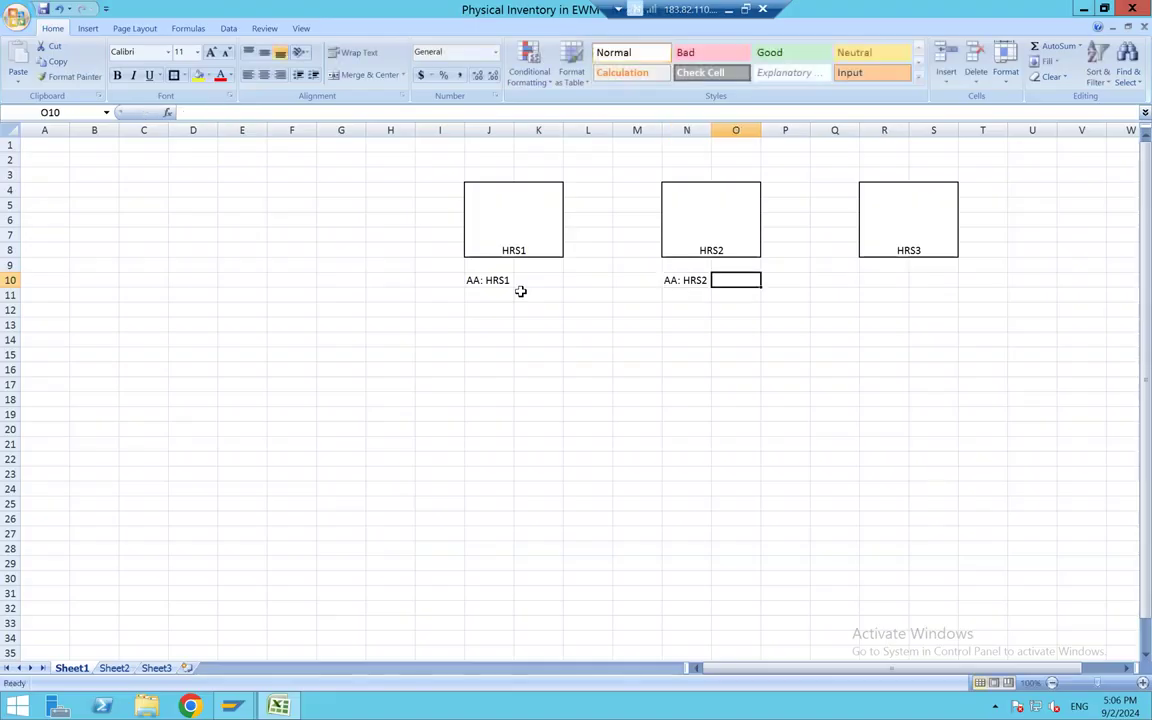
{"action": "type", "text": "AA"}
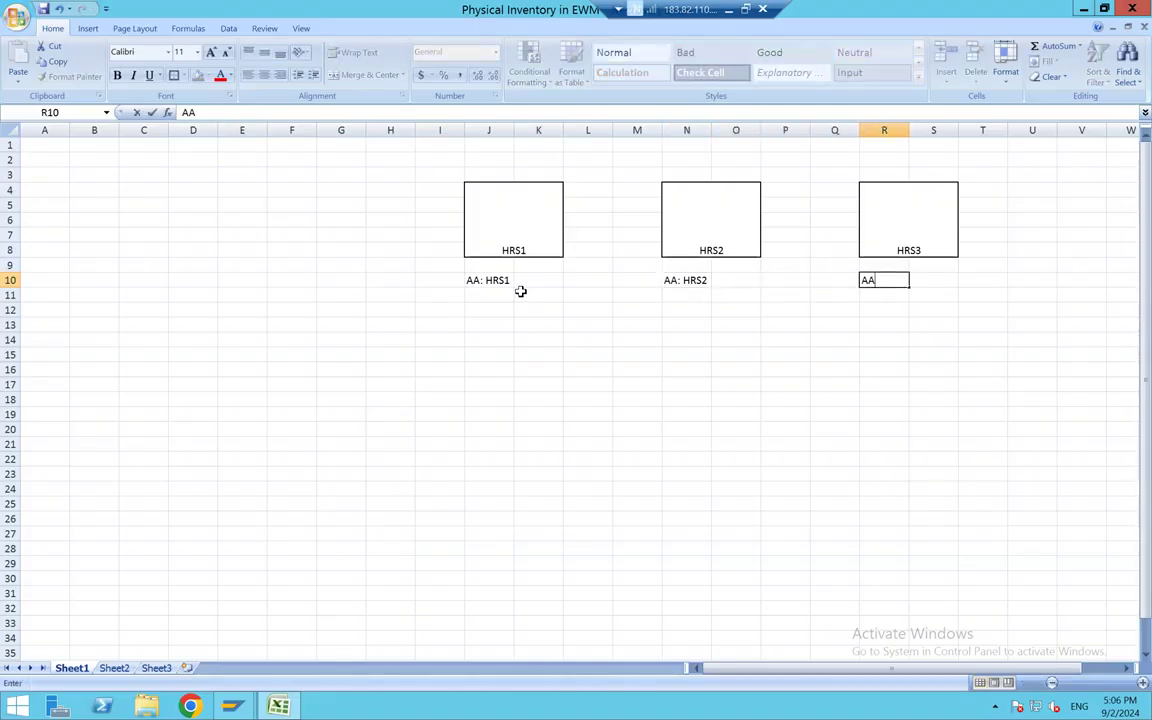
{"action": "type", "text": ": HRS3"}
{"action": "left_click", "coordinate": [508, 295]}
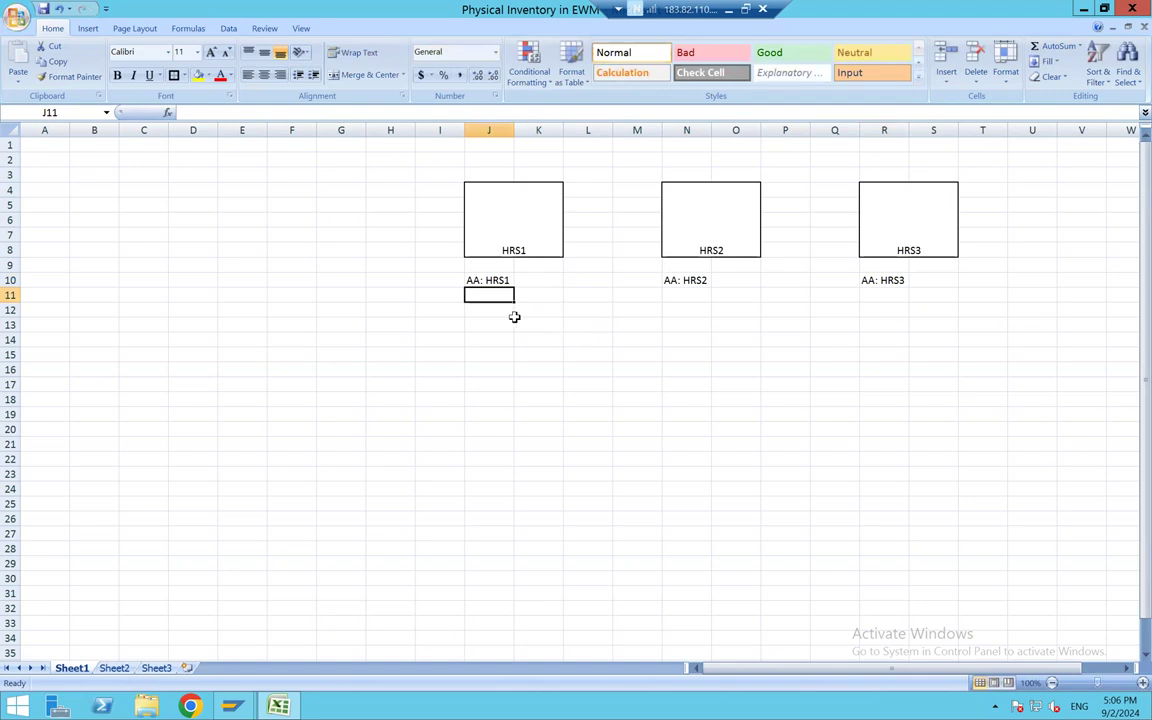
{"action": "left_click", "coordinate": [493, 284]}
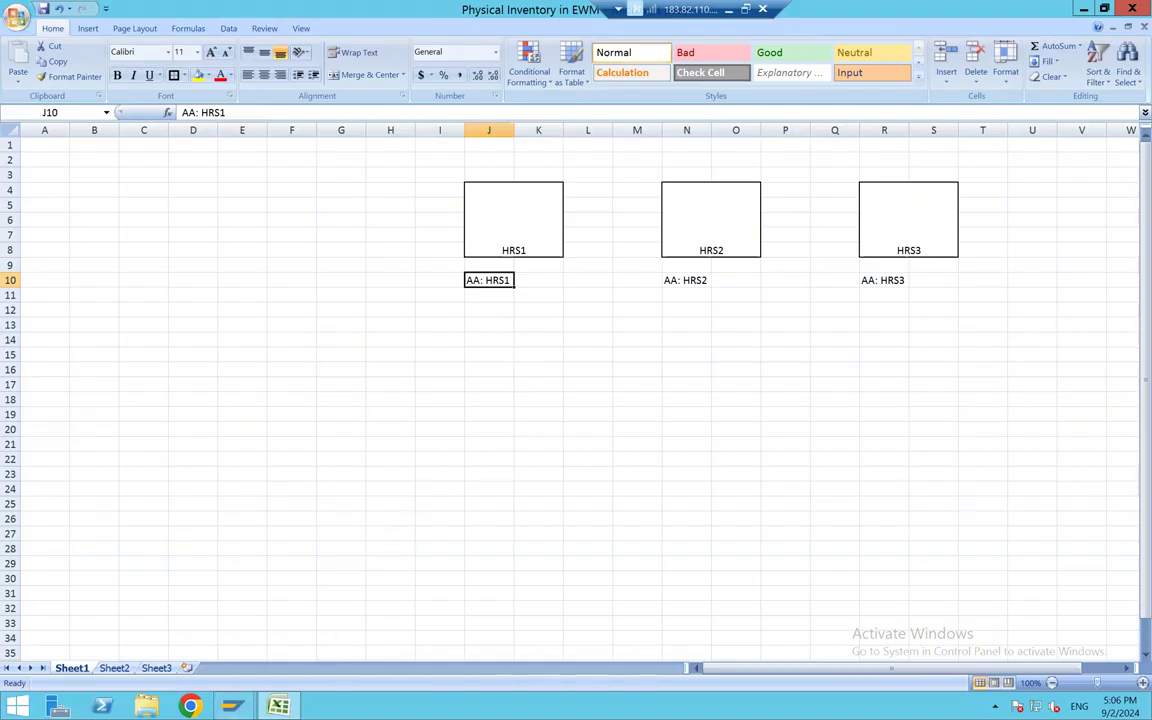
Step: Switch to SAP, open a new session and start transaction /N/SCWM/GENA for generating activity areas
{"action": "left_click", "coordinate": [231, 706]}
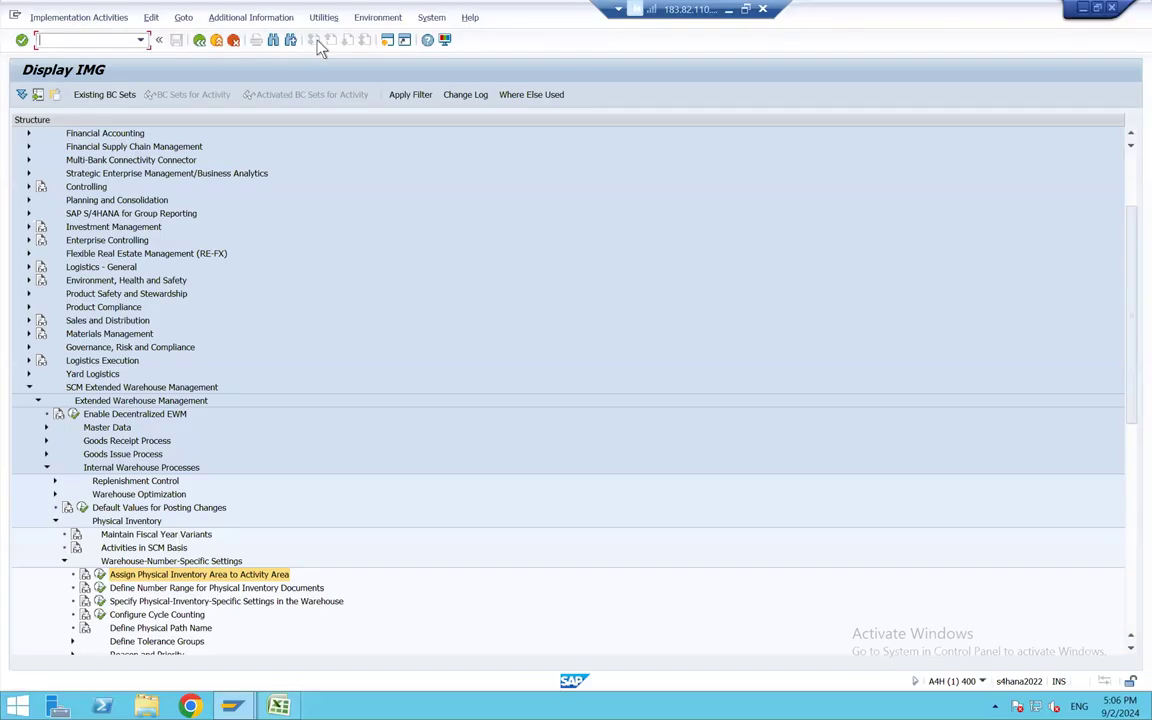
{"action": "left_click", "coordinate": [389, 42]}
{"action": "type", "text": "/N/SCW"}
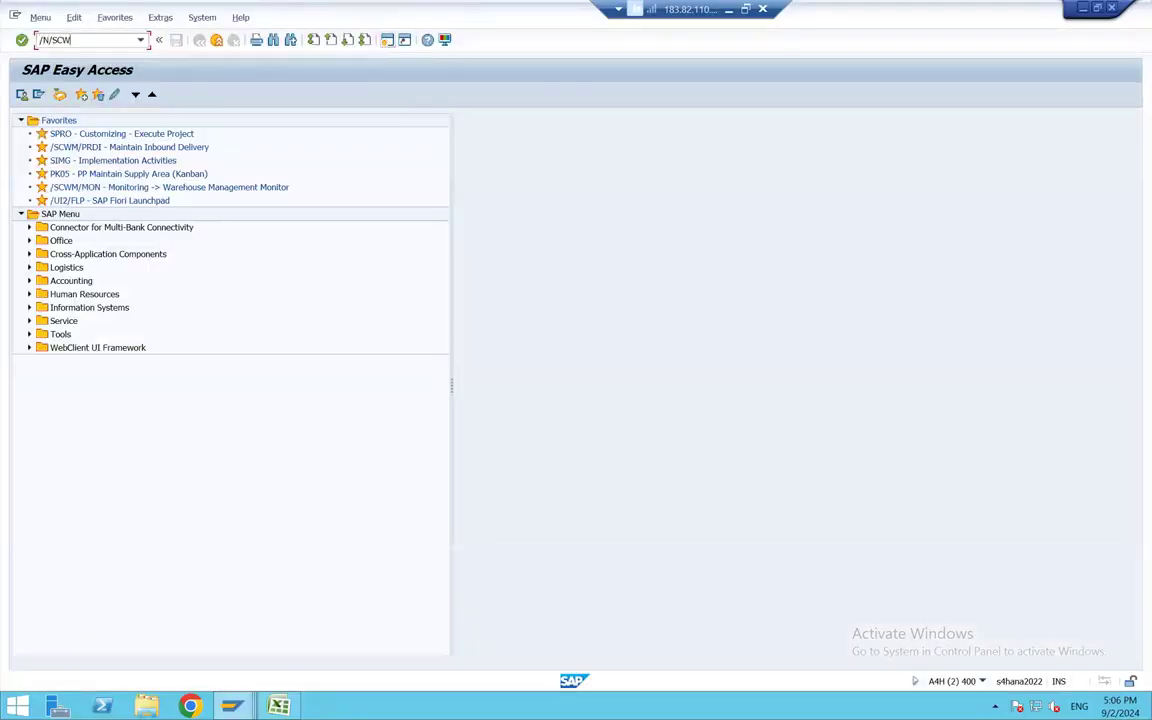
{"action": "type", "text": "M/D006"}
{"action": "key", "text": "Return"}
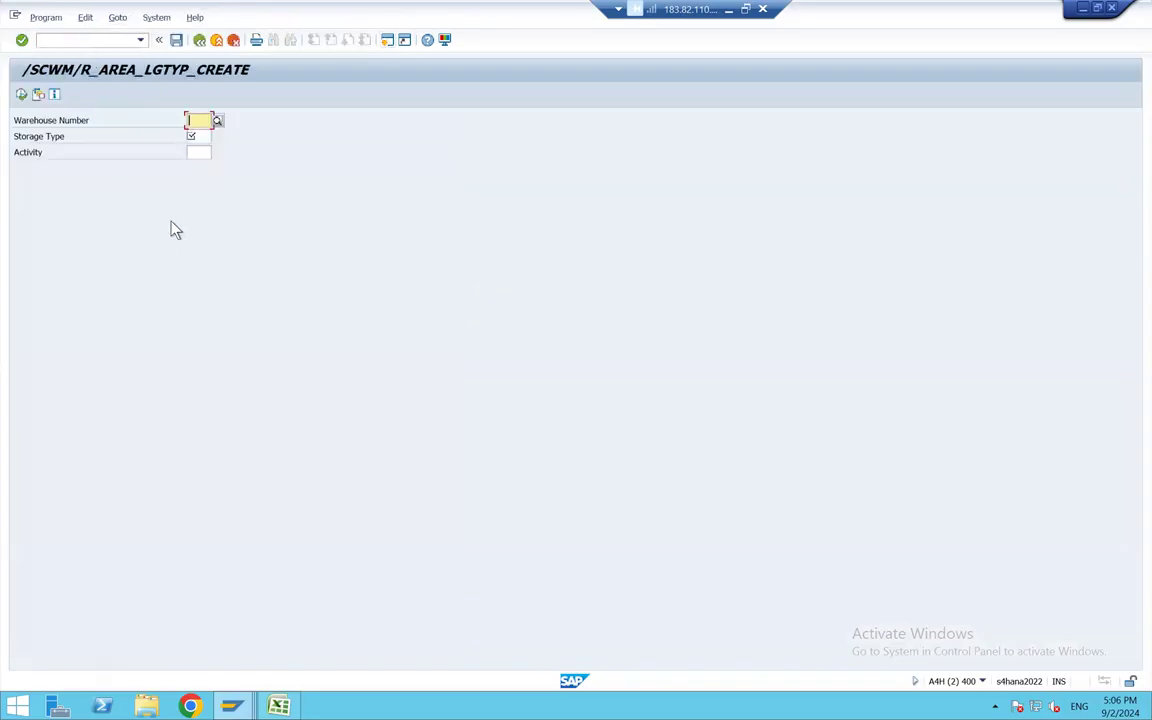
Step: Set warehouse number EPG1 and storage type HRS9, and execute the activity area generation
{"action": "key", "text": "space"}
{"action": "key", "text": "Down"}
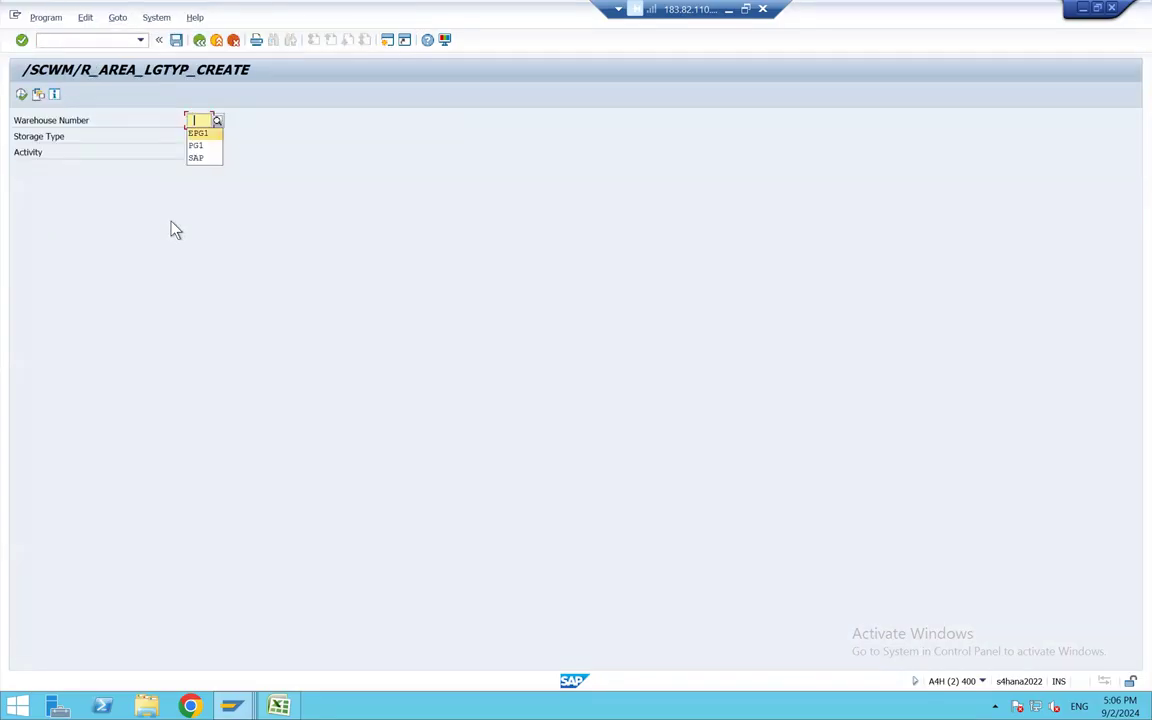
{"action": "key", "text": "Return"}
{"action": "key", "text": "Tab"}
{"action": "key", "text": "space"}
{"action": "key", "text": "BackSpace"}
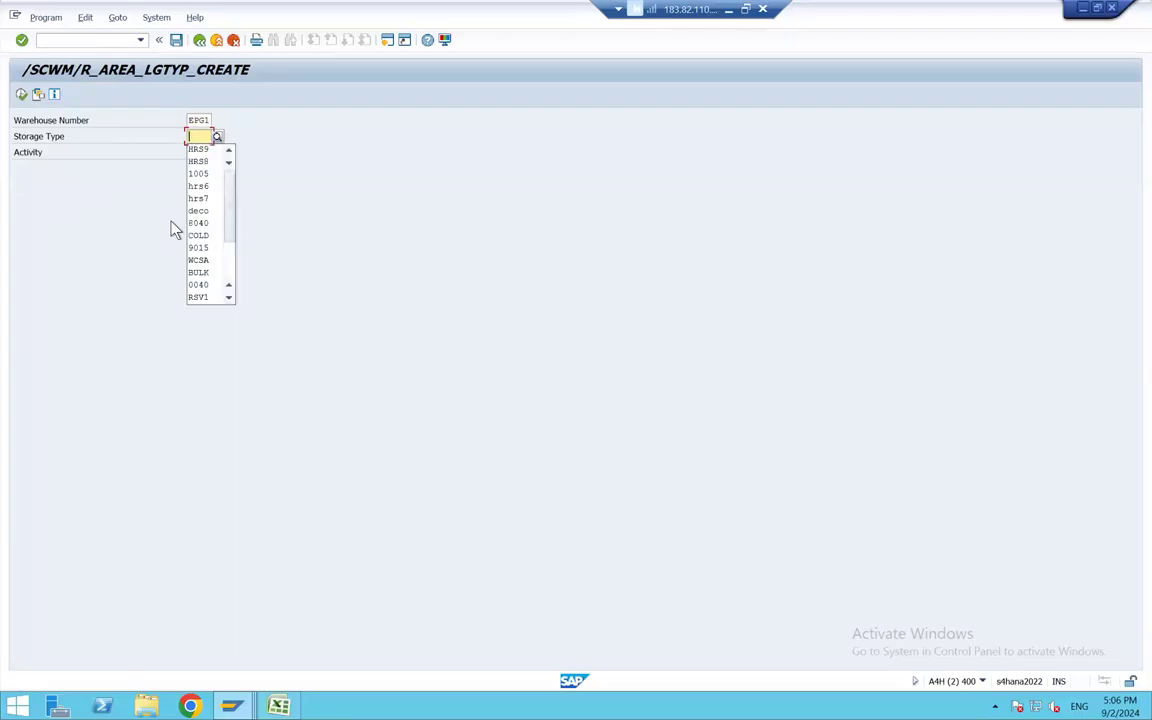
{"action": "key", "text": "Down"}
{"action": "key", "text": "Return"}
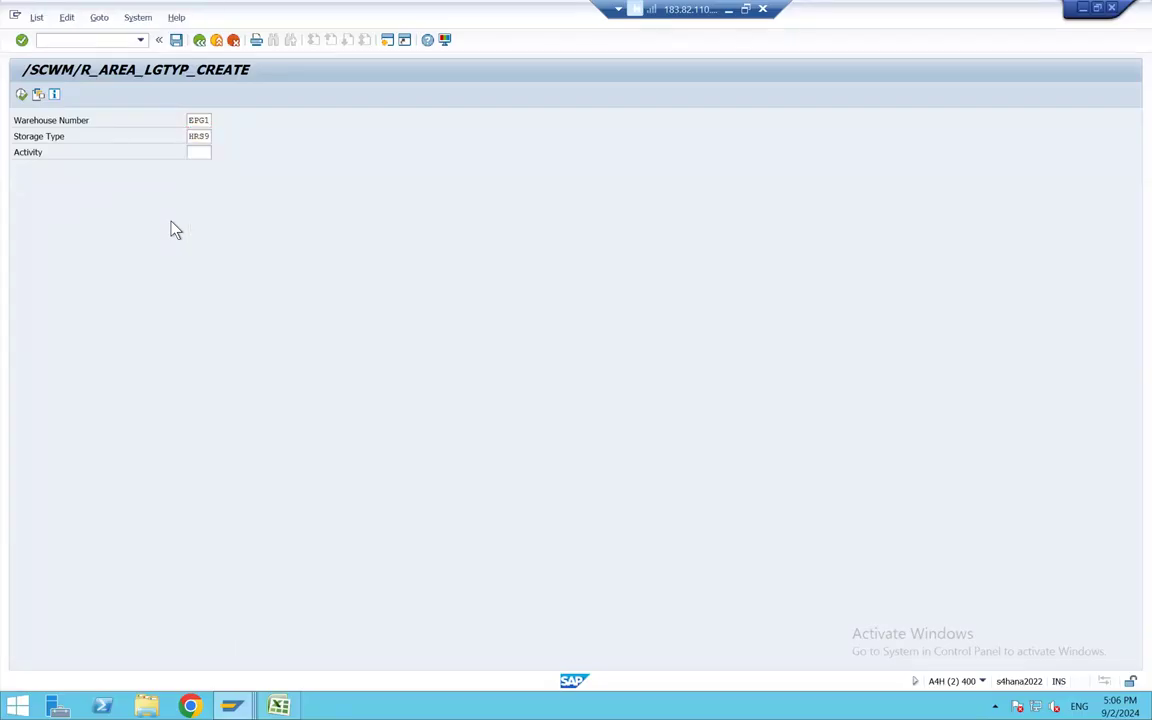
{"action": "key", "text": "F8"}
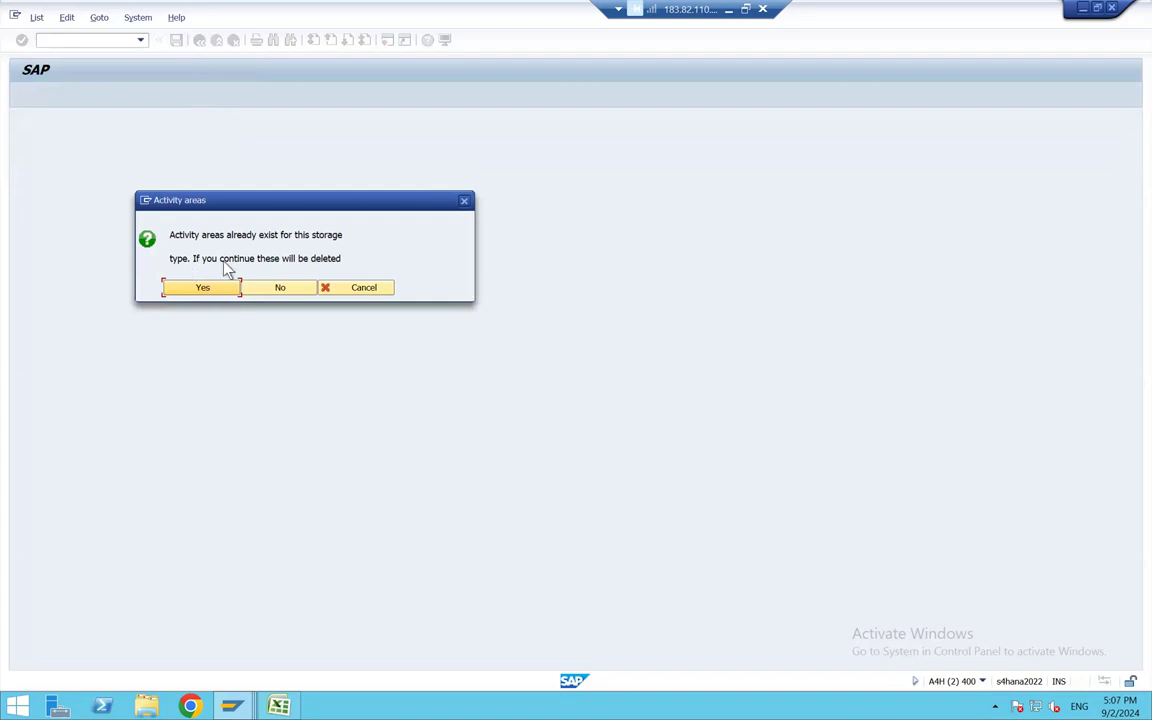
Step: Accept deleting the existing activity areas, and try to record the generation in the PGG Warehouse Customization request
{"action": "left_click", "coordinate": [236, 289]}
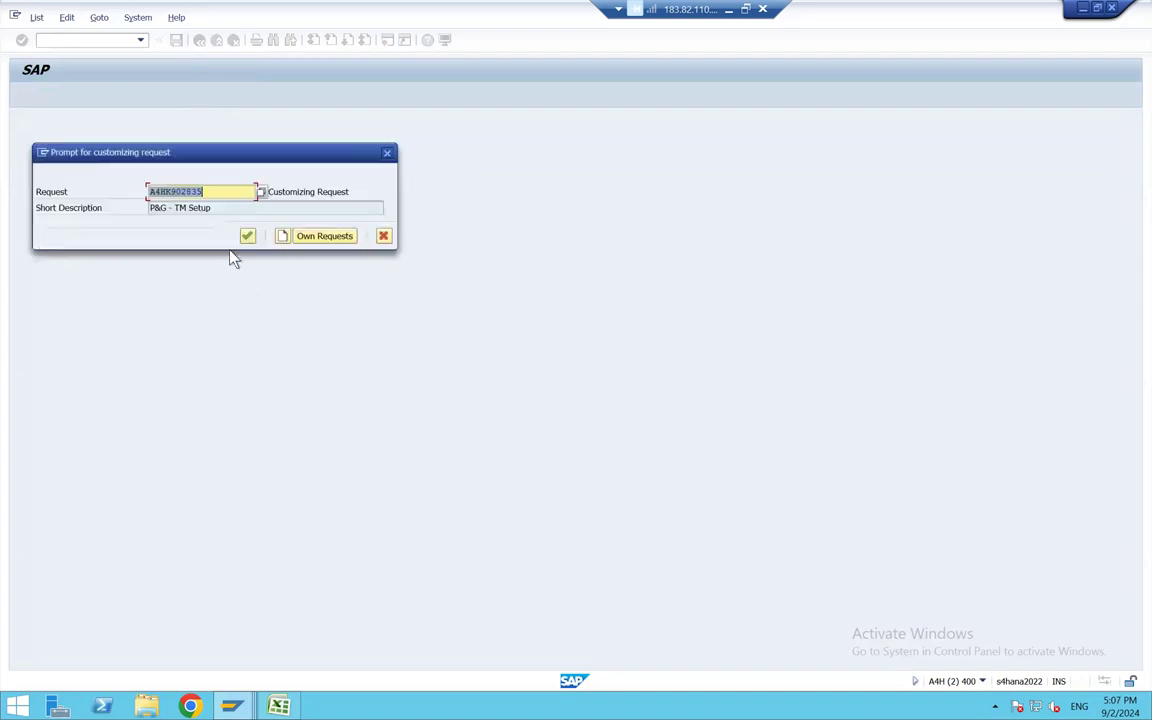
{"action": "left_click", "coordinate": [260, 192]}
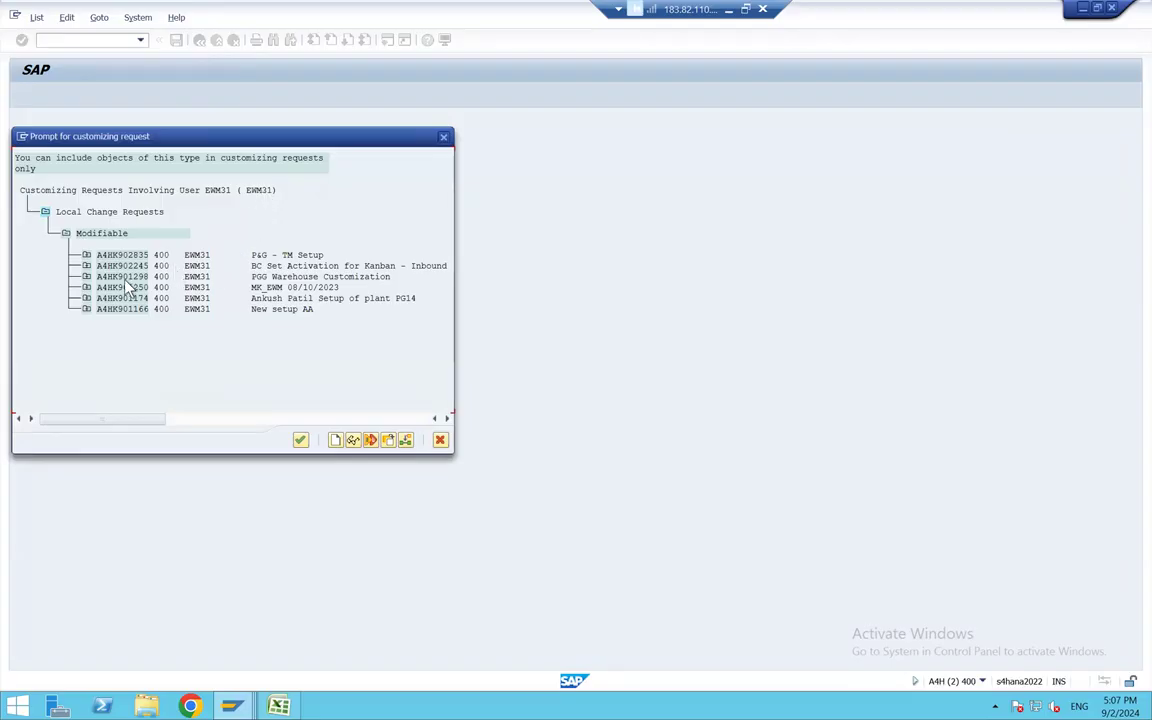
{"action": "double_click", "coordinate": [127, 278]}
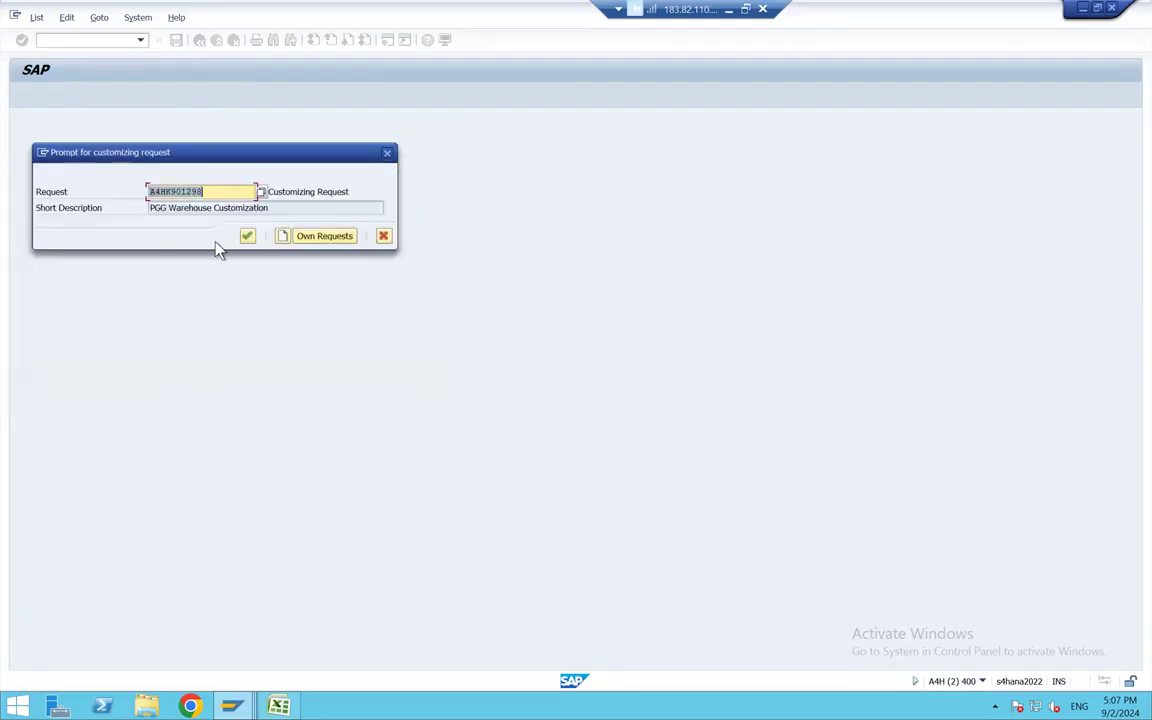
{"action": "left_click", "coordinate": [246, 236]}
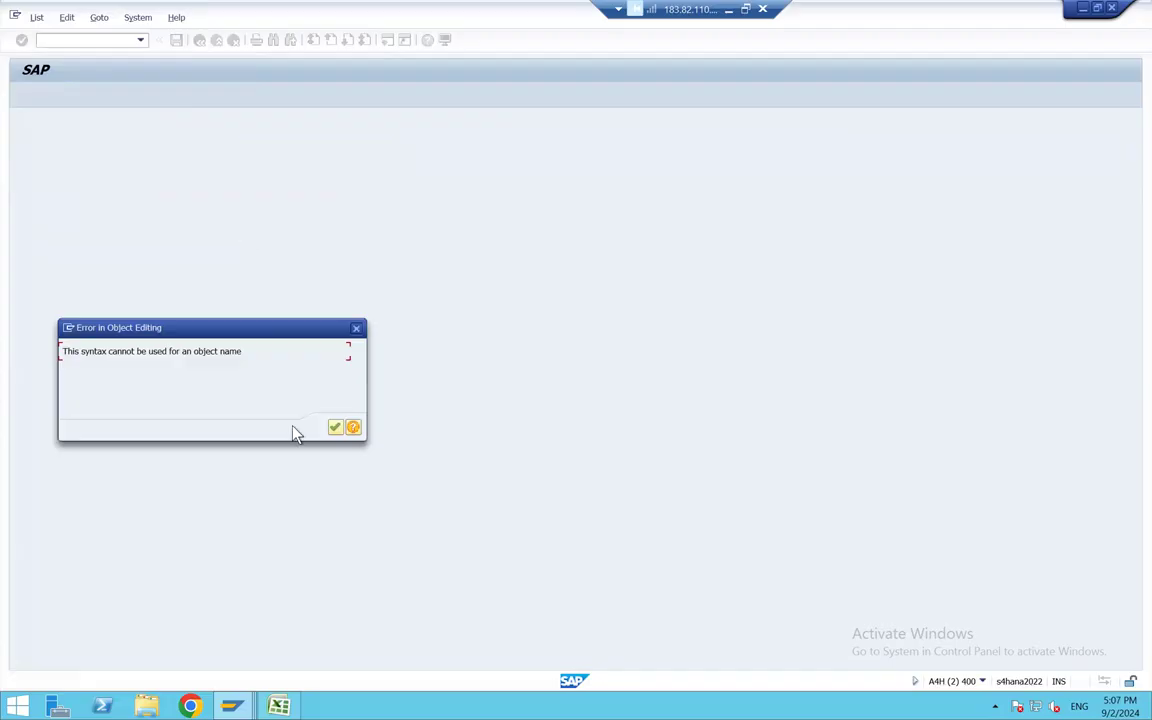
{"action": "left_click", "coordinate": [335, 429]}
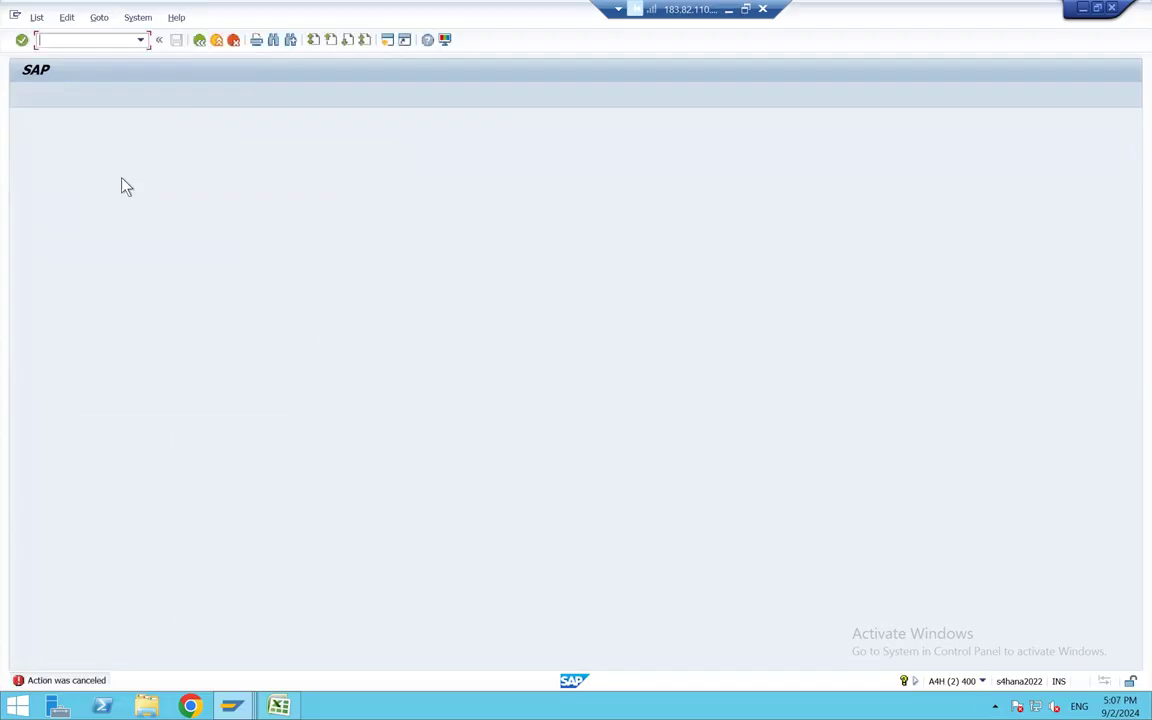
Step: Rerun /N/SCWM/GENA for warehouse EPG1 and storage type HRS9, accepting the PGG Warehouse Customization request
{"action": "left_click", "coordinate": [142, 41]}
{"action": "left_click", "coordinate": [117, 54]}
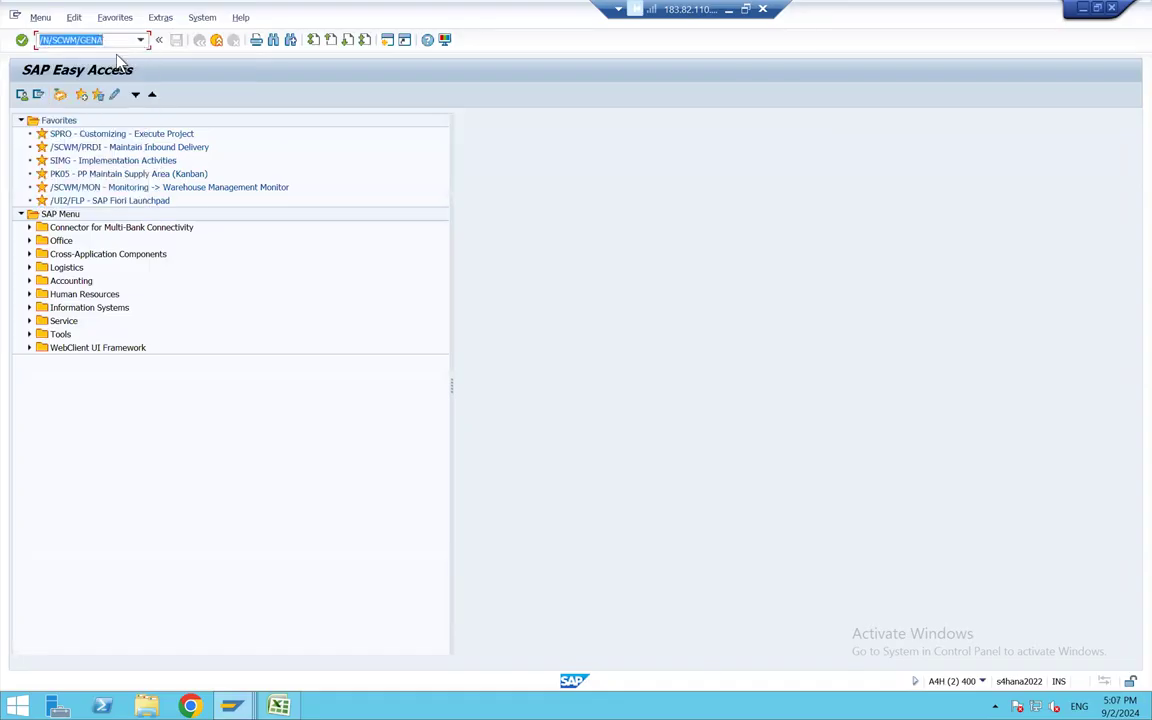
{"action": "key", "text": "Return"}
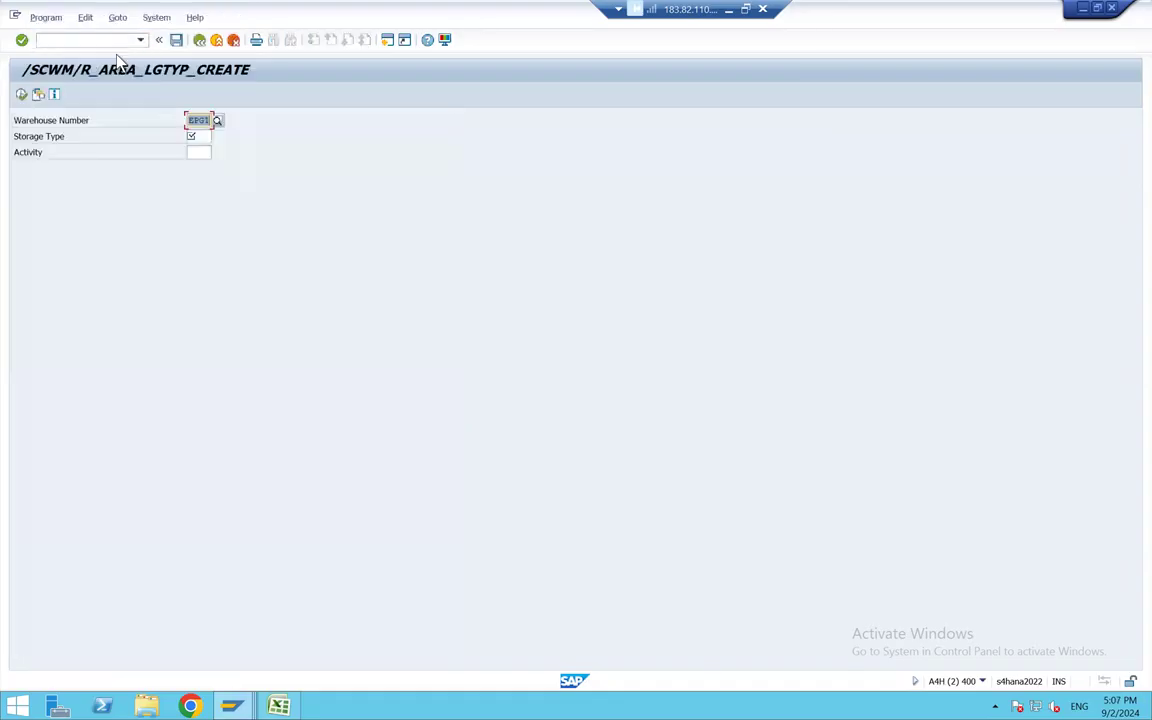
{"action": "left_click", "coordinate": [198, 134]}
{"action": "left_click", "coordinate": [201, 157]}
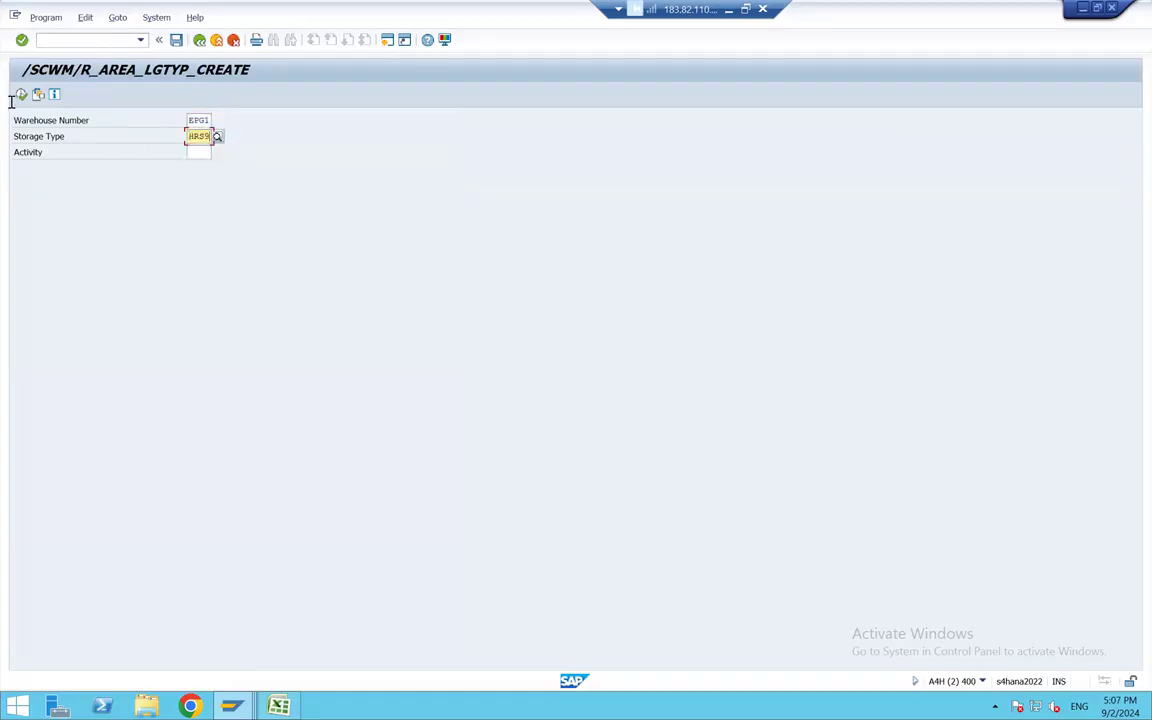
{"action": "left_click", "coordinate": [21, 94]}
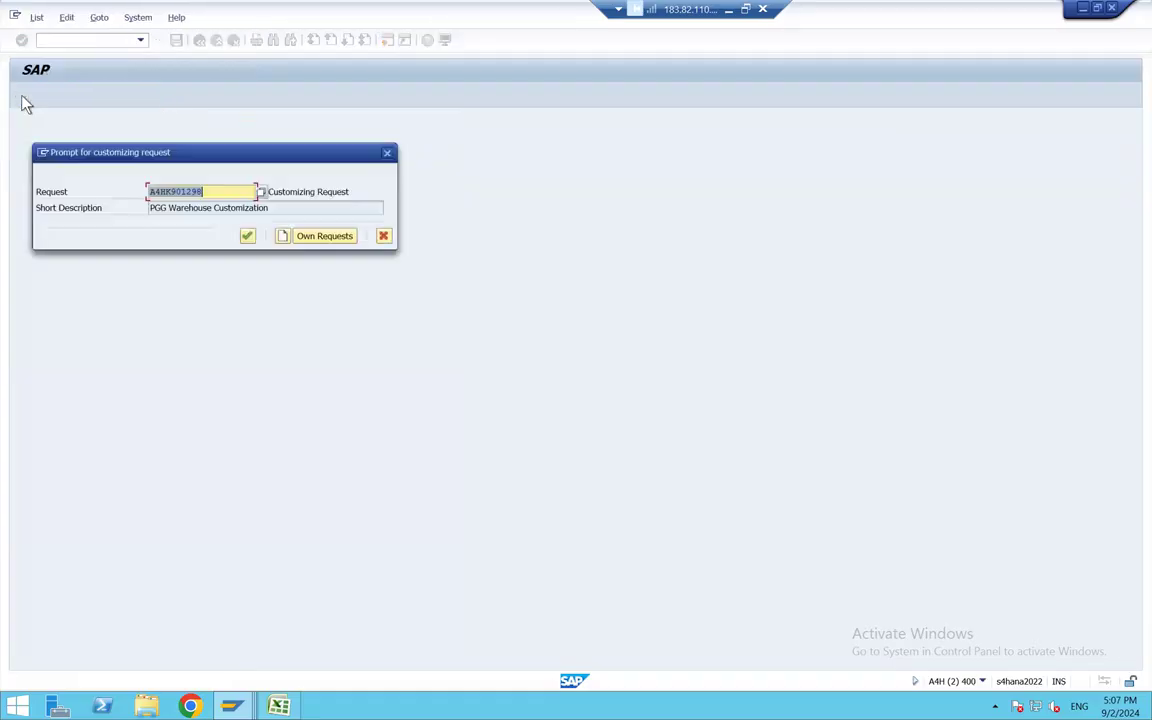
{"action": "left_click", "coordinate": [247, 237]}
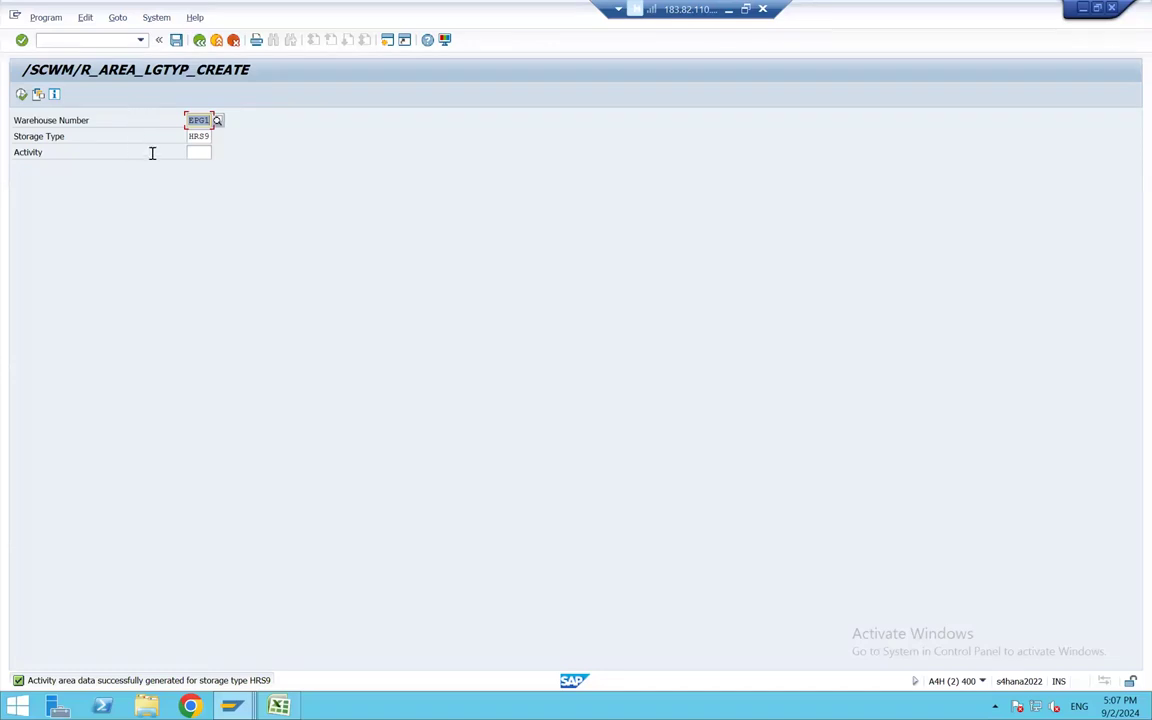
Step: Start transaction /N/SCWM/SBST for sorting storage bins
{"action": "left_click", "coordinate": [85, 41]}
{"action": "type", "text": "/N/SCWM/"}
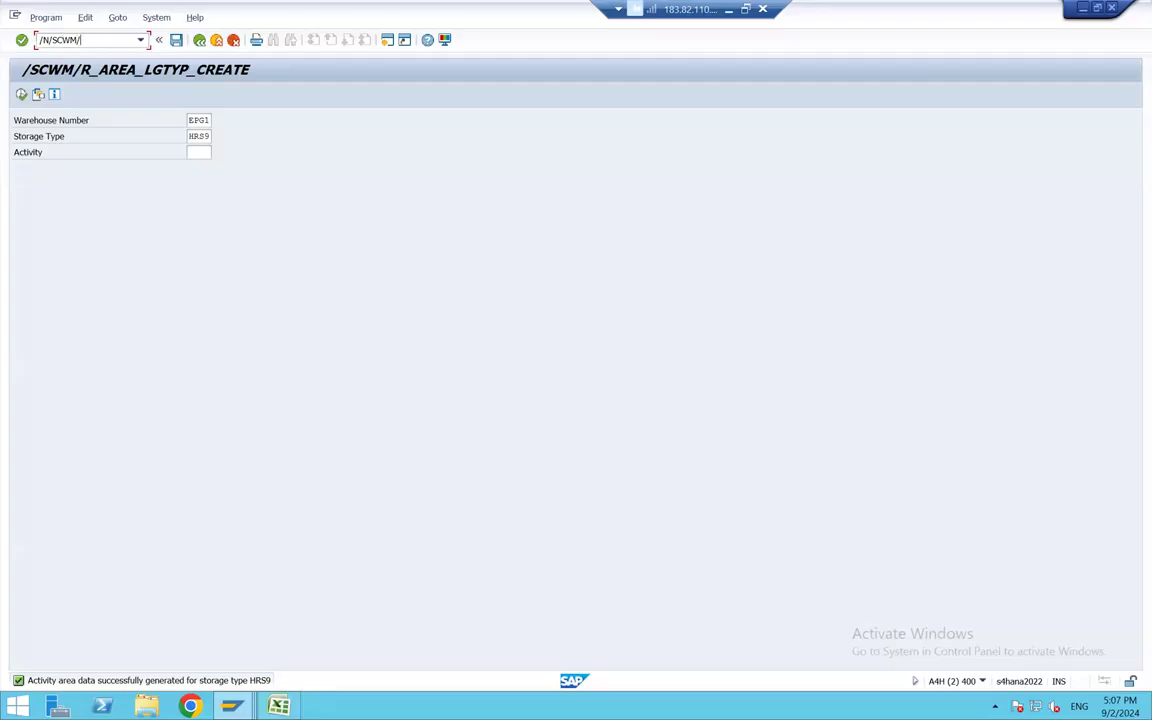
{"action": "double_click", "coordinate": [192, 136]}
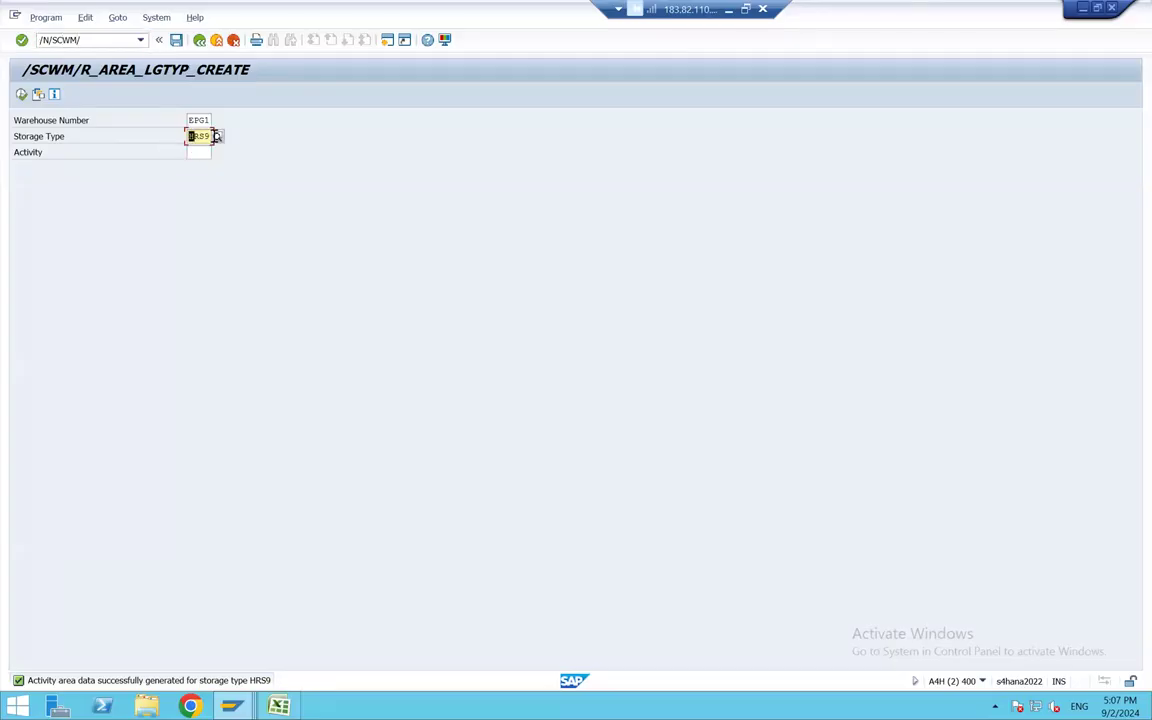
{"action": "left_click", "coordinate": [110, 39]}
{"action": "left_click", "coordinate": [110, 39]}
{"action": "type", "text": "SBST"}
{"action": "key", "text": "Return"}
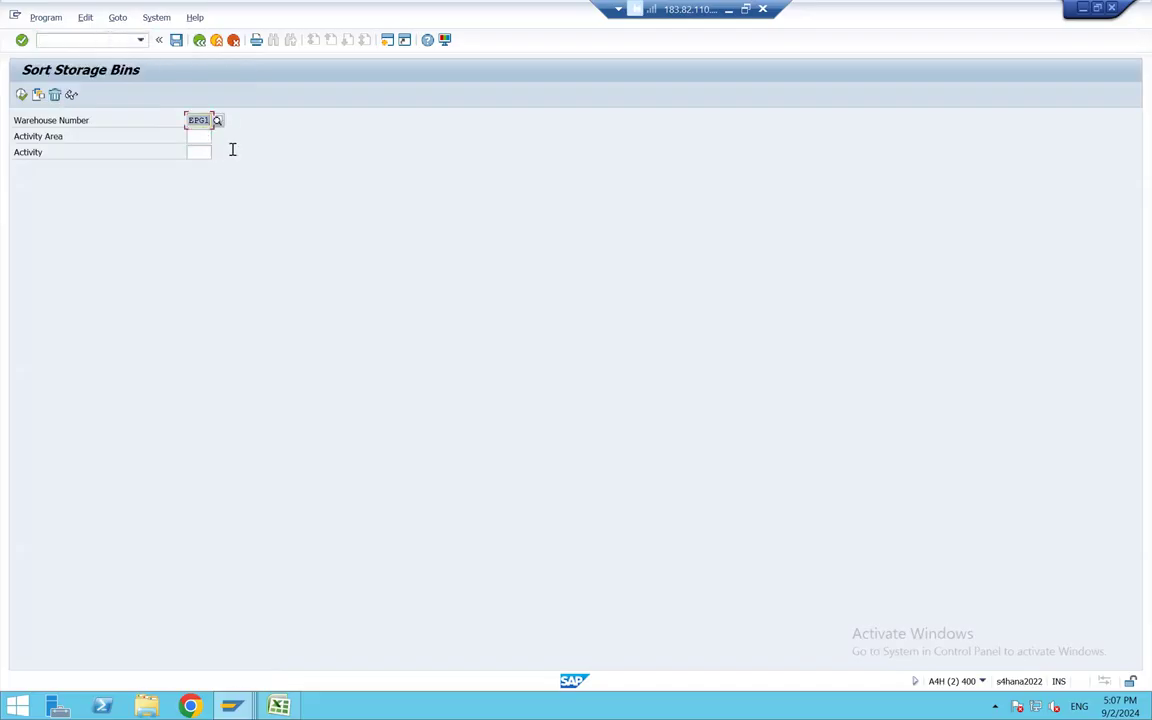
Step: Set activity area HRS9 for warehouse EPG1 and run the bin sorting simulation
{"action": "left_click", "coordinate": [200, 137]}
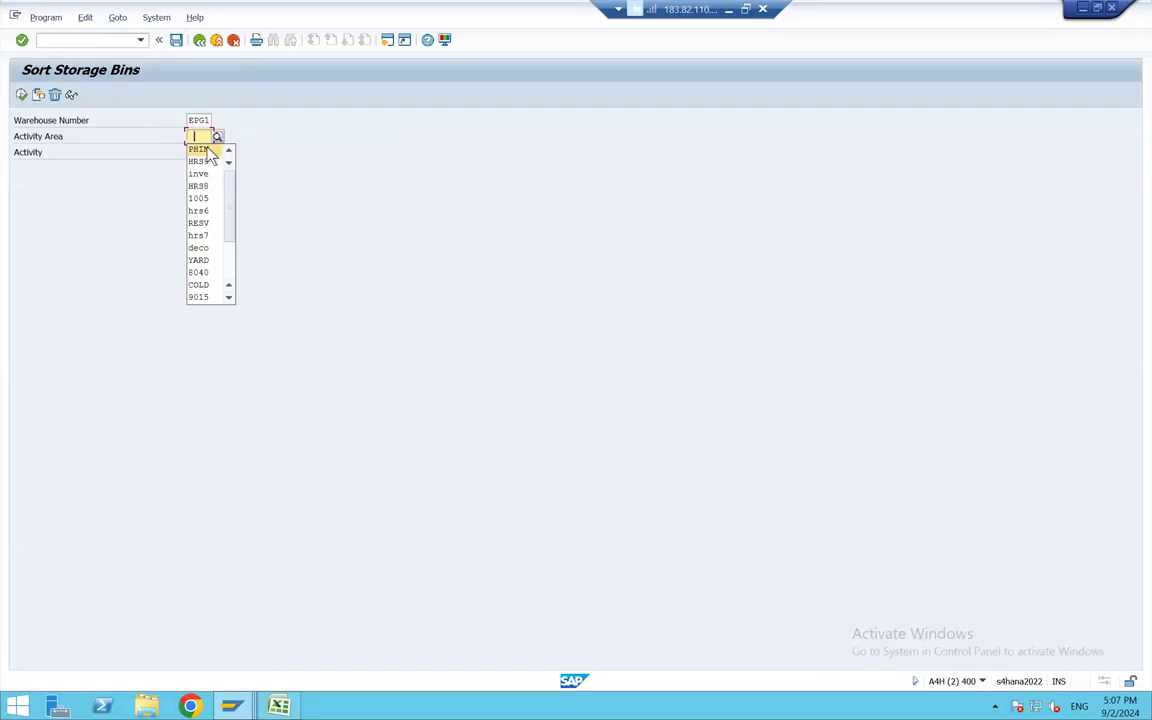
{"action": "left_click", "coordinate": [207, 146]}
{"action": "key", "text": "BackSpace"}
{"action": "key", "text": "BackSpace"}
{"action": "key", "text": "BackSpace"}
{"action": "key", "text": "BackSpace"}
{"action": "type", "text": "HRS9"}
{"action": "key", "text": "F8"}
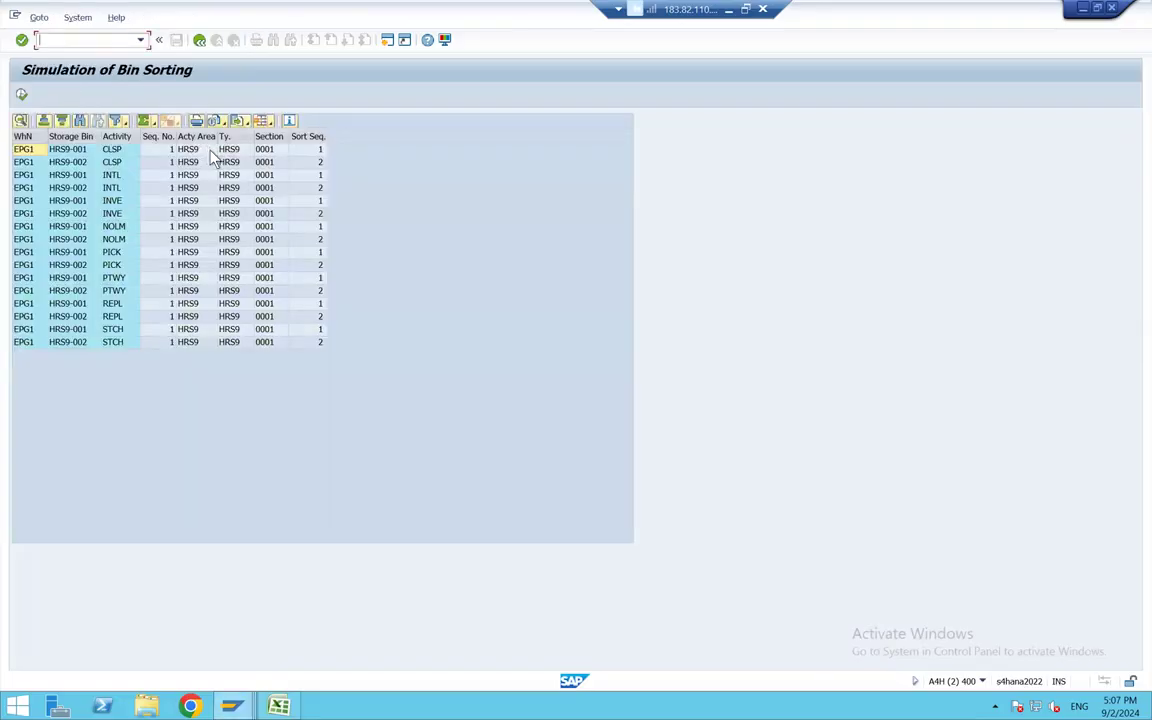
Step: Order the simulation list ascending by storage bin and examine the activities assigned to bin HRS9-001
{"action": "left_click", "coordinate": [66, 136]}
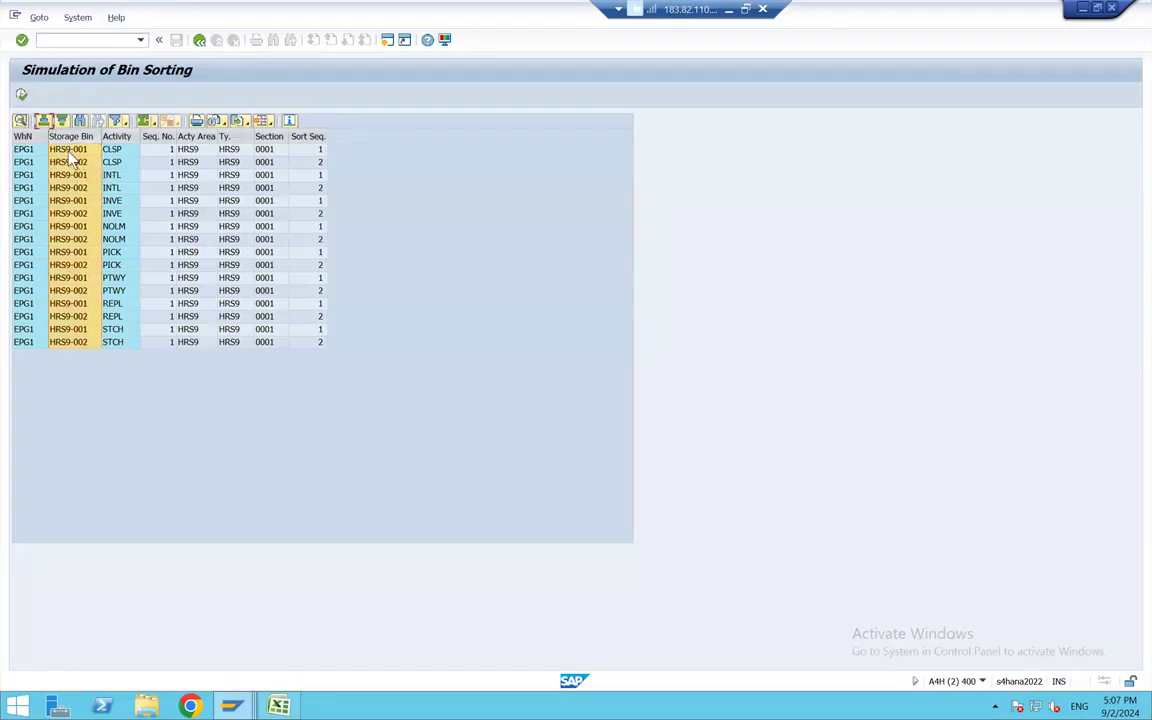
{"action": "left_click", "coordinate": [43, 120]}
{"action": "left_click", "coordinate": [128, 150]}
{"action": "left_click", "coordinate": [126, 163]}
{"action": "left_click", "coordinate": [125, 176]}
{"action": "left_click", "coordinate": [121, 189]}
{"action": "left_click", "coordinate": [121, 202]}
{"action": "left_click", "coordinate": [120, 214]}
{"action": "left_click", "coordinate": [119, 227]}
{"action": "left_click", "coordinate": [119, 239]}
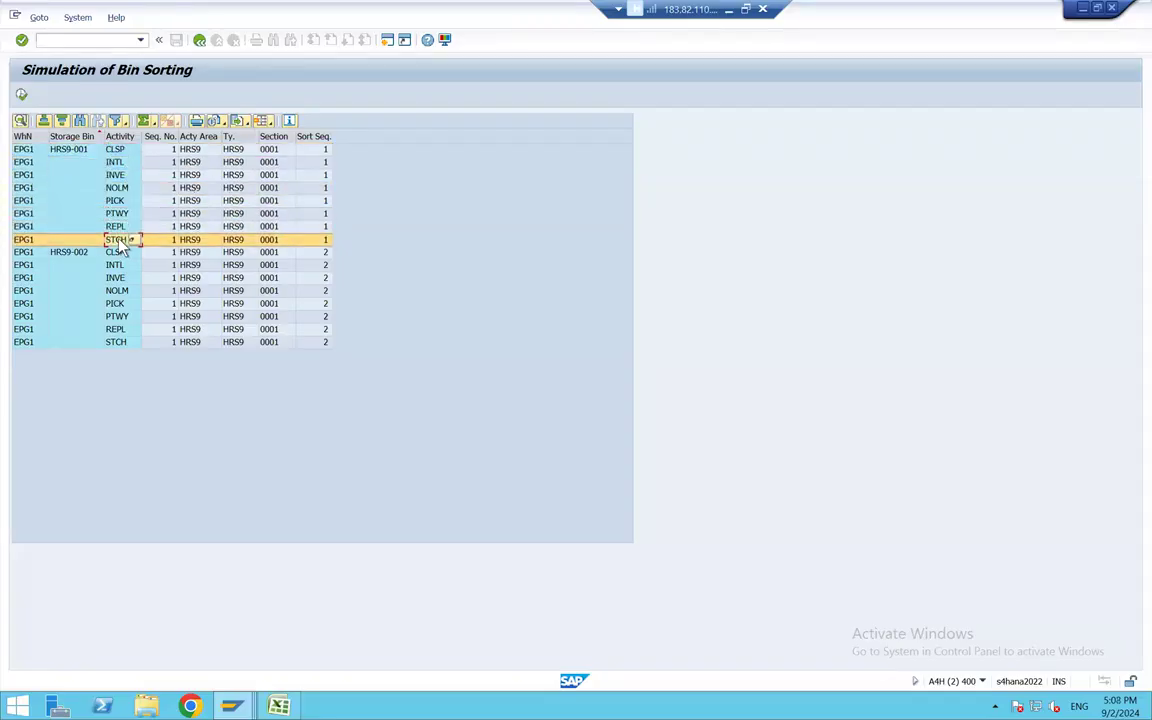
Step: Execute the simulated bin sorting for activity area HRS9
{"action": "left_click", "coordinate": [21, 95]}
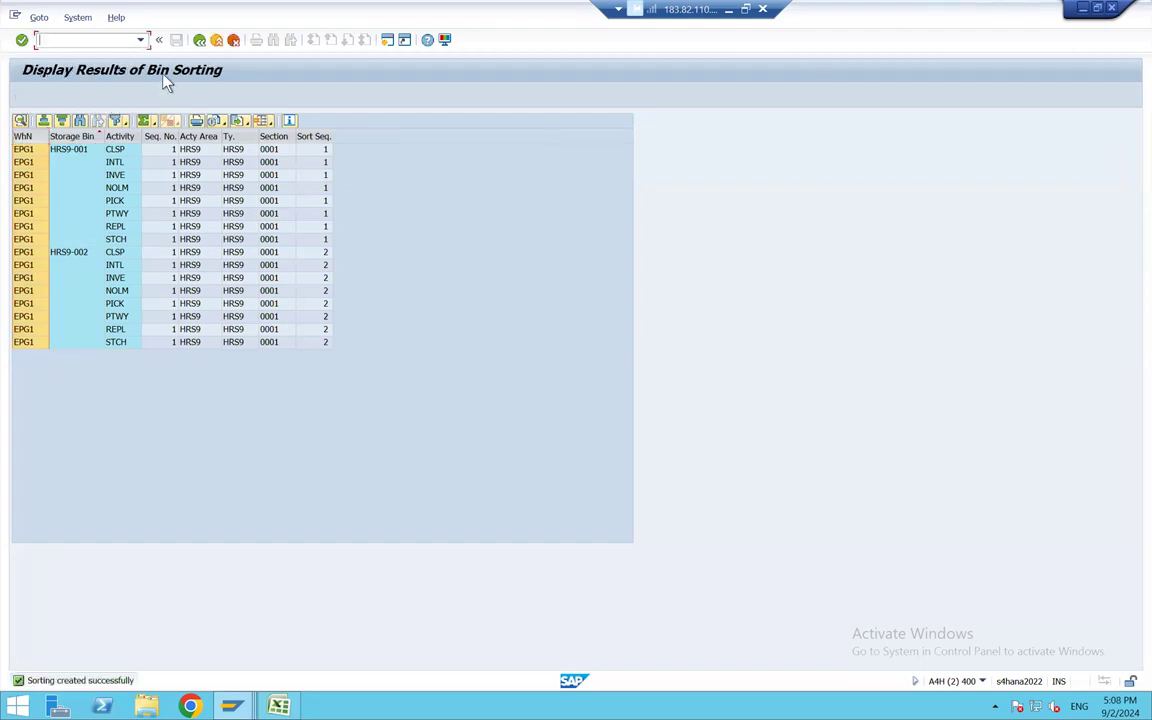
Step: Switch back to the Excel workbook and go through the HRS1, HRS2 and HRS3 blocks
{"action": "key", "text": "alt+Tab"}
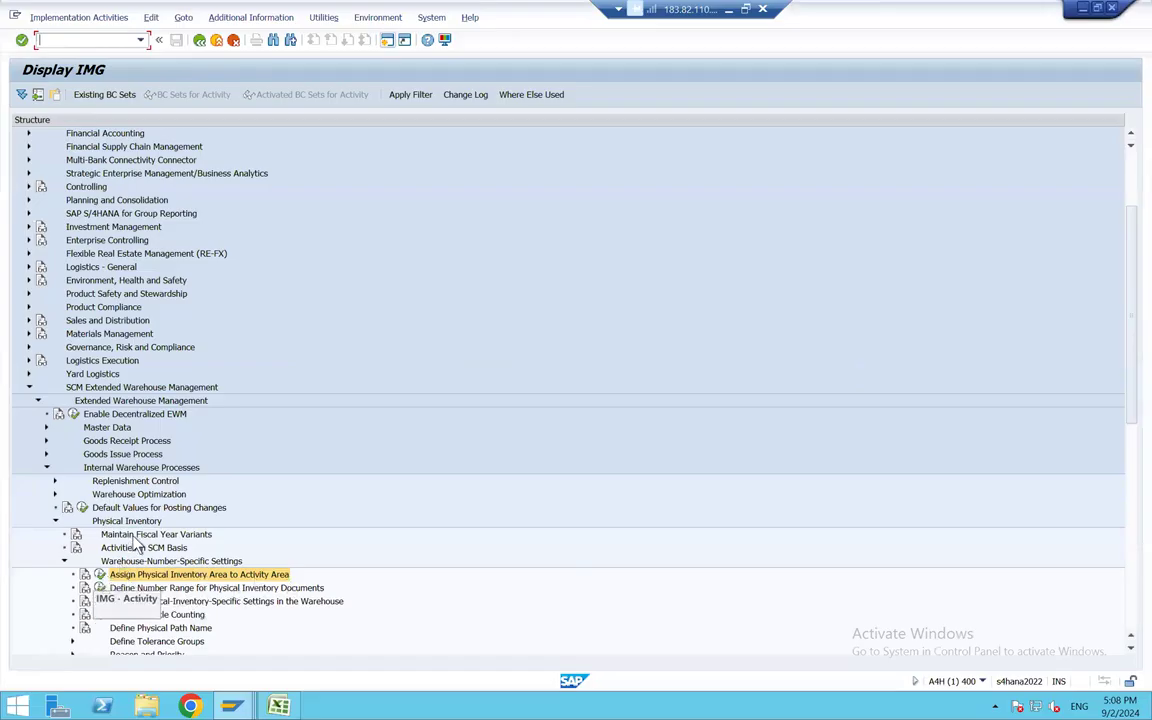
{"action": "key", "text": "alt+Tab"}
{"action": "key", "text": "alt+Tab"}
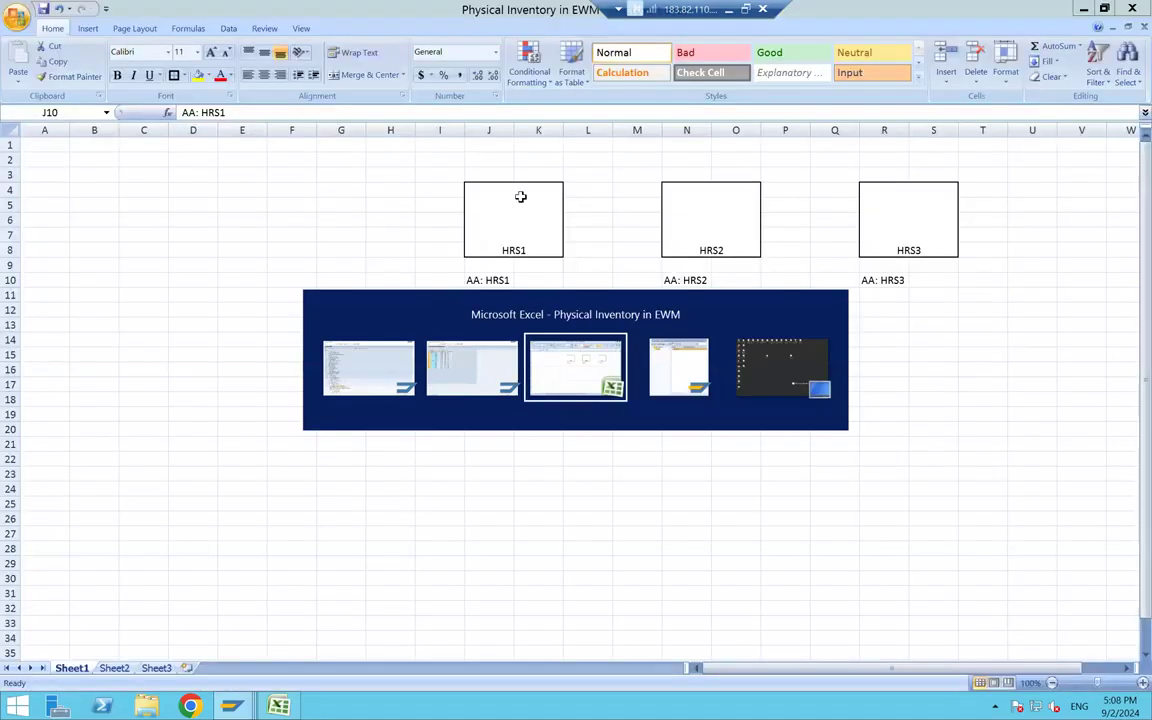
{"action": "left_click", "coordinate": [705, 219]}
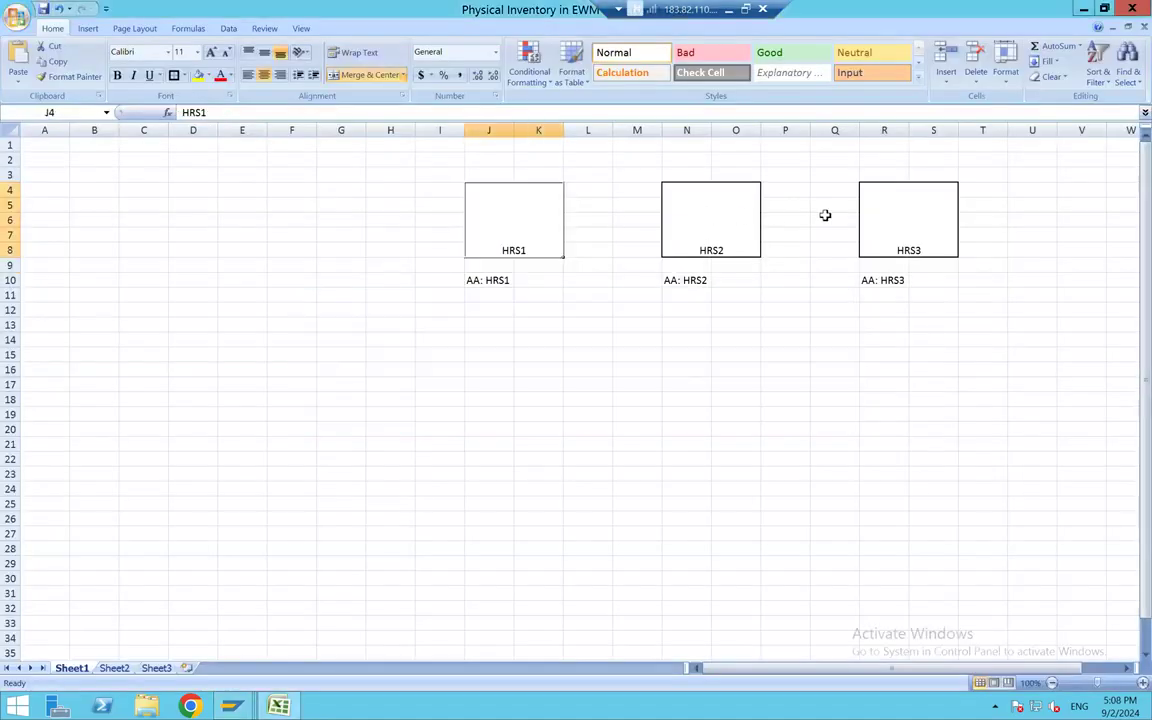
{"action": "left_click", "coordinate": [931, 214]}
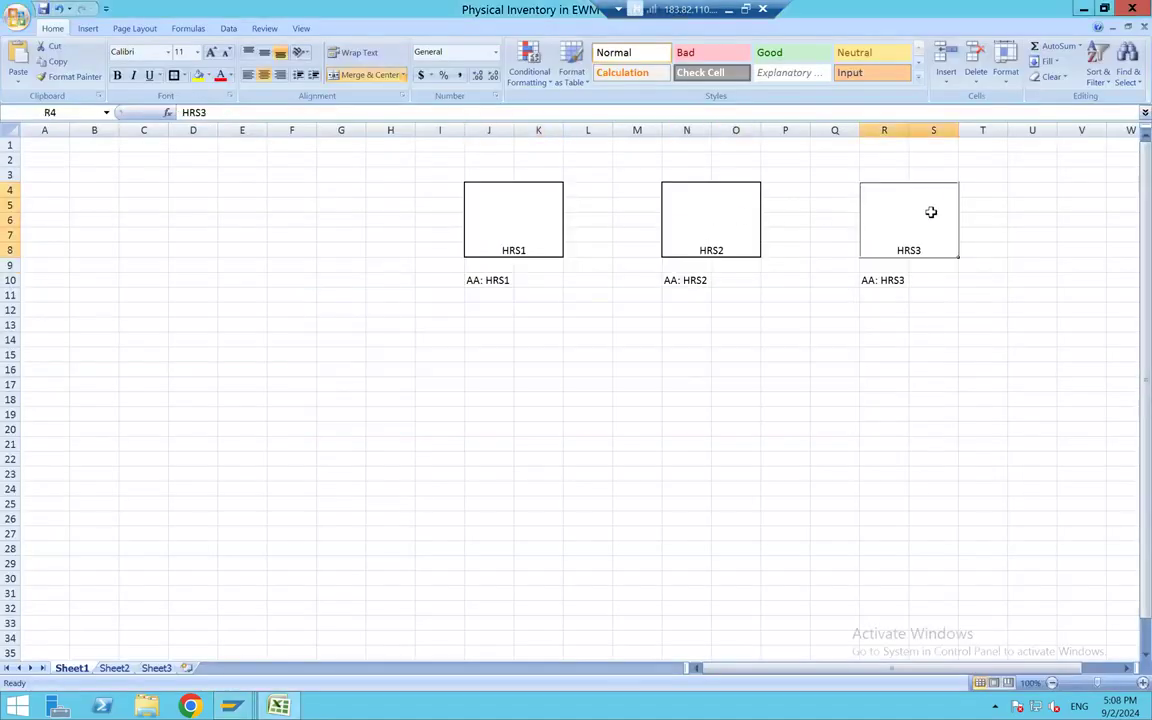
Step: Enter the label "ACTIVITY: INVE" in cell J3 above the HRS1 block
{"action": "left_click", "coordinate": [520, 222]}
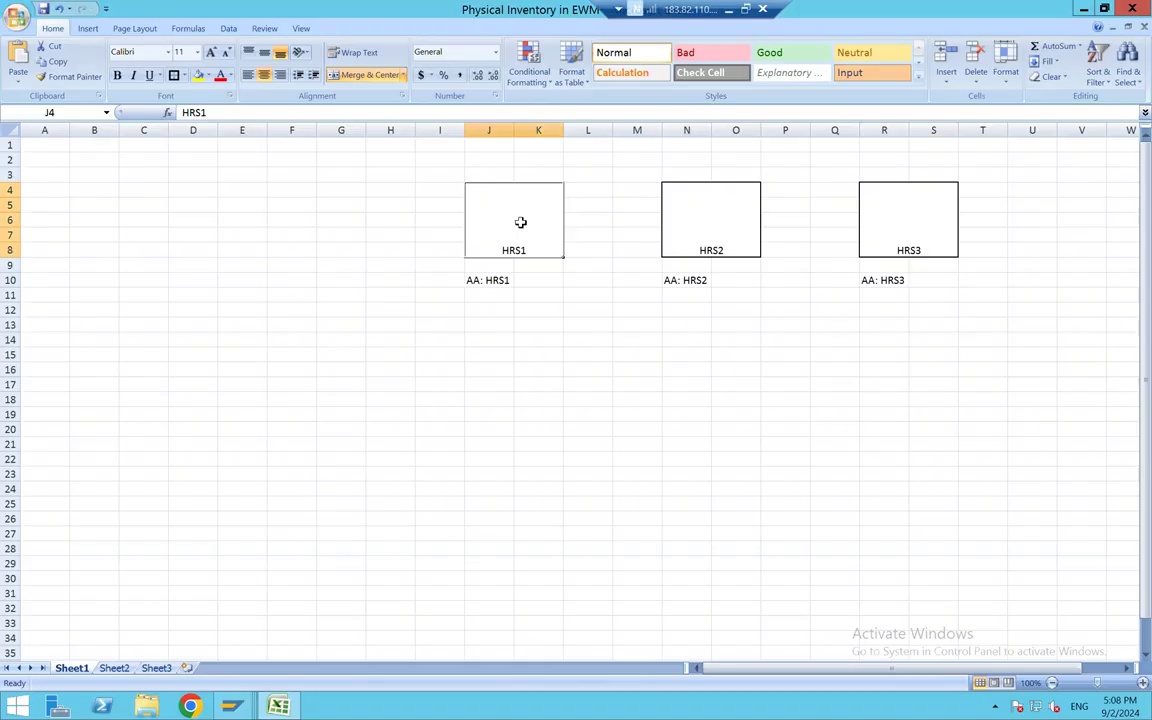
{"action": "left_click", "coordinate": [487, 172]}
{"action": "type", "text": "ACTI"}
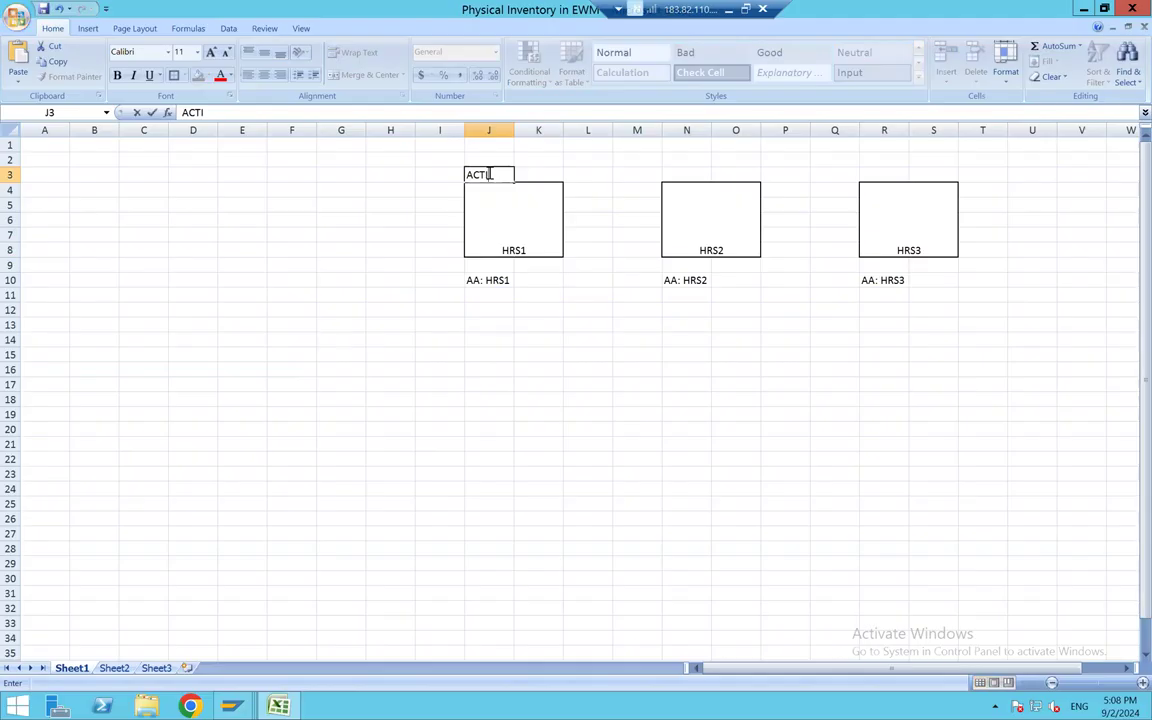
{"action": "type", "text": "VITY: INVE"}
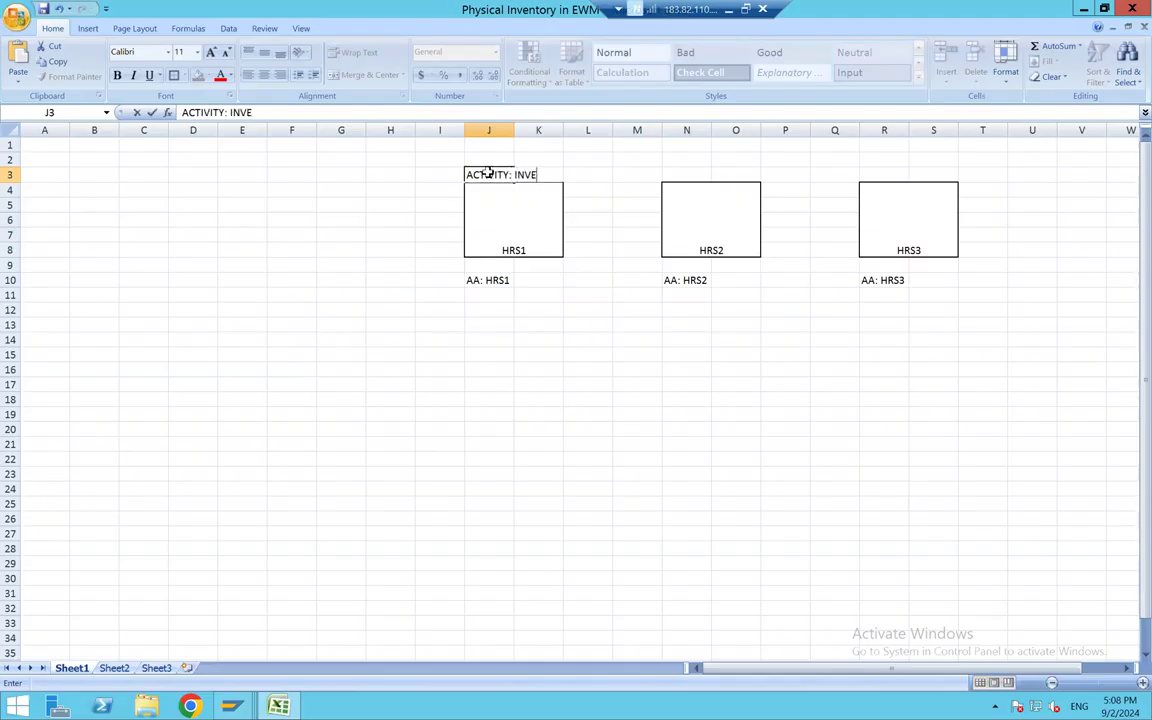
{"action": "key", "text": "Return"}
Step: Copy the "ACTIVITY: INVE" label above the HRS2 and HRS3 blocks, into cells N3 and R3
{"action": "left_click", "coordinate": [488, 174]}
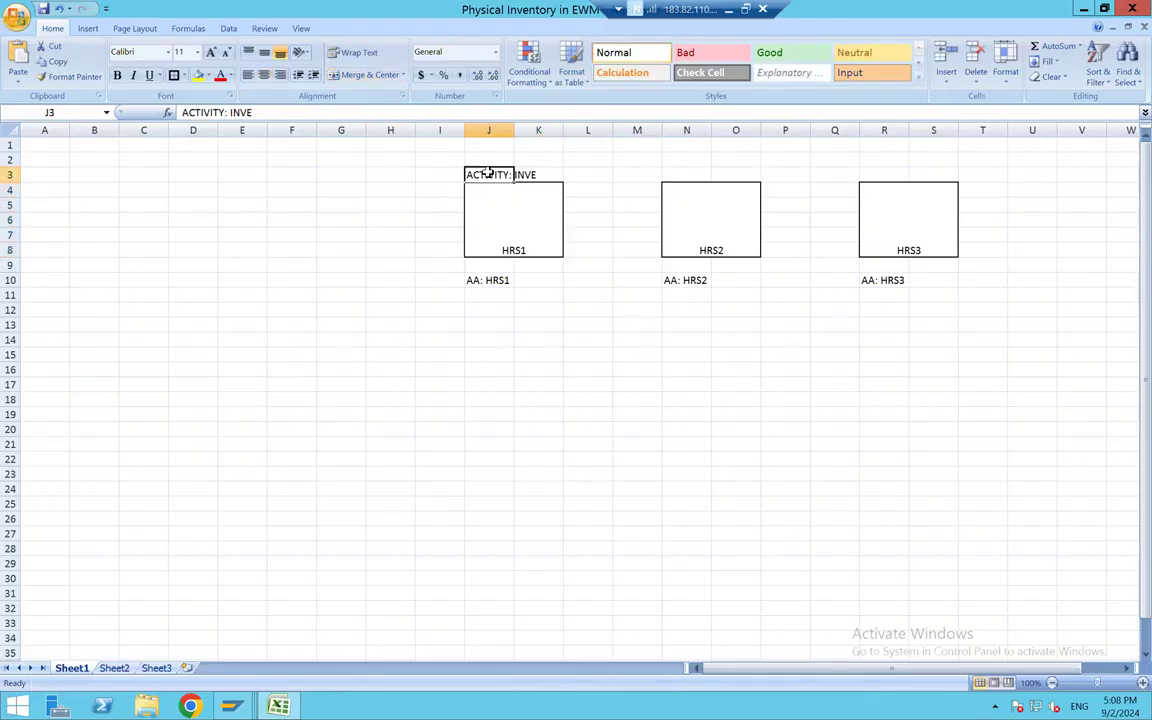
{"action": "key", "text": "ctrl+c"}
{"action": "key", "text": "Right"}
{"action": "key", "text": "Right"}
{"action": "key", "text": "Right"}
{"action": "key", "text": "Right"}
{"action": "key", "text": "Right"}
{"action": "key", "text": "Left"}
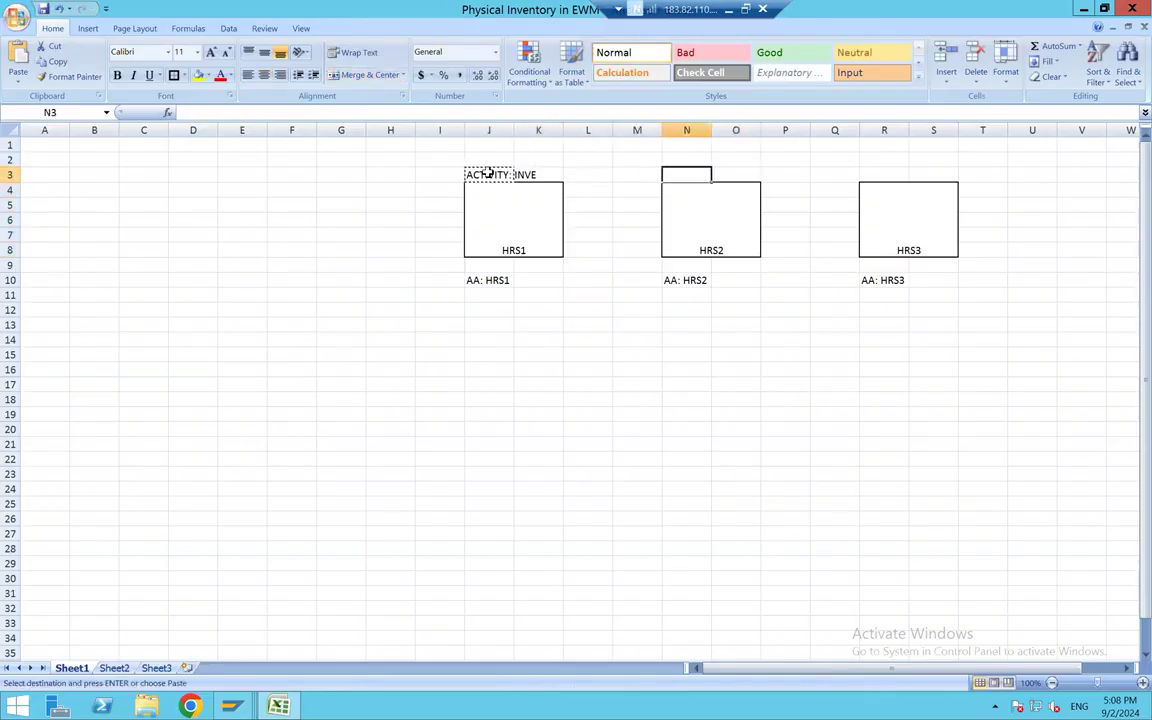
{"action": "key", "text": "ctrl+v"}
{"action": "key", "text": "Right"}
{"action": "key", "text": "Right"}
{"action": "key", "text": "Right"}
{"action": "key", "text": "Right"}
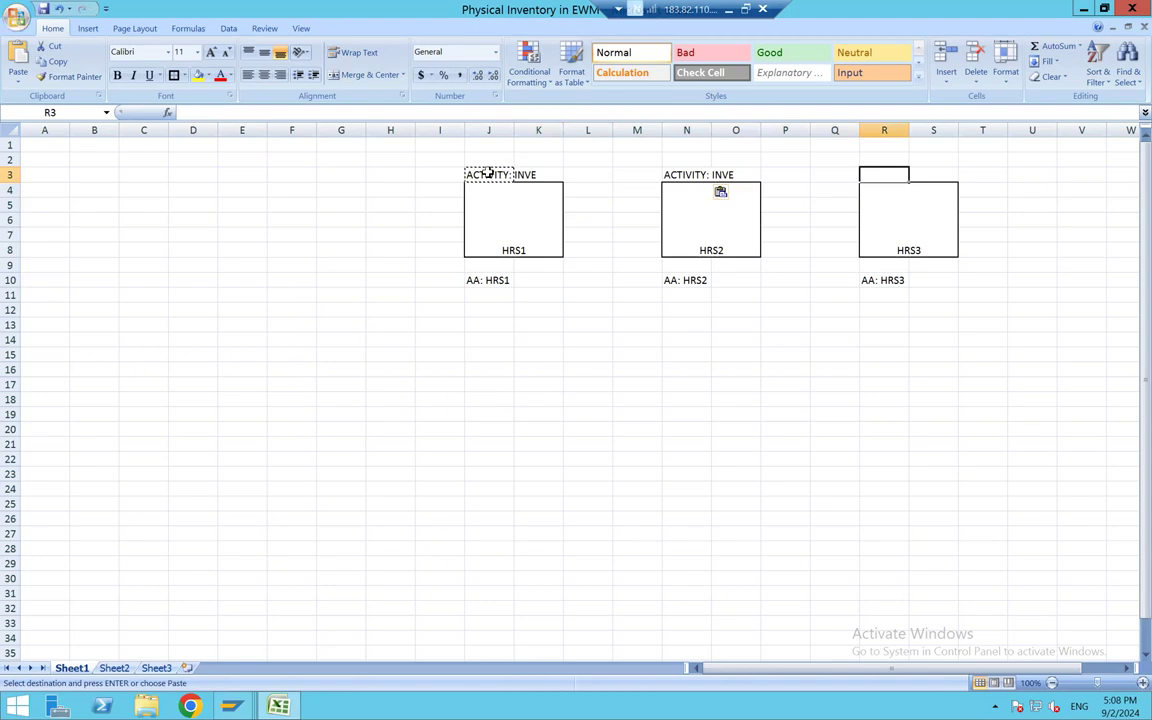
{"action": "key", "text": "ctrl+v"}
{"action": "key", "text": "Escape"}
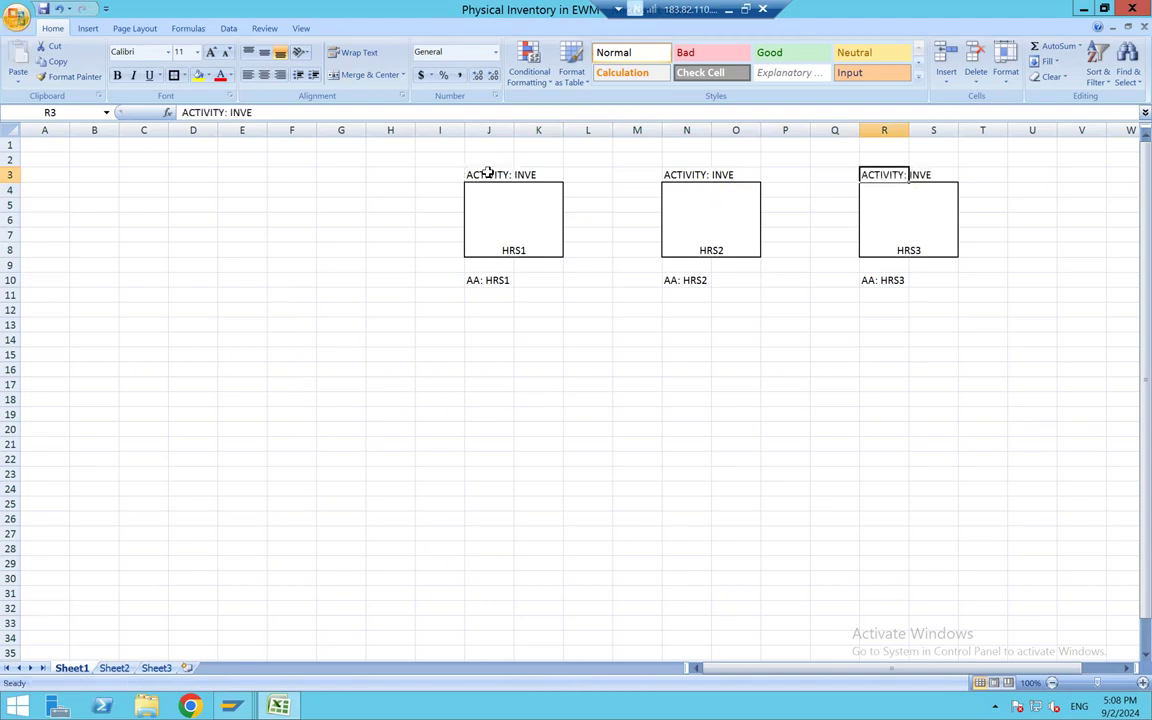
{"action": "left_click", "coordinate": [501, 229]}
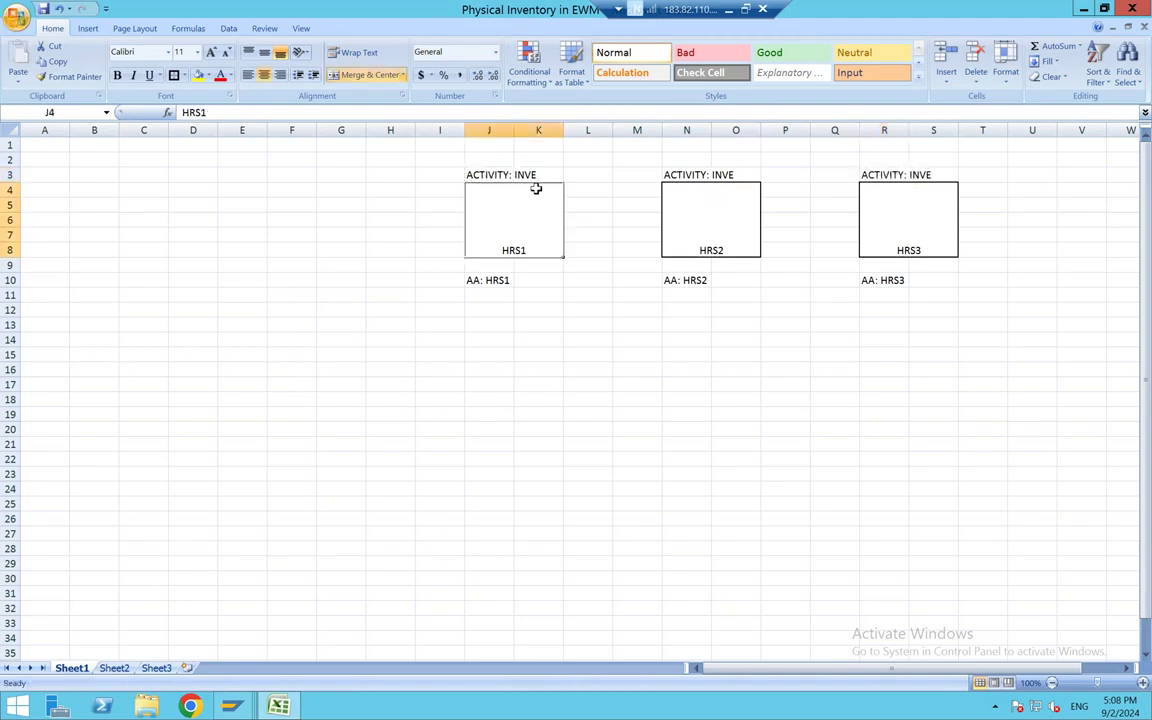
{"action": "left_click", "coordinate": [494, 282]}
{"action": "left_click", "coordinate": [689, 282]}
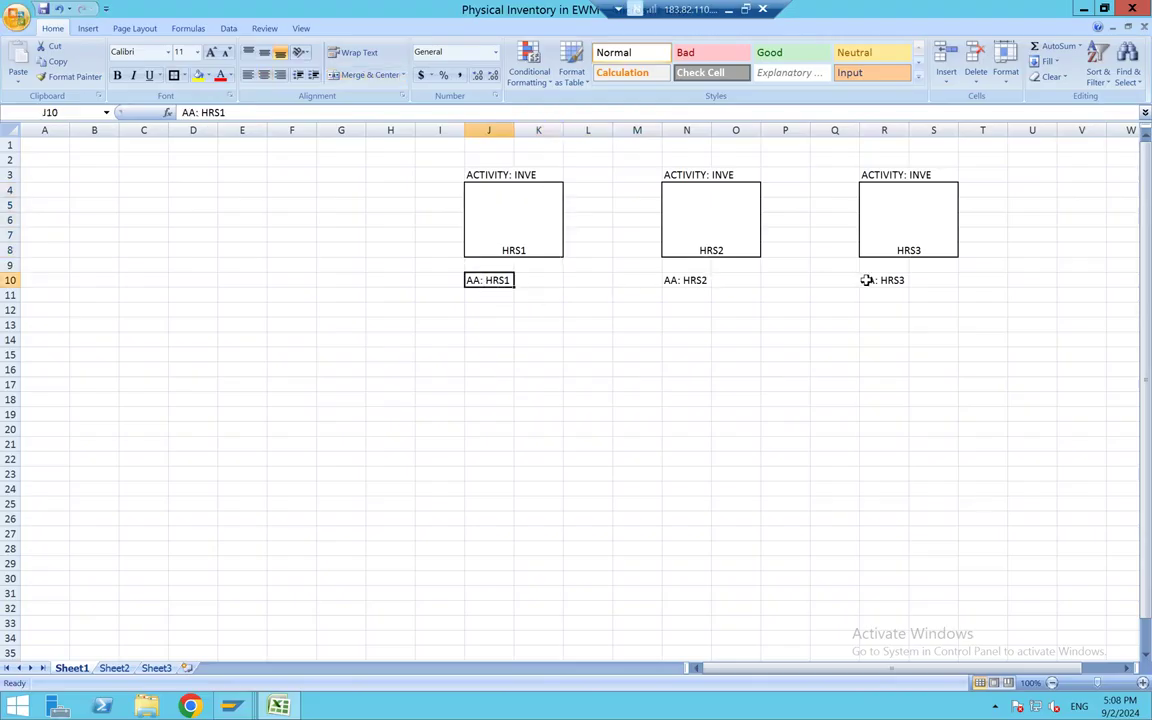
{"action": "left_click", "coordinate": [894, 283]}
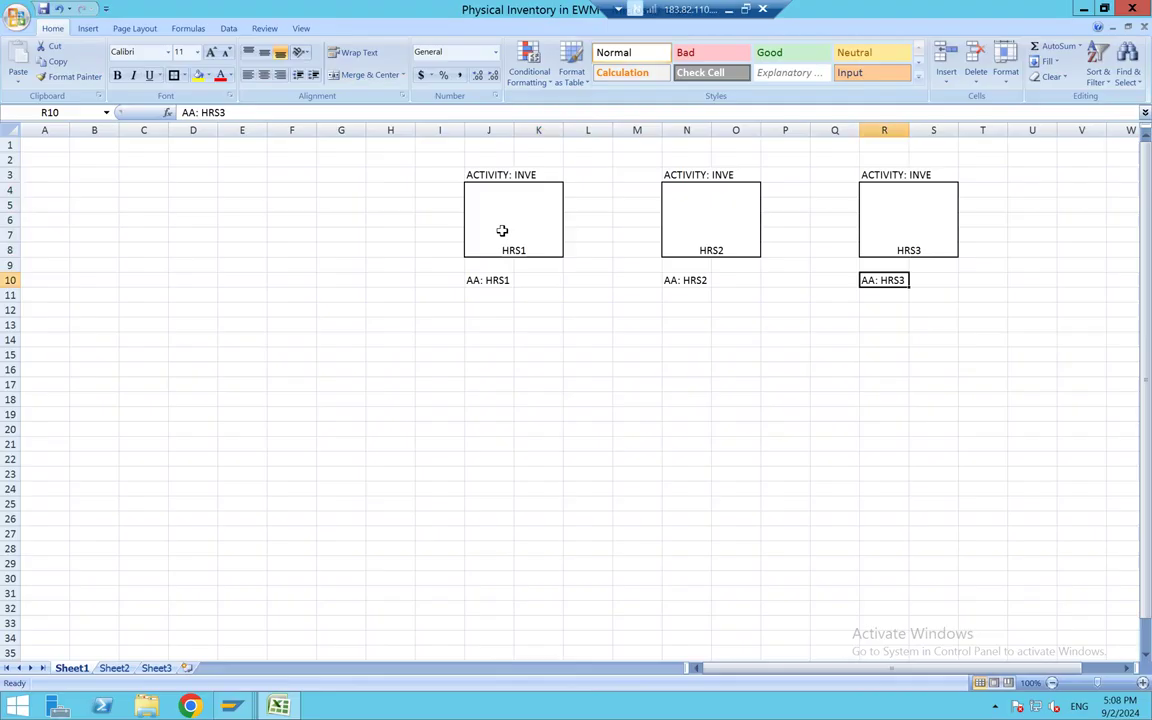
{"action": "left_click", "coordinate": [487, 177]}
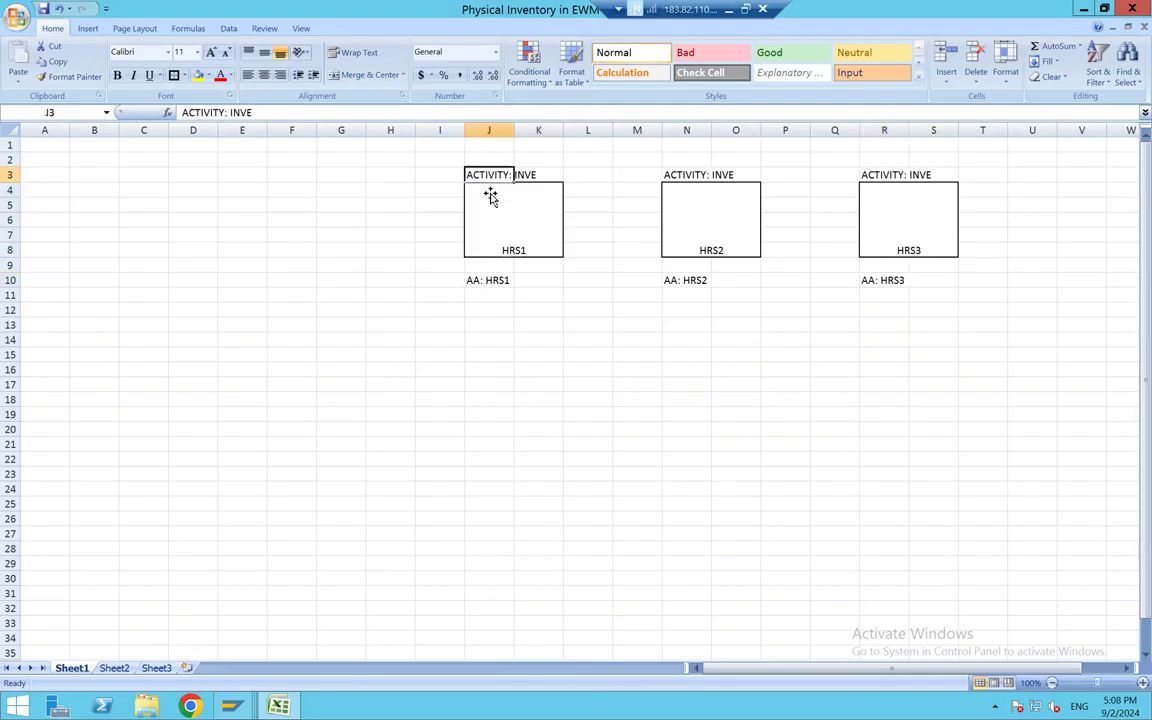
Step: Enter the second activity area label "AA: PIAA" in cell J11 under "AA: HRS1"
{"action": "left_click", "coordinate": [516, 295]}
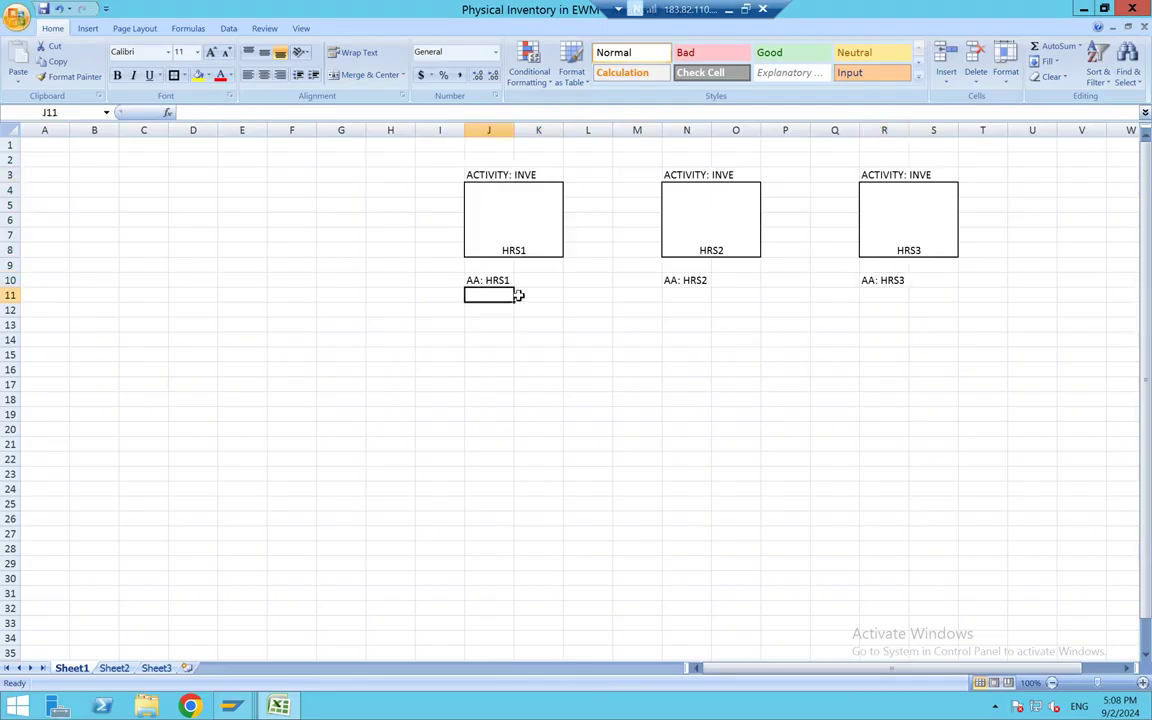
{"action": "type", "text": "AA: "}
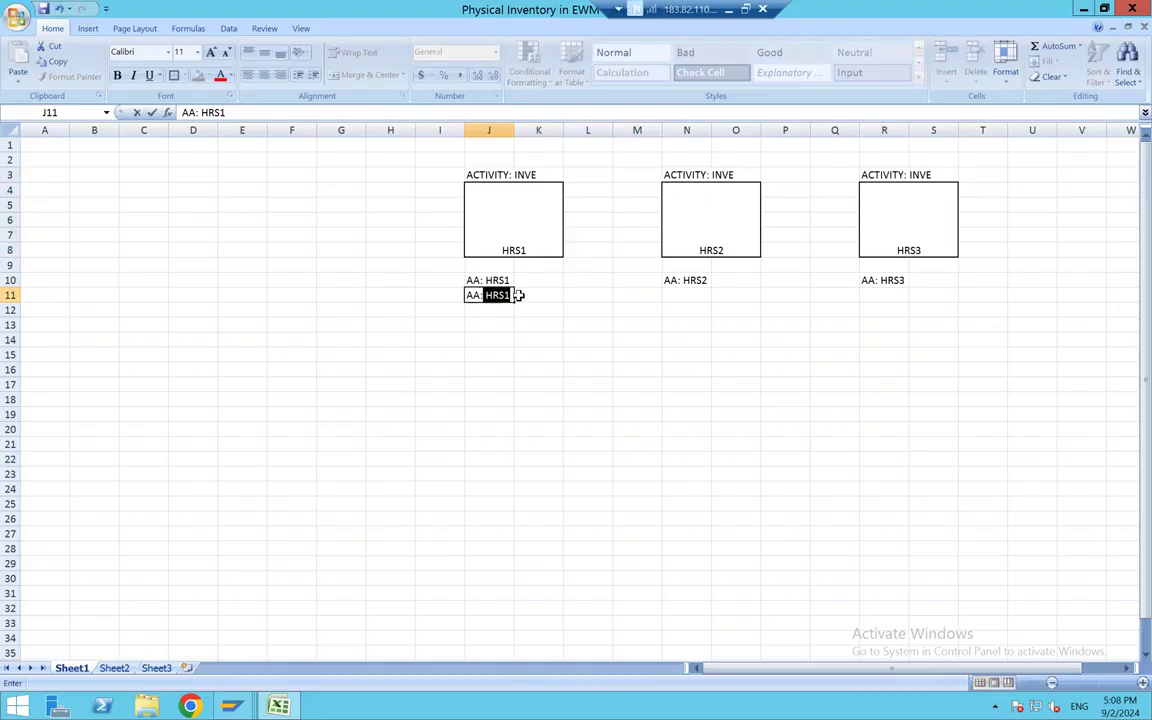
{"action": "type", "text": "PIAA"}
{"action": "left_click", "coordinate": [518, 295]}
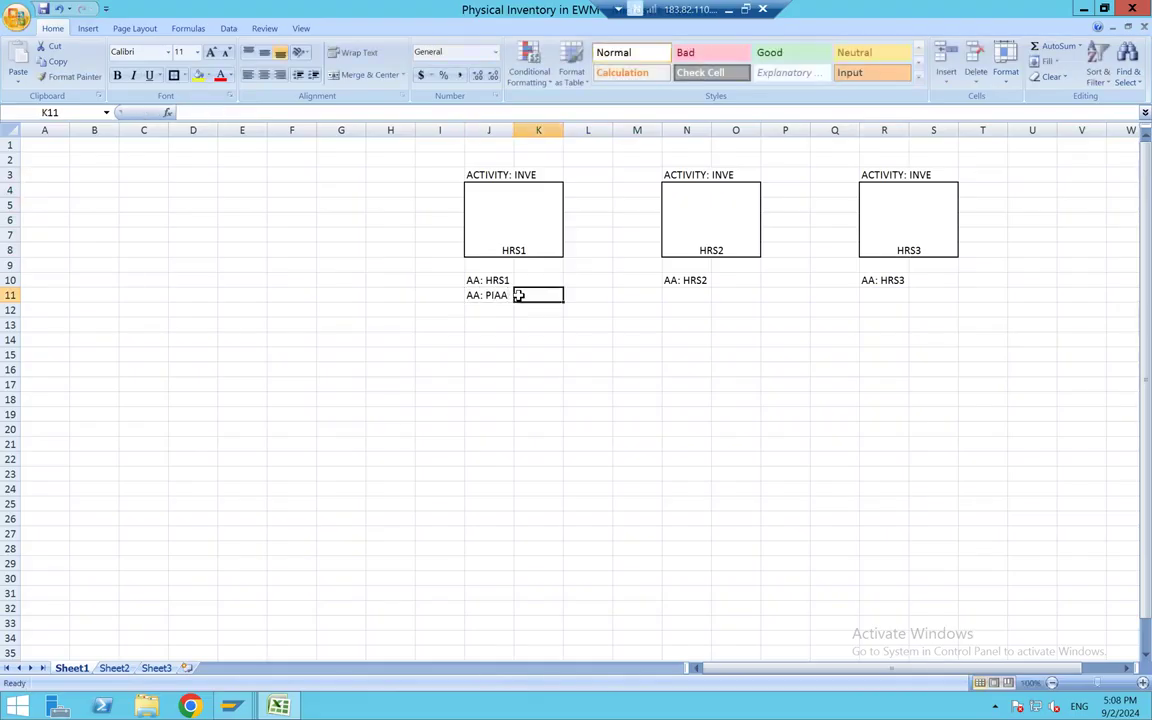
Step: Copy the "AA: PIAA" label under "AA: HRS2" and "AA: HRS3", into cells N11 and R11
{"action": "key", "text": "Left"}
{"action": "key", "text": "ctrl+c"}
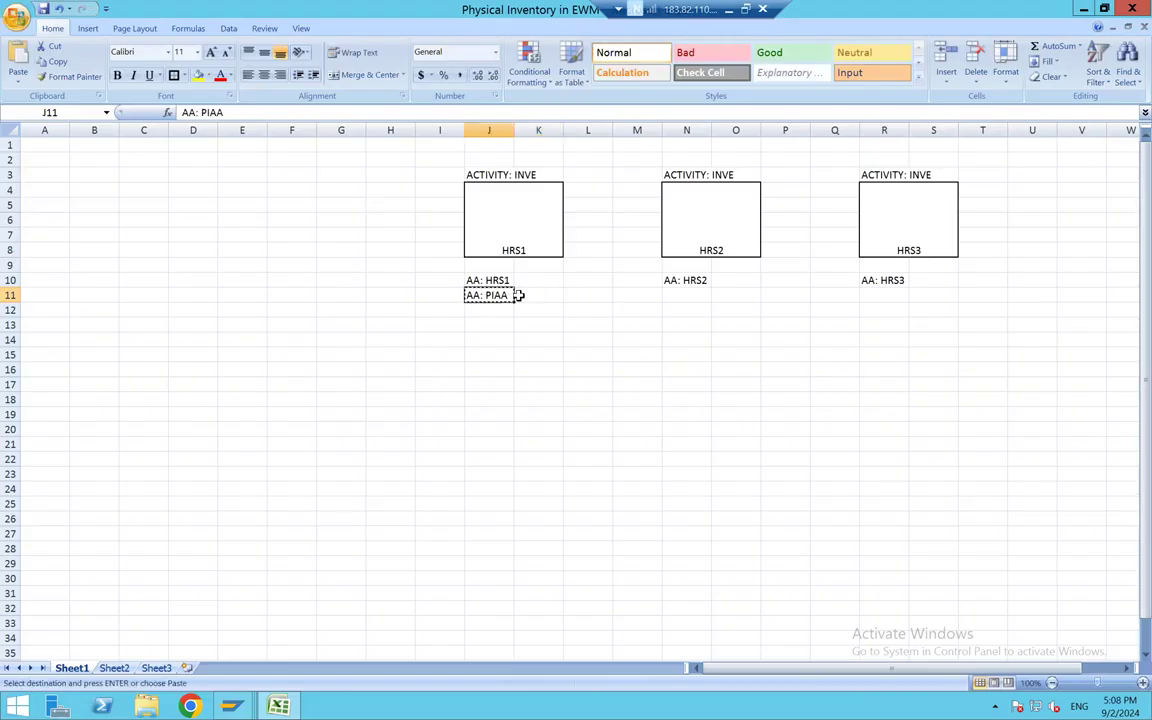
{"action": "key", "text": "Right"}
{"action": "key", "text": "Right"}
{"action": "key", "text": "Right"}
{"action": "key", "text": "Right"}
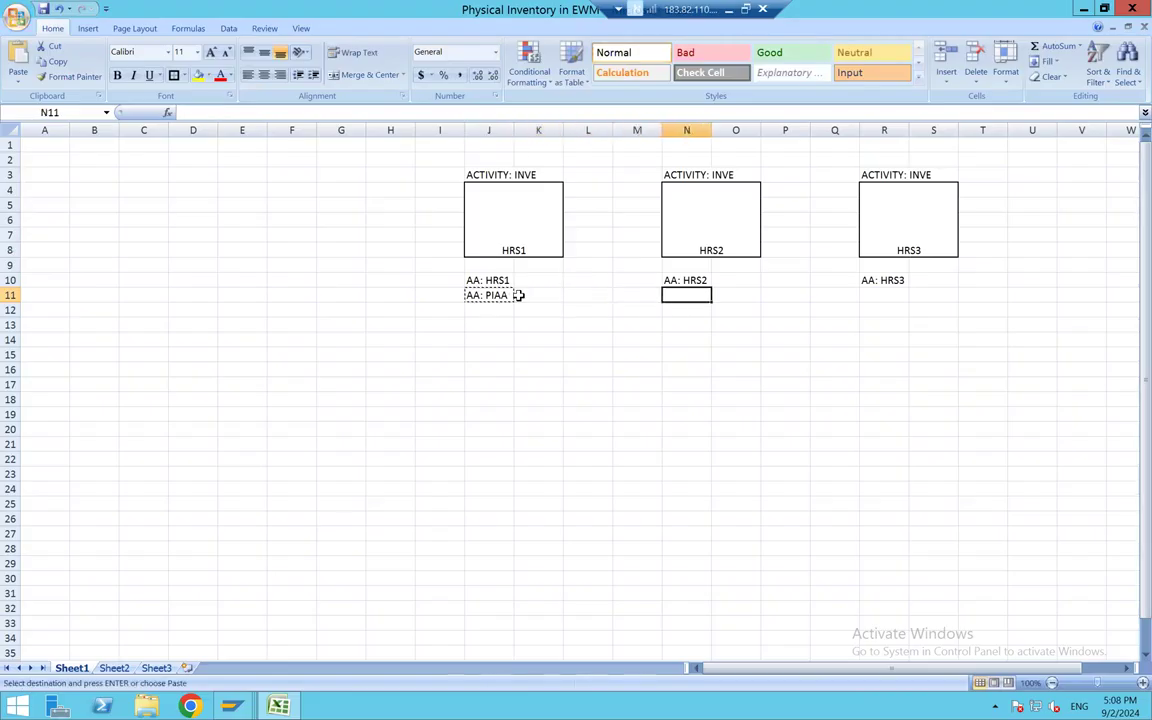
{"action": "key", "text": "ctrl+v"}
{"action": "key", "text": "Right"}
{"action": "key", "text": "Right"}
{"action": "key", "text": "Right"}
{"action": "key", "text": "Right"}
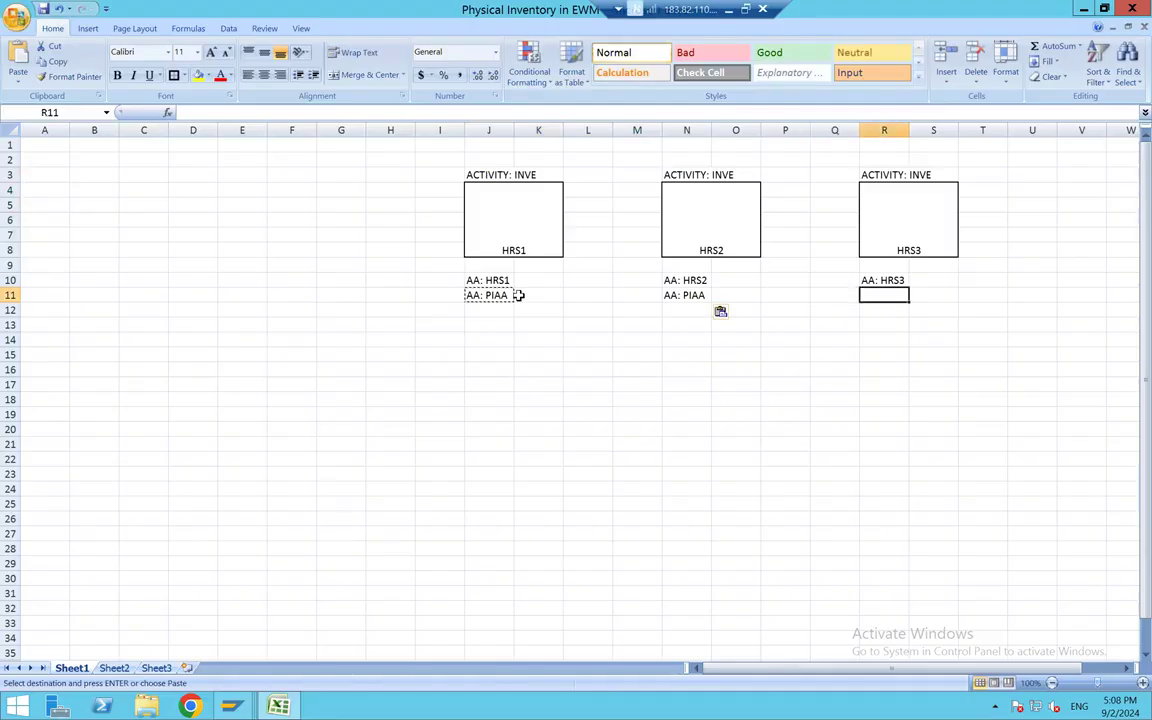
{"action": "key", "text": "ctrl+v"}
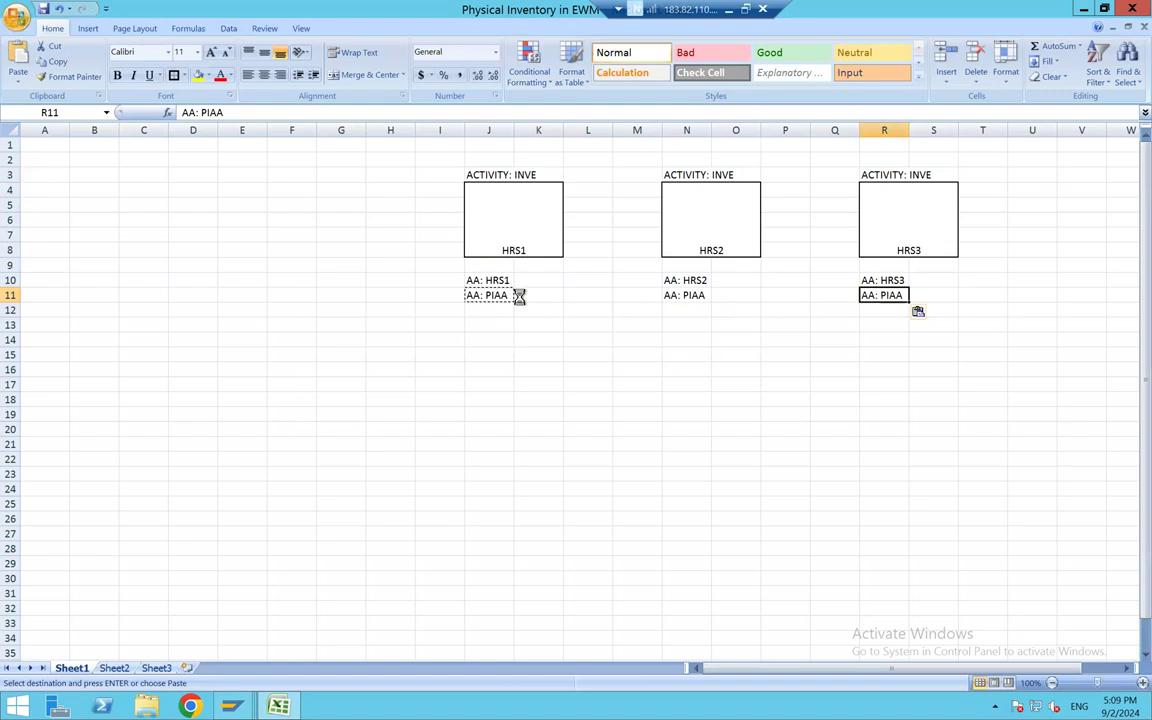
Step: Switch to SAP, start General Table Display in a new session and load table /SCWM/LAGPS
{"action": "key", "text": "alt+Tab"}
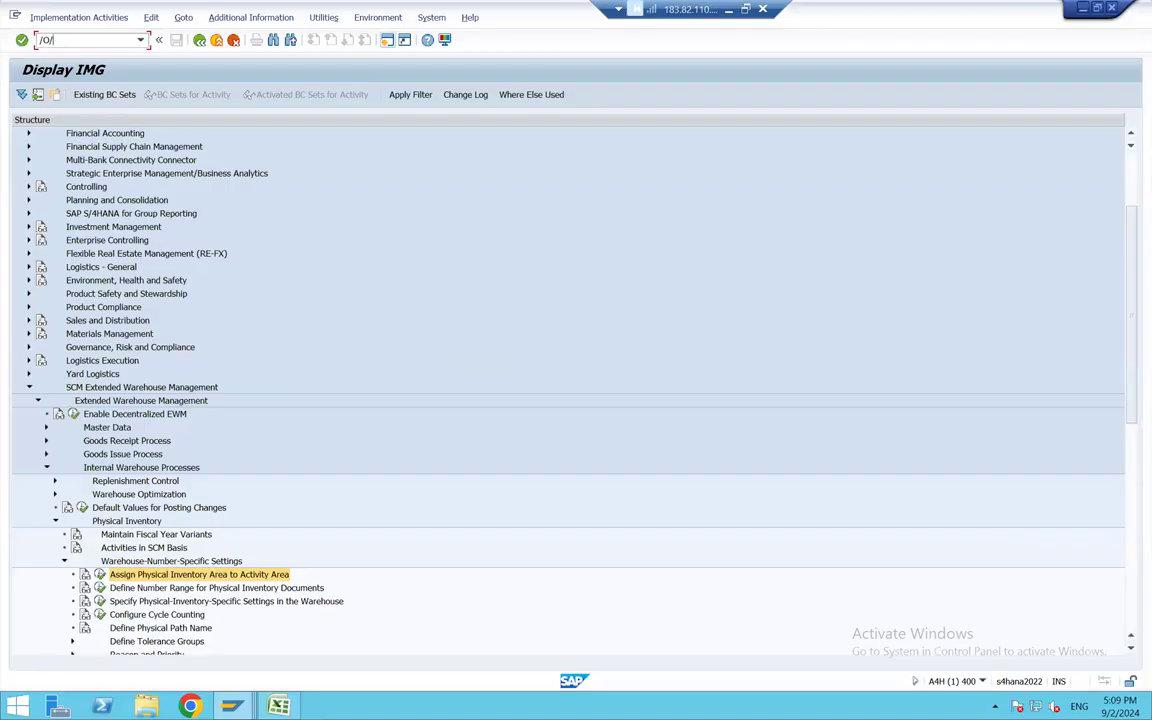
{"action": "key", "text": "Return"}
{"action": "type", "text": "/scwm/"}
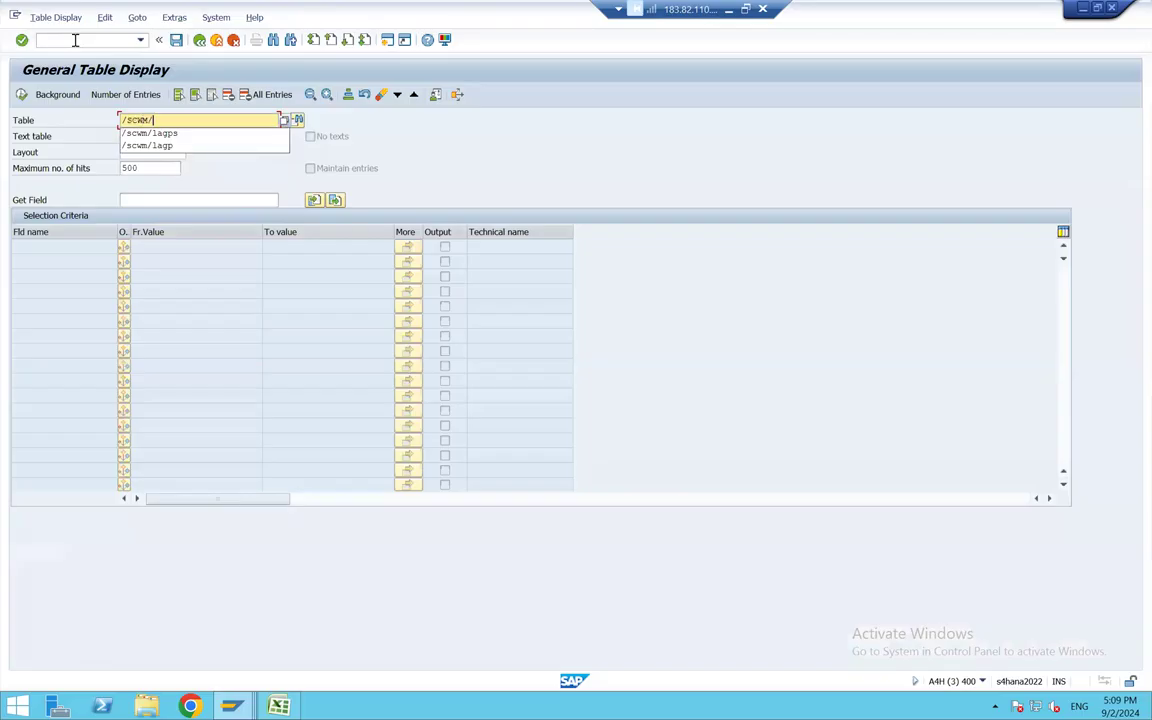
{"action": "key", "text": "Down"}
{"action": "key", "text": "Return"}
{"action": "key", "text": "Return"}
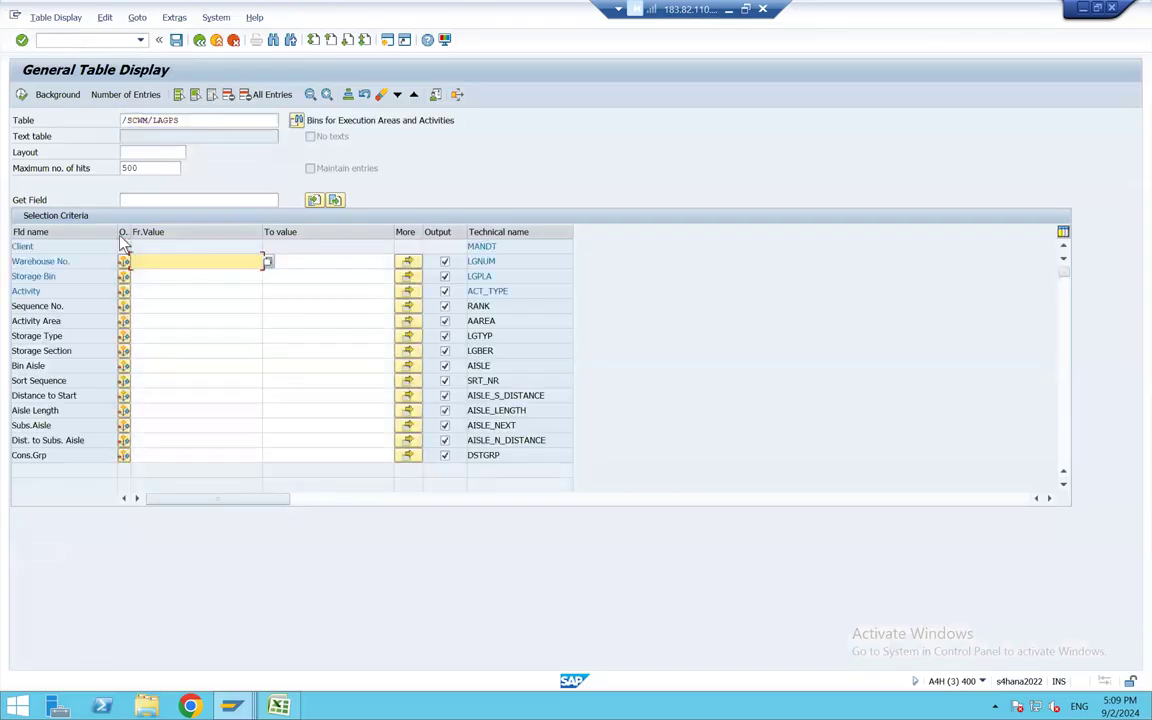
Step: Restrict the selection to warehouse EPG1 and to multiple storage types, including HRS1 and HRS2
{"action": "type", "text": "EPG1"}
{"action": "left_click", "coordinate": [407, 336]}
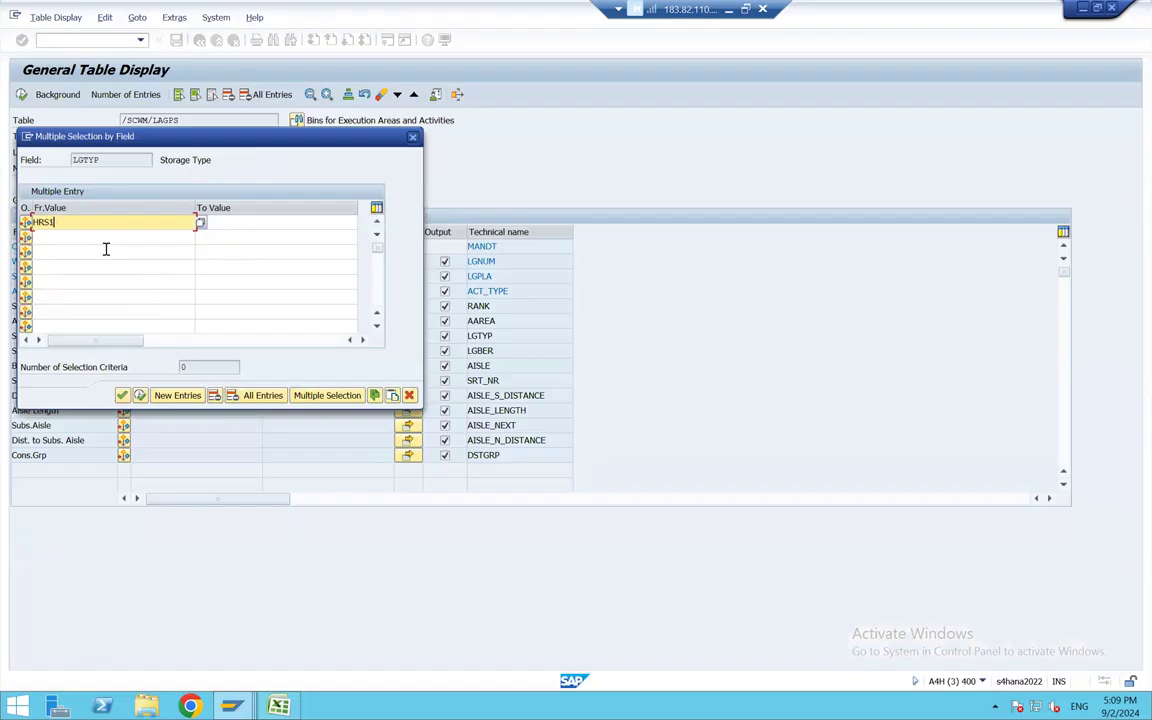
{"action": "key", "text": "Down"}
{"action": "key", "text": "Down"}
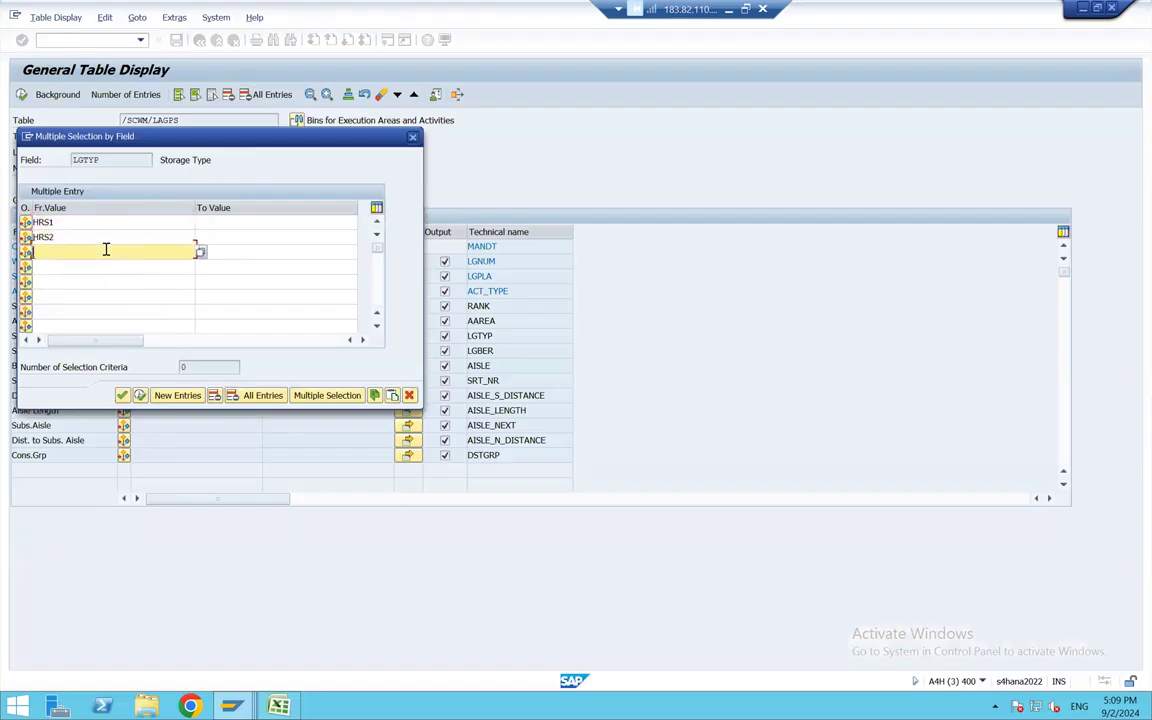
{"action": "key", "text": "F8"}
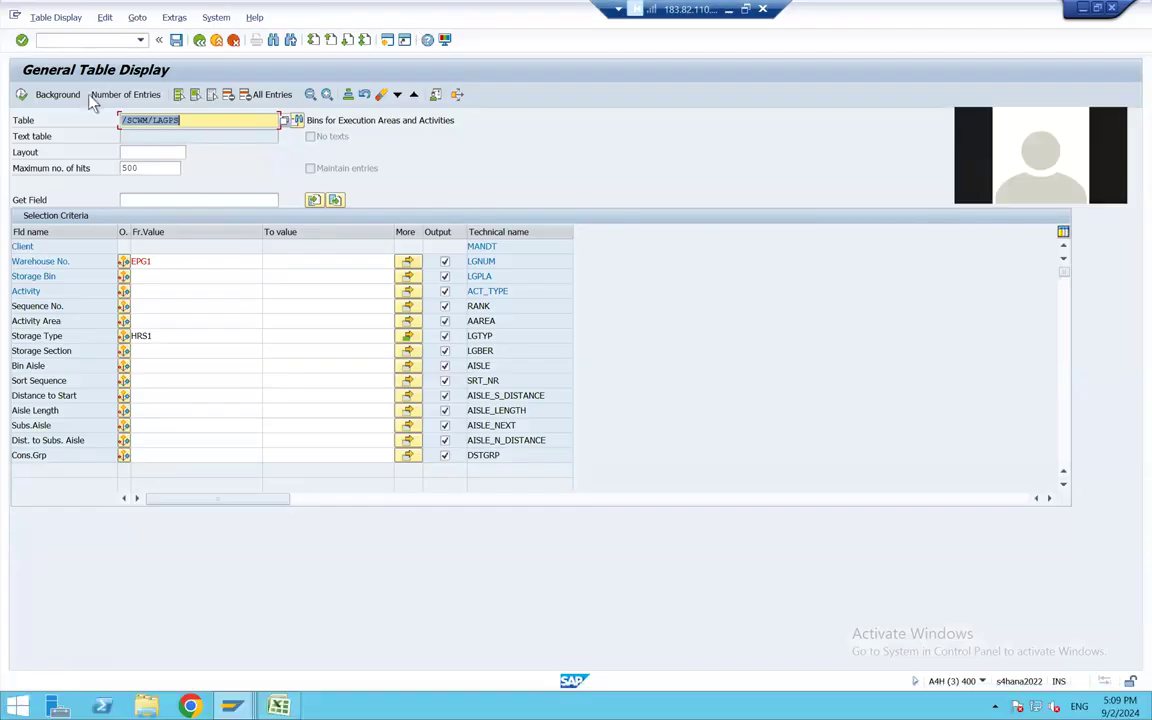
Step: Check the number of matching entries, raise the maximum number of hits to 5000 and display the table entries
{"action": "left_click", "coordinate": [127, 94]}
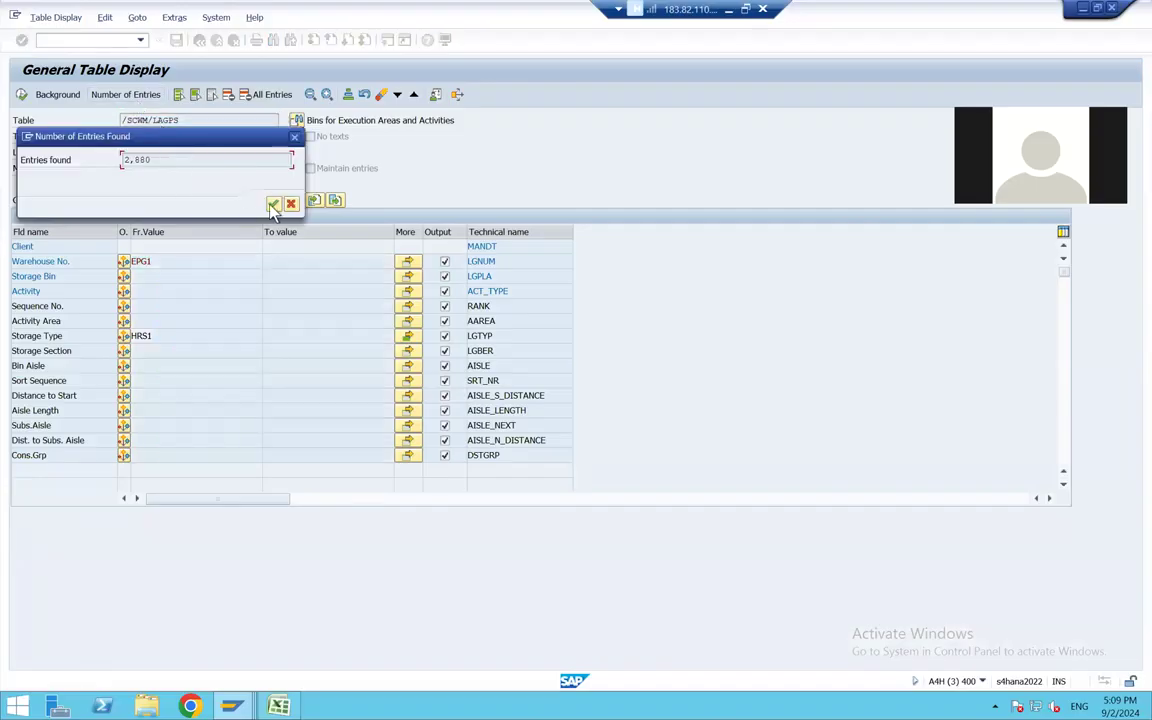
{"action": "key", "text": "Return"}
{"action": "left_click", "coordinate": [172, 166]}
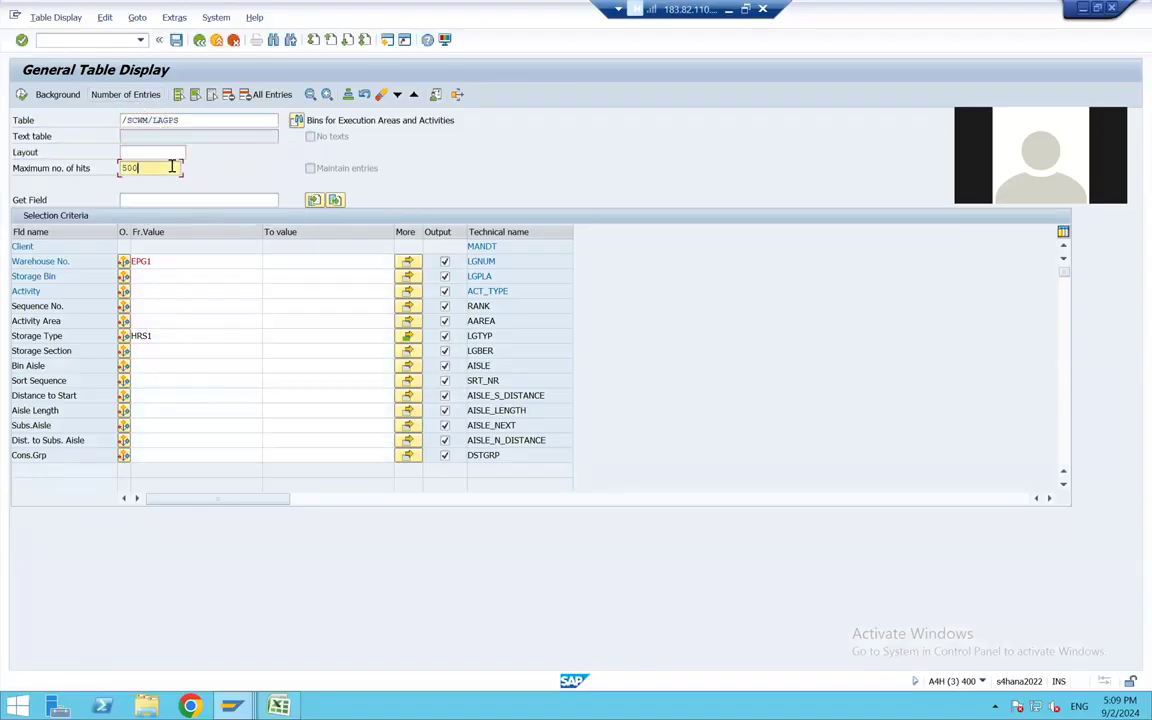
{"action": "type", "text": "0"}
{"action": "key", "text": "F8"}
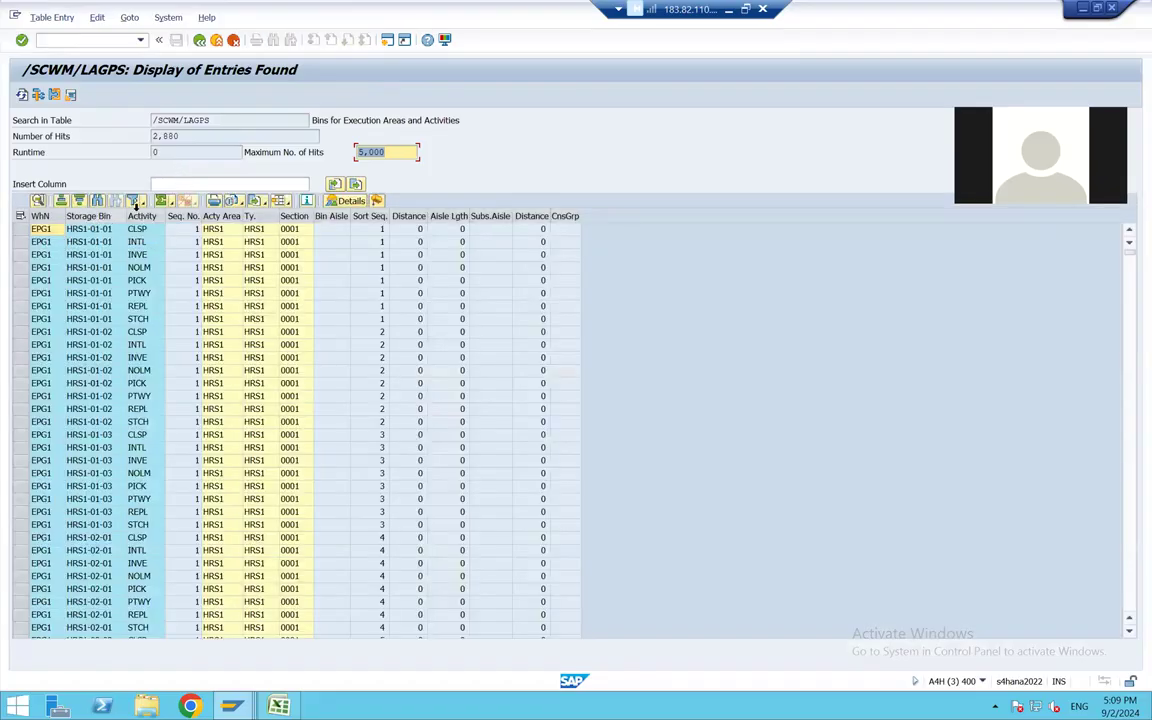
Step: Filter the entries list by activity INVE
{"action": "left_click", "coordinate": [141, 216]}
{"action": "left_click", "coordinate": [138, 201]}
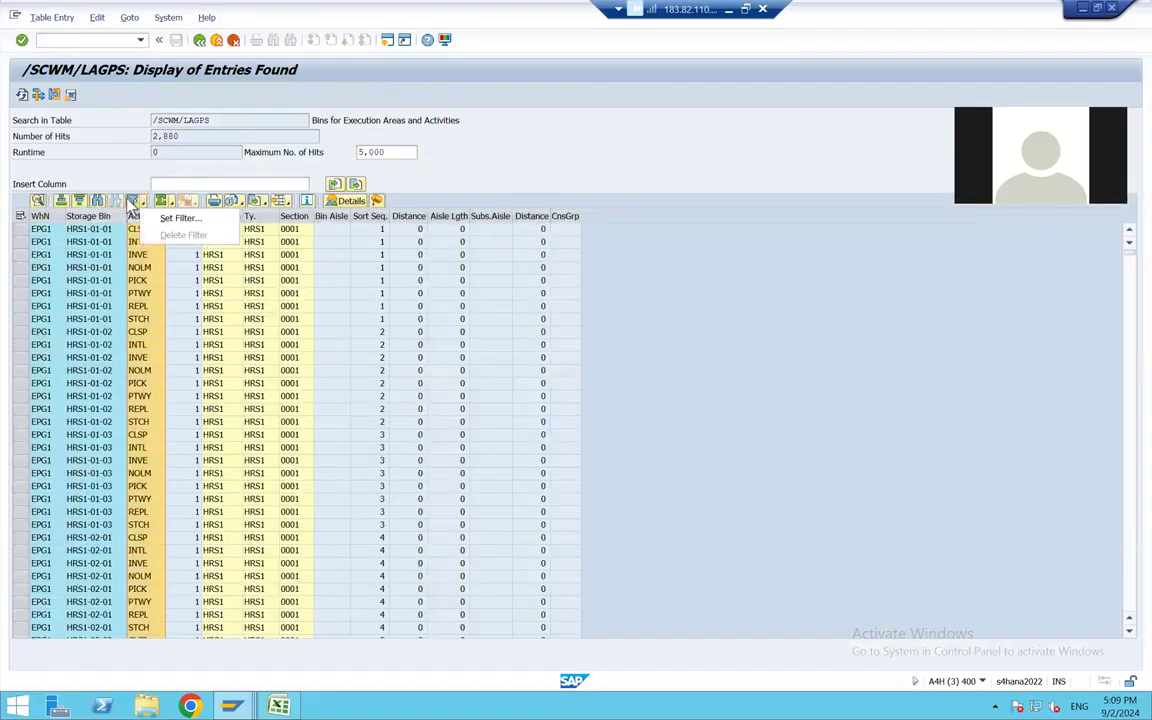
{"action": "left_click", "coordinate": [128, 201]}
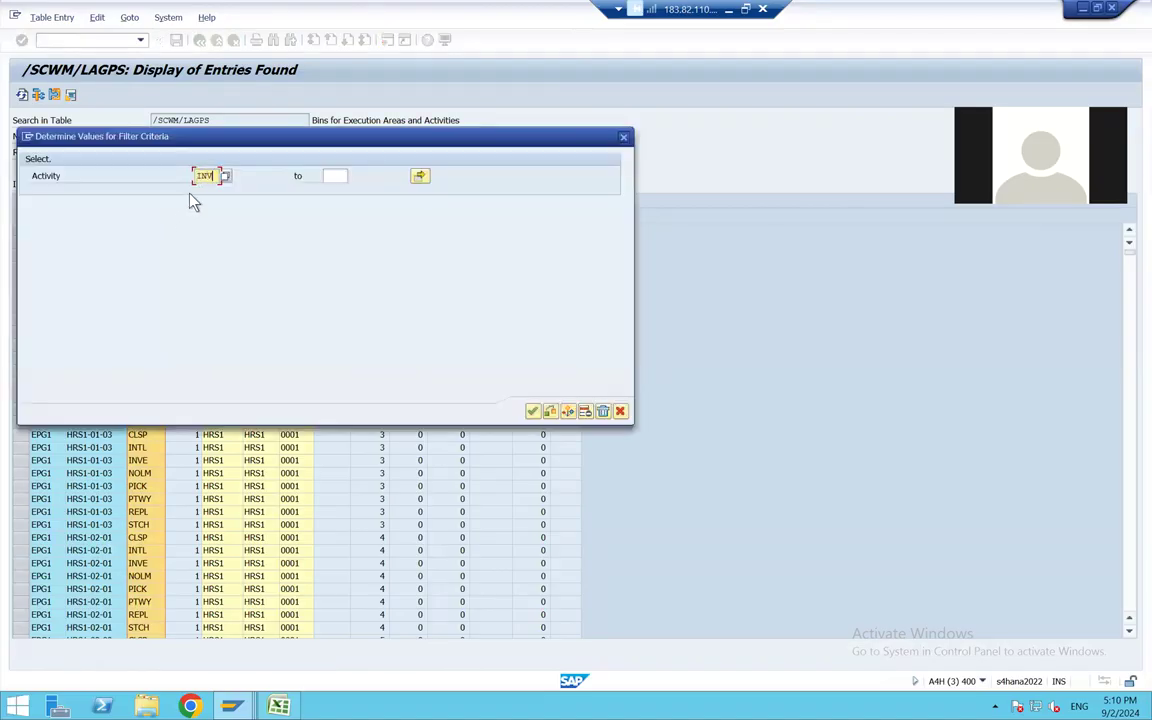
{"action": "key", "text": "Return"}
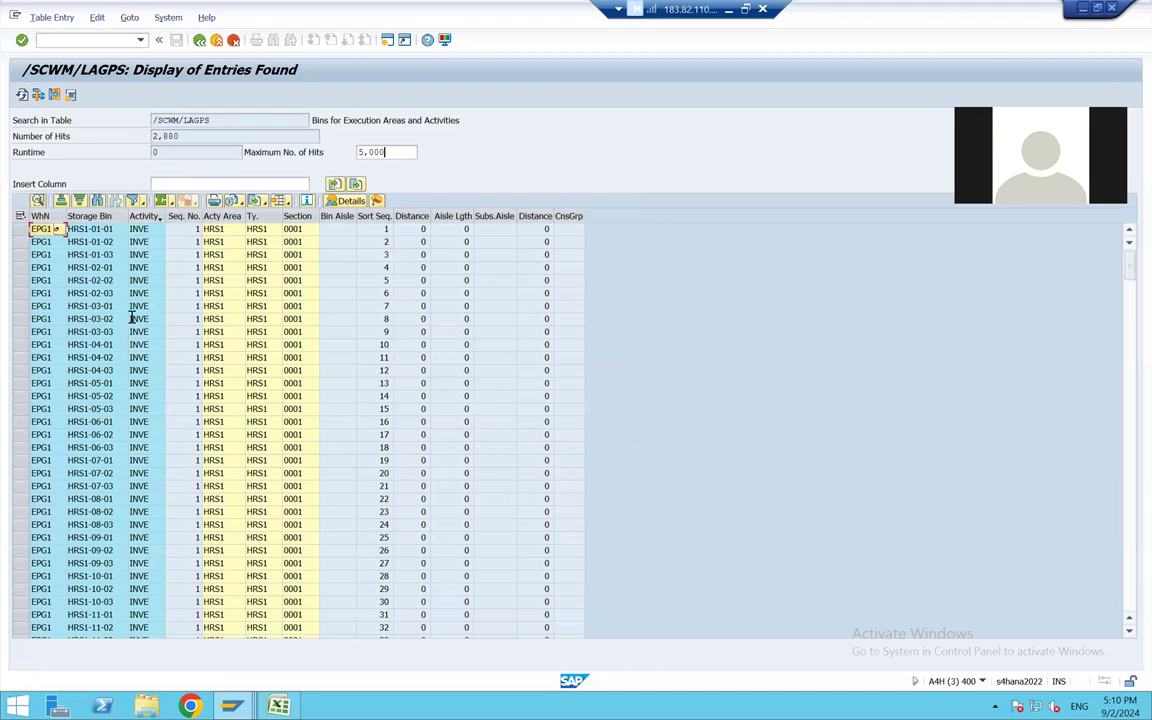
Step: Examine the activity areas assigned to the HRS1, HRS2 and HRS3 bins for activity INVE, comparing them with the Excel sketch
{"action": "left_click", "coordinate": [222, 230]}
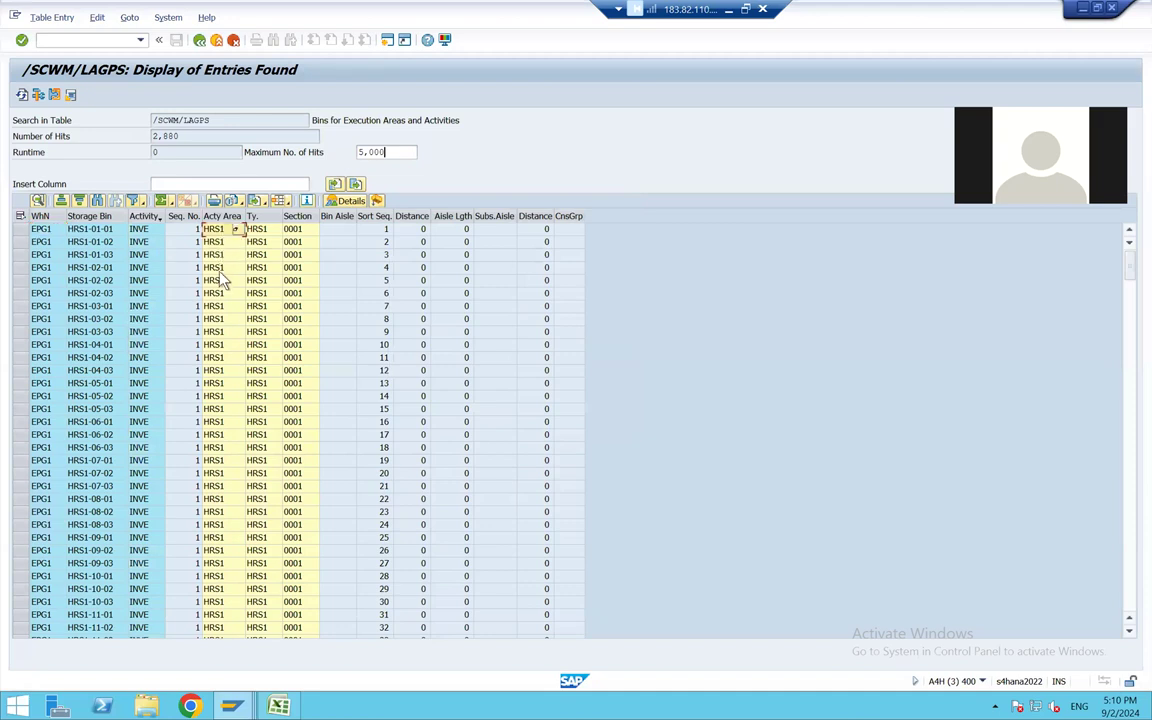
{"action": "left_click", "coordinate": [222, 293]}
{"action": "scroll", "coordinate": [205, 362], "scroll_direction": "down", "scroll_amount": 18}
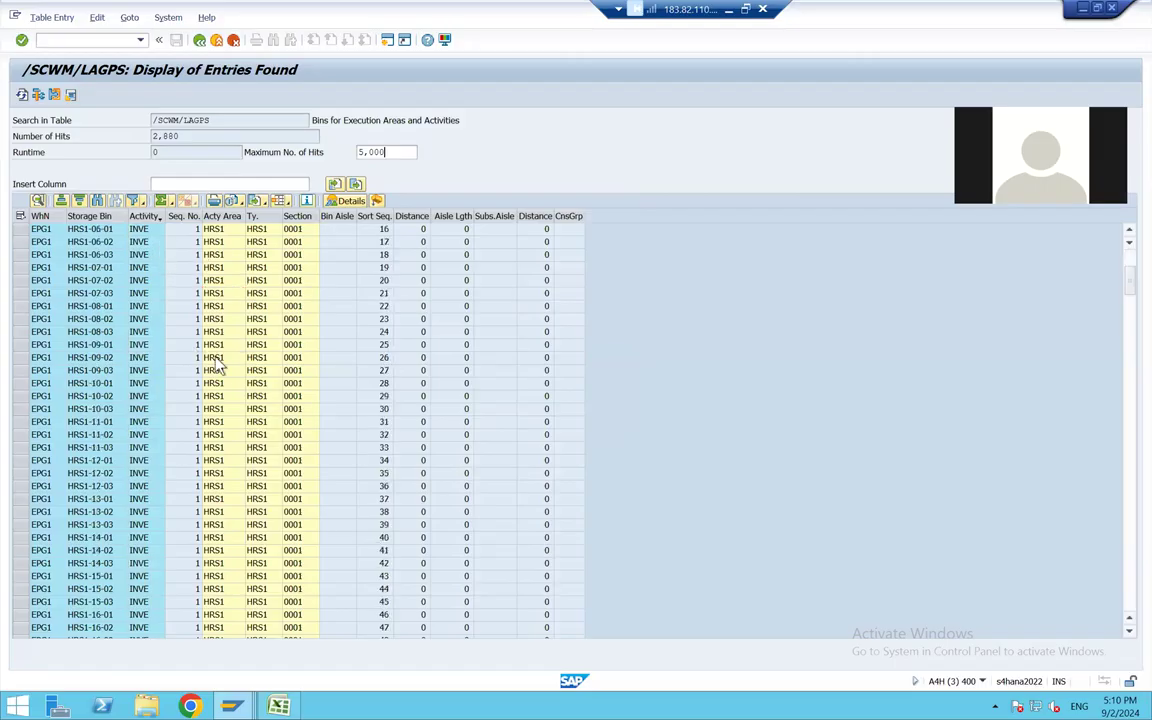
{"action": "scroll", "coordinate": [218, 372], "scroll_direction": "down", "scroll_amount": 4}
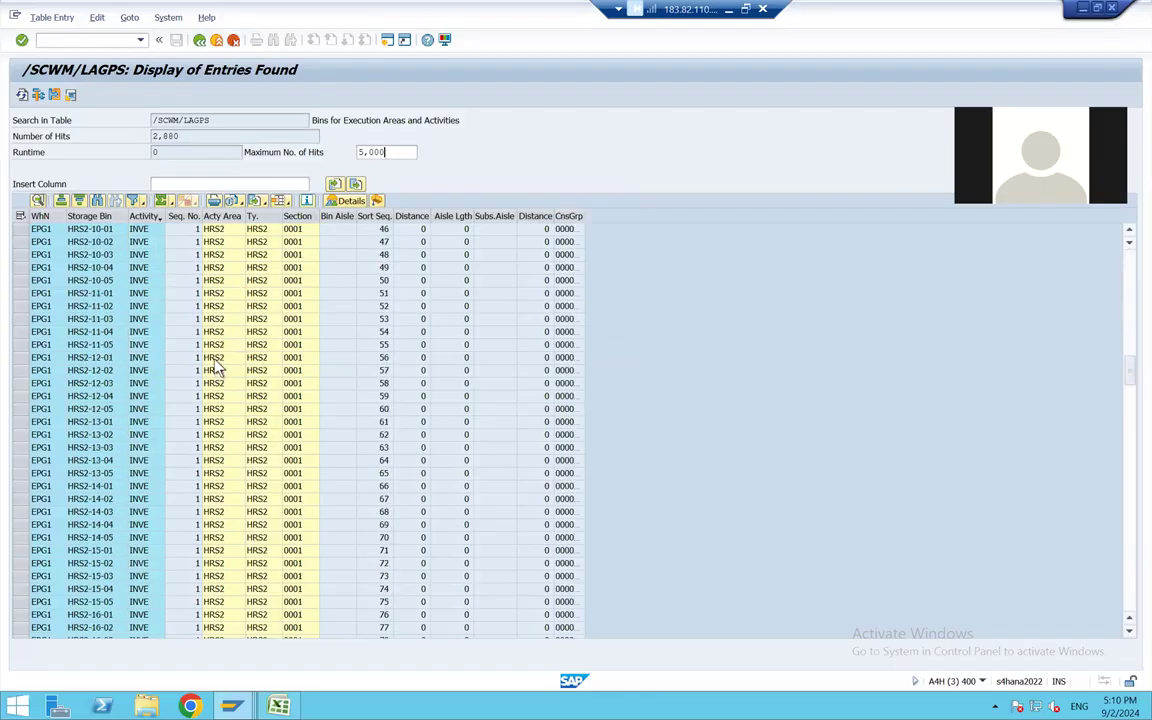
{"action": "left_click", "coordinate": [136, 348]}
{"action": "left_click", "coordinate": [93, 347]}
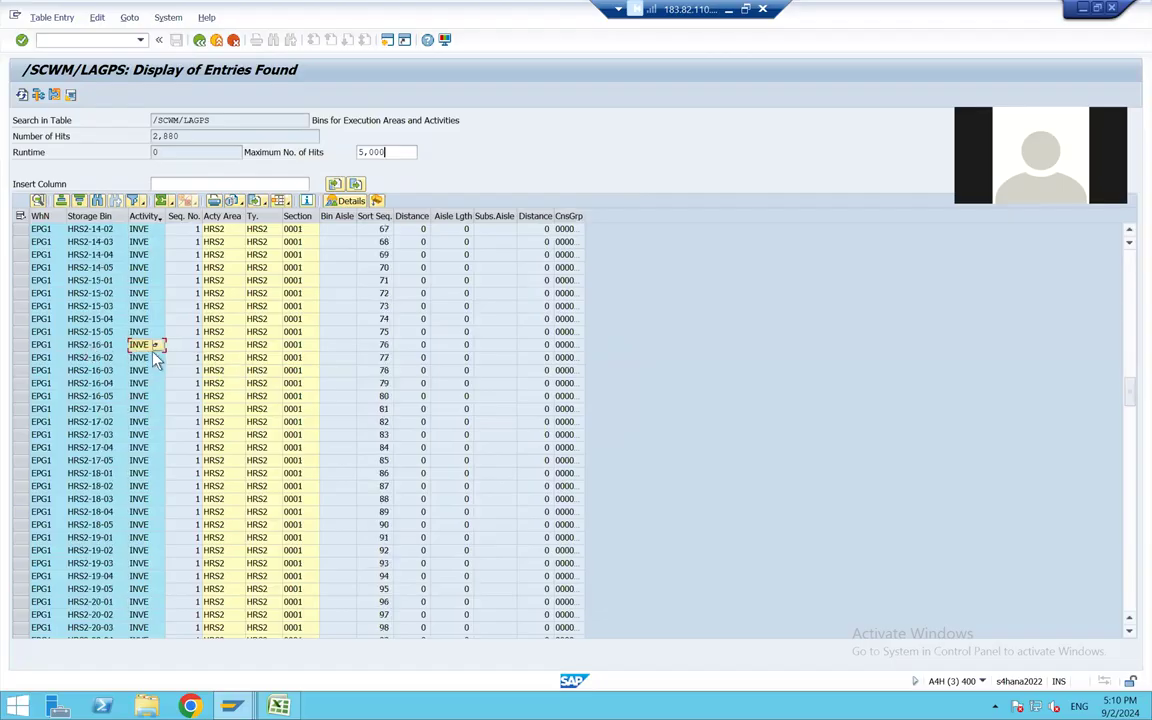
{"action": "key", "text": "alt+Tab"}
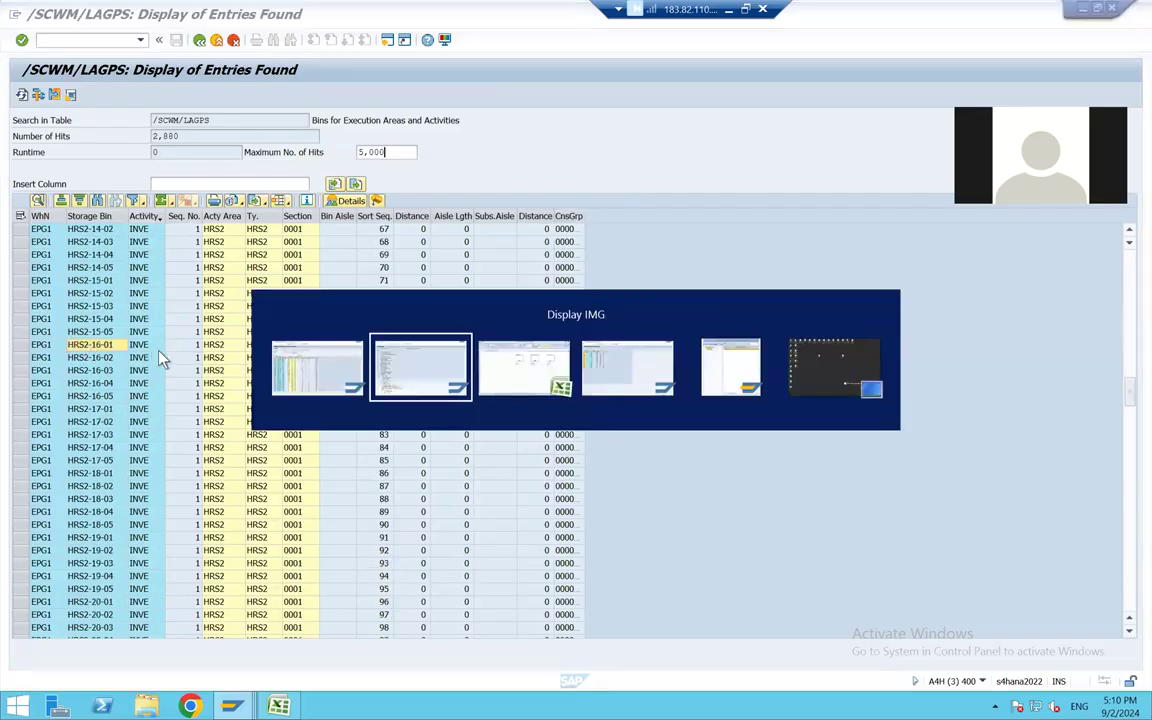
{"action": "key", "text": "alt+Tab"}
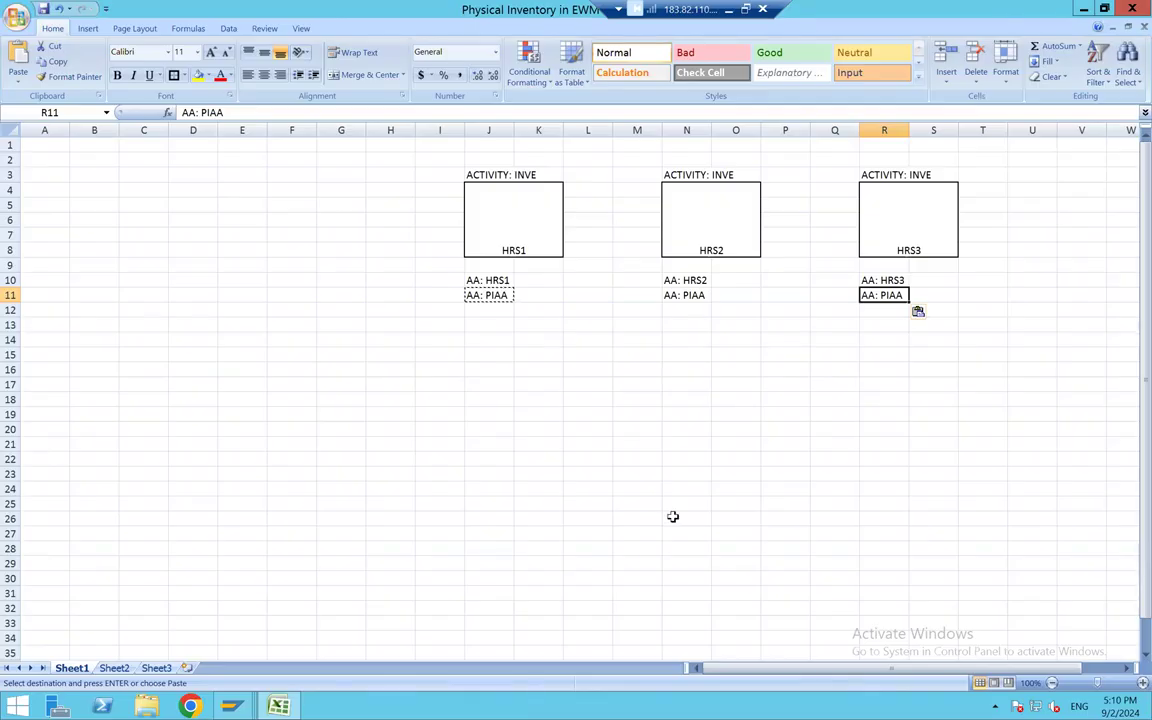
{"action": "key", "text": "alt+Tab"}
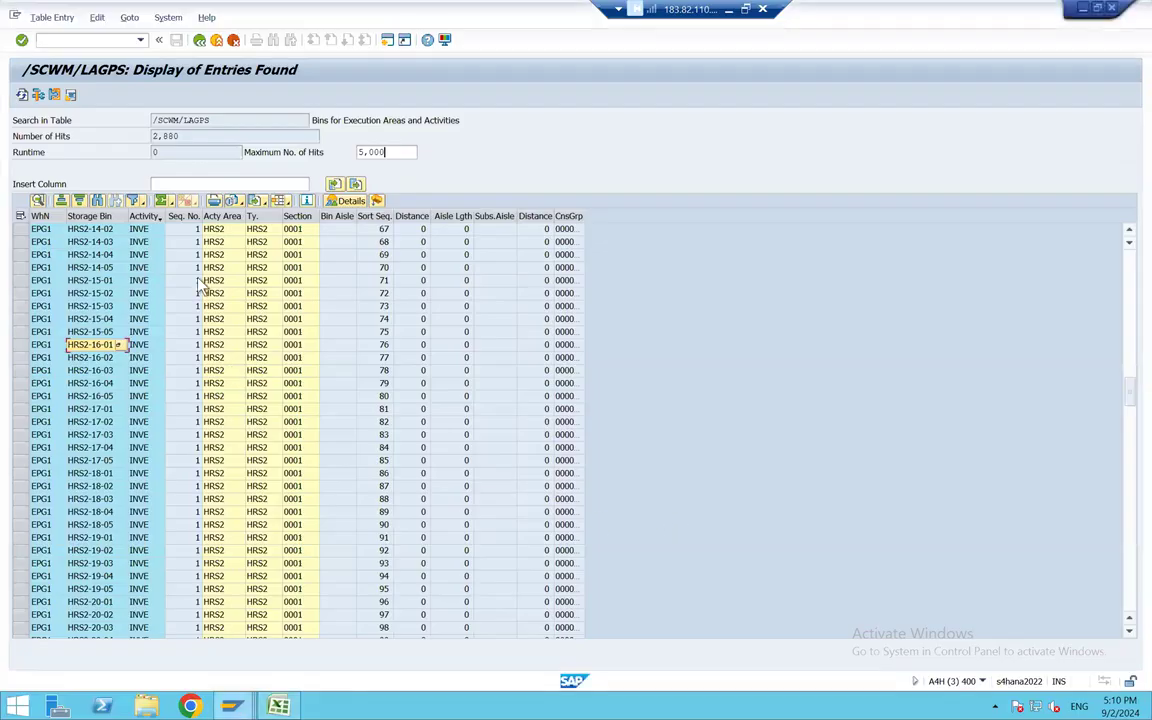
{"action": "scroll", "coordinate": [172, 437], "scroll_direction": "down", "scroll_amount": 20}
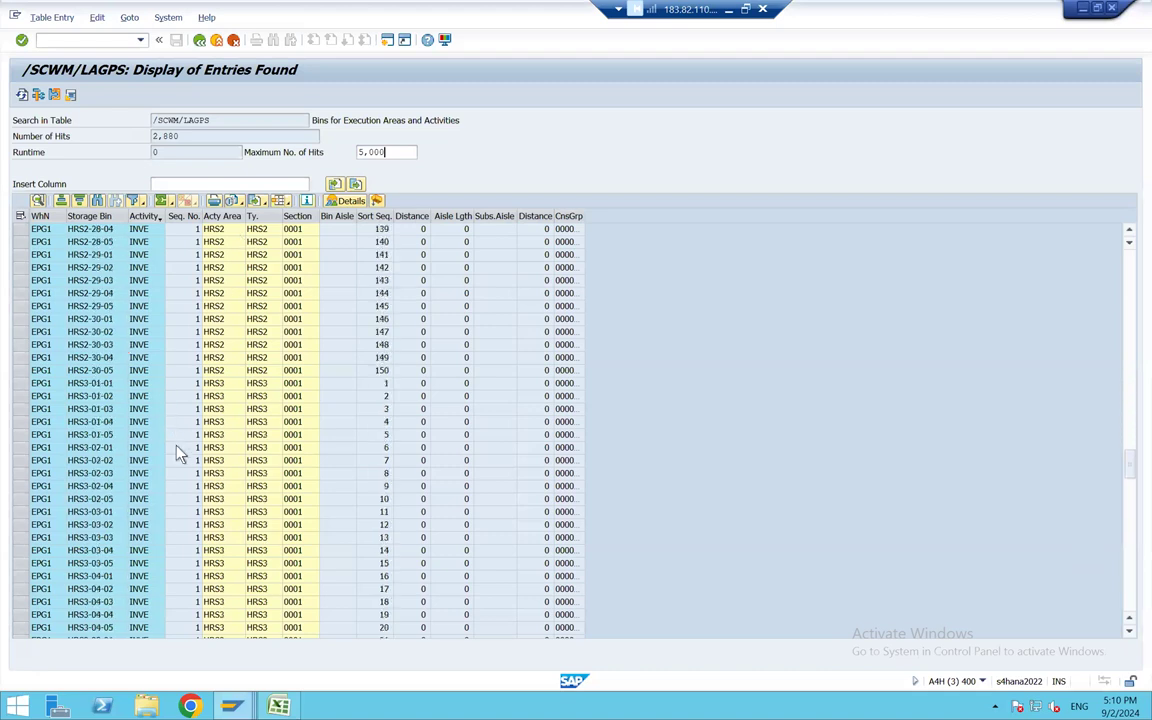
{"action": "scroll", "coordinate": [183, 462], "scroll_direction": "down", "scroll_amount": 20}
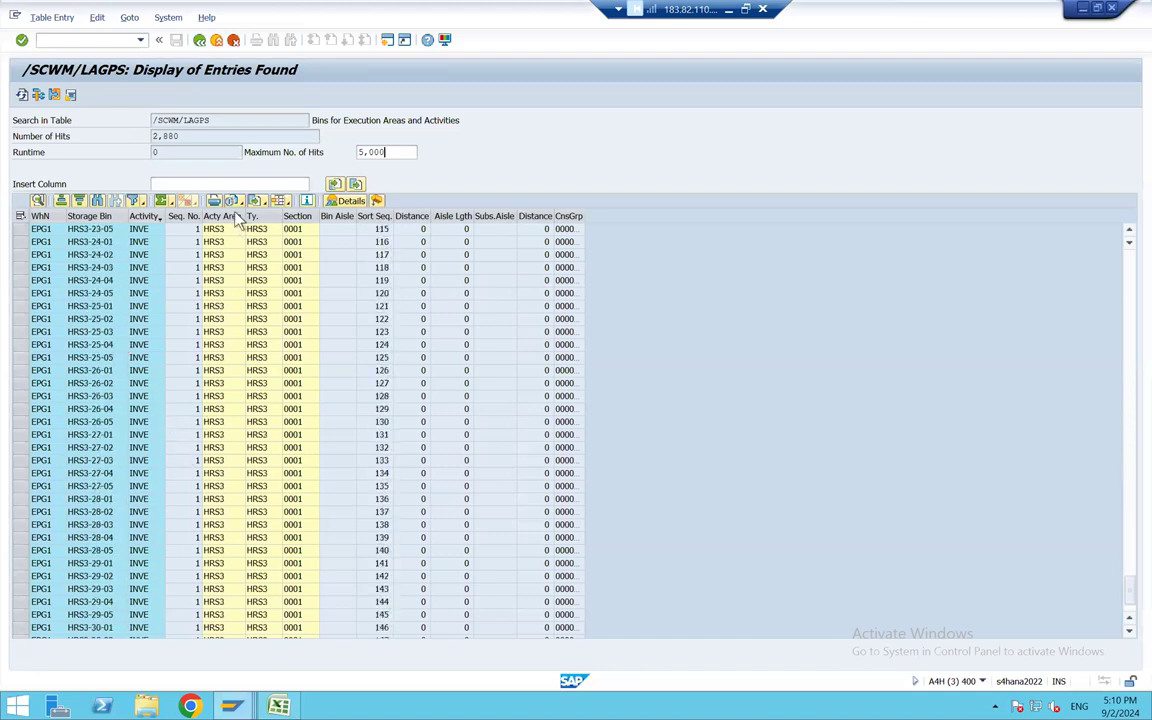
Step: Look up the activity area values available in the entries filter, and leave the filter criteria without applying any
{"action": "left_click", "coordinate": [140, 201]}
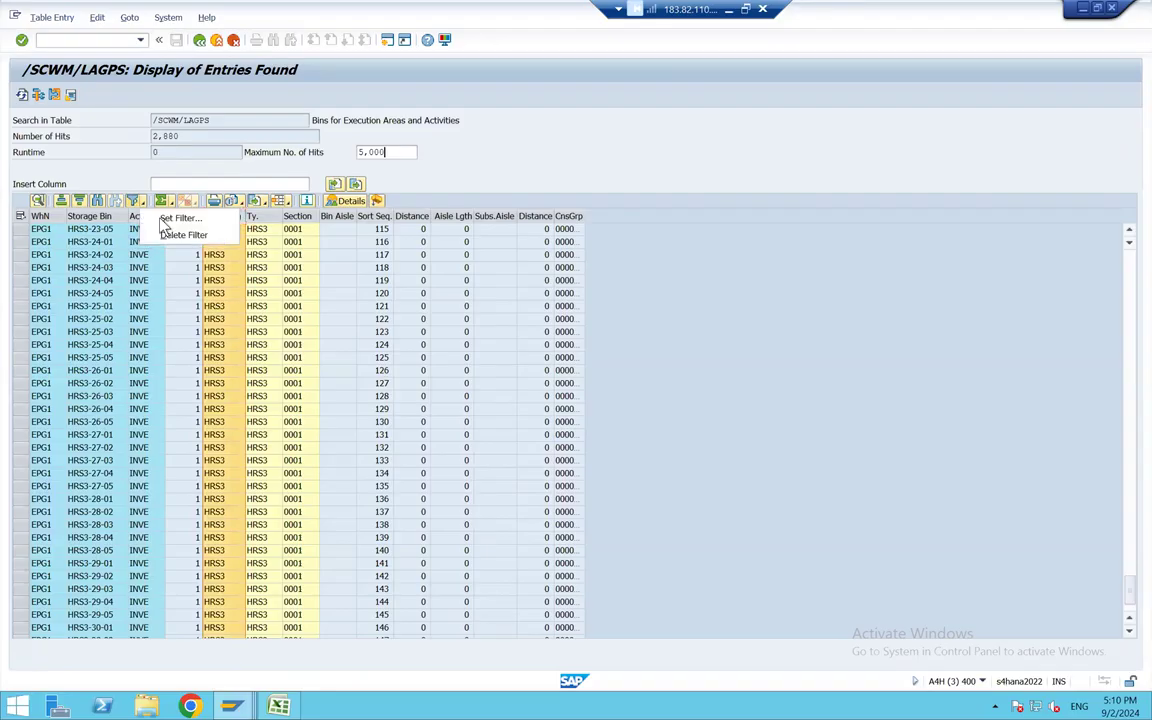
{"action": "left_click", "coordinate": [164, 224]}
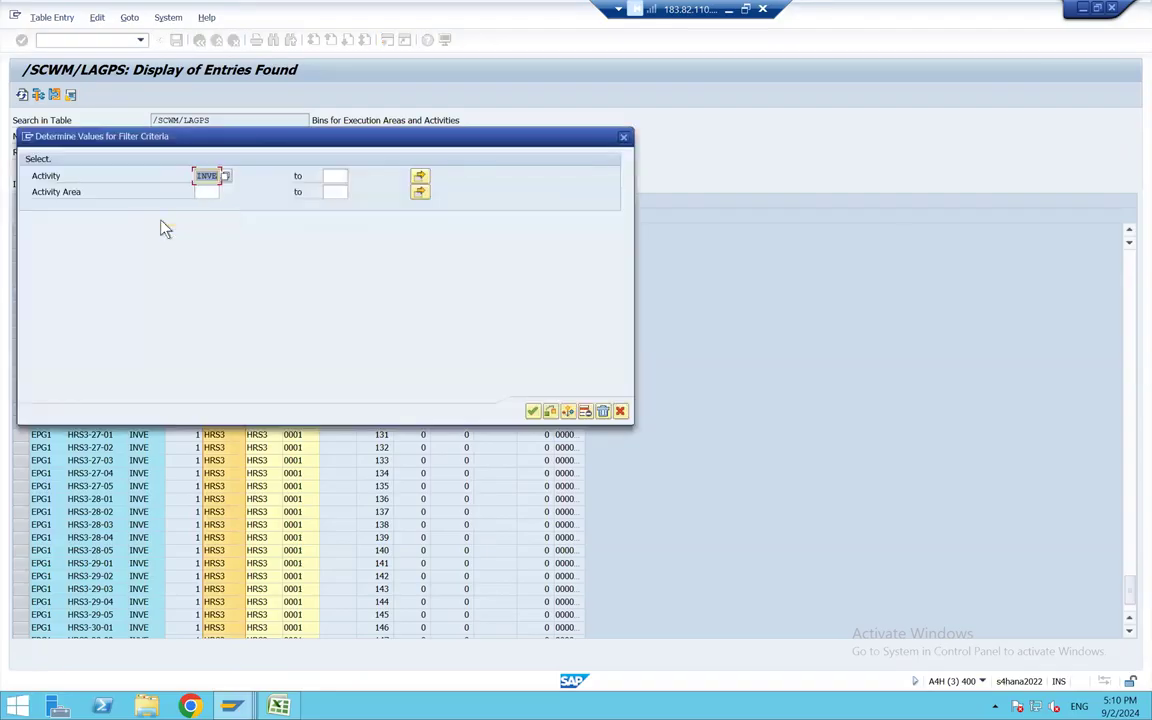
{"action": "left_click", "coordinate": [205, 192]}
{"action": "key", "text": "F4"}
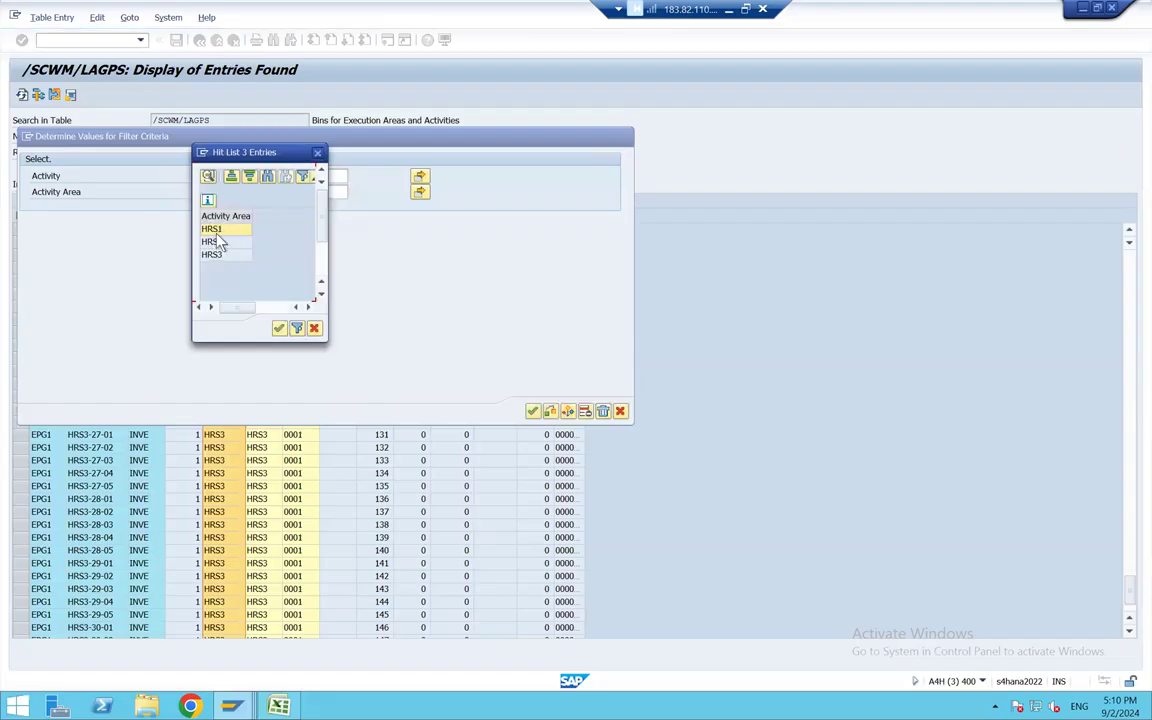
{"action": "left_click", "coordinate": [314, 329]}
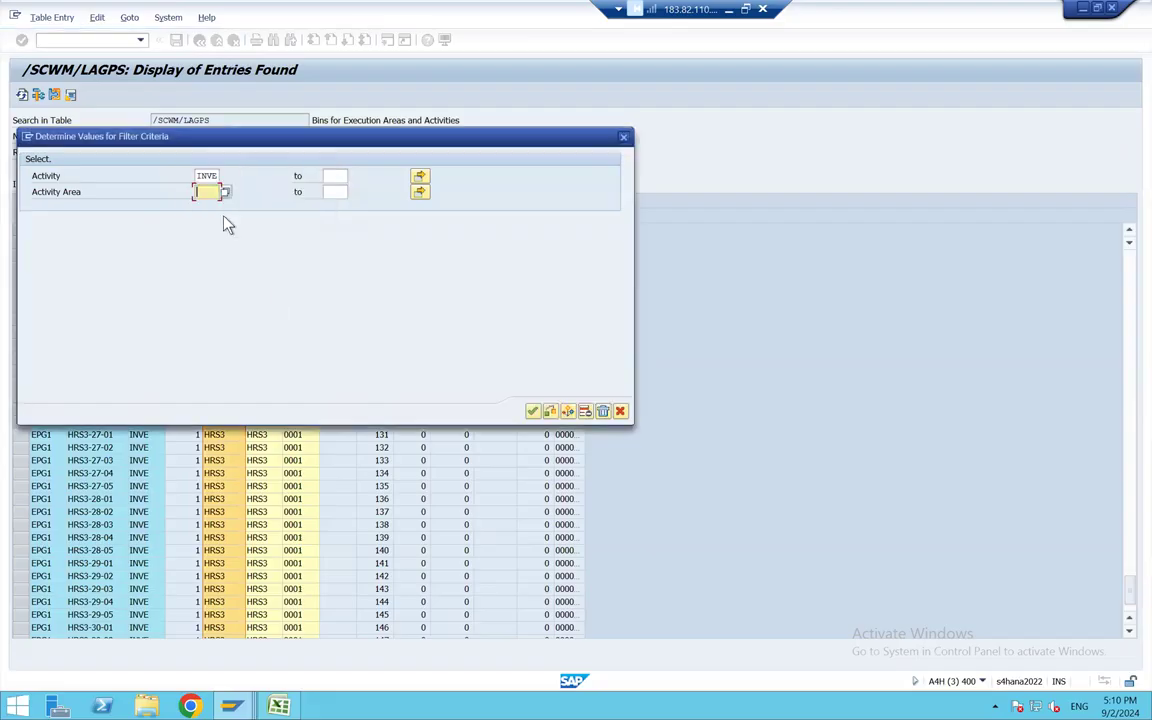
{"action": "key", "text": "Escape"}
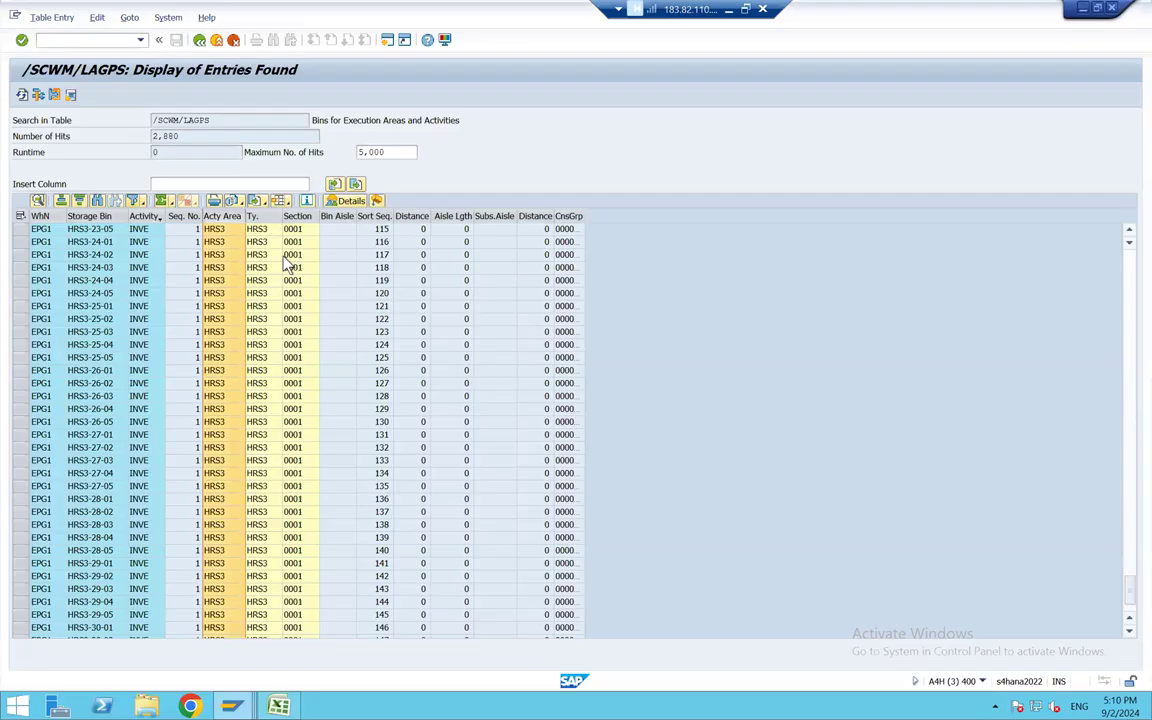
Step: In the Display IMG session, open Assign Physical Inventory Area to Activity Area and go to warehouse EPG1, activity area PHIN
{"action": "mouse_move", "coordinate": [231, 706]}
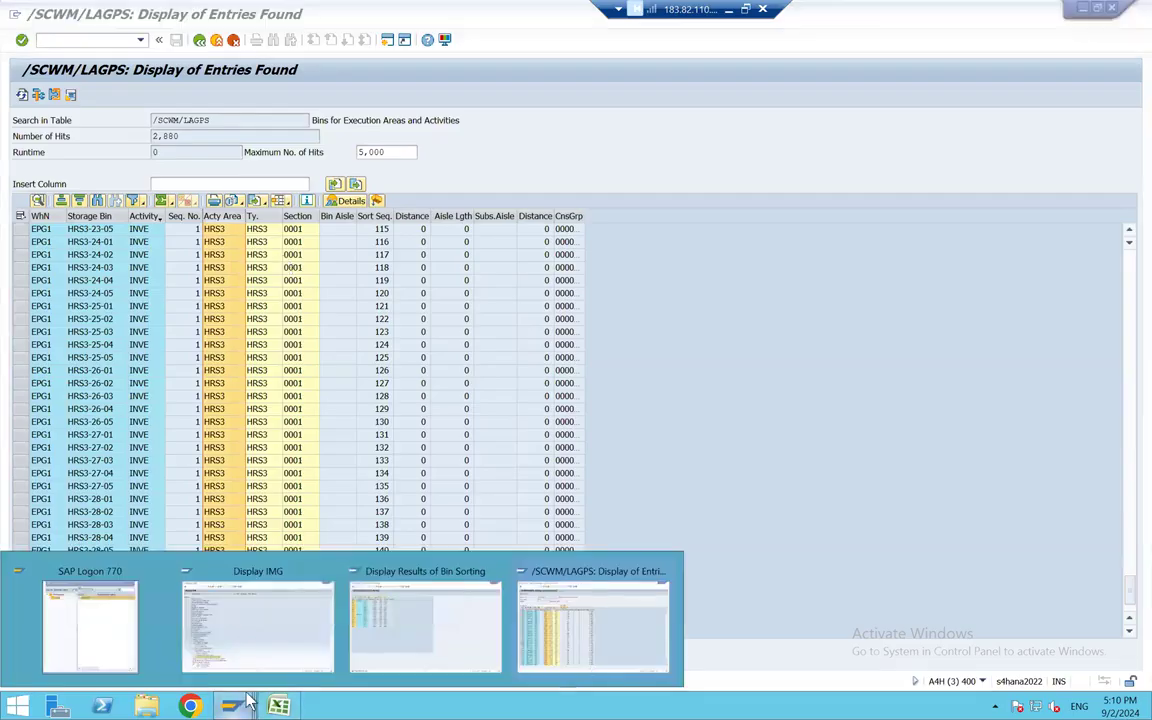
{"action": "left_click", "coordinate": [185, 618]}
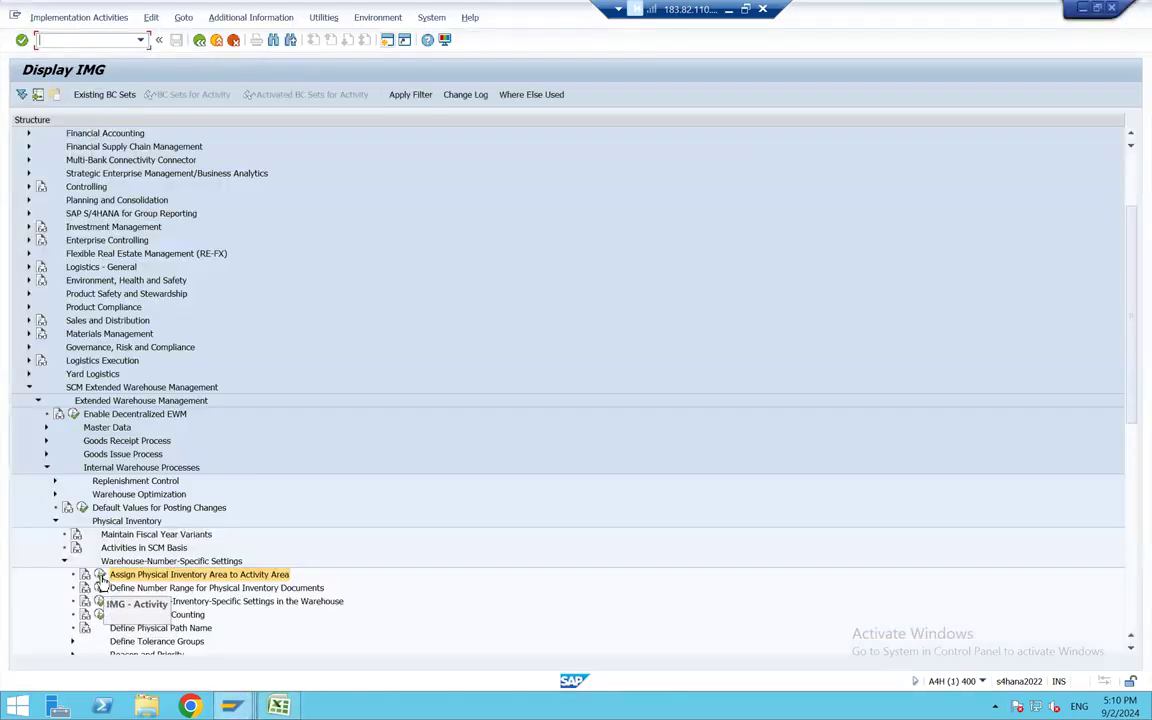
{"action": "left_click", "coordinate": [98, 574]}
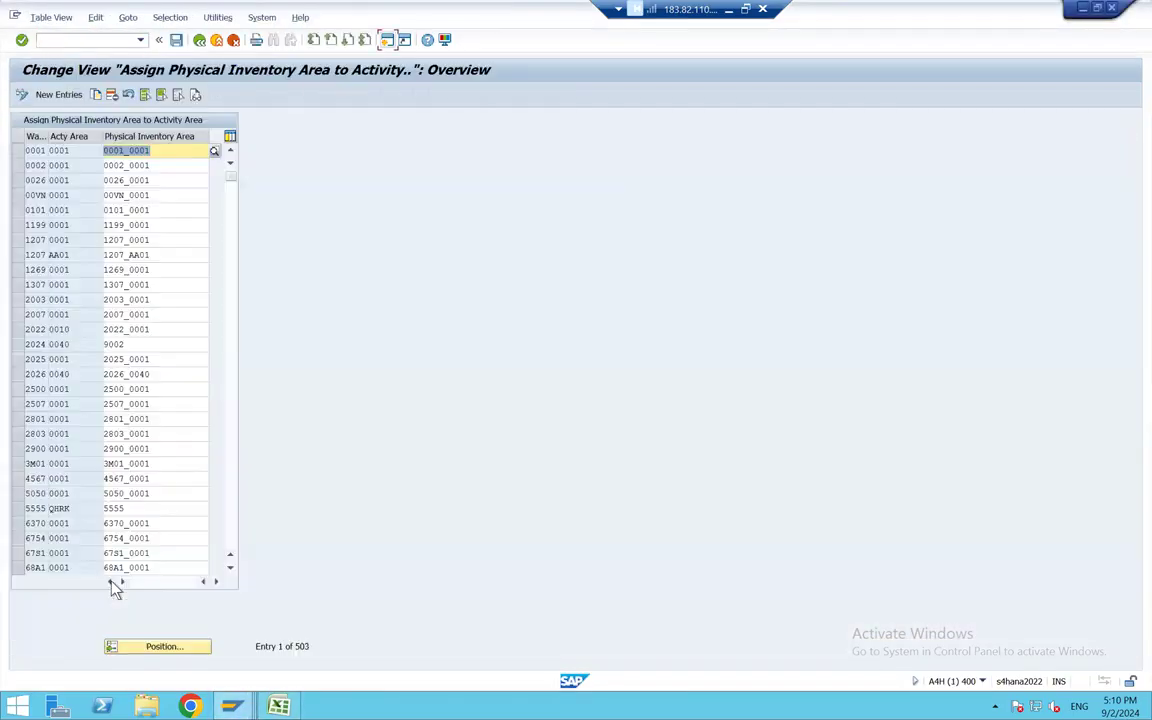
{"action": "left_click", "coordinate": [193, 647]}
{"action": "type", "text": "EPG1"}
{"action": "key", "text": "Tab"}
{"action": "type", "text": "PHIN"}
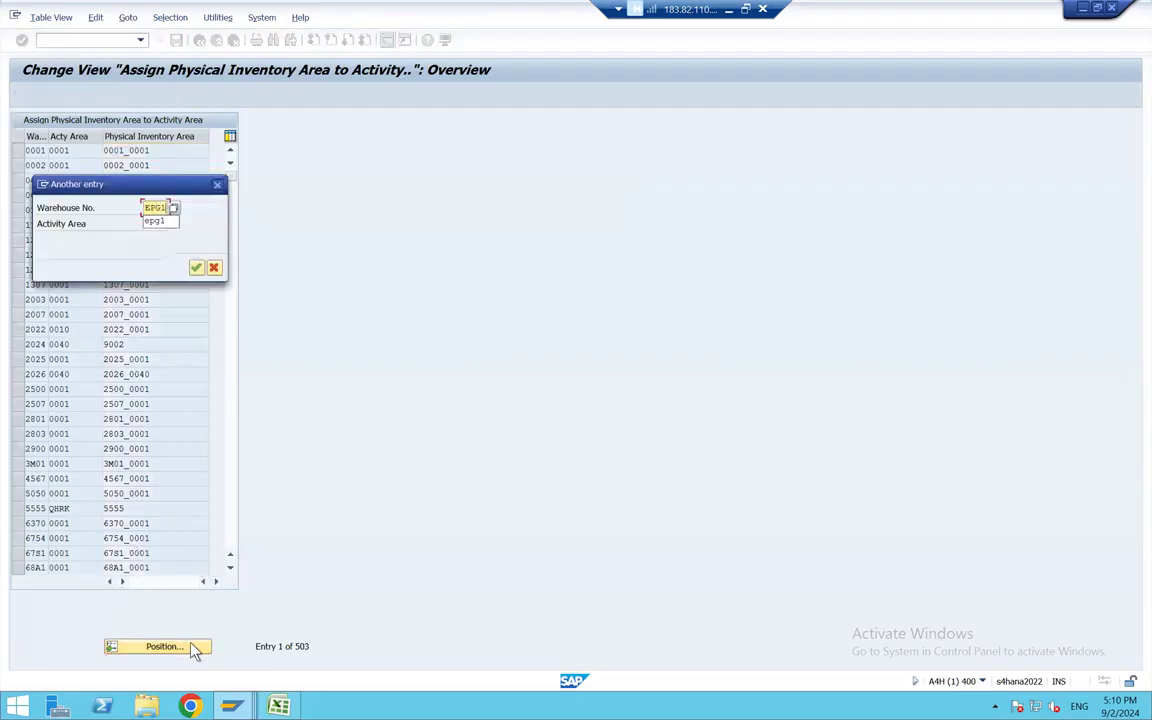
{"action": "key", "text": "Return"}
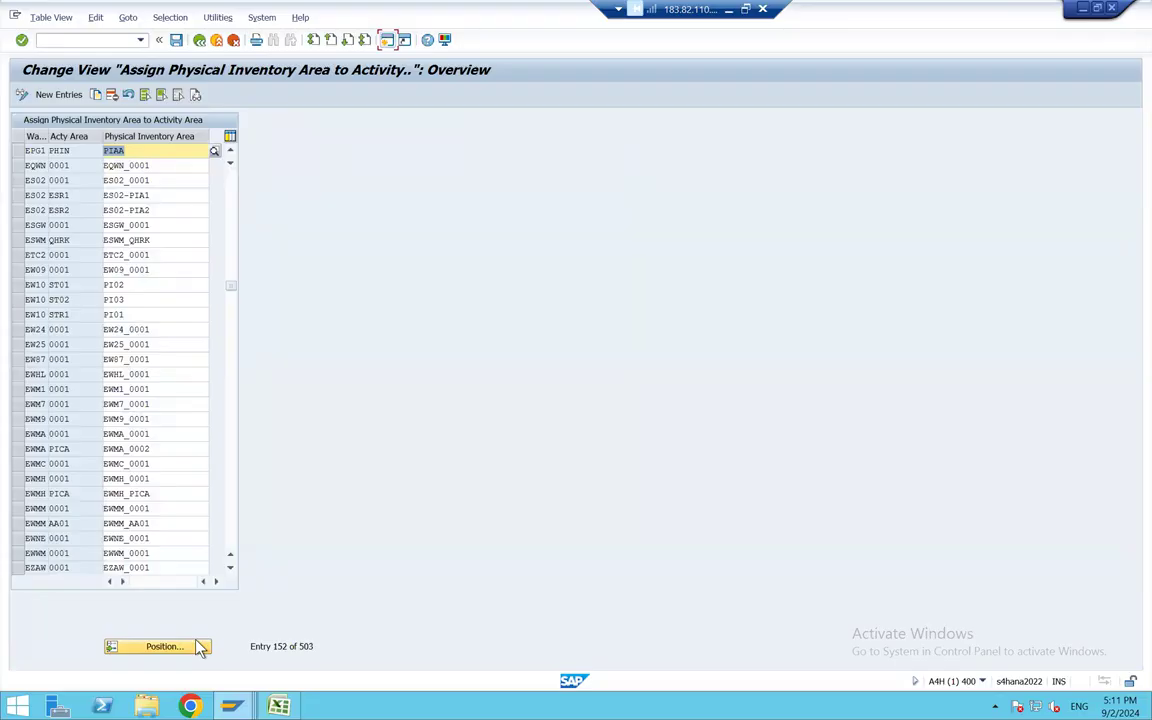
{"action": "left_click", "coordinate": [146, 152]}
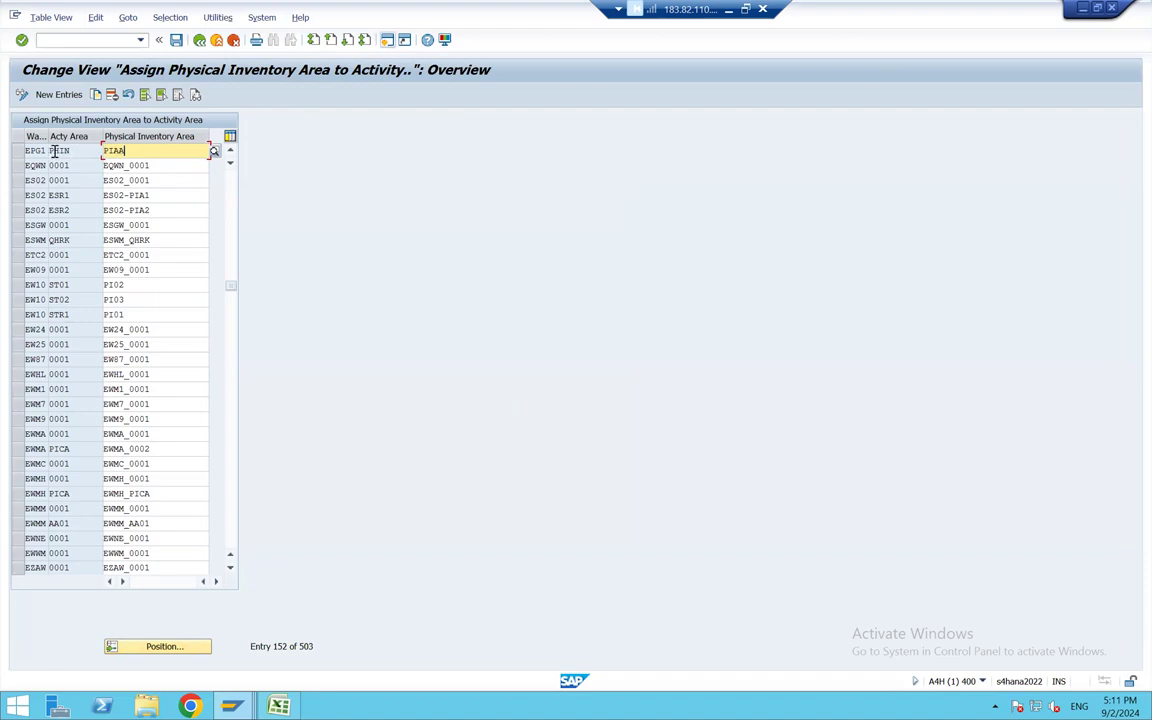
{"action": "double_click", "coordinate": [54, 151]}
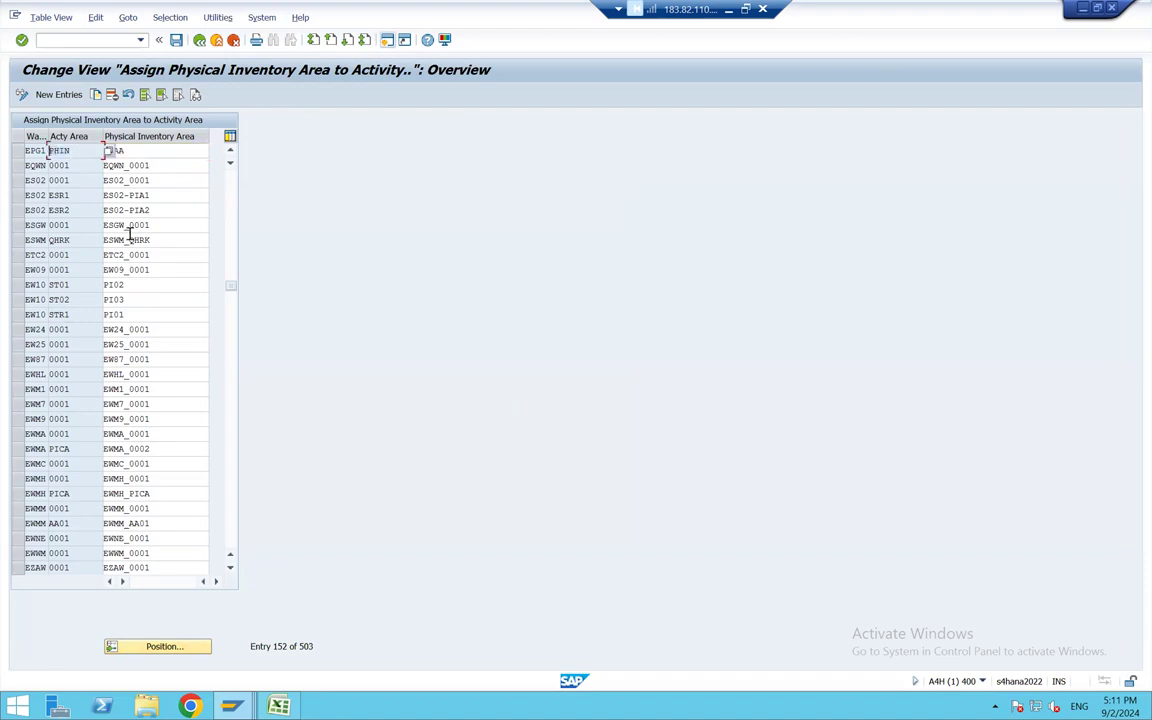
Step: Switch to the Excel sketch and change the second activity area label under HRS1, in cell J11, to "AA: PHIN"
{"action": "key", "text": "alt+Tab"}
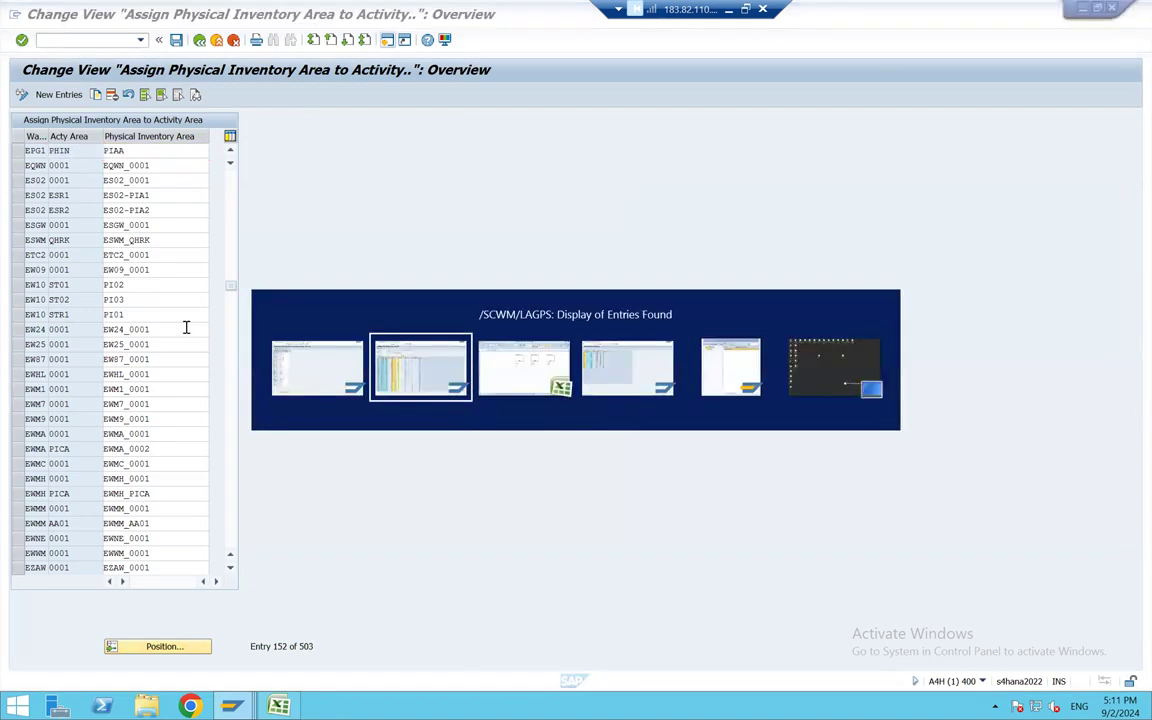
{"action": "key", "text": "Tab"}
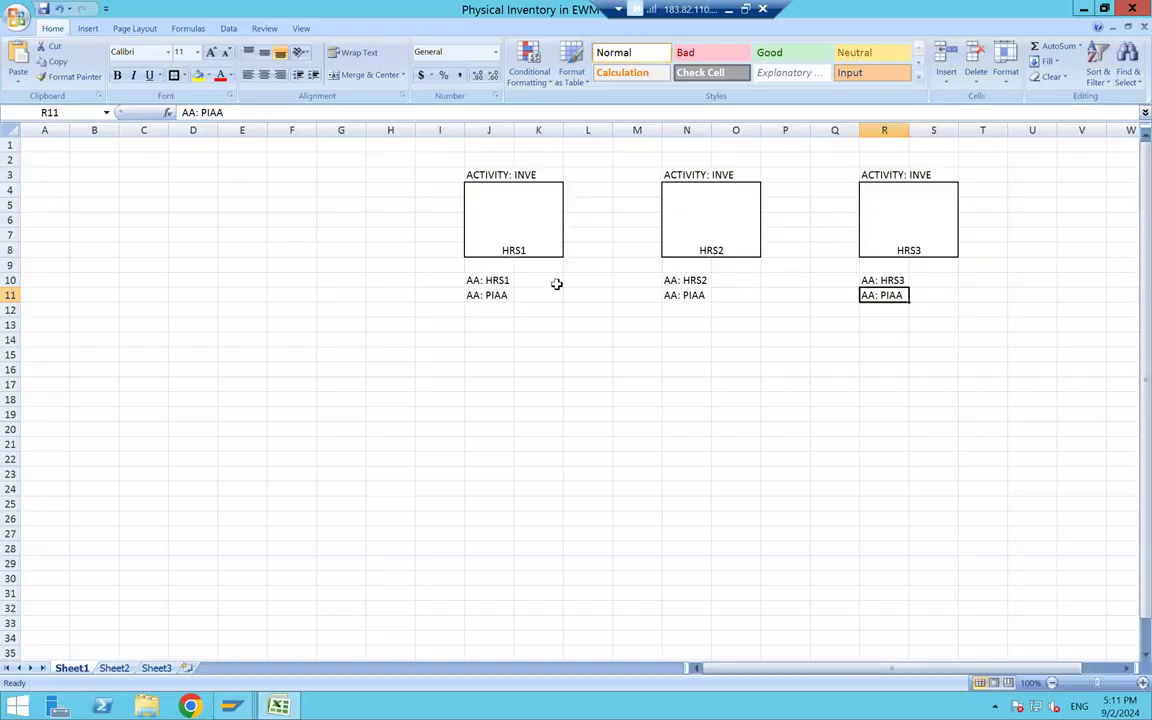
{"action": "left_click", "coordinate": [488, 294]}
{"action": "left_click", "coordinate": [252, 112]}
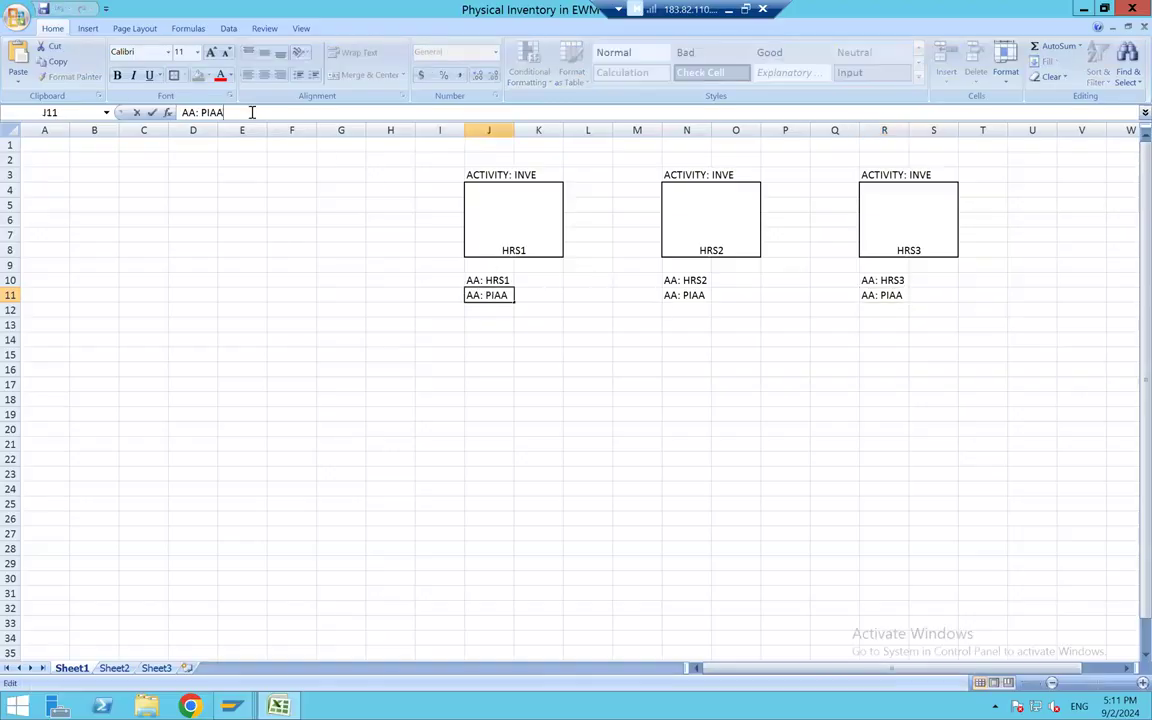
{"action": "key", "text": "BackSpace"}
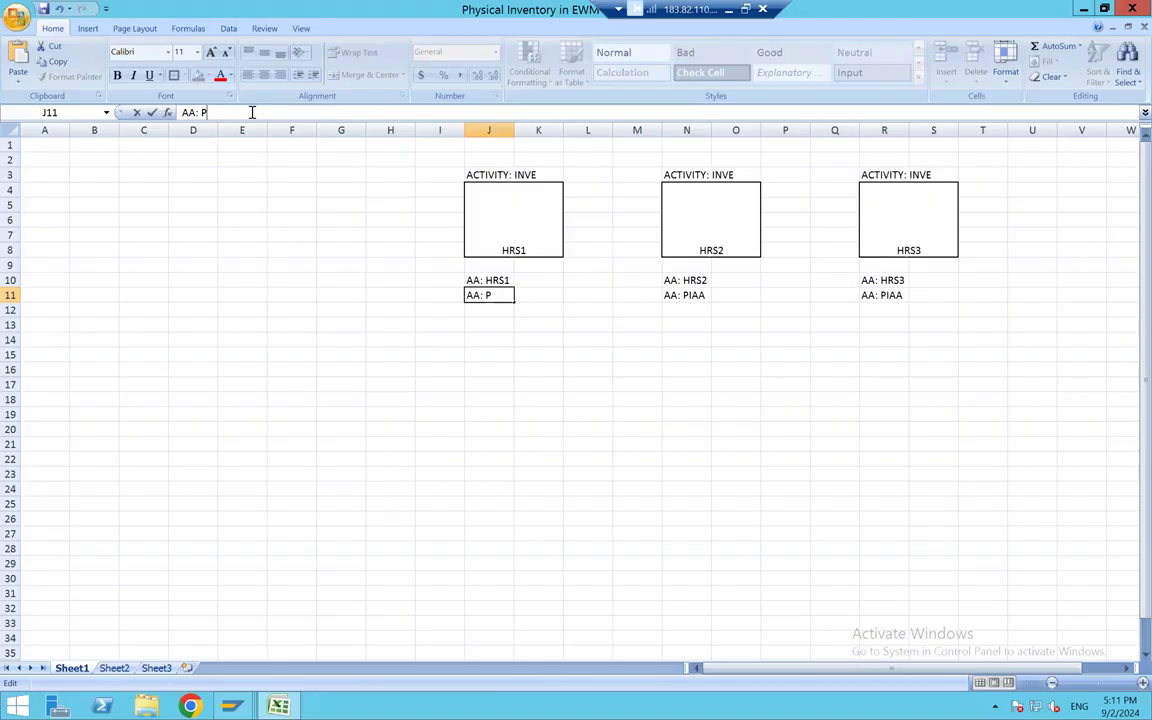
{"action": "type", "text": "HIN"}
{"action": "key", "text": "Return"}
{"action": "key", "text": "Up"}
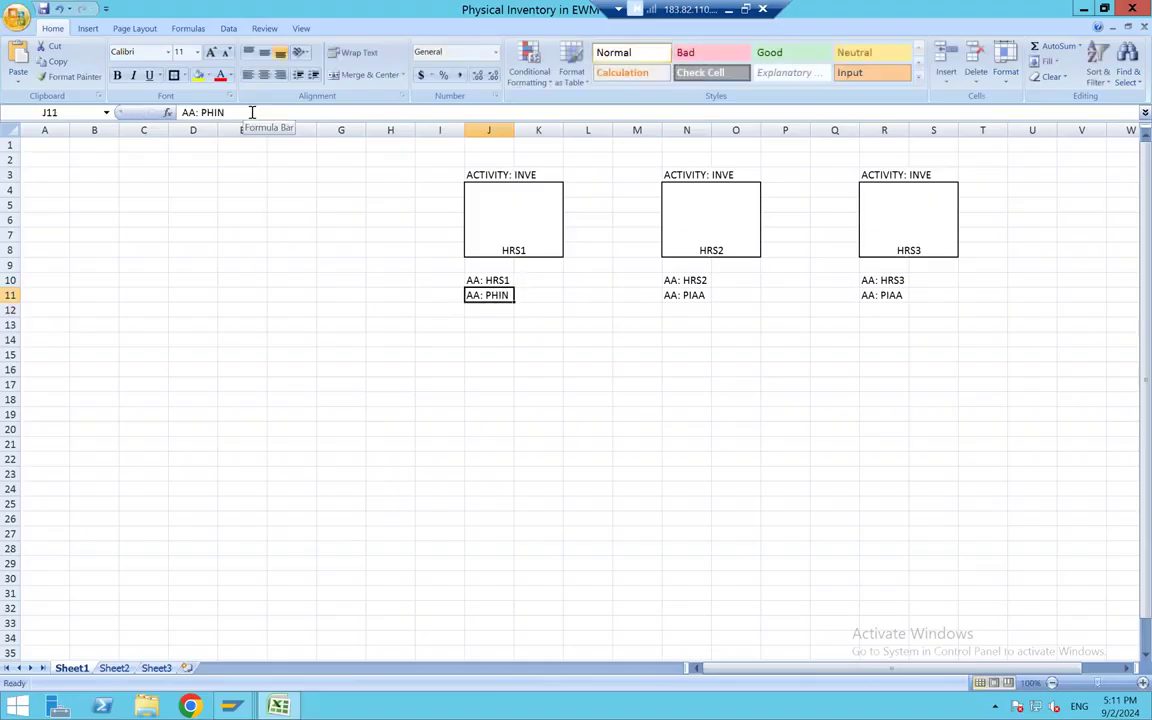
Step: Copy the "AA: PHIN" label from J11 over the second activity area labels under HRS2 and HRS3, in N11 and R11
{"action": "key", "text": "ctrl+c"}
{"action": "key", "text": "Right"}
{"action": "key", "text": "Right"}
{"action": "key", "text": "Right"}
{"action": "key", "text": "Right"}
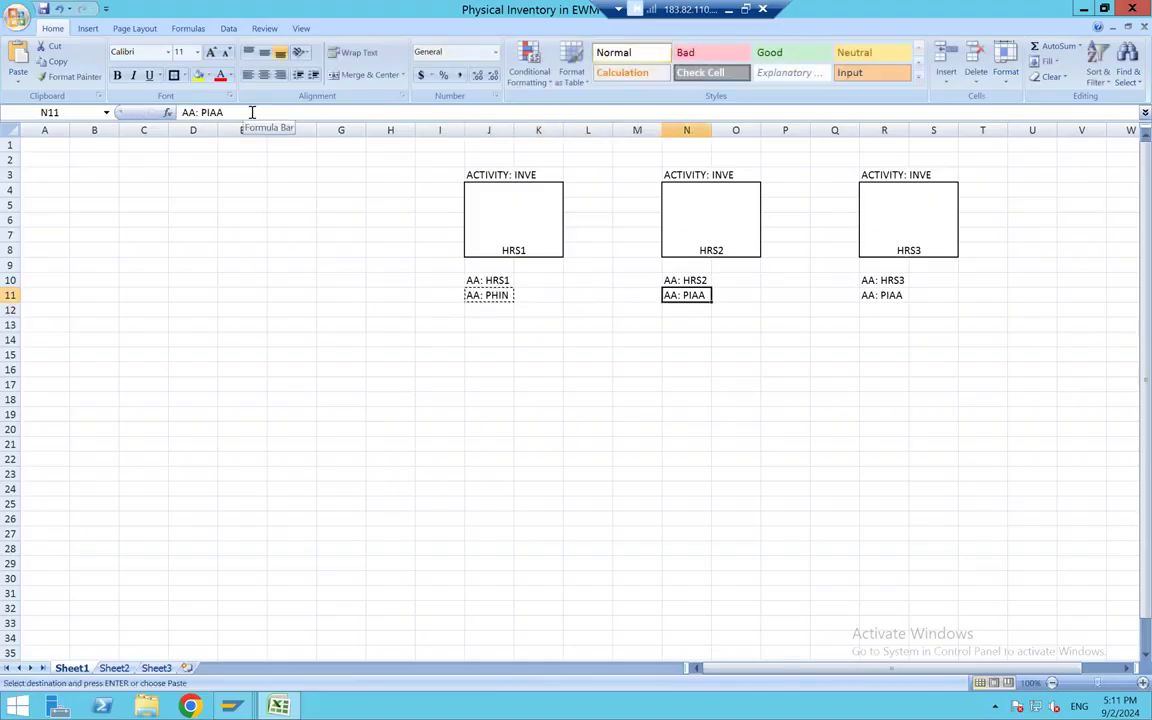
{"action": "key", "text": "ctrl+v"}
{"action": "key", "text": "Right"}
{"action": "key", "text": "Right"}
{"action": "key", "text": "Right"}
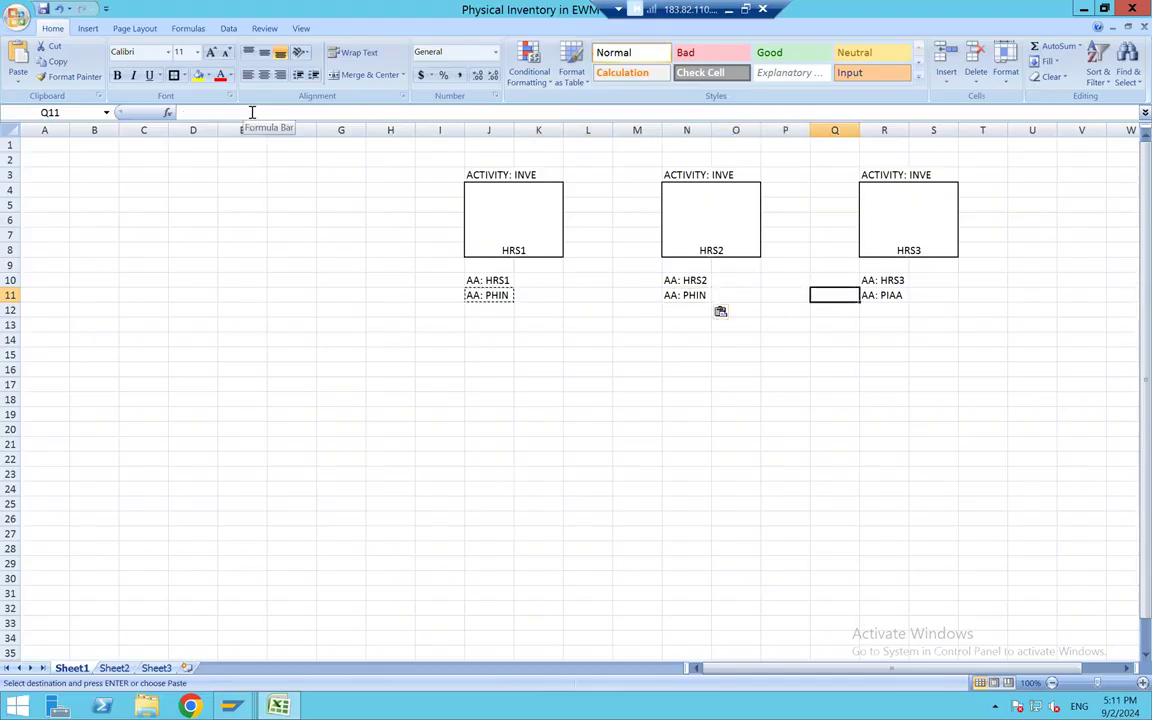
{"action": "key", "text": "Right"}
{"action": "key", "text": "ctrl+v"}
Step: Enter the physical inventory area label "PIA: PIAA" in cell J12, below the HRS1 activity areas
{"action": "key", "text": "Down"}
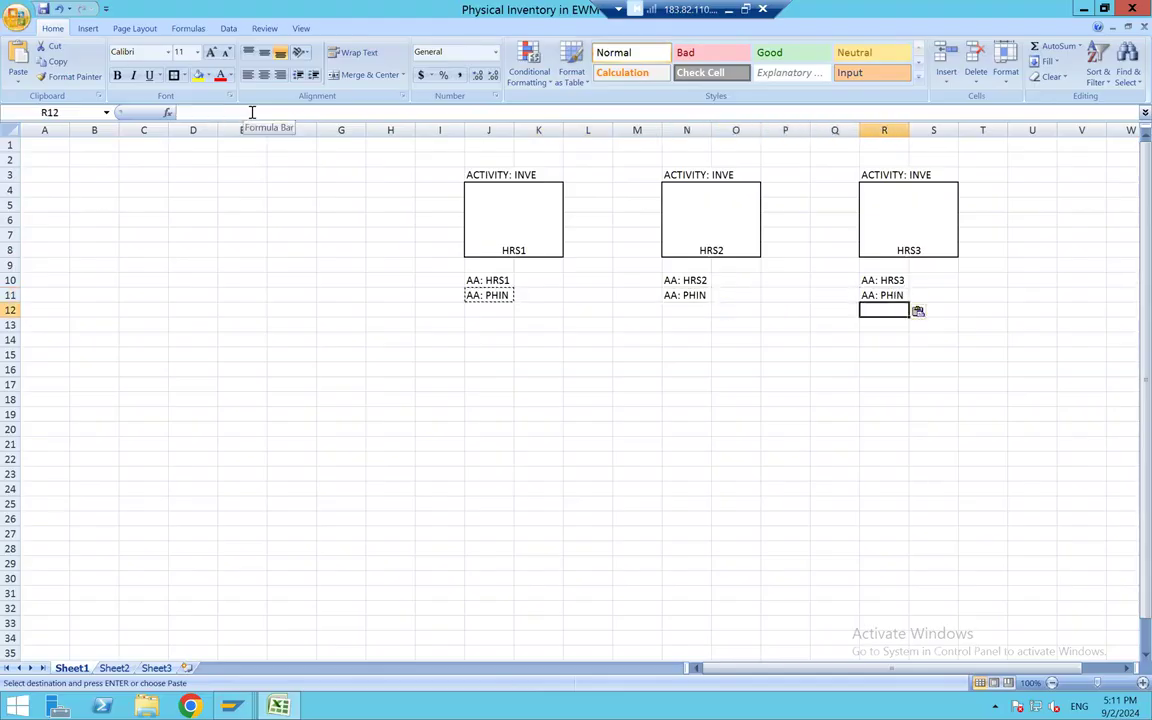
{"action": "key", "text": "Left"}
{"action": "key", "text": "Left"}
{"action": "key", "text": "Left"}
{"action": "key", "text": "Left"}
{"action": "key", "text": "Left"}
{"action": "key", "text": "Left"}
{"action": "key", "text": "Left"}
{"action": "key", "text": "Left"}
{"action": "key", "text": "Left"}
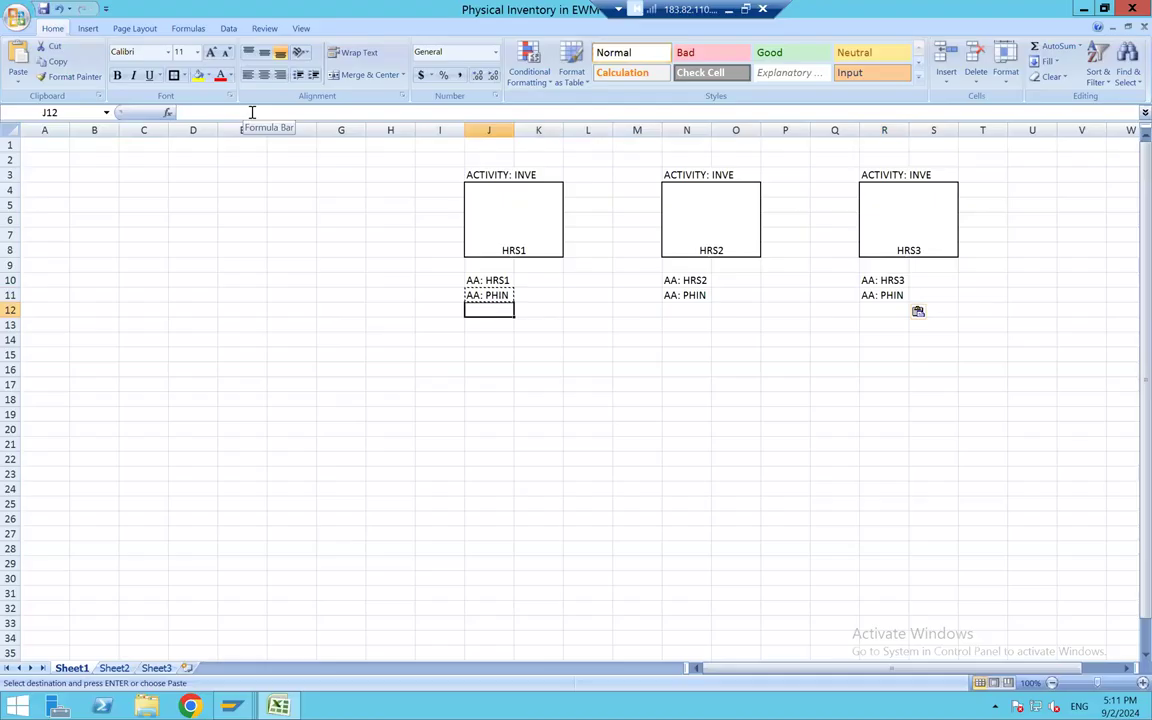
{"action": "key", "text": "Right"}
{"action": "type", "text": "PIA"}
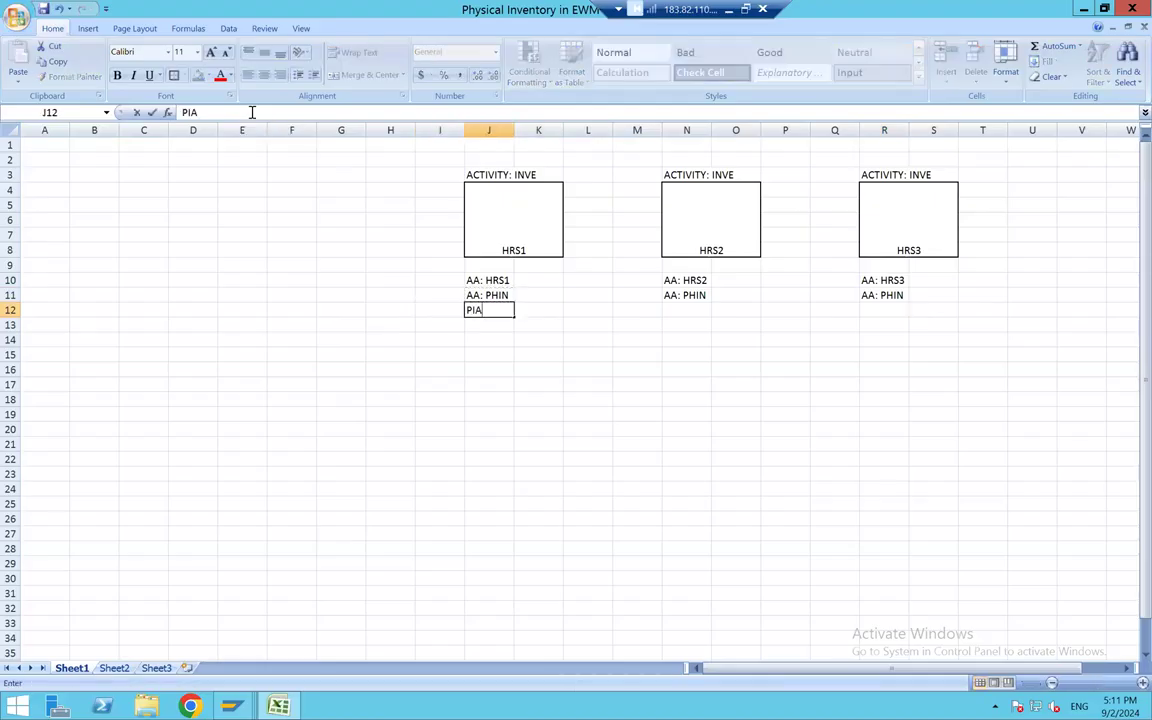
{"action": "type", "text": ": PIAA"}
{"action": "key", "text": "Up"}
Step: Copy the "PIA: PIAA" label from J12 to N12 and R12, below the HRS2 and HRS3 activity areas
{"action": "key", "text": "Down"}
{"action": "key", "text": "ctrl+c"}
{"action": "key", "text": "Right"}
{"action": "key", "text": "Right"}
{"action": "key", "text": "Right"}
{"action": "key", "text": "Right"}
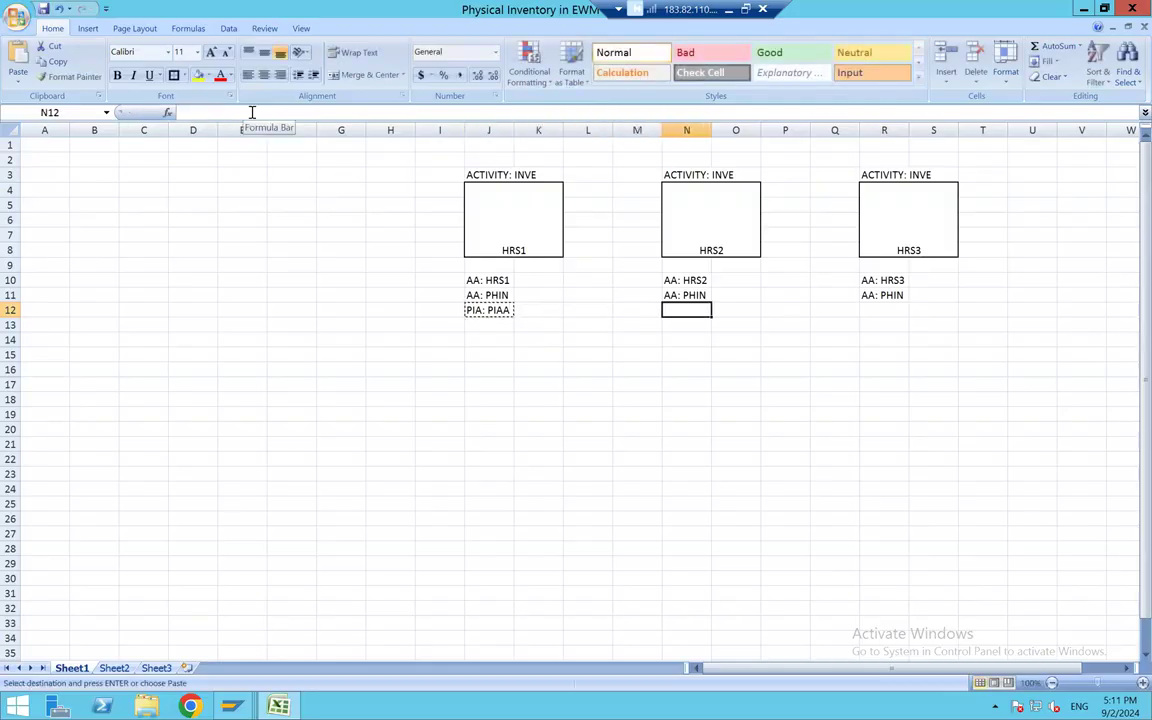
{"action": "key", "text": "ctrl+v"}
{"action": "key", "text": "Right"}
{"action": "key", "text": "Right"}
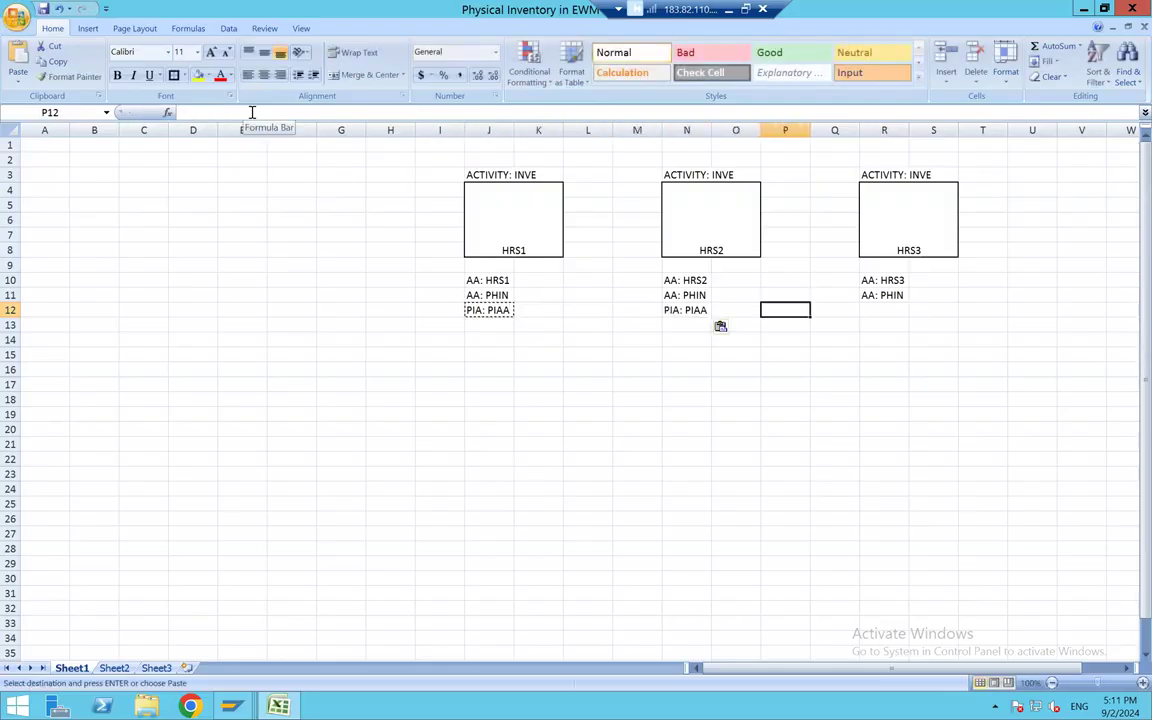
{"action": "key", "text": "Right"}
{"action": "key", "text": "Right"}
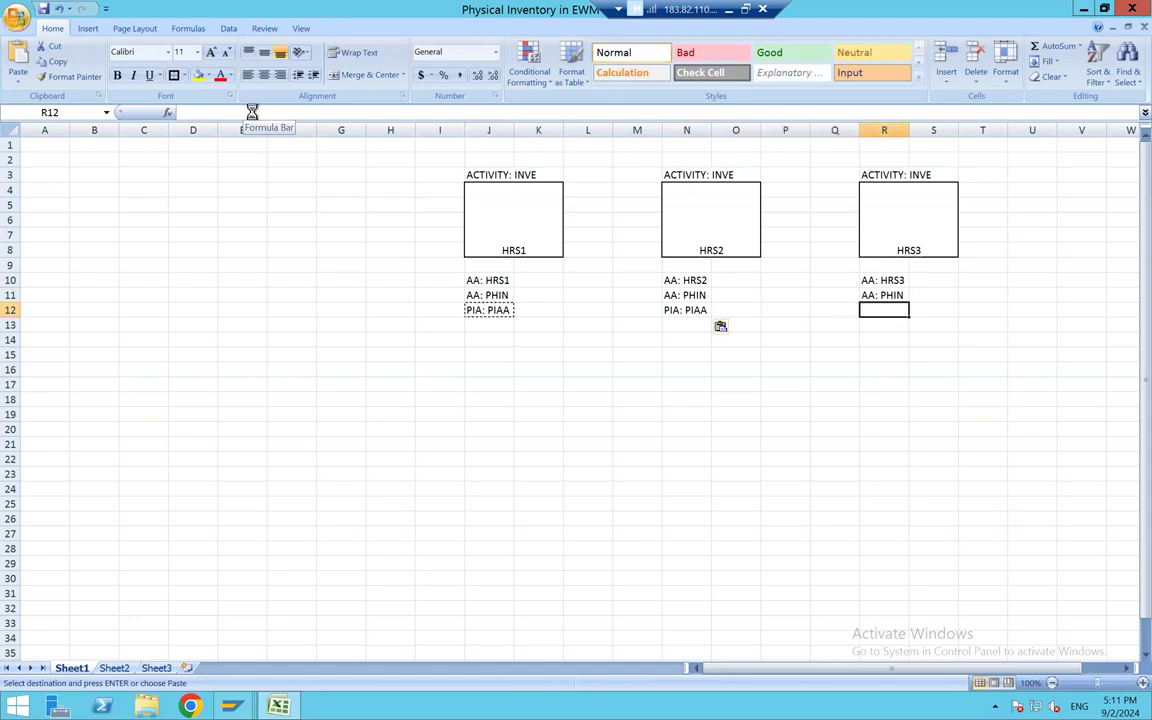
{"action": "key", "text": "ctrl+v"}
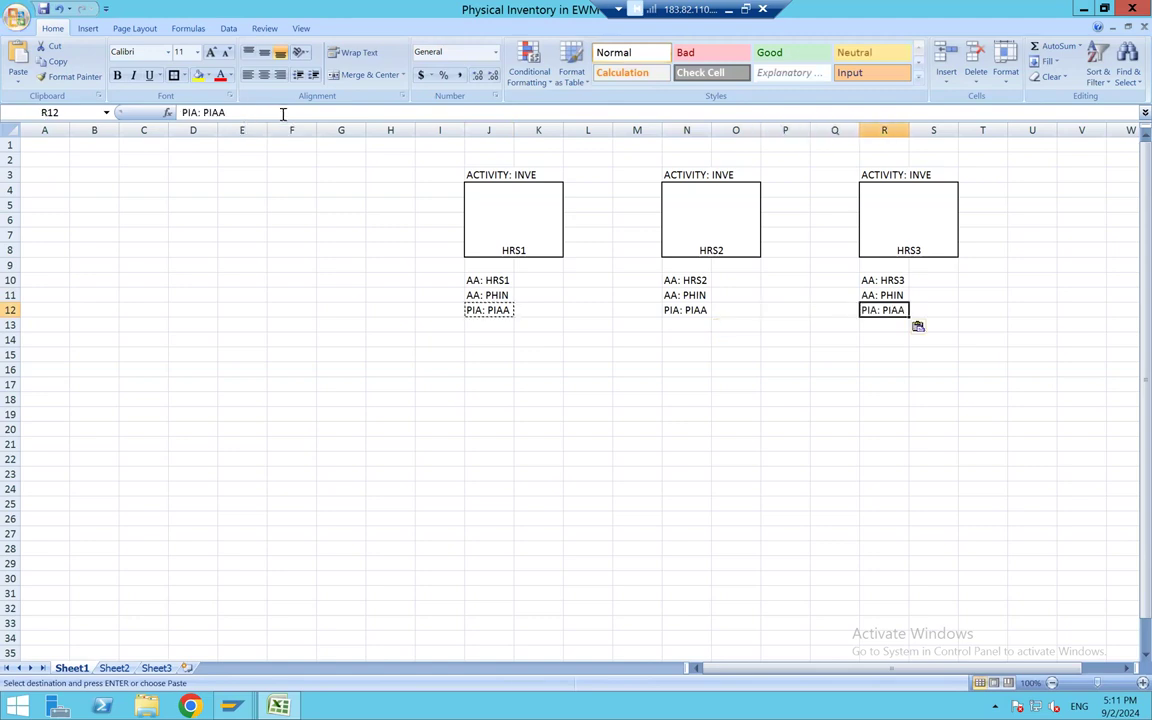
Step: Fill the three "AA: PHIN" cells J11, N11 and R11 with light blue
{"action": "left_click", "coordinate": [496, 296]}
{"action": "left_click", "coordinate": [686, 295], "text": "ctrl"}
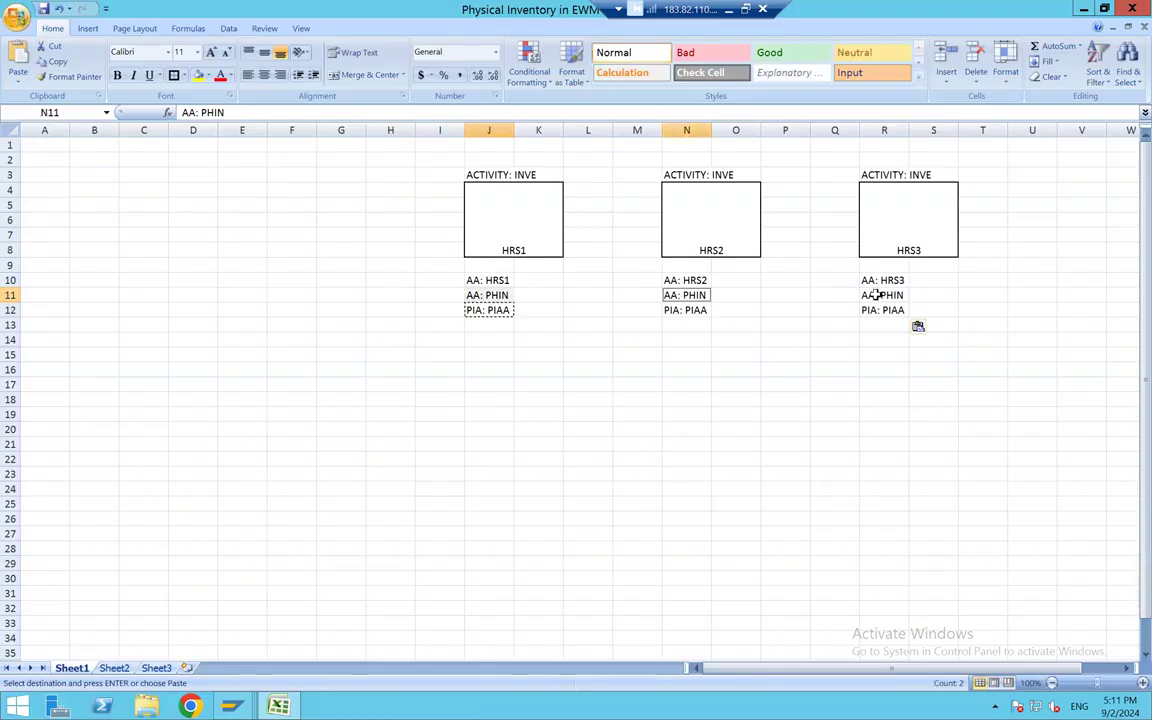
{"action": "left_click", "coordinate": [884, 295], "text": "ctrl"}
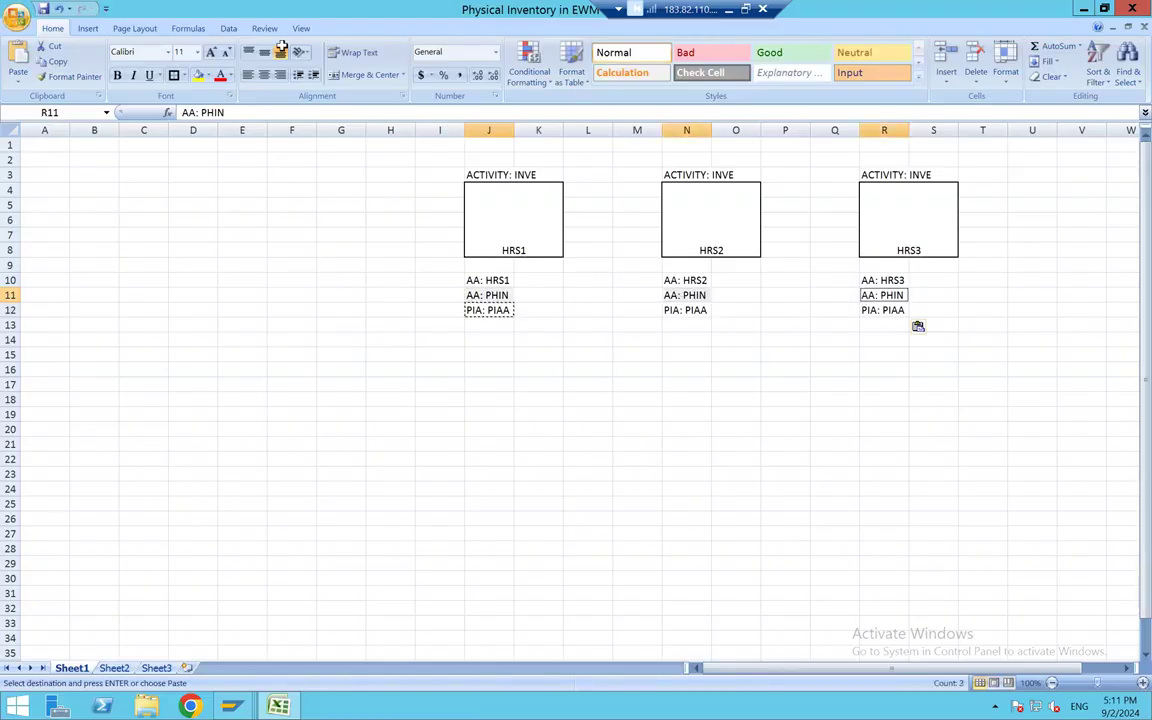
{"action": "left_click", "coordinate": [208, 76]}
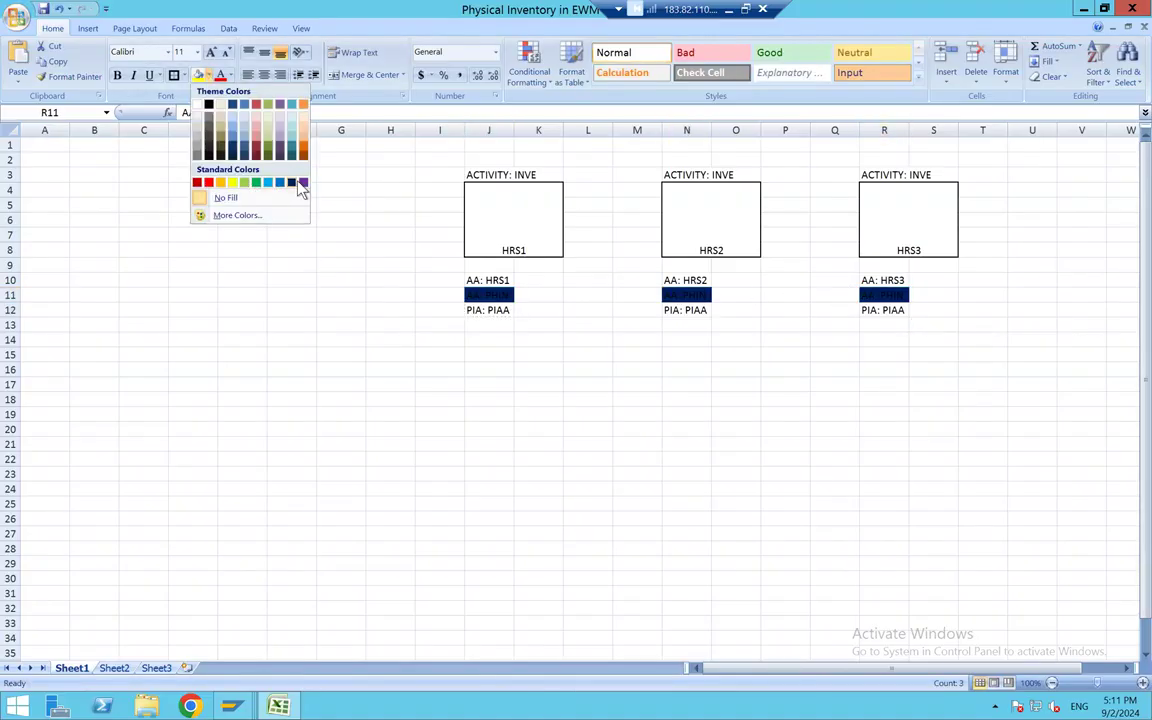
{"action": "left_click", "coordinate": [454, 297]}
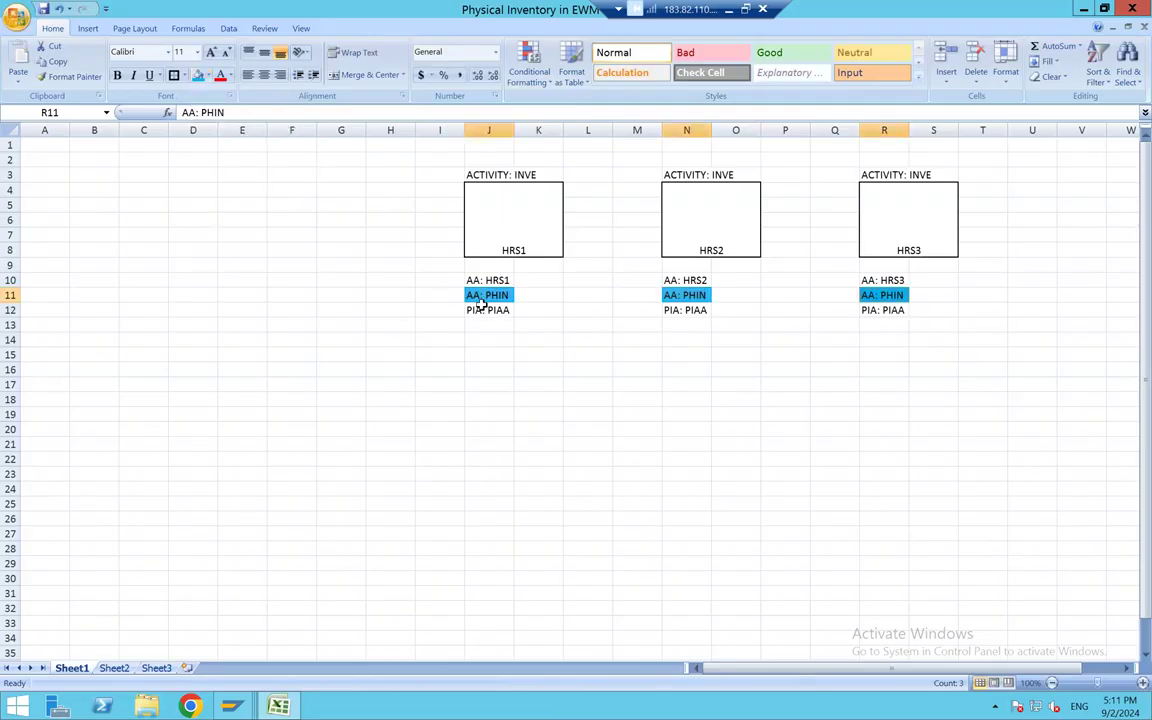
Step: Fill the three "PIA: PIAA" cells J12, N12 and R12 with light red
{"action": "left_click", "coordinate": [480, 308]}
{"action": "left_click", "coordinate": [686, 310], "text": "ctrl"}
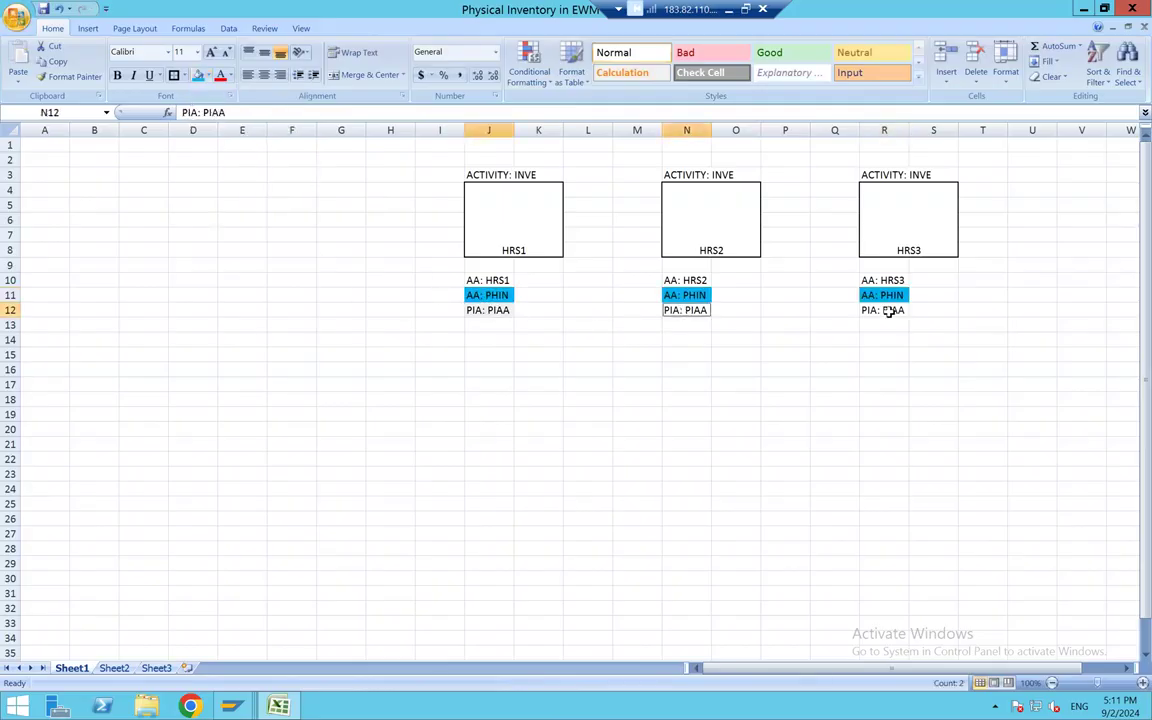
{"action": "left_click", "coordinate": [875, 312], "text": "ctrl"}
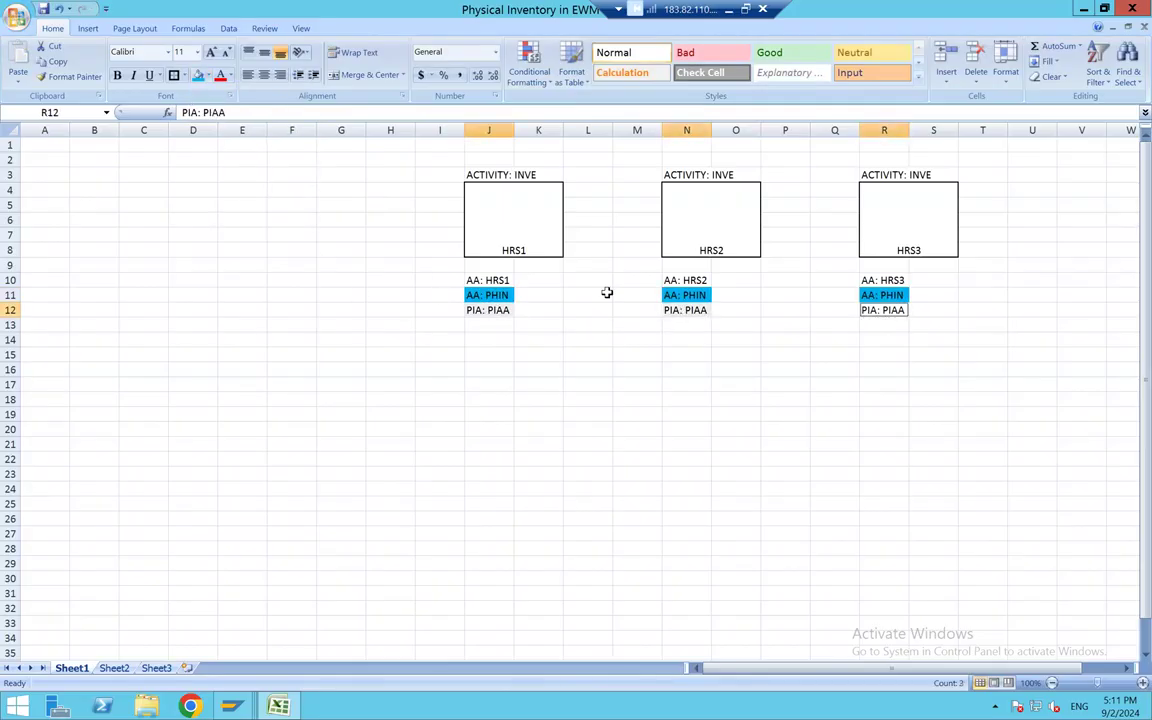
{"action": "left_click", "coordinate": [207, 76]}
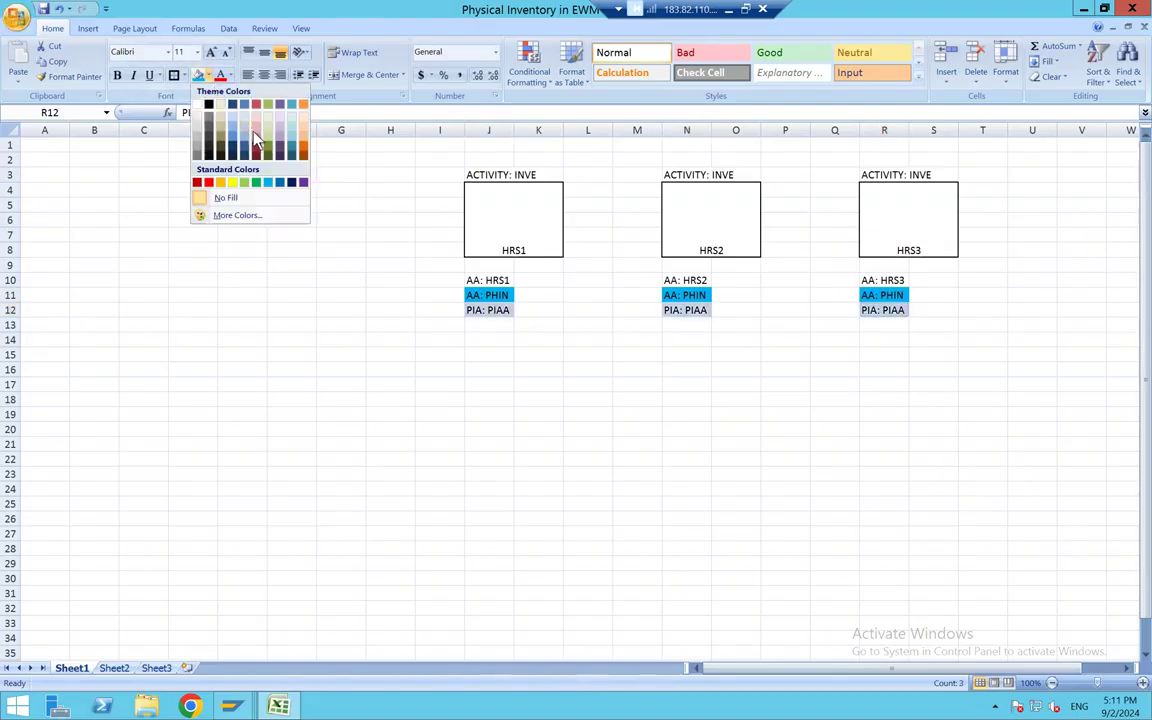
{"action": "left_click", "coordinate": [254, 131]}
Step: Examine how storage types HRS1, HRS2 and HRS3 relate to activity INVE and the activity areas listed beneath them
{"action": "left_click", "coordinate": [475, 298]}
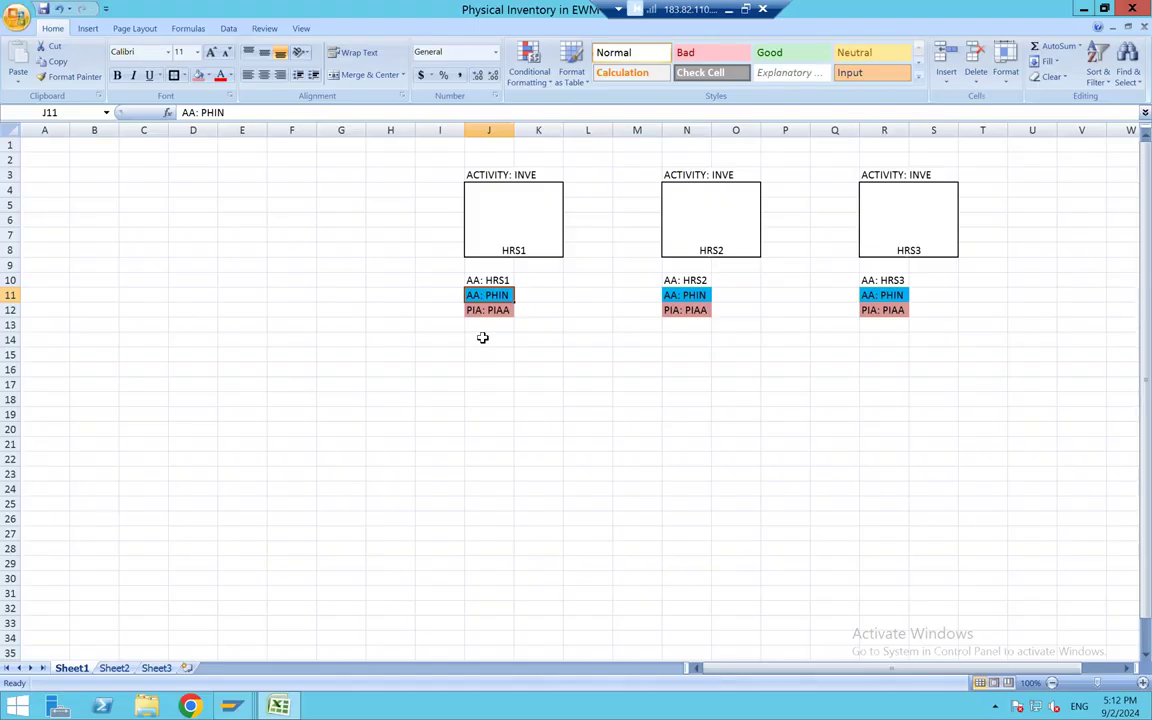
{"action": "left_click", "coordinate": [508, 218]}
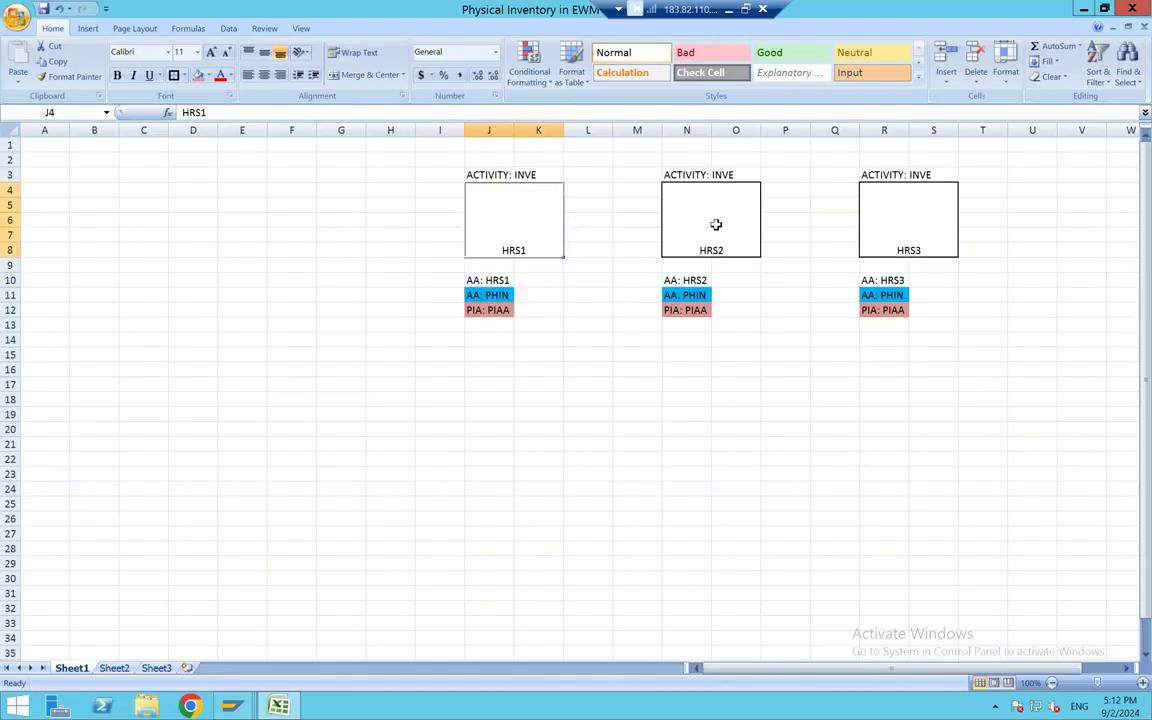
{"action": "left_click", "coordinate": [713, 224]}
{"action": "left_click", "coordinate": [888, 229]}
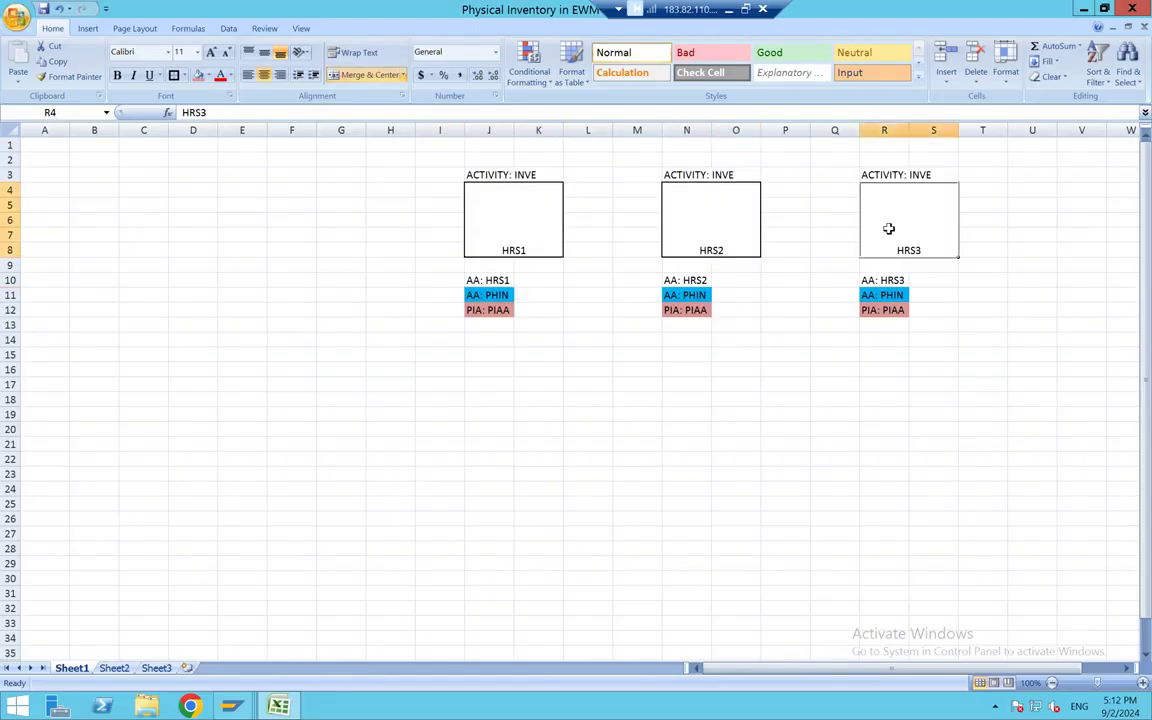
{"action": "left_click", "coordinate": [481, 297]}
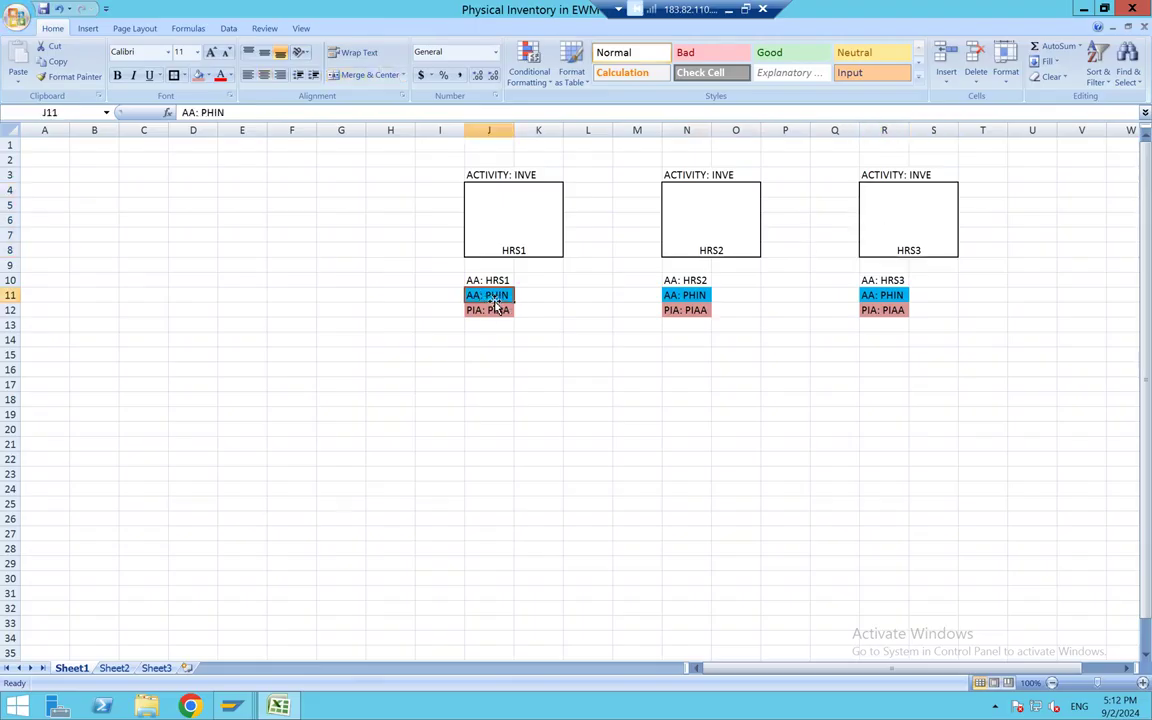
{"action": "left_click", "coordinate": [480, 175]}
{"action": "left_click", "coordinate": [681, 175]}
{"action": "left_click", "coordinate": [481, 296]}
{"action": "left_click", "coordinate": [476, 281]}
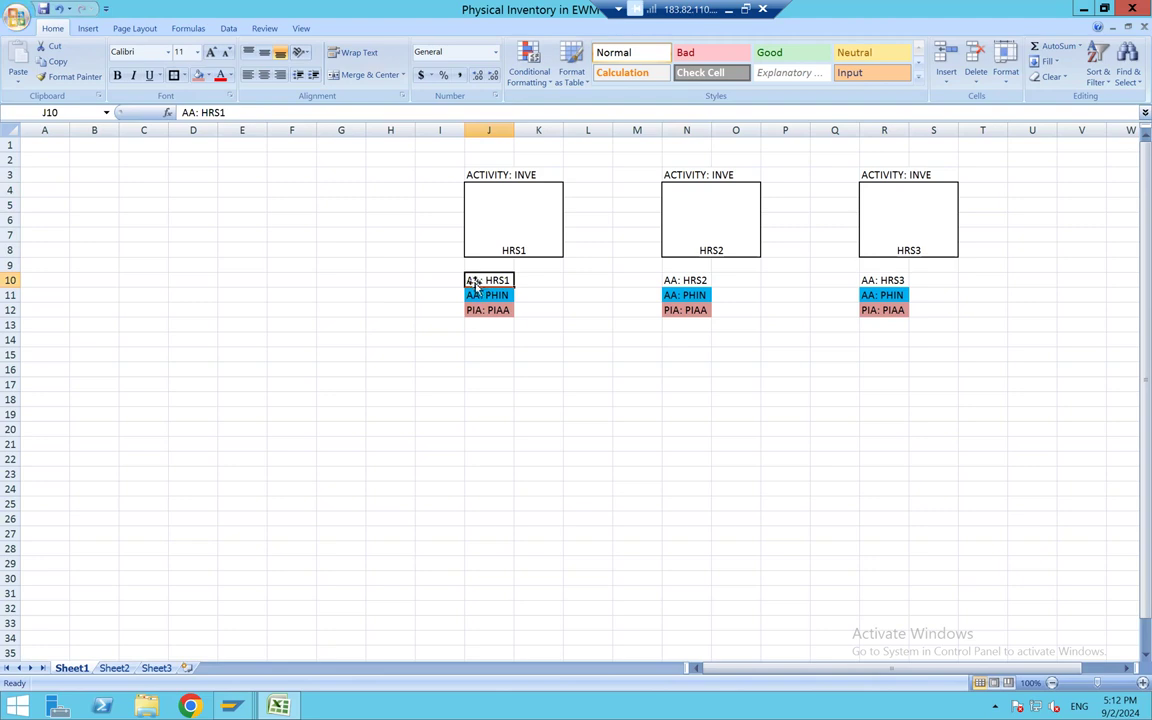
{"action": "left_click", "coordinate": [514, 231]}
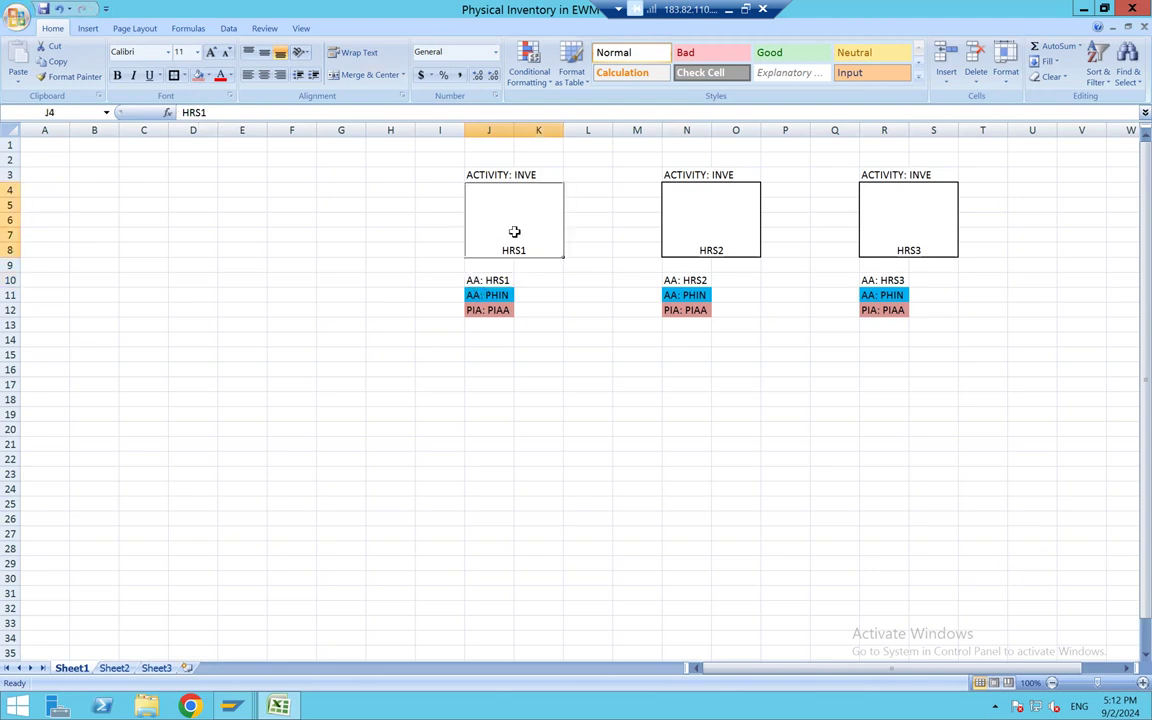
{"action": "left_click", "coordinate": [476, 281]}
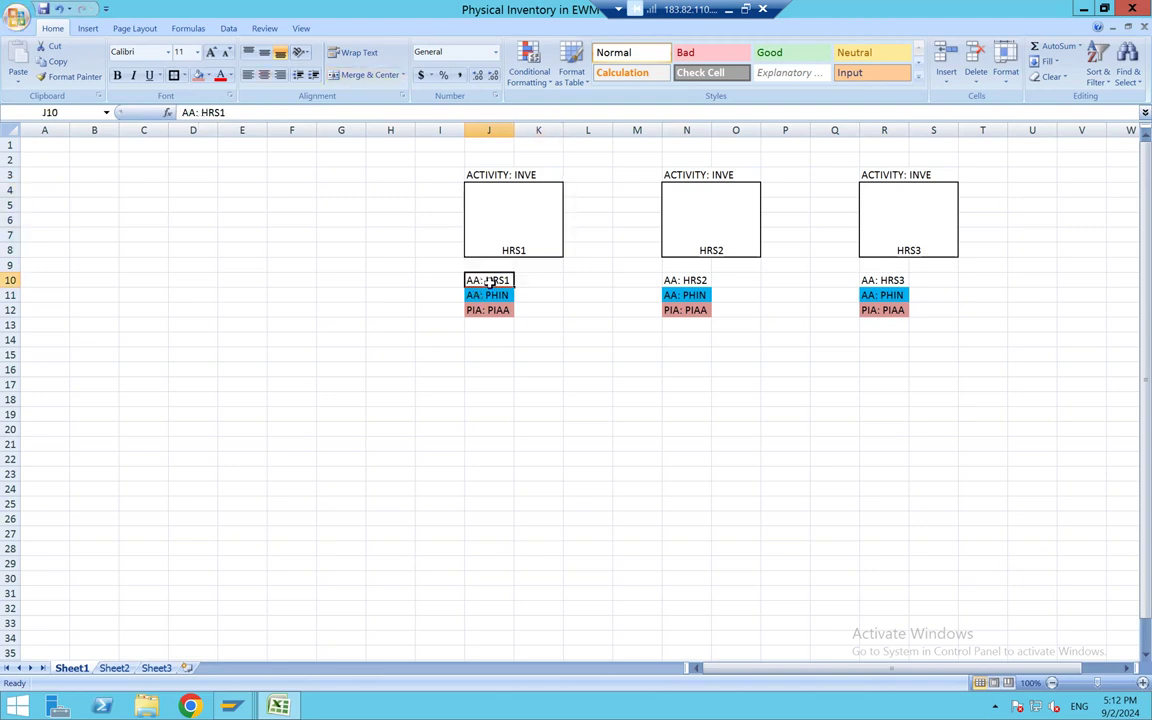
Step: Enter the activities "PTWY/PICK" in K10 and "INVE" in K11 beside the HRS1 activity areas, auto-fitting the width of column K
{"action": "left_click", "coordinate": [527, 282]}
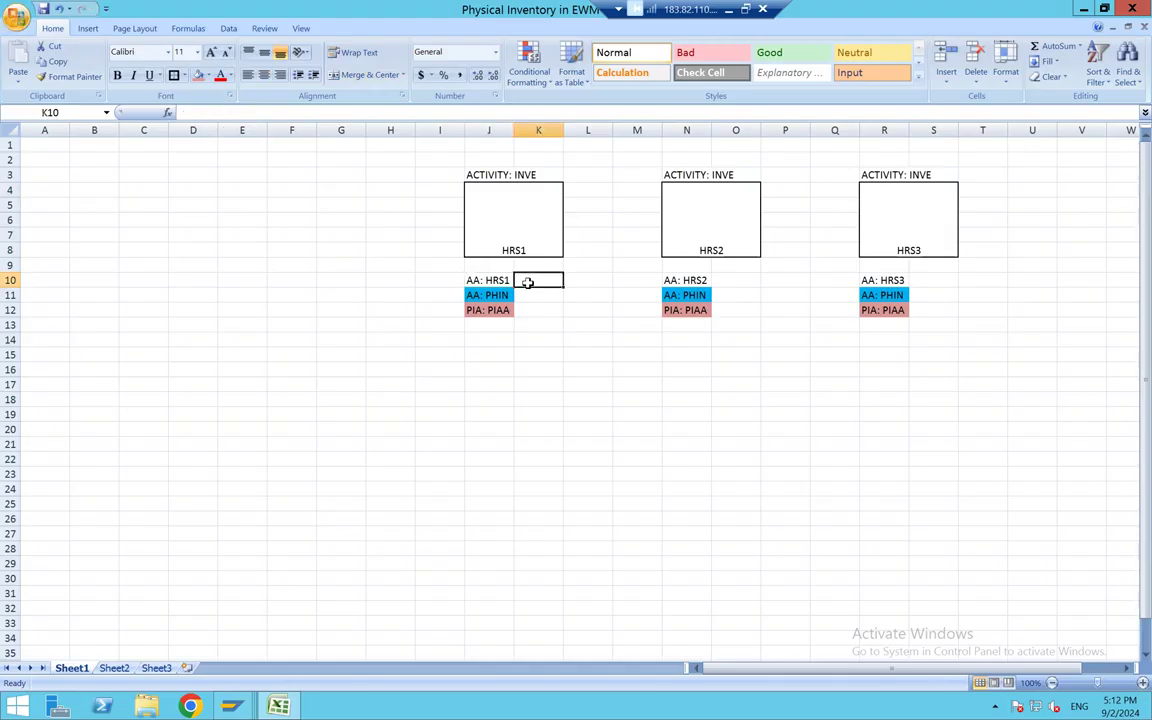
{"action": "type", "text": "PTW"}
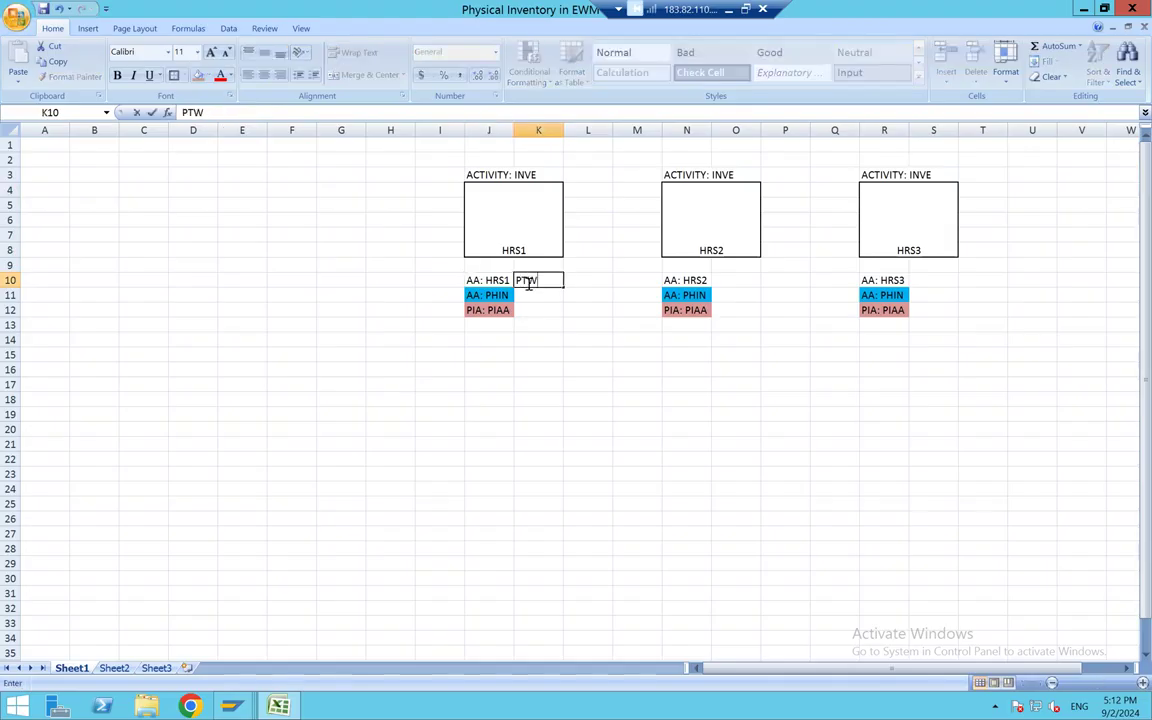
{"action": "type", "text": "Y/PICK"}
{"action": "key", "text": "Return"}
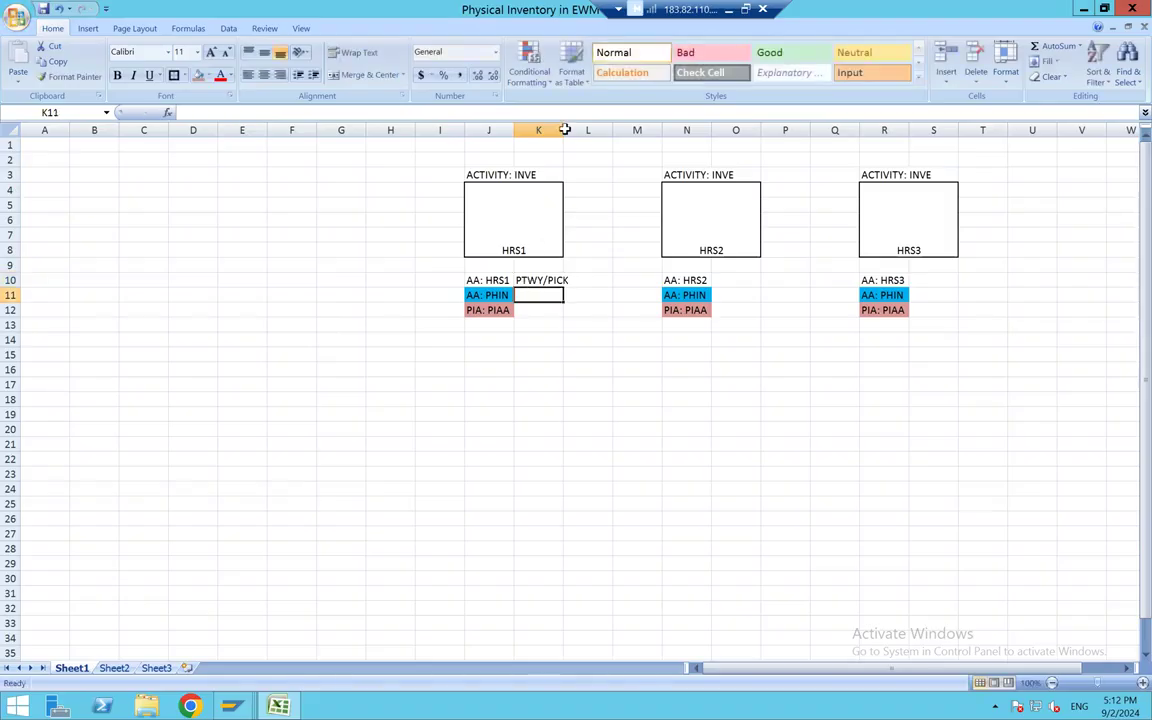
{"action": "double_click", "coordinate": [563, 128]}
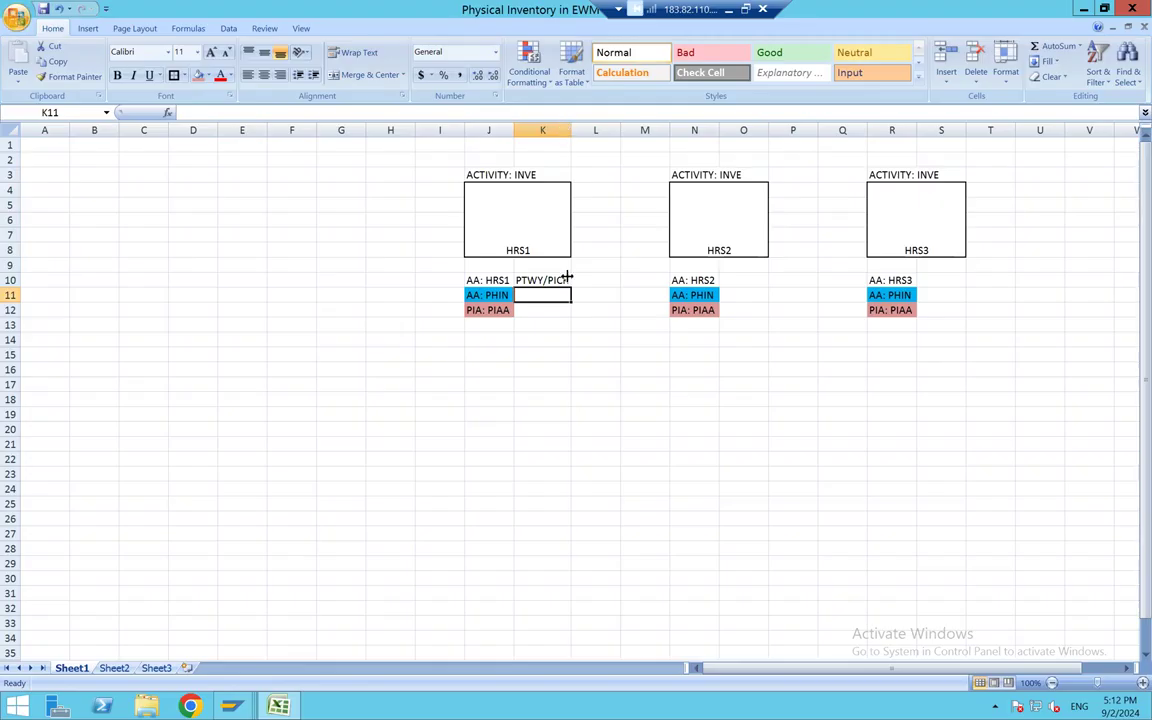
{"action": "type", "text": "INVE"}
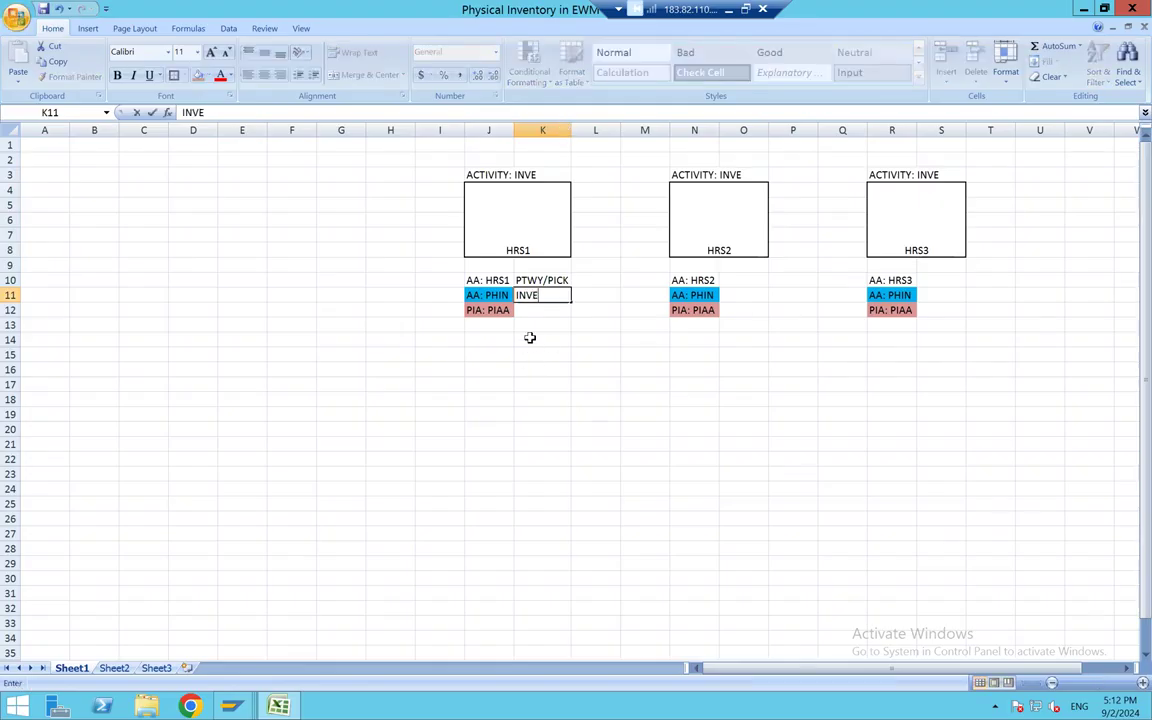
{"action": "key", "text": "Return"}
Step: Switch to the SAP display of table /SCWM/LAGPS, return to its selection criteria and run the selection with activity area PHIN
{"action": "key", "text": "alt+Tab"}
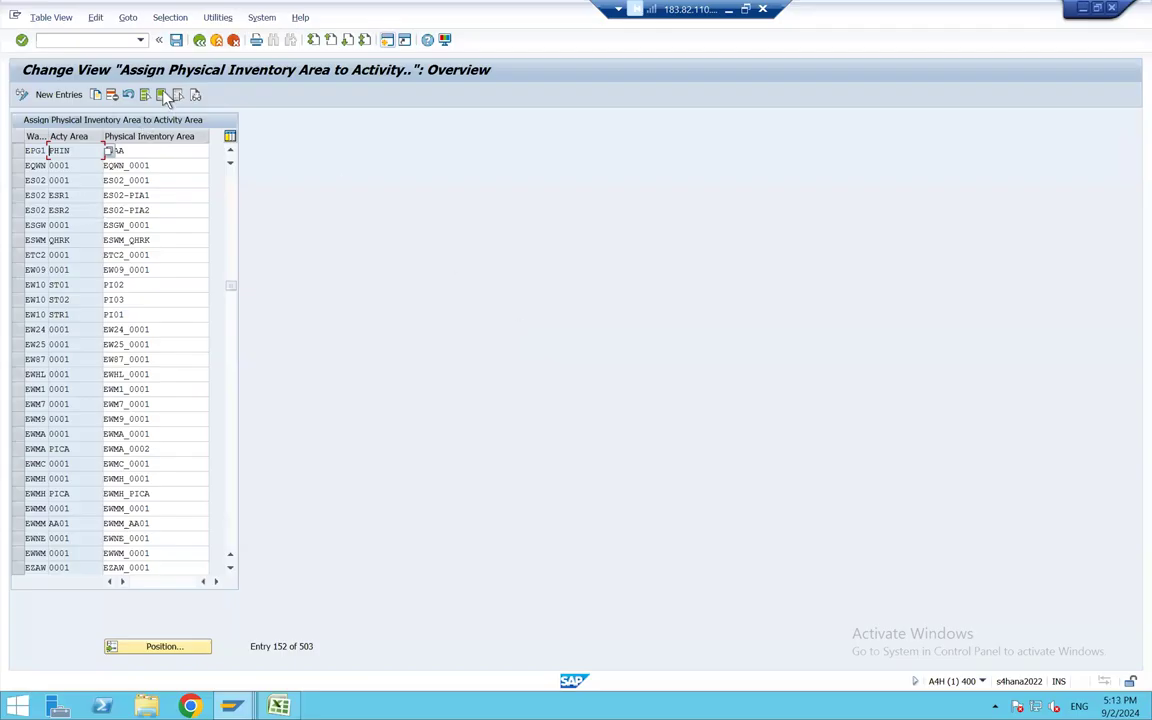
{"action": "key", "text": "alt+Tab"}
{"action": "key", "text": "alt+Tab"}
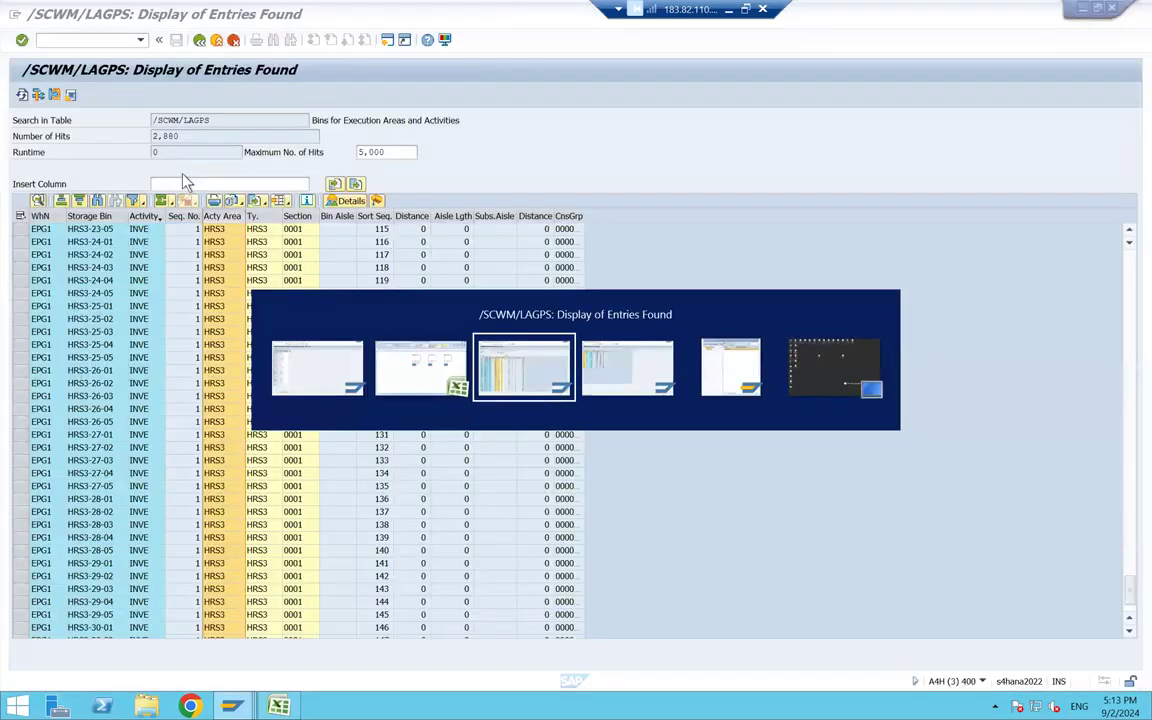
{"action": "key", "text": "F3"}
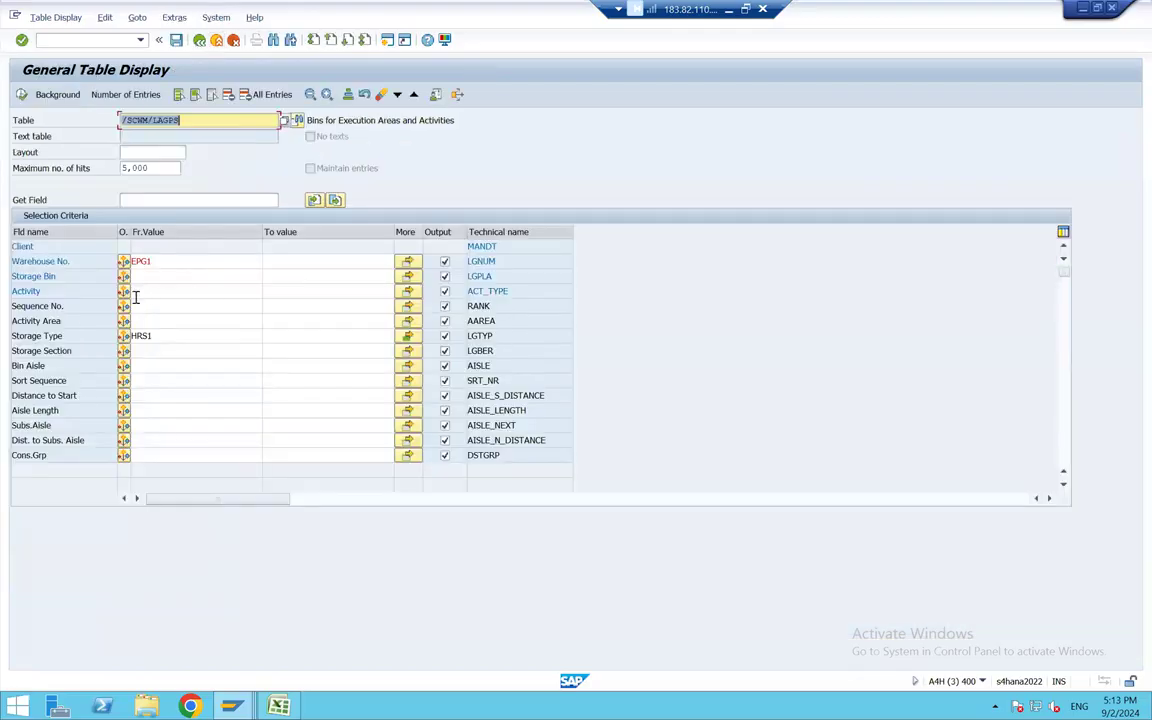
{"action": "left_click", "coordinate": [148, 324]}
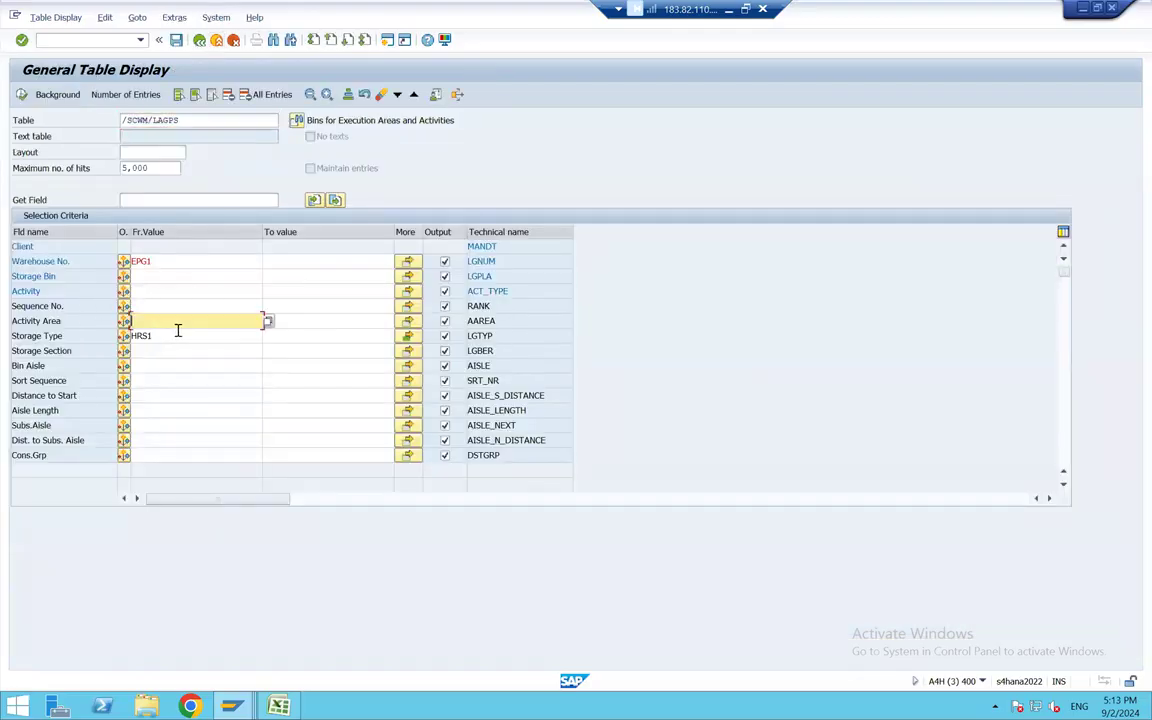
{"action": "type", "text": "PHIN"}
{"action": "key", "text": "F8"}
Step: Clear the storage type restriction, check the number of entries for activity area PHIN and display the entries
{"action": "left_click", "coordinate": [407, 337]}
{"action": "left_click", "coordinate": [262, 398]}
{"action": "left_click", "coordinate": [122, 395]}
{"action": "left_click", "coordinate": [124, 95]}
{"action": "left_click", "coordinate": [276, 205]}
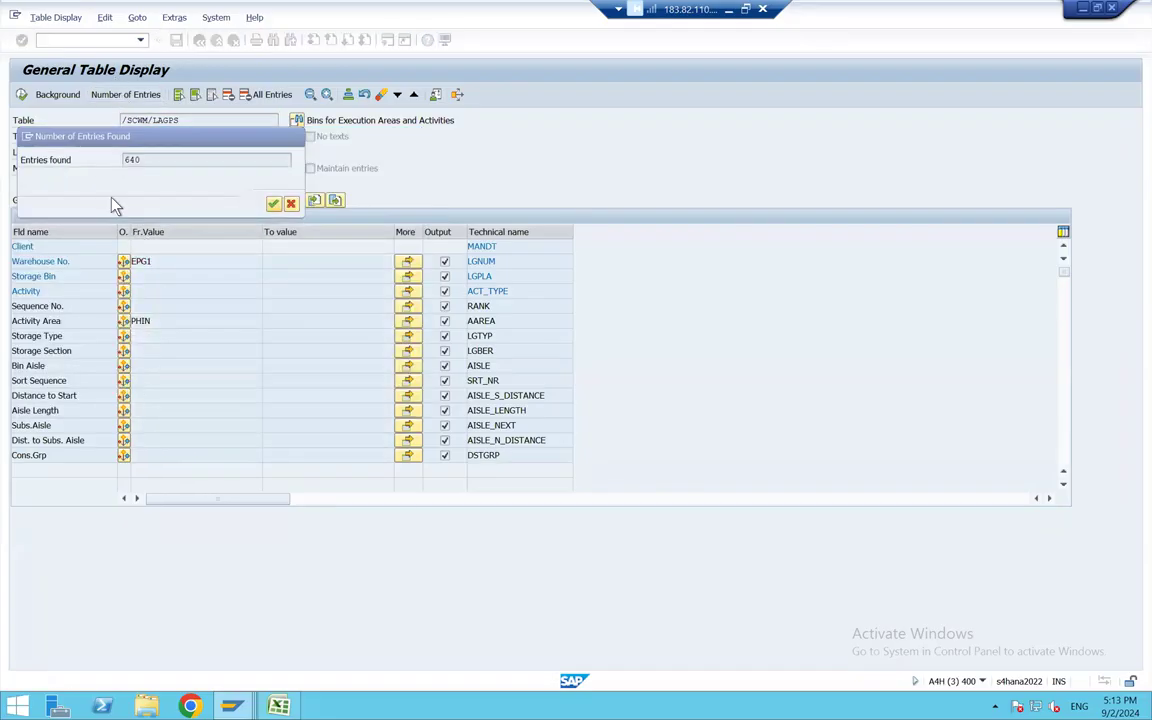
{"action": "left_click", "coordinate": [21, 95]}
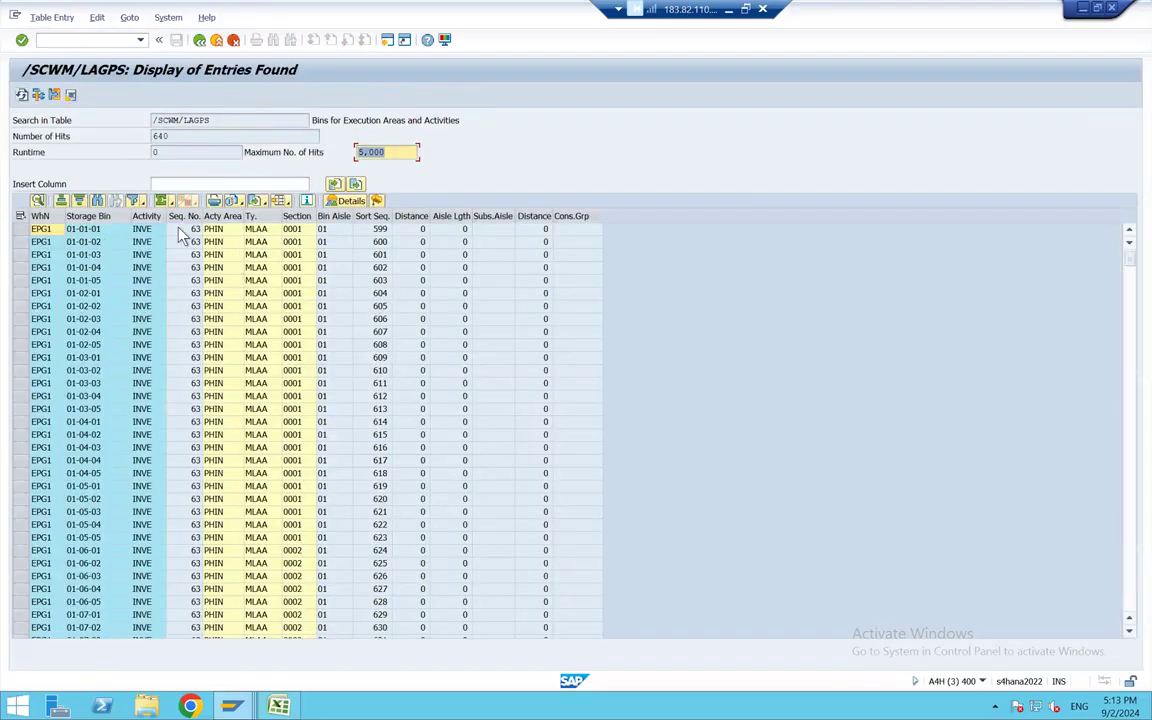
Step: List the storage types available as filter values for the PHIN entries, leaving the filter without applying it
{"action": "left_click", "coordinate": [256, 216]}
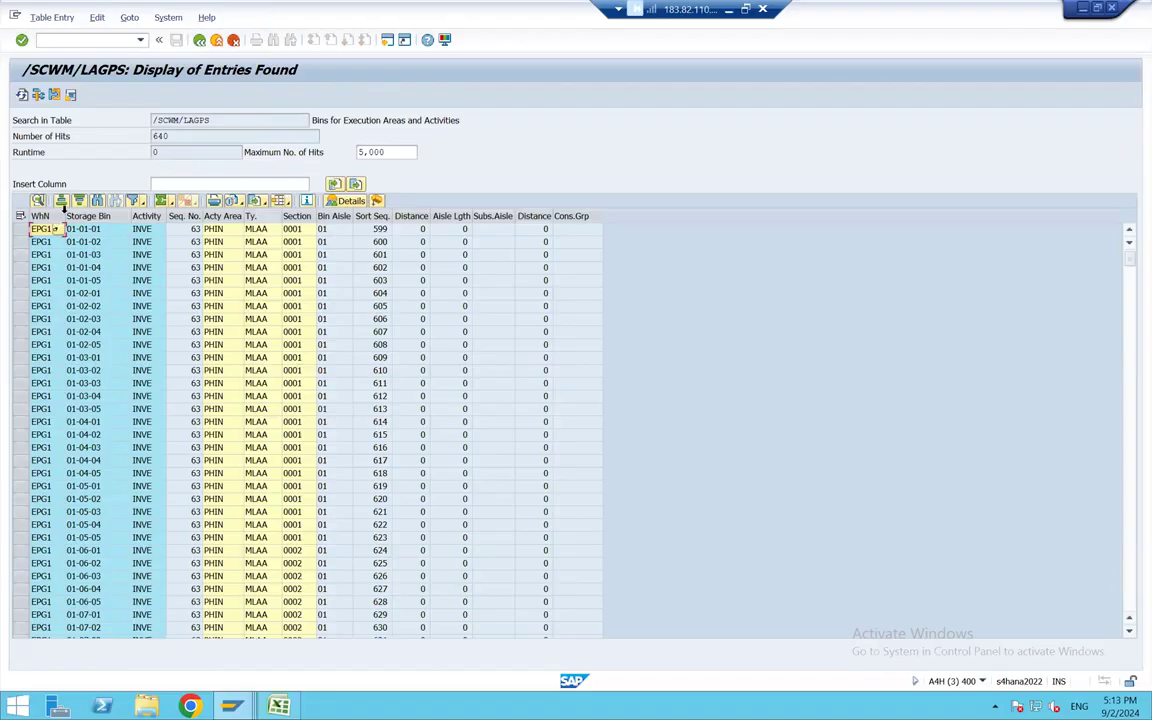
{"action": "left_click", "coordinate": [134, 201]}
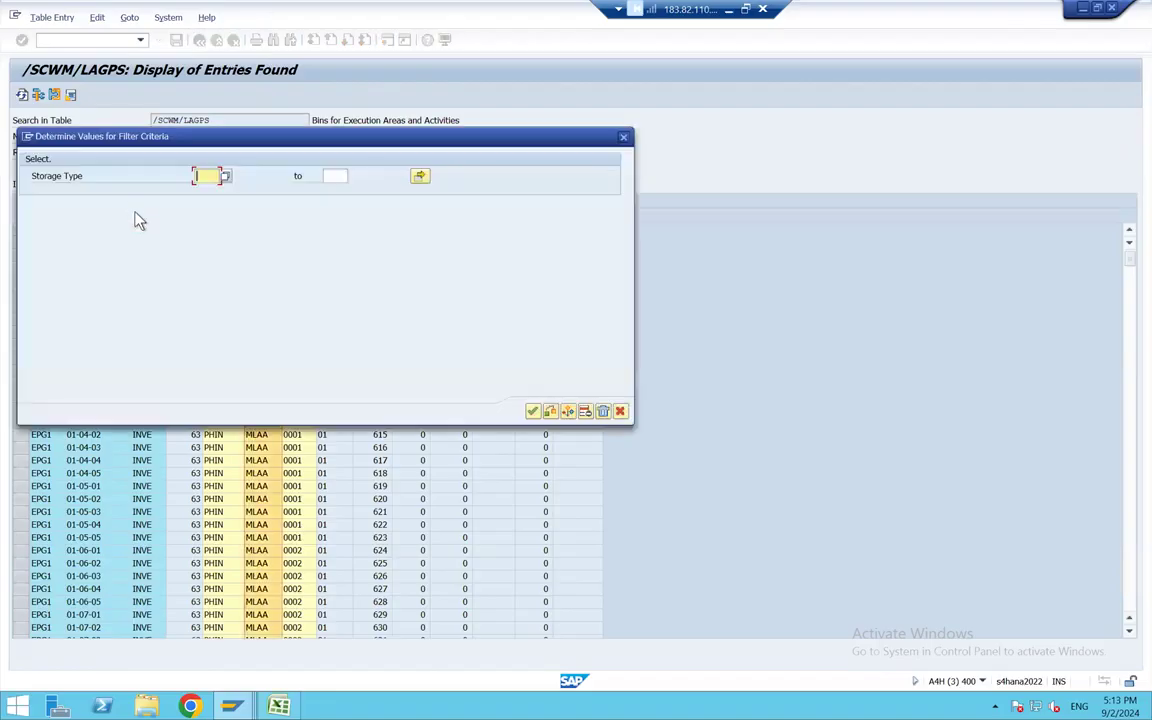
{"action": "key", "text": "F4"}
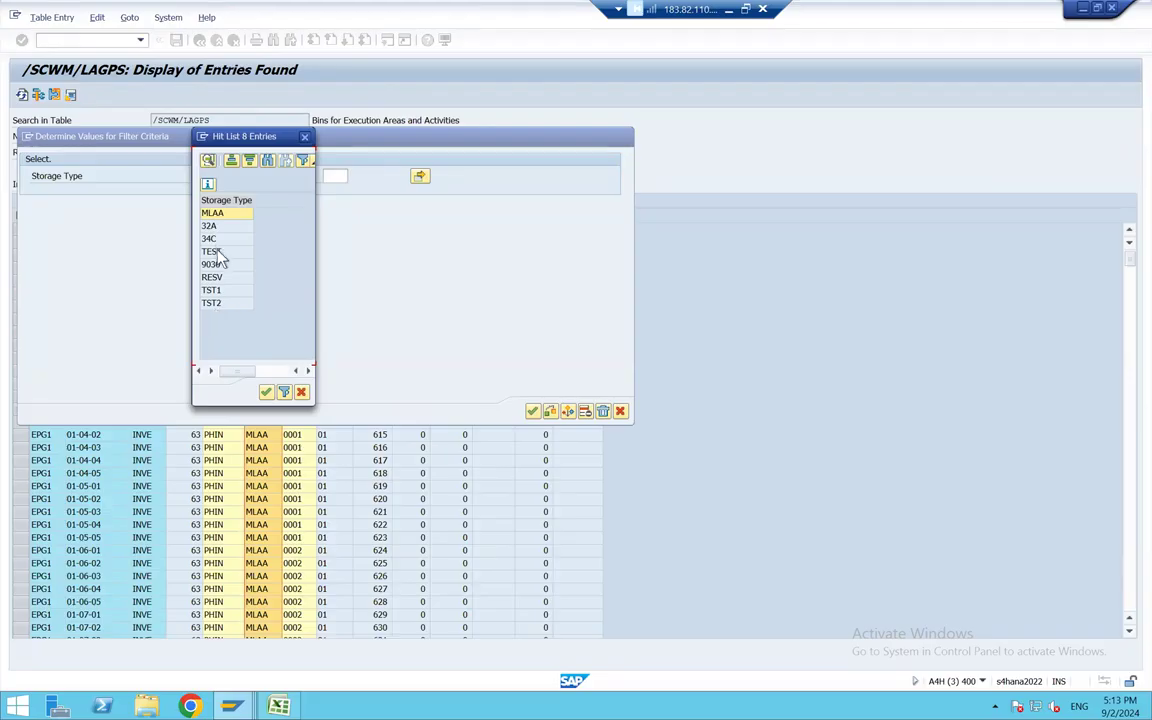
{"action": "left_click", "coordinate": [202, 138]}
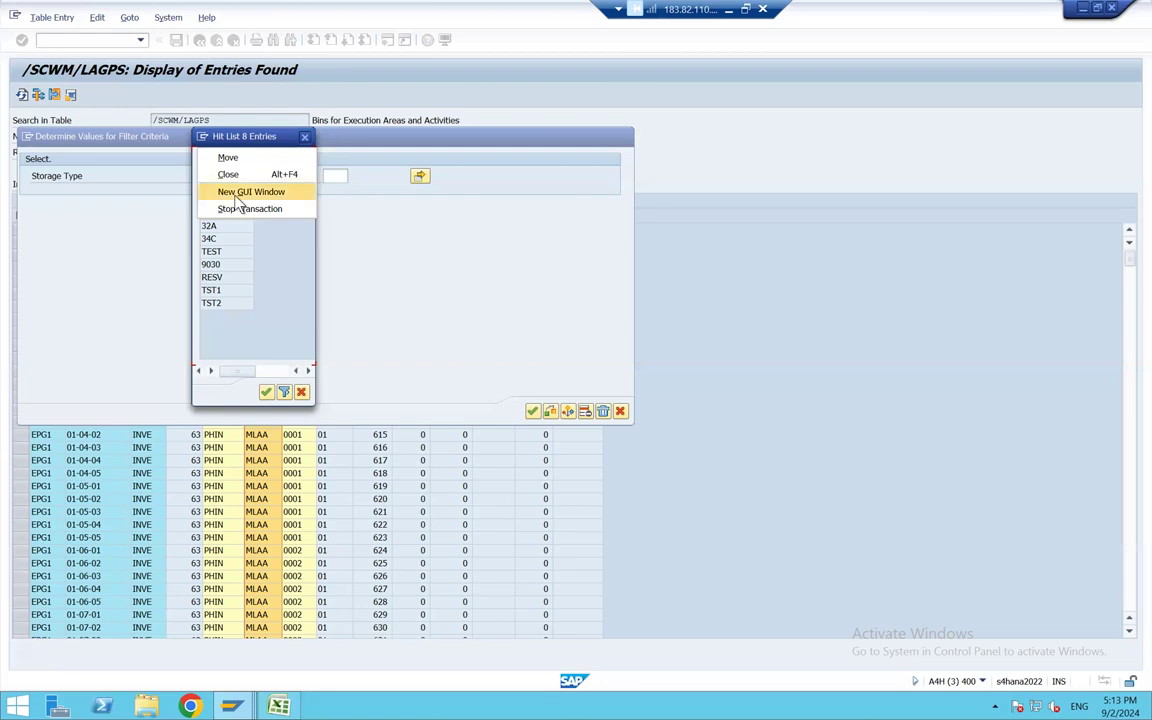
{"action": "left_click", "coordinate": [303, 138]}
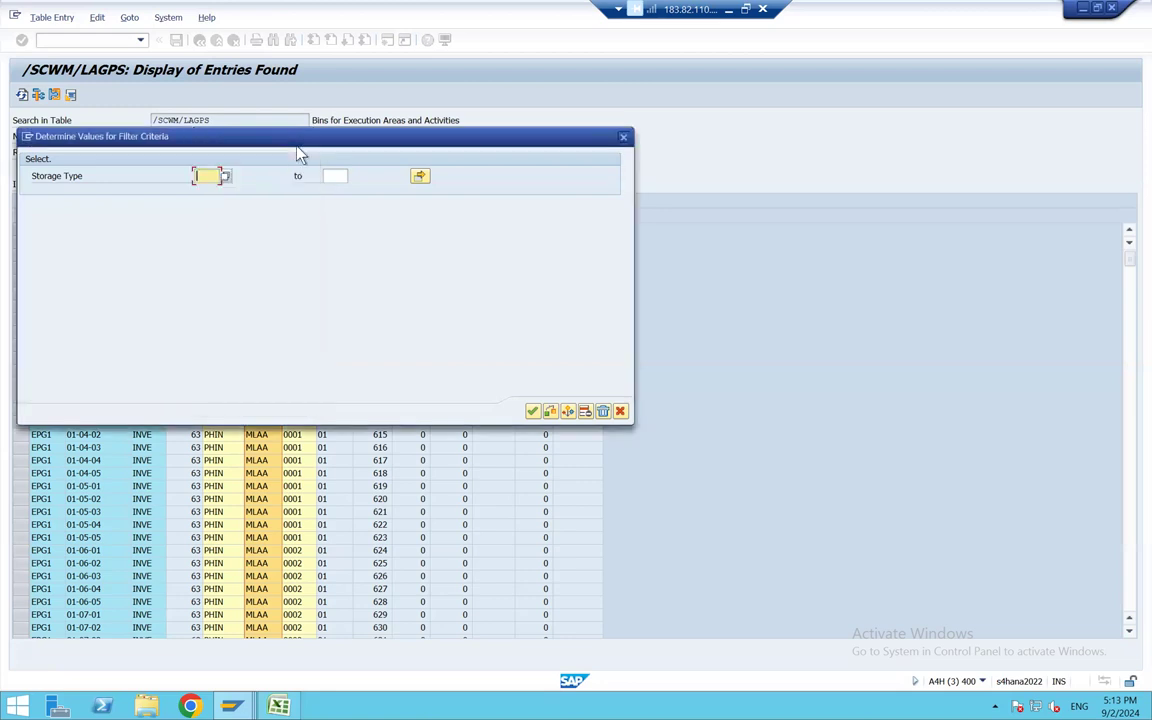
{"action": "key", "text": "Escape"}
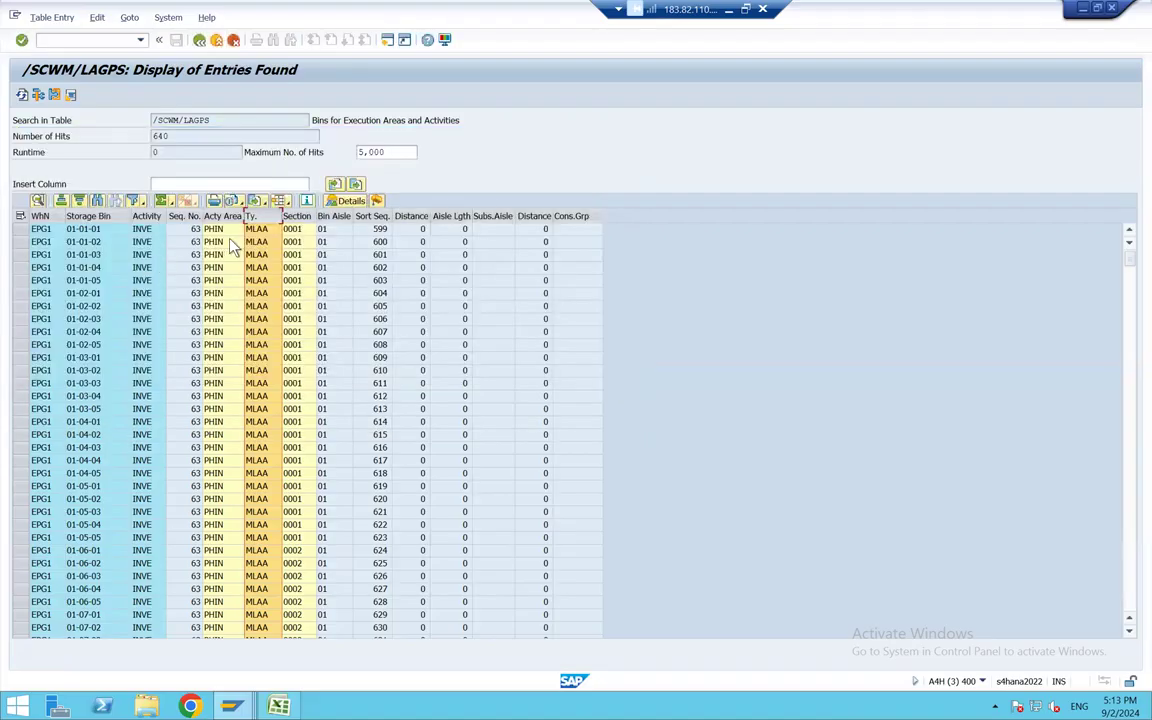
Step: Sort the entries by storage type in descending order and select storage bin TST1-01-01-01
{"action": "left_click", "coordinate": [80, 201]}
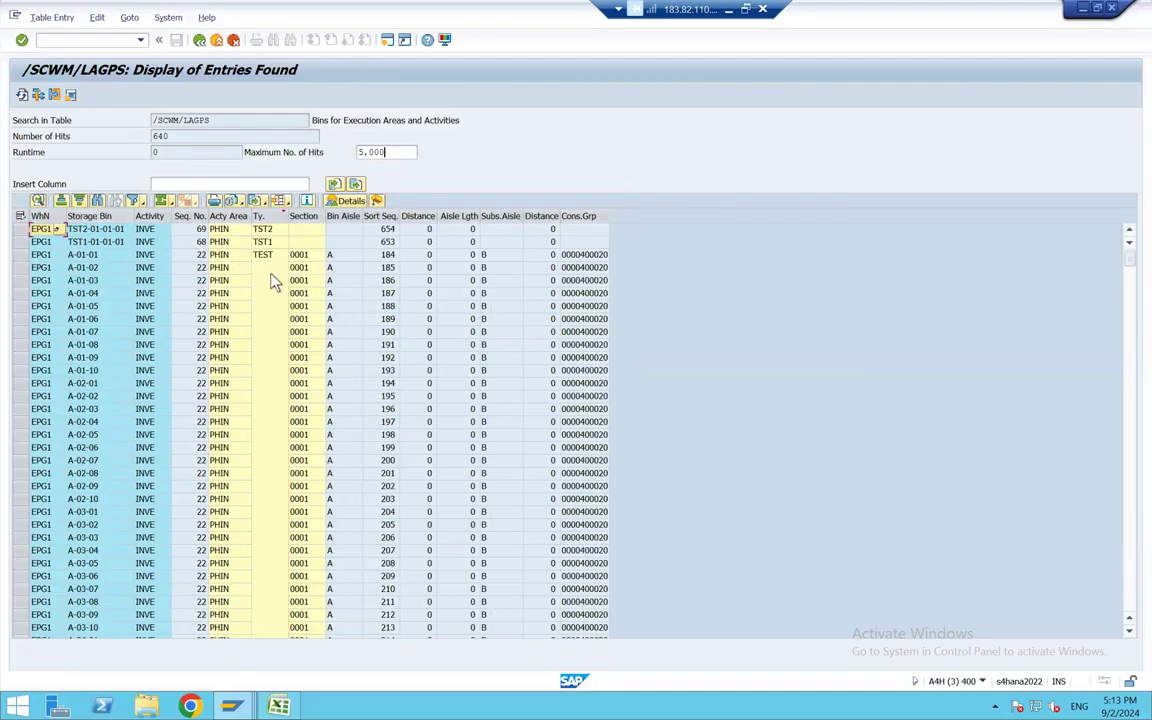
{"action": "left_click", "coordinate": [92, 229]}
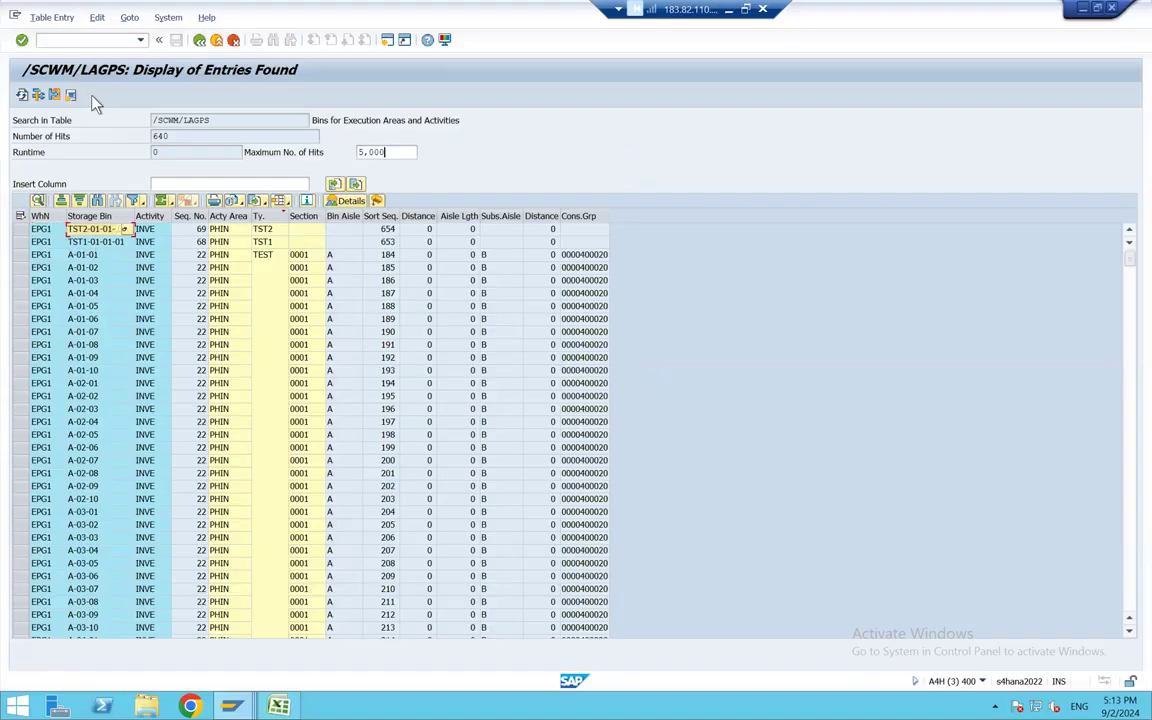
{"action": "key", "text": "Down"}
Step: Run transaction /SCWM/LS03 in a new session, display storage bin TST1-01-01-01 and check its activity area for activity INVE
{"action": "left_click", "coordinate": [68, 41]}
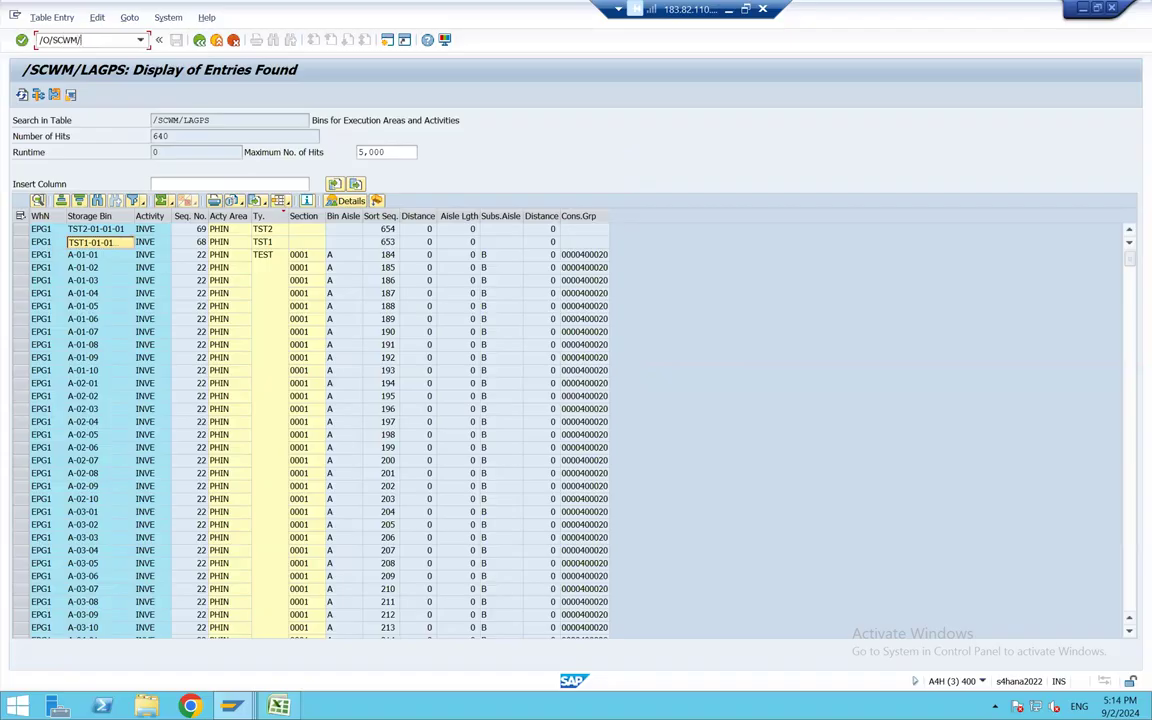
{"action": "type", "text": "/O/SCWM/LS03"}
{"action": "key", "text": "Return"}
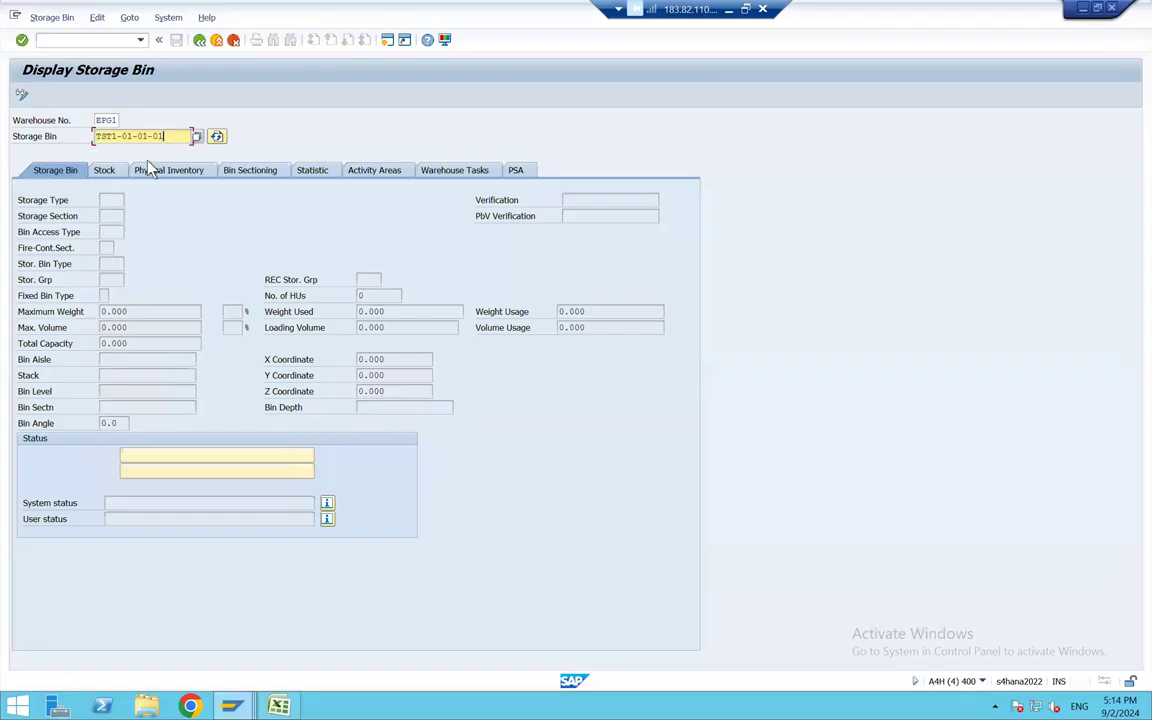
{"action": "key", "text": "Return"}
{"action": "left_click", "coordinate": [362, 174]}
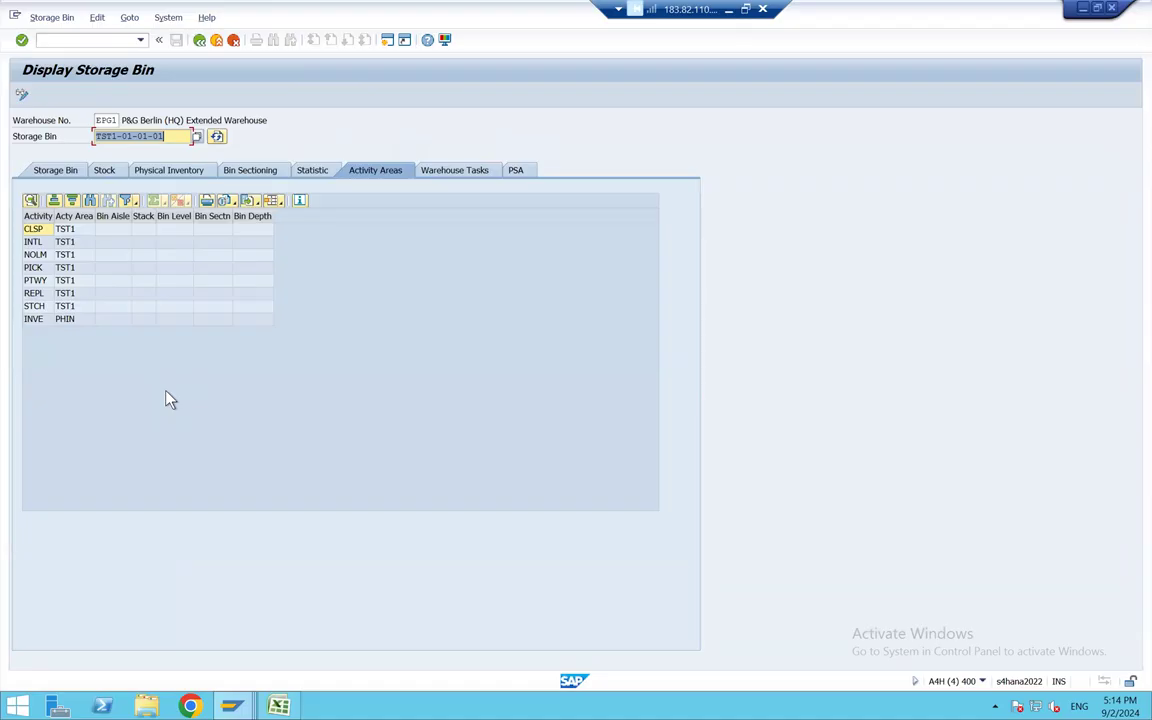
{"action": "left_click", "coordinate": [36, 320]}
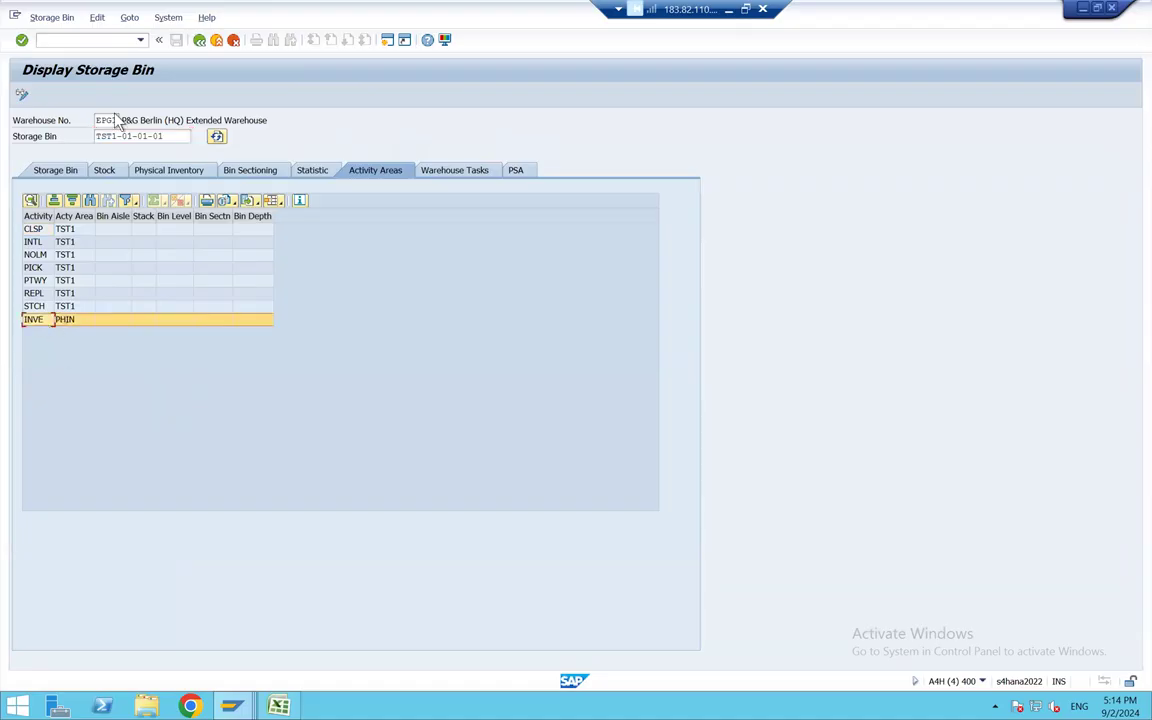
Step: Check which storage type bin TST1-01-01-01 belongs to in its general bin data
{"action": "left_click_drag", "start_coordinate": [158, 137], "coordinate": [90, 136]}
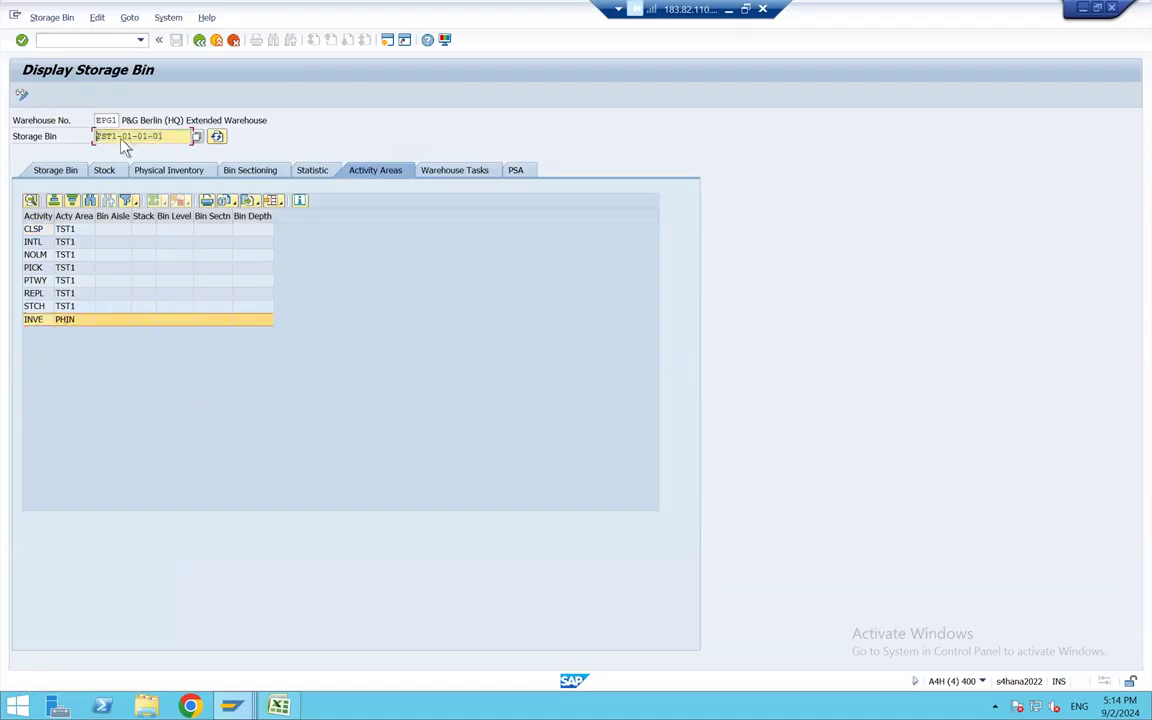
{"action": "left_click", "coordinate": [60, 168]}
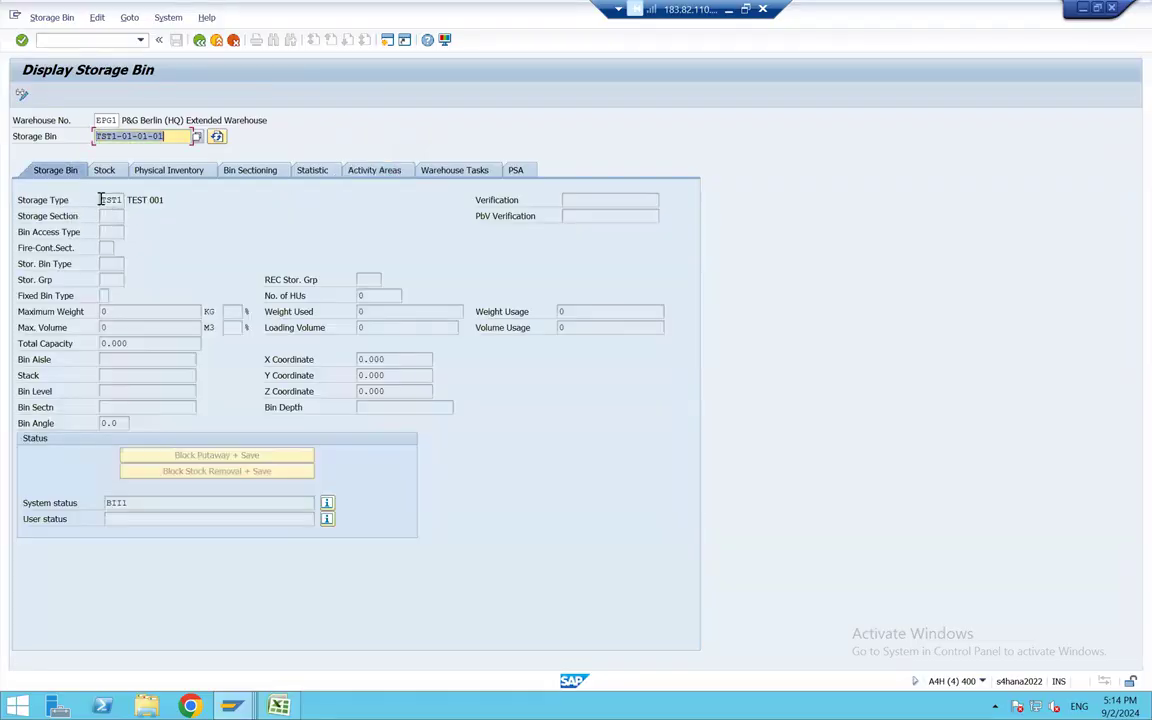
{"action": "left_click", "coordinate": [101, 200]}
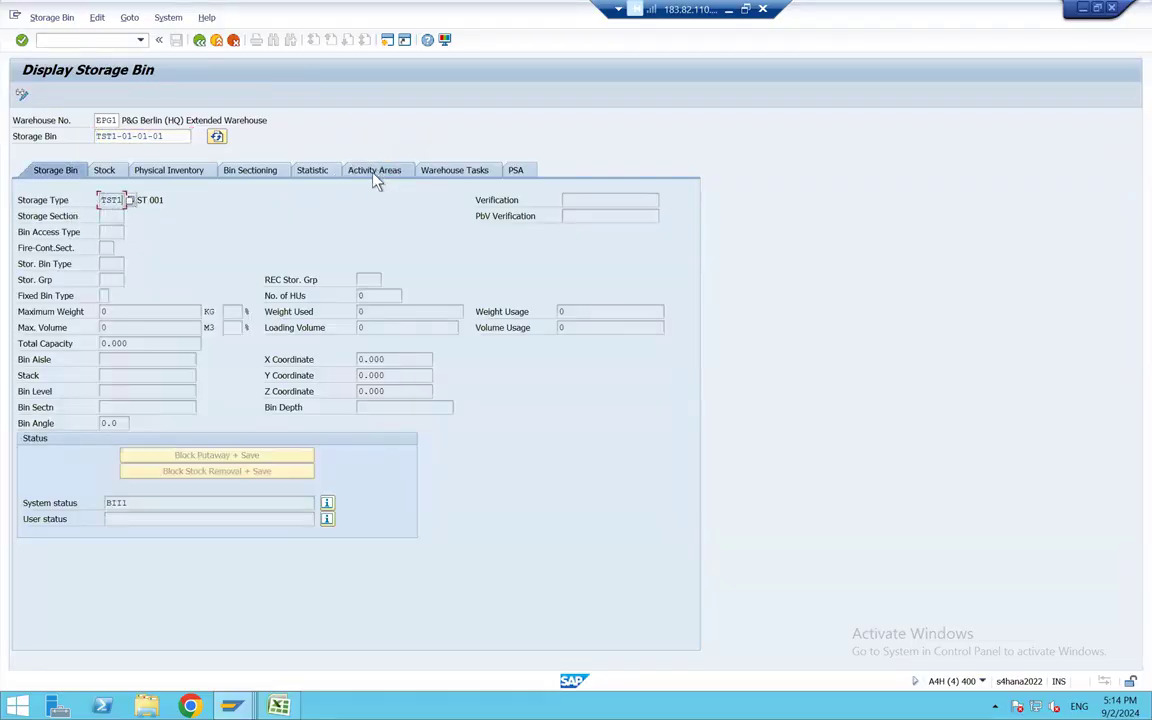
Step: Examine the bin's activity area assignments, comparing activities CLSP through STCH with activity INVE
{"action": "left_click", "coordinate": [376, 174]}
{"action": "left_click", "coordinate": [35, 228]}
{"action": "left_click", "coordinate": [36, 306]}
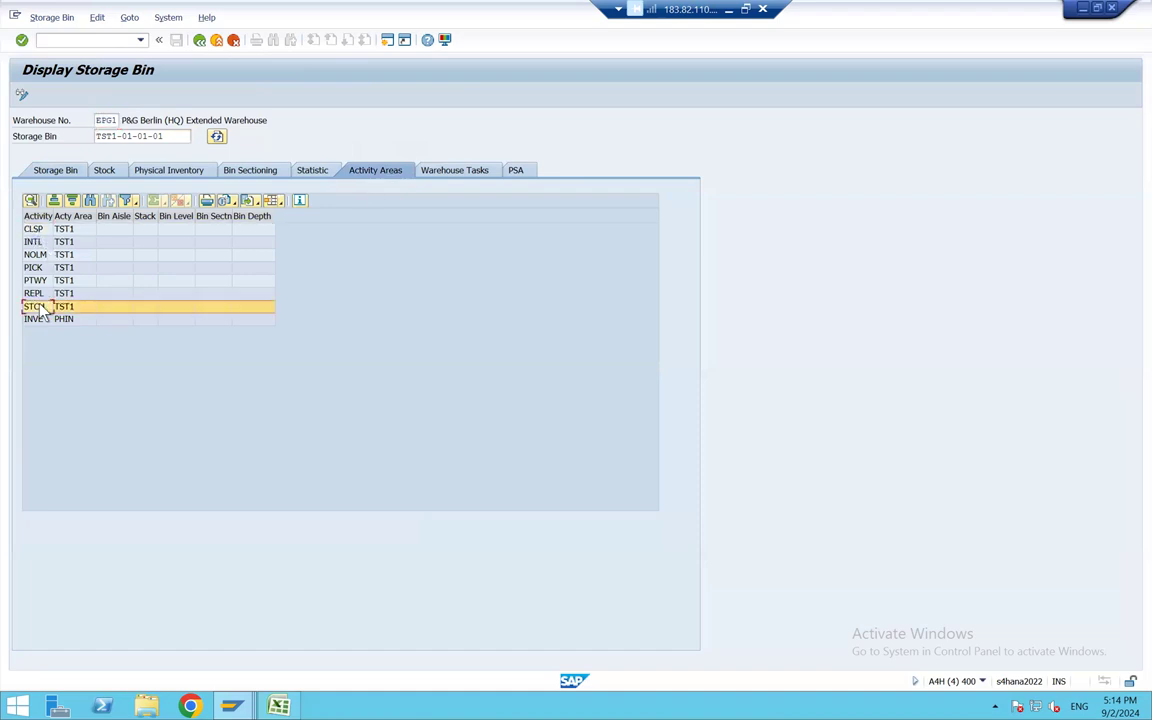
{"action": "left_click", "coordinate": [36, 231]}
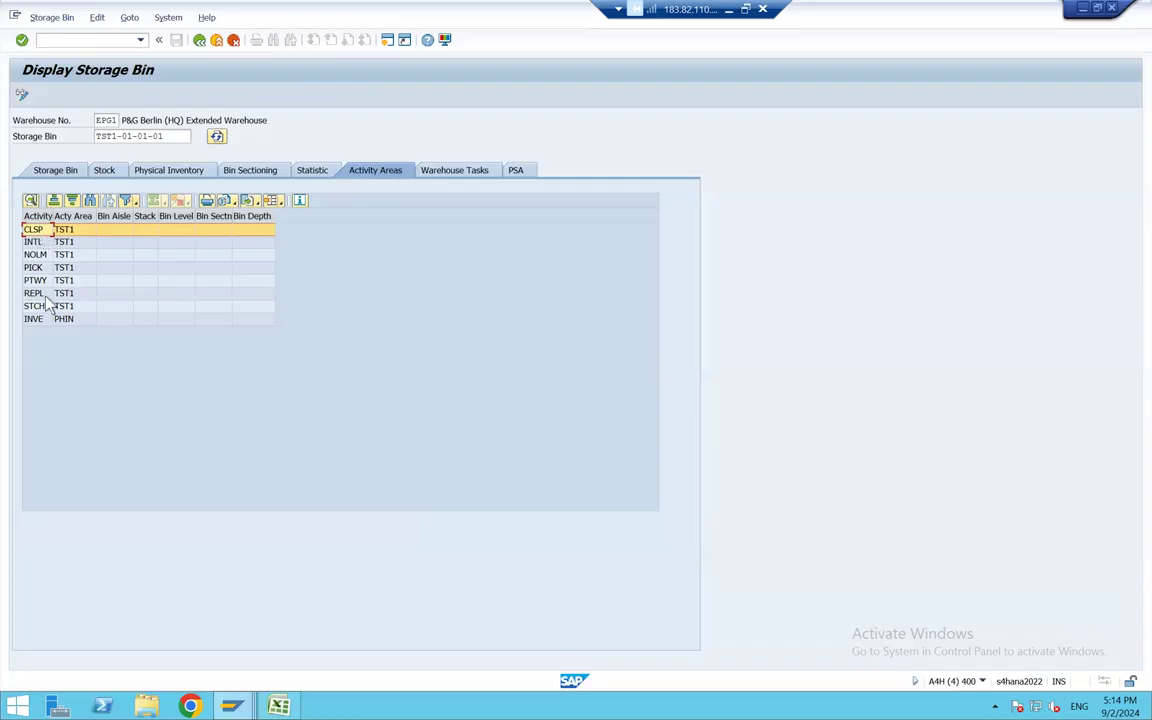
{"action": "left_click", "coordinate": [36, 307]}
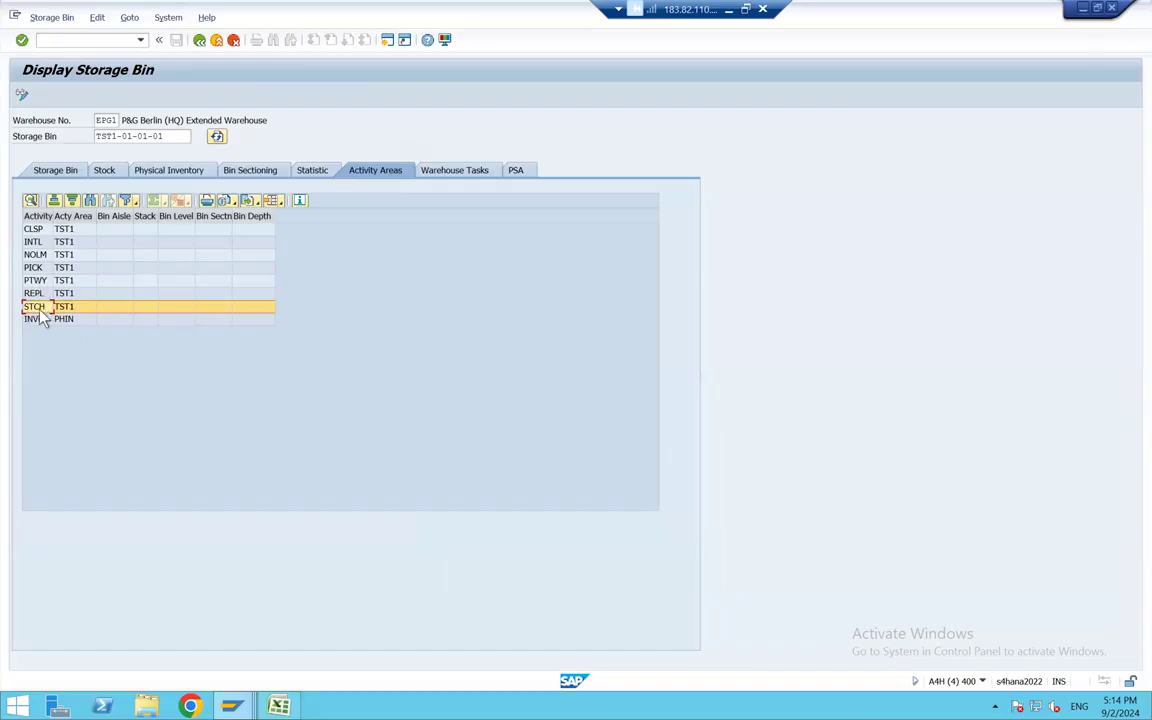
{"action": "left_click", "coordinate": [68, 231]}
{"action": "left_click", "coordinate": [67, 255]}
{"action": "left_click", "coordinate": [68, 268]}
{"action": "left_click", "coordinate": [65, 281]}
{"action": "left_click", "coordinate": [63, 294]}
{"action": "left_click", "coordinate": [60, 306]}
{"action": "left_click", "coordinate": [36, 320]}
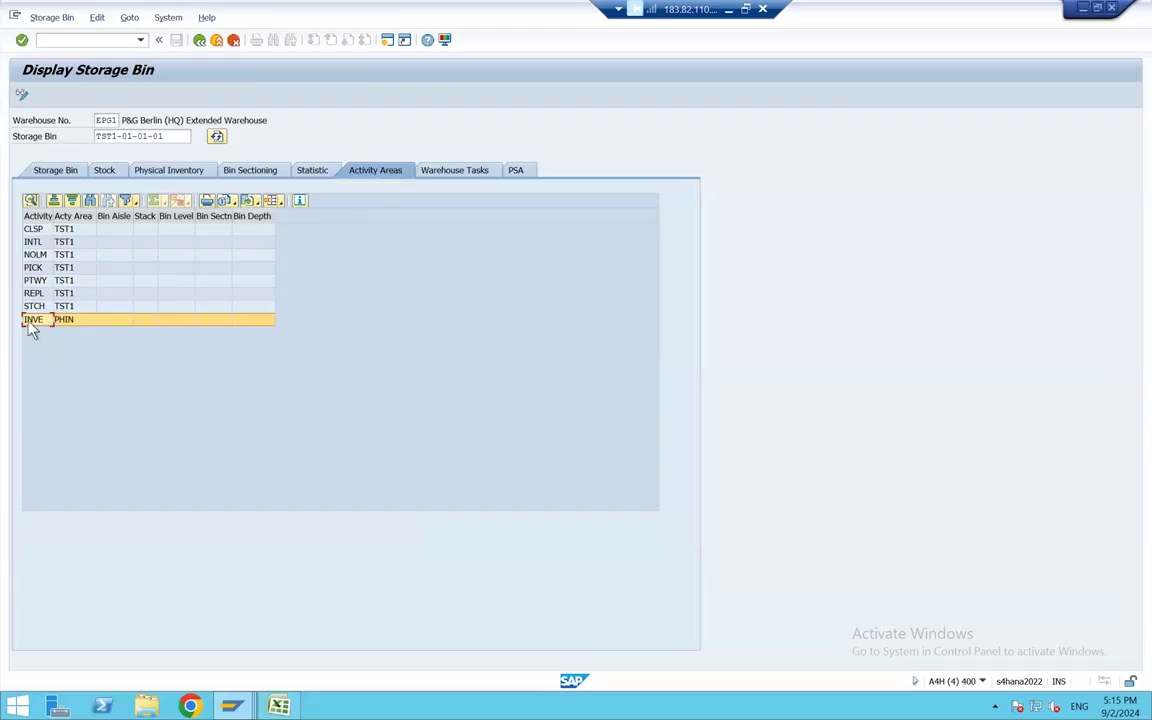
Step: Switch to the Physical Inventory in EWM workbook in Excel and select the PIA: PIAA cell under HRS1
{"action": "key", "text": "Tab"}
{"action": "left_click", "coordinate": [56, 40]}
{"action": "key", "text": "alt+Tab"}
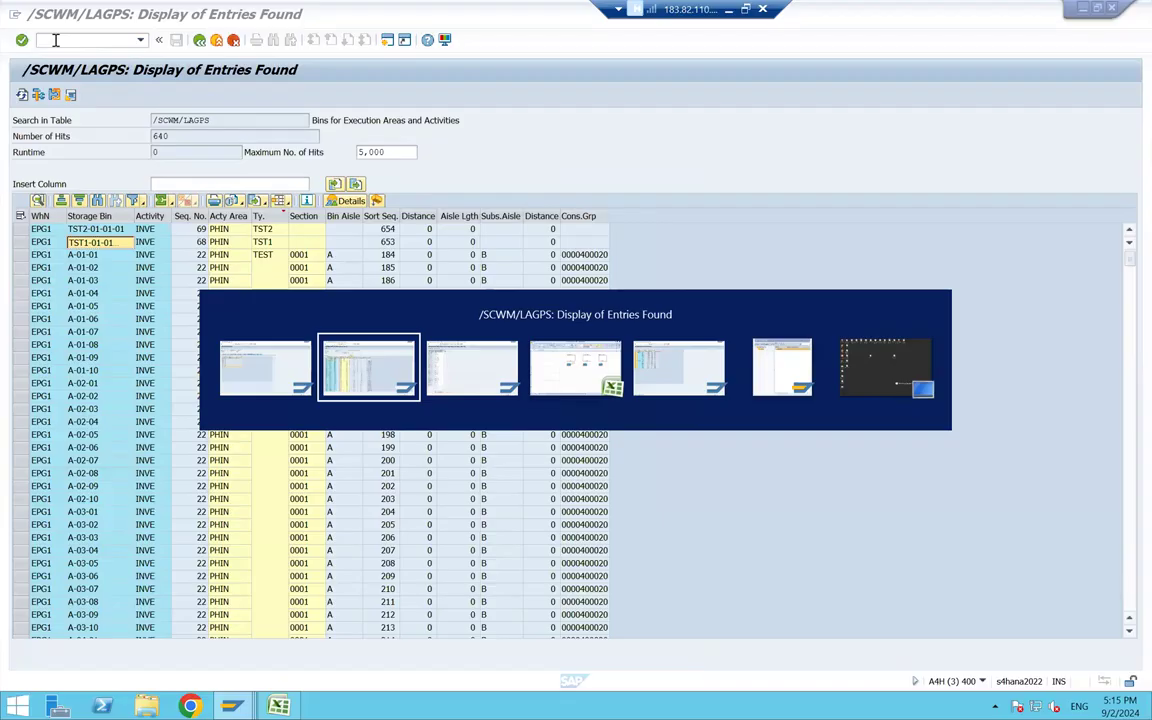
{"action": "key", "text": "alt+Tab"}
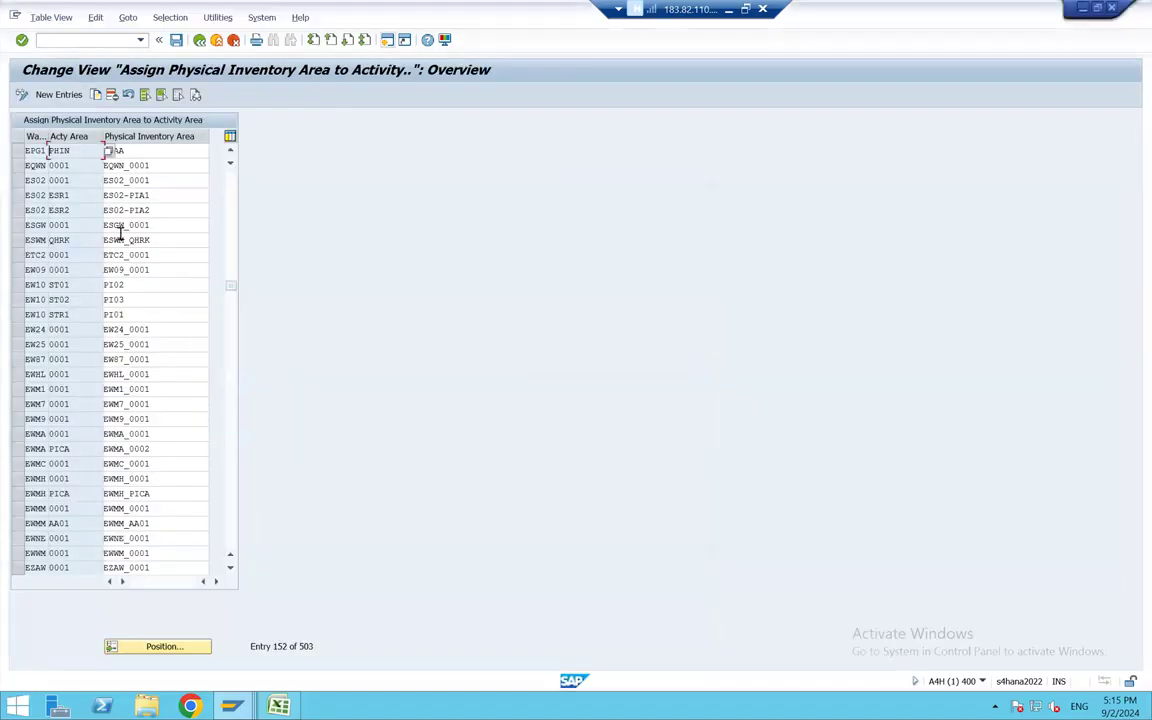
{"action": "key", "text": "alt+Tab"}
{"action": "key", "text": "alt+Tab"}
{"action": "key", "text": "alt+Tab"}
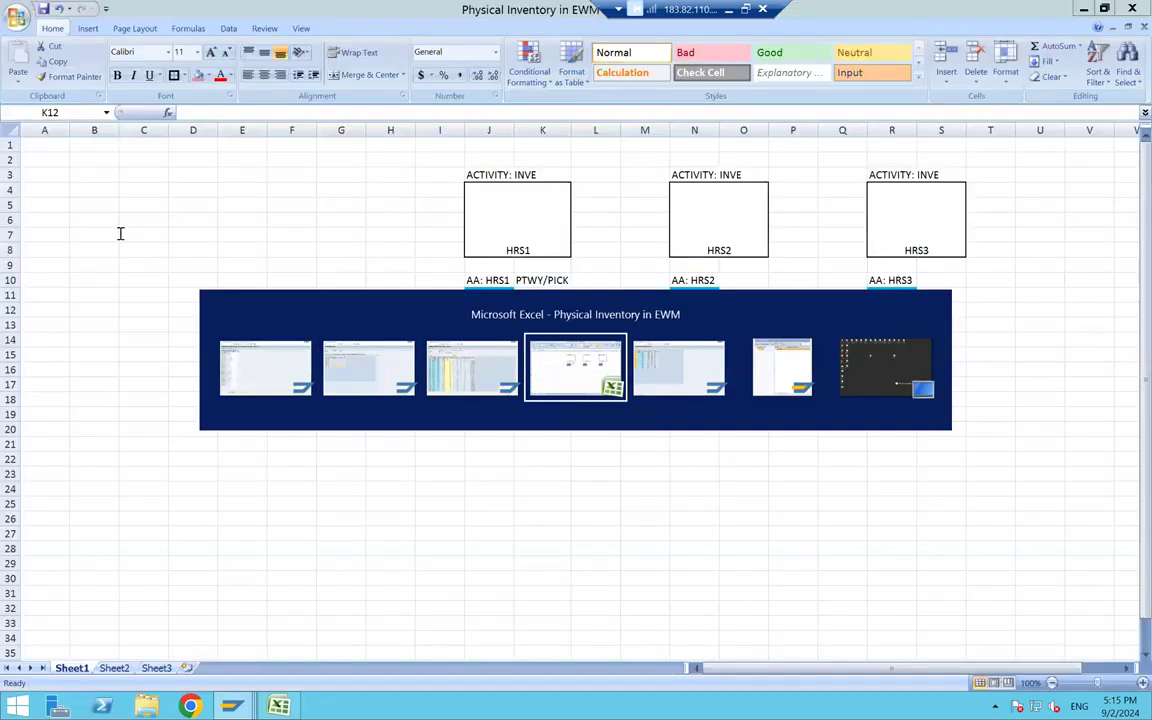
{"action": "left_click", "coordinate": [484, 313]}
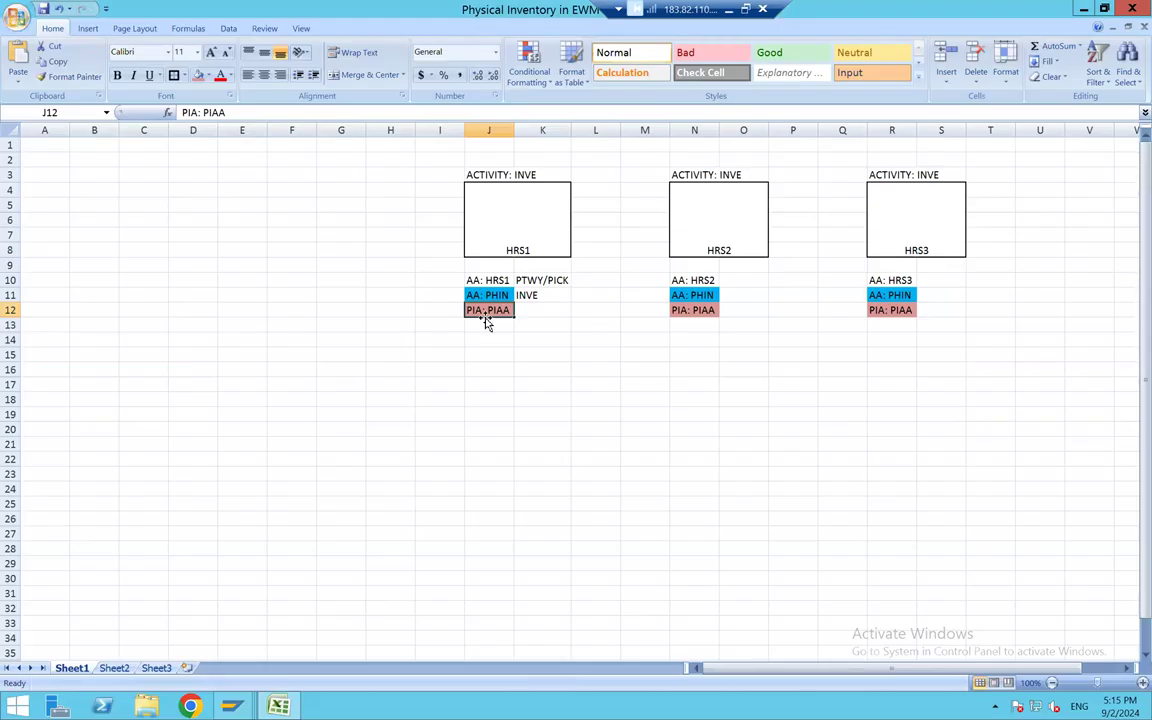
Step: Switch back to SAP, reopen the assignment of physical inventory areas to activity areas, and return to the IMG
{"action": "key", "text": "alt+Tab"}
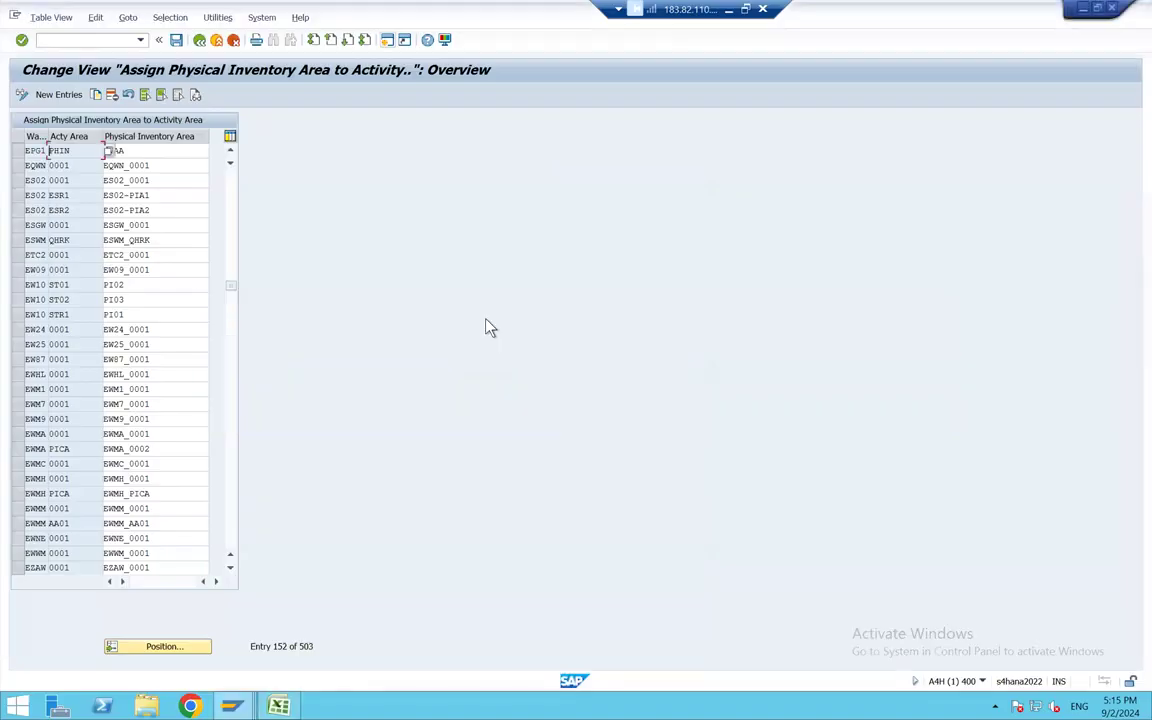
{"action": "key", "text": "F3"}
{"action": "left_click", "coordinate": [100, 574]}
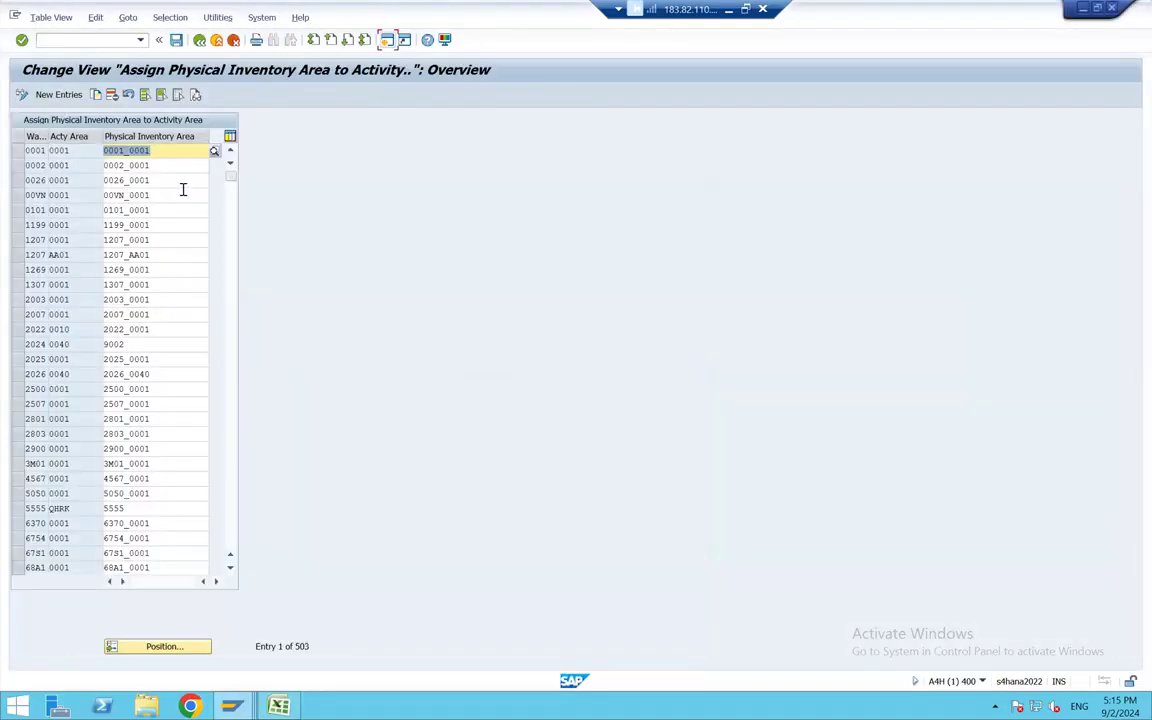
{"action": "key", "text": "F3"}
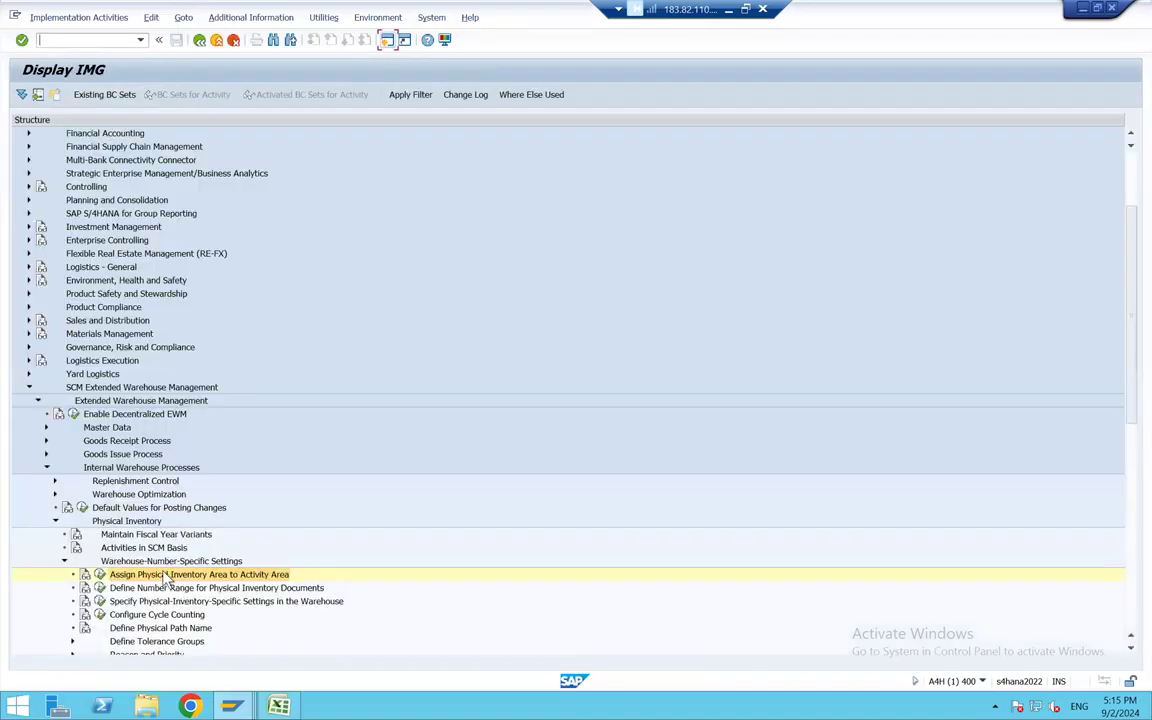
Step: Display the physical inventory document number range intervals for warehouse EPG1, and return to the IMG
{"action": "left_click", "coordinate": [101, 590]}
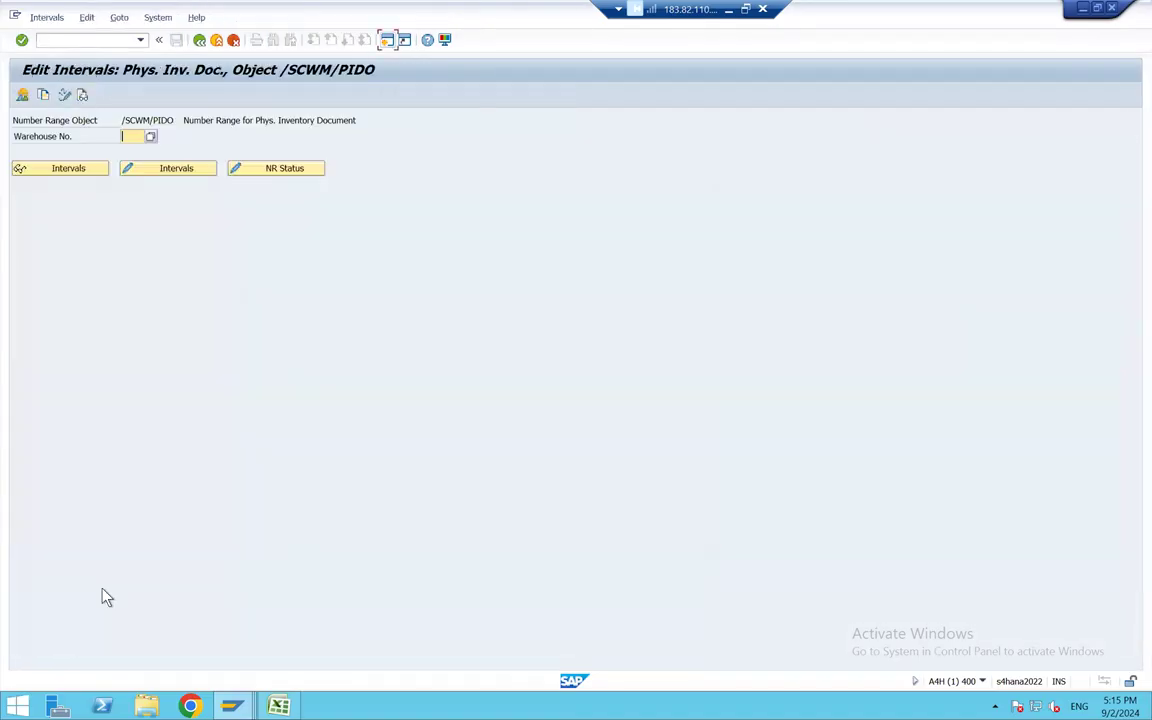
{"action": "type", "text": "EPG1"}
{"action": "left_click", "coordinate": [62, 170]}
{"action": "key", "text": "F3"}
{"action": "left_click", "coordinate": [199, 41]}
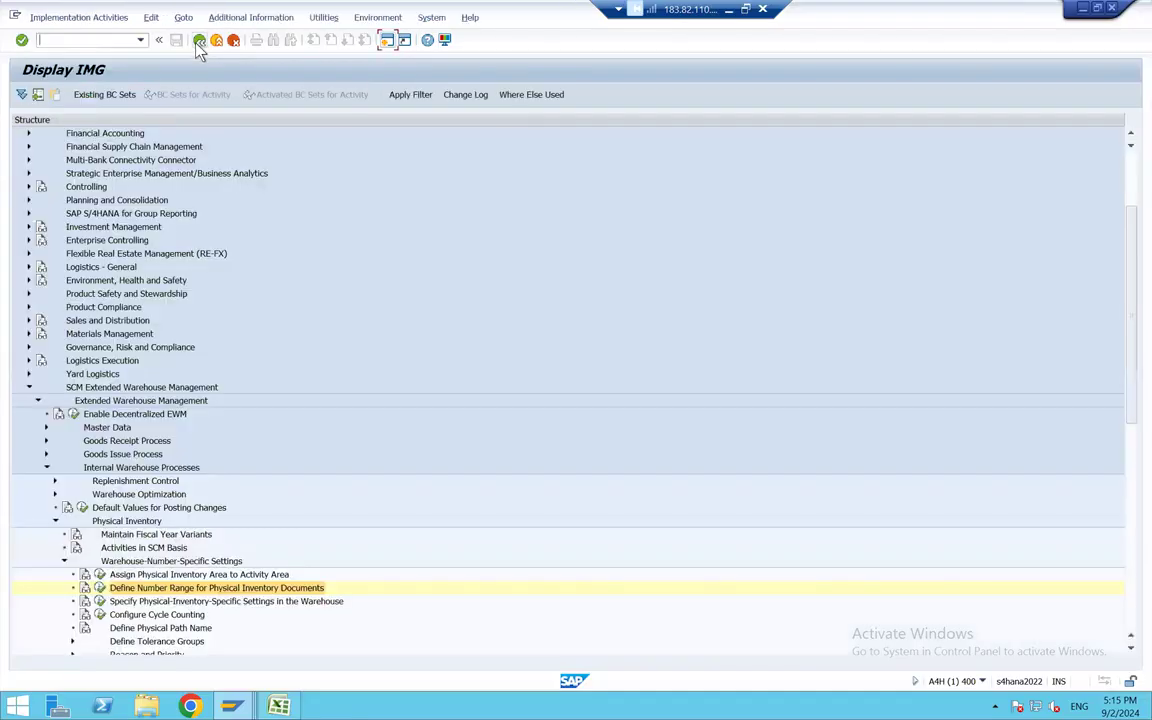
Step: Open the physical-inventory-specific warehouse settings, position the list on warehouse EPG1 and select its row
{"action": "left_click_drag", "start_coordinate": [1130, 261], "coordinate": [1134, 303]}
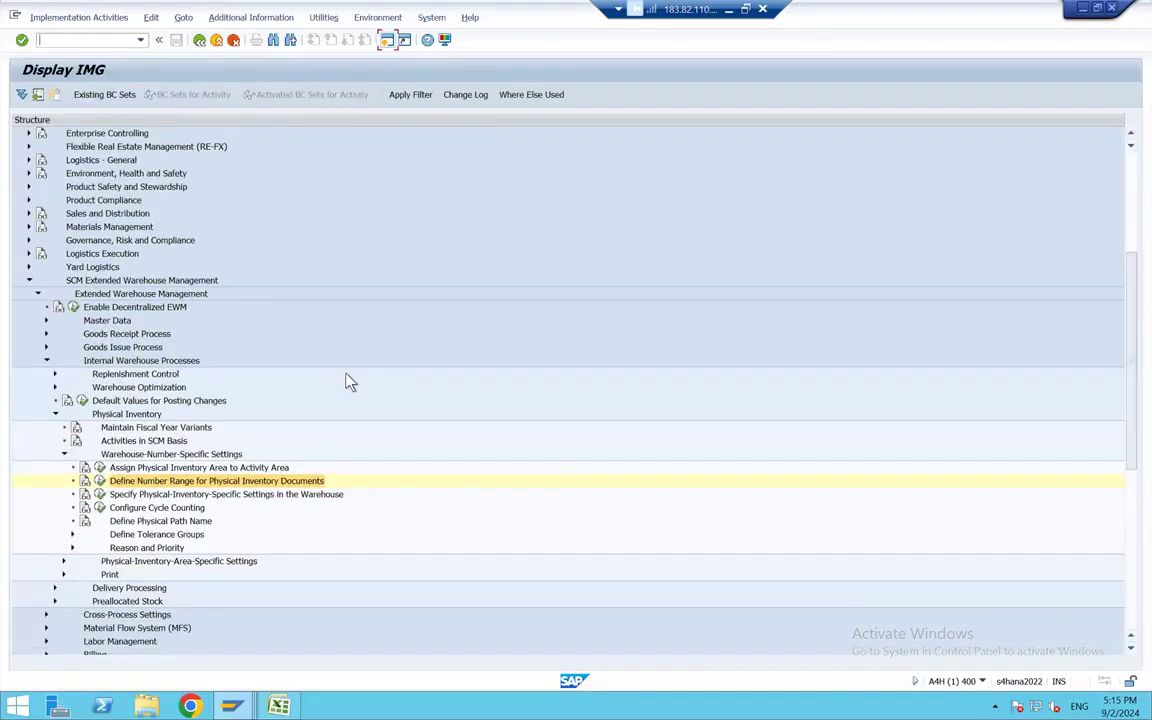
{"action": "left_click", "coordinate": [99, 495]}
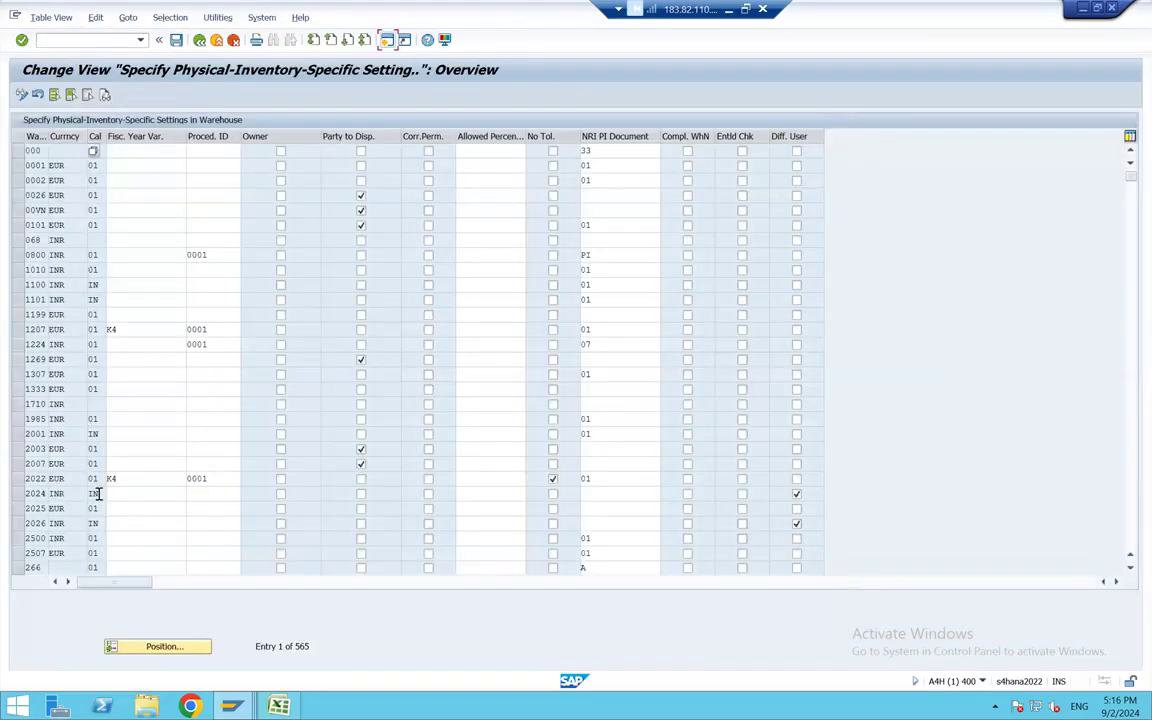
{"action": "left_click", "coordinate": [160, 649]}
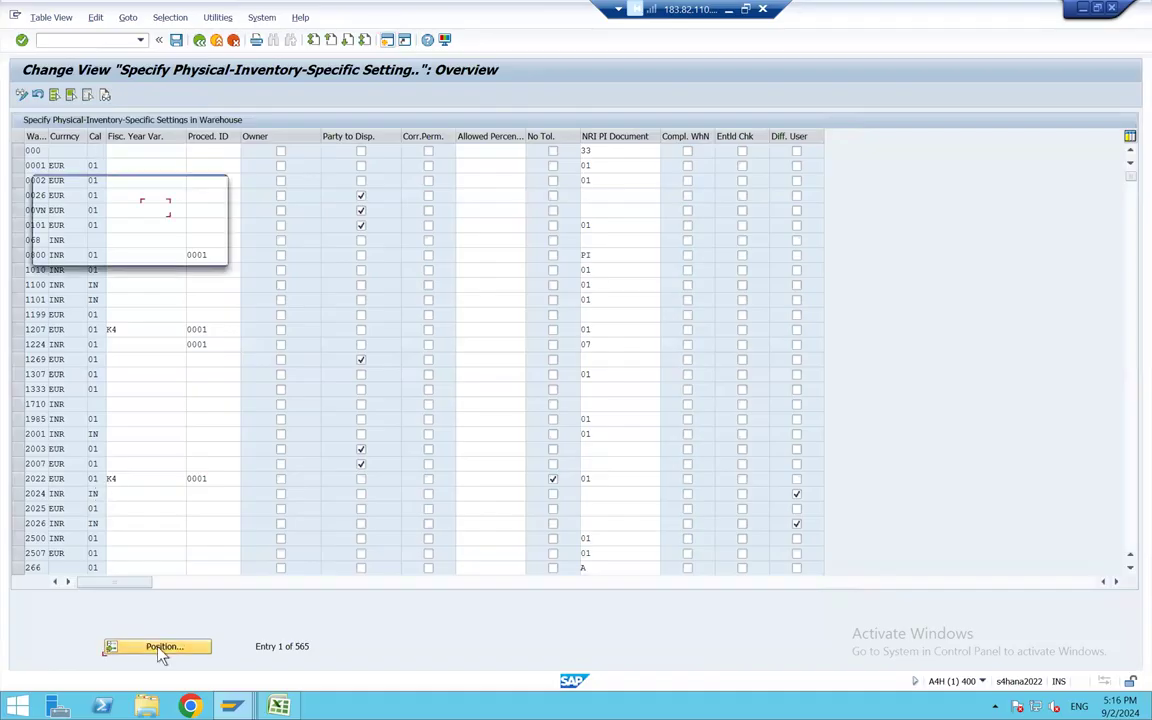
{"action": "type", "text": "EPG1"}
{"action": "key", "text": "Return"}
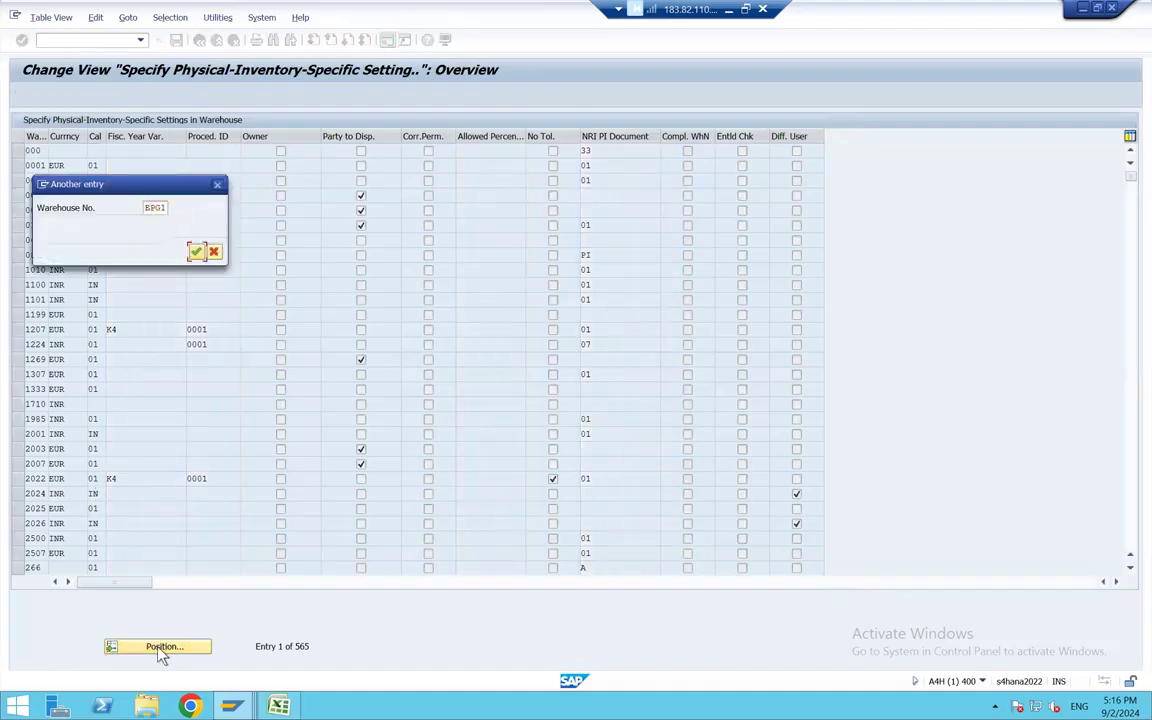
{"action": "key", "text": "Return"}
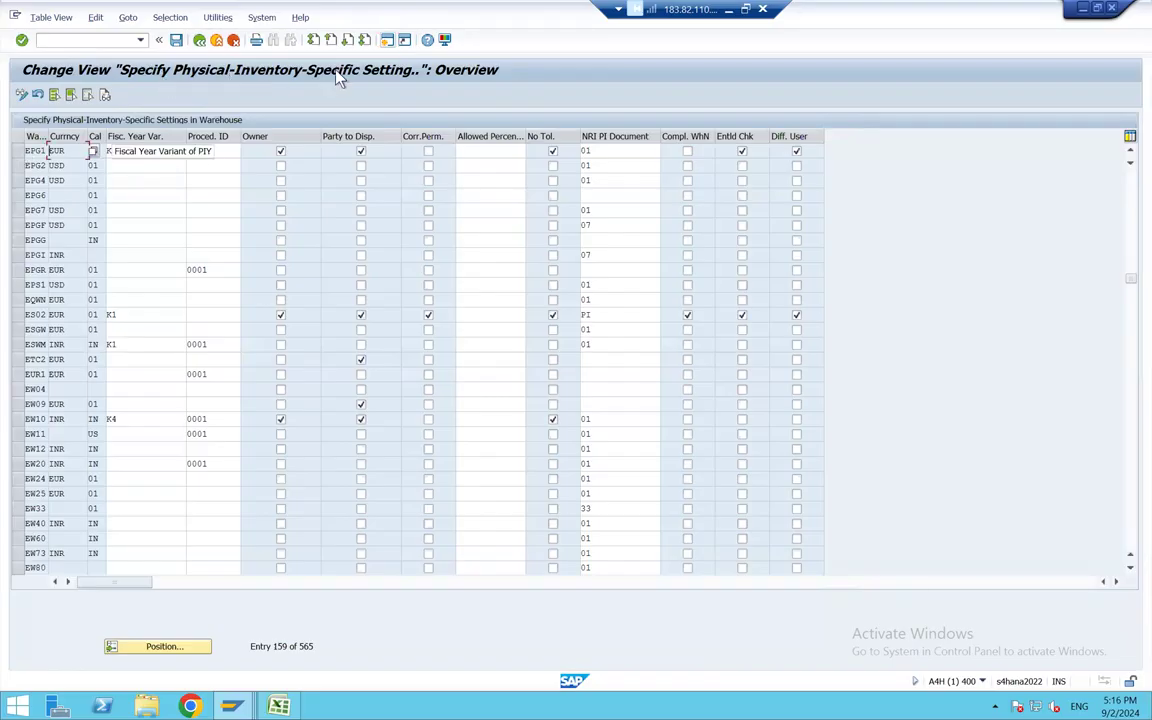
{"action": "left_click", "coordinate": [16, 151]}
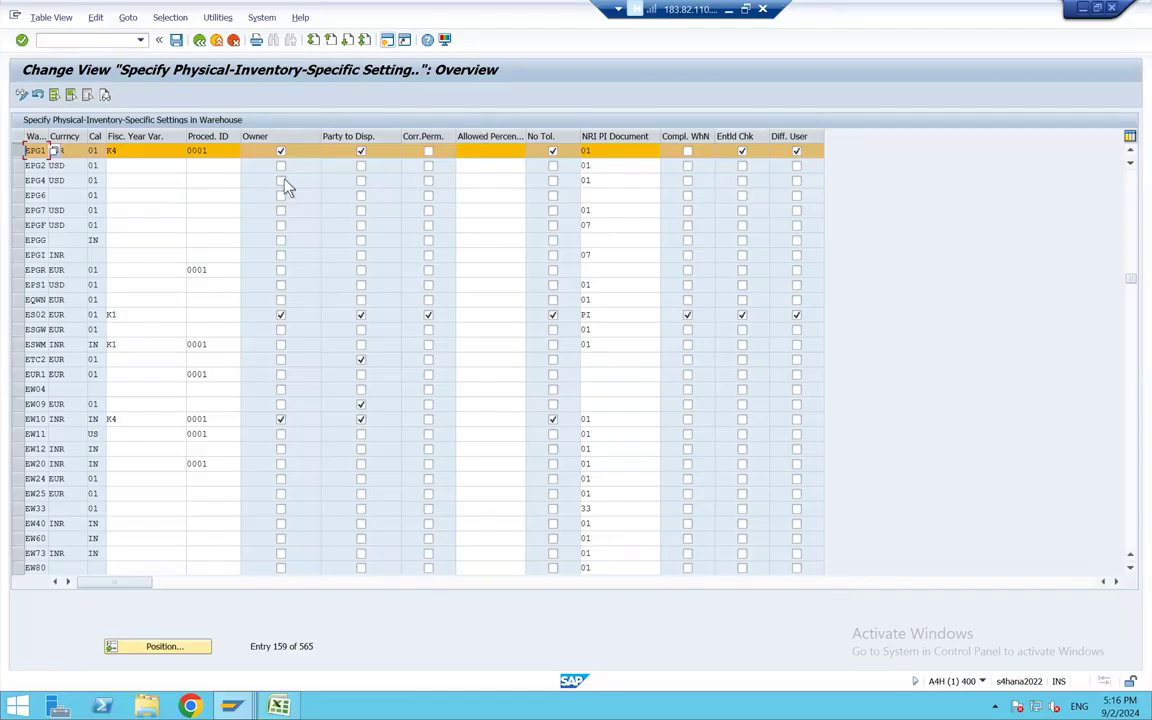
Step: Return to the IMG and expand Physical-Inventory-Area-Specific Settings under Physical Inventory
{"action": "key", "text": "F3"}
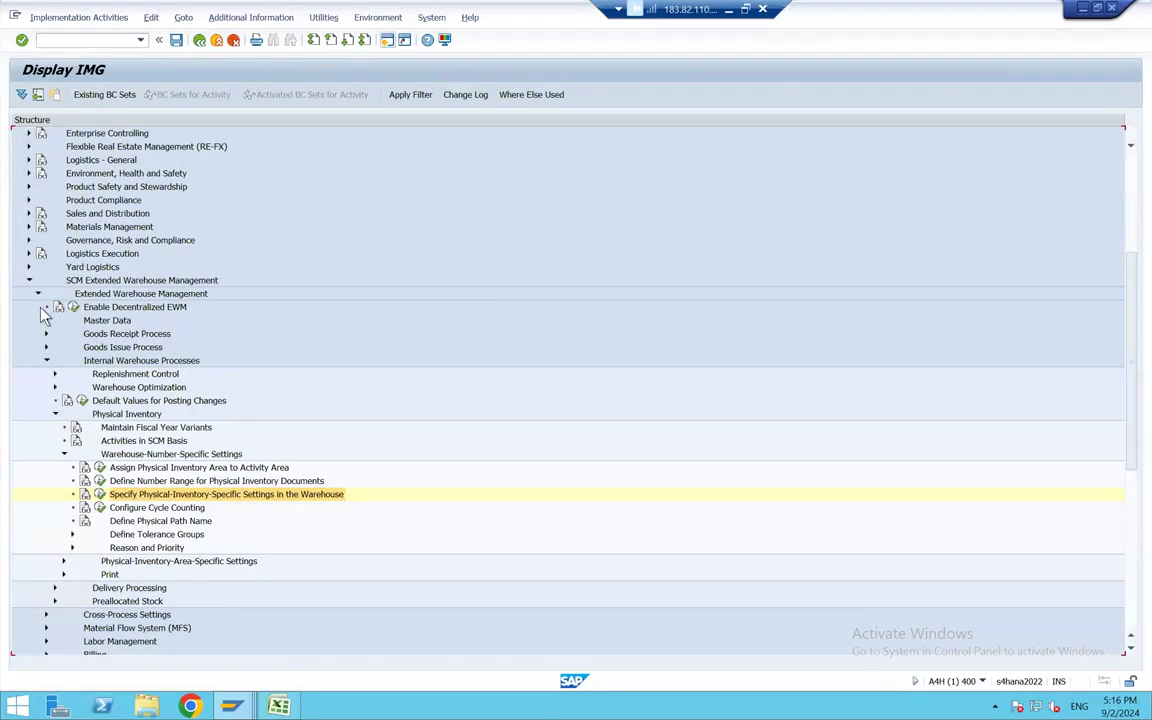
{"action": "left_click", "coordinate": [184, 497]}
{"action": "scroll", "coordinate": [187, 490], "scroll_direction": "down", "scroll_amount": 1}
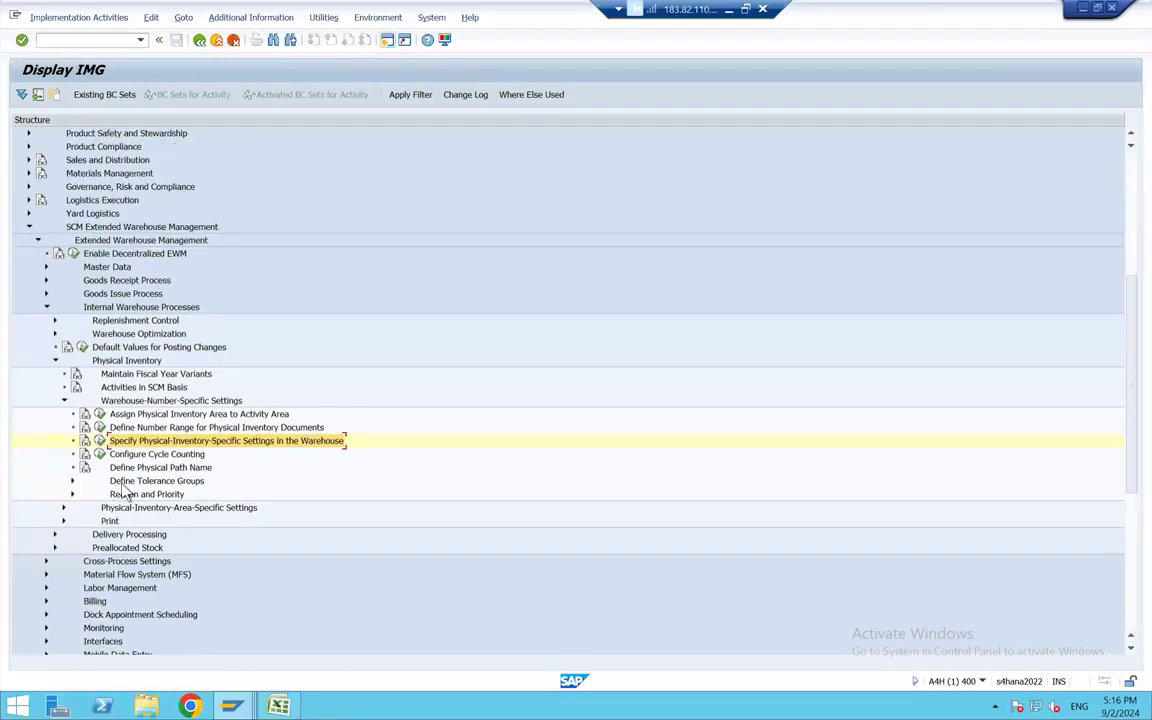
{"action": "scroll", "coordinate": [166, 480], "scroll_direction": "down", "scroll_amount": 1}
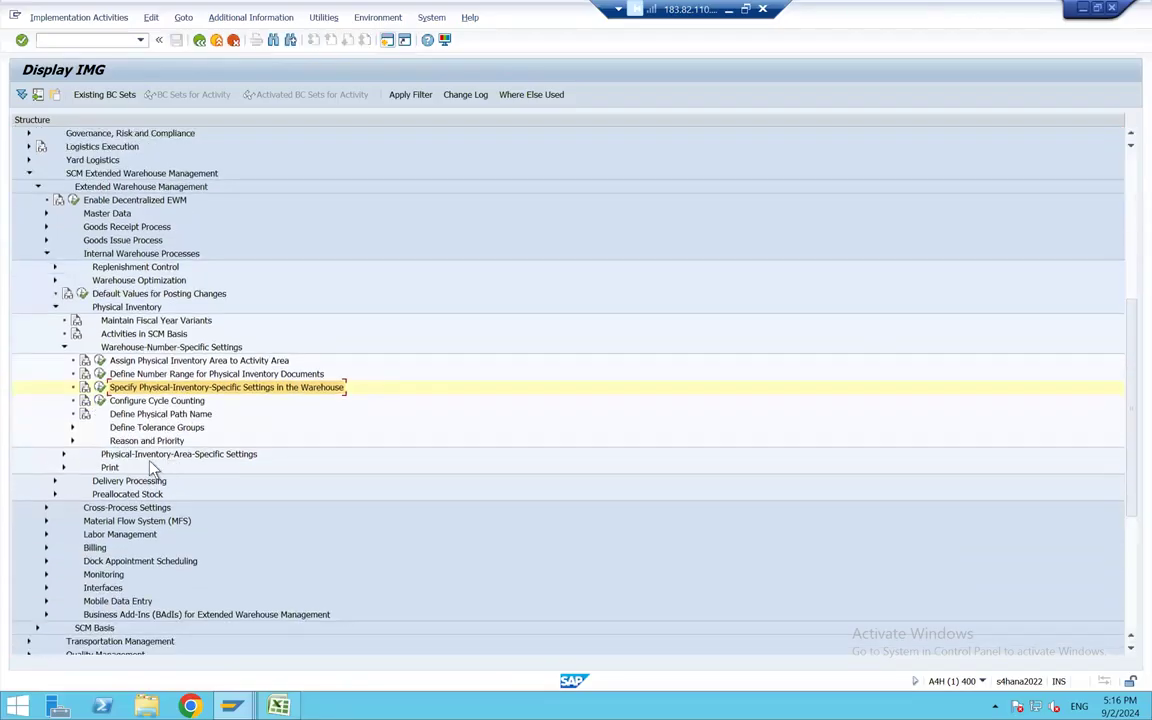
{"action": "left_click", "coordinate": [63, 454]}
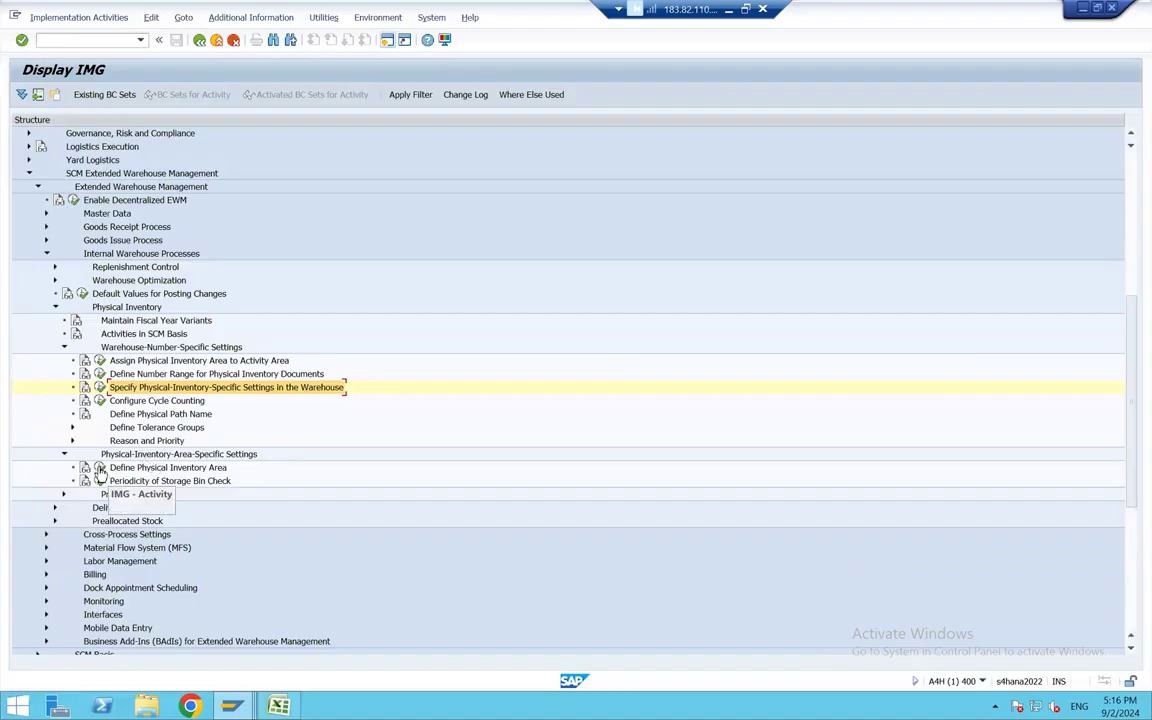
{"action": "key", "text": "alt+Tab"}
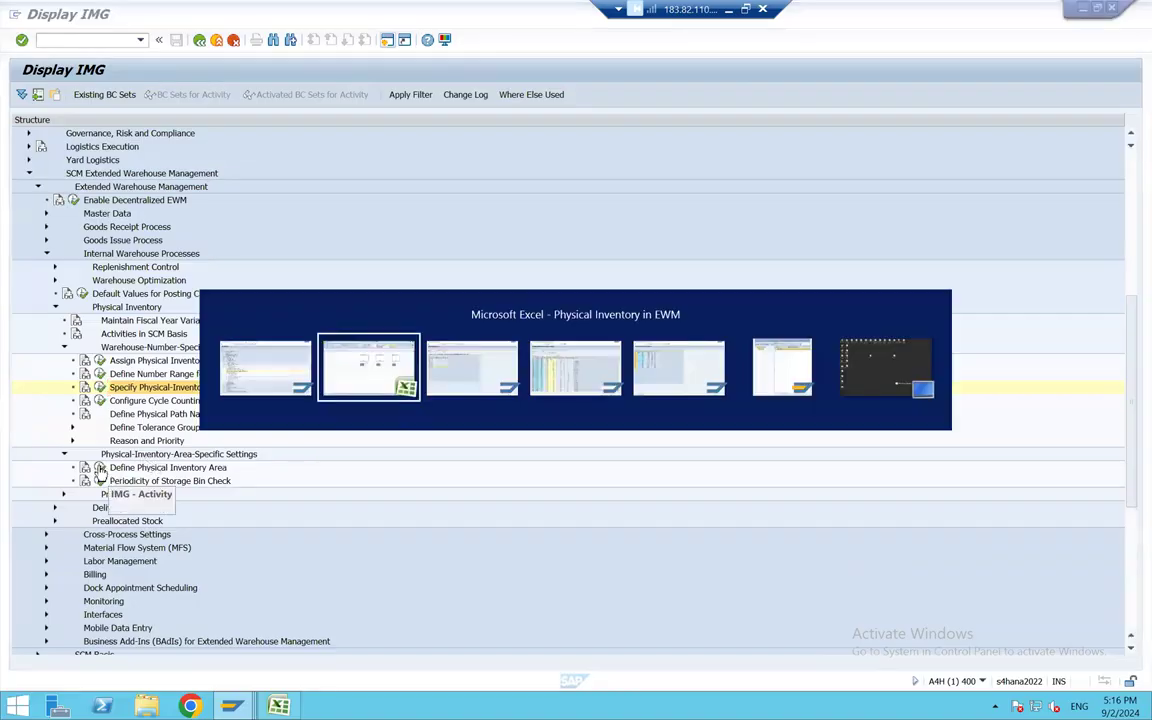
{"action": "key", "text": "alt+Tab"}
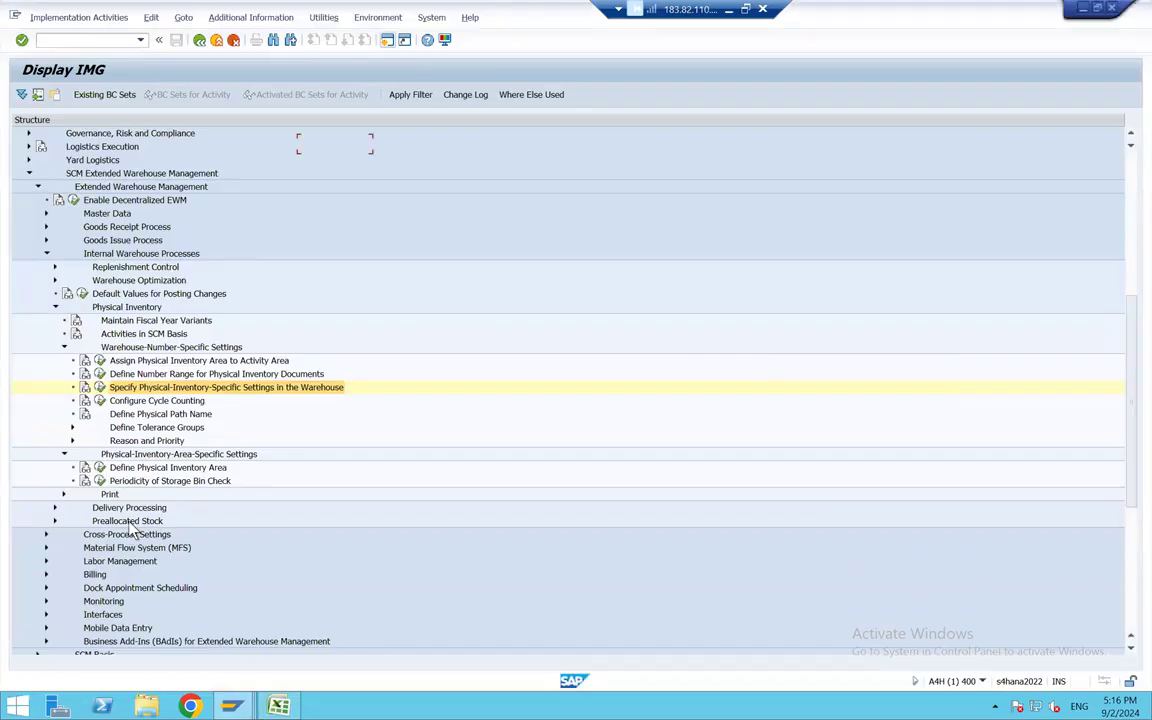
Step: Open Define Physical Inventory Area and position the list on physical inventory area PIAA
{"action": "left_click", "coordinate": [99, 468]}
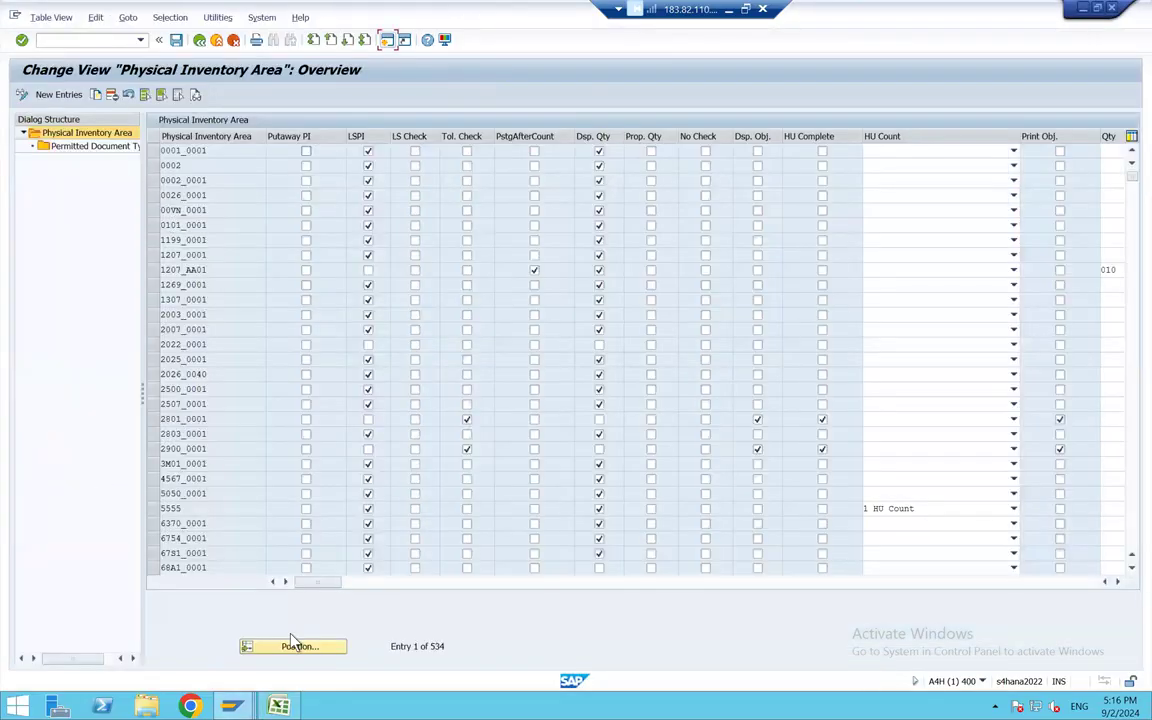
{"action": "left_click", "coordinate": [298, 648]}
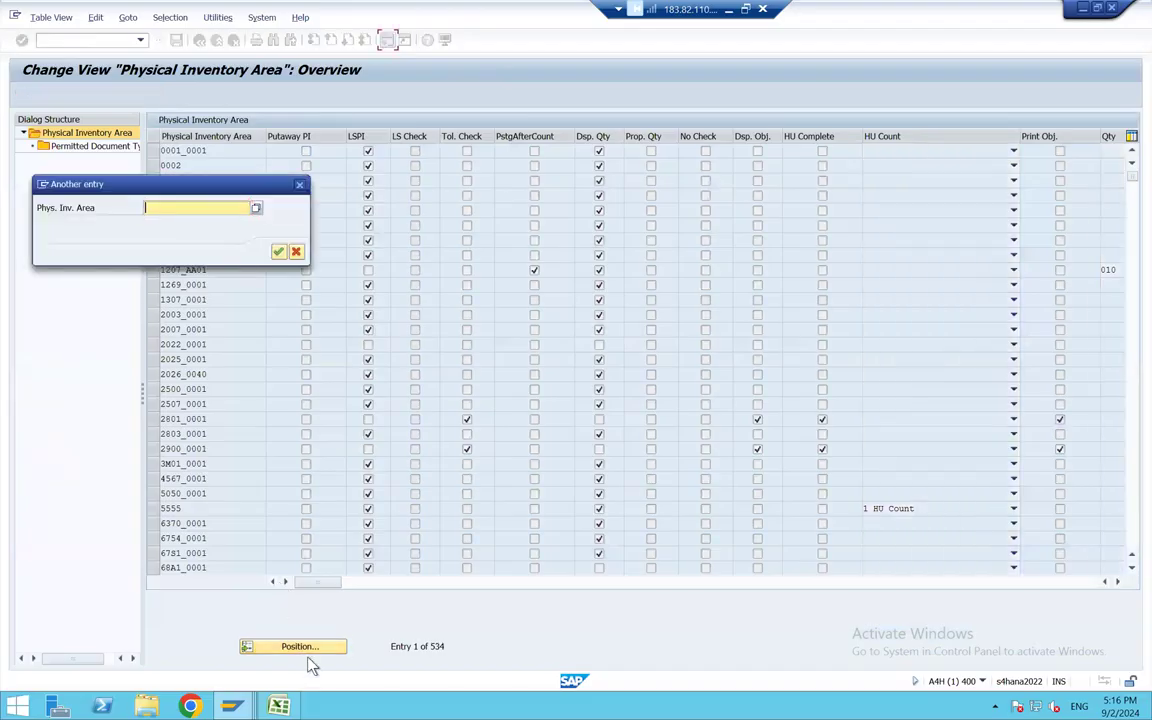
{"action": "type", "text": "PIAA"}
{"action": "key", "text": "Return"}
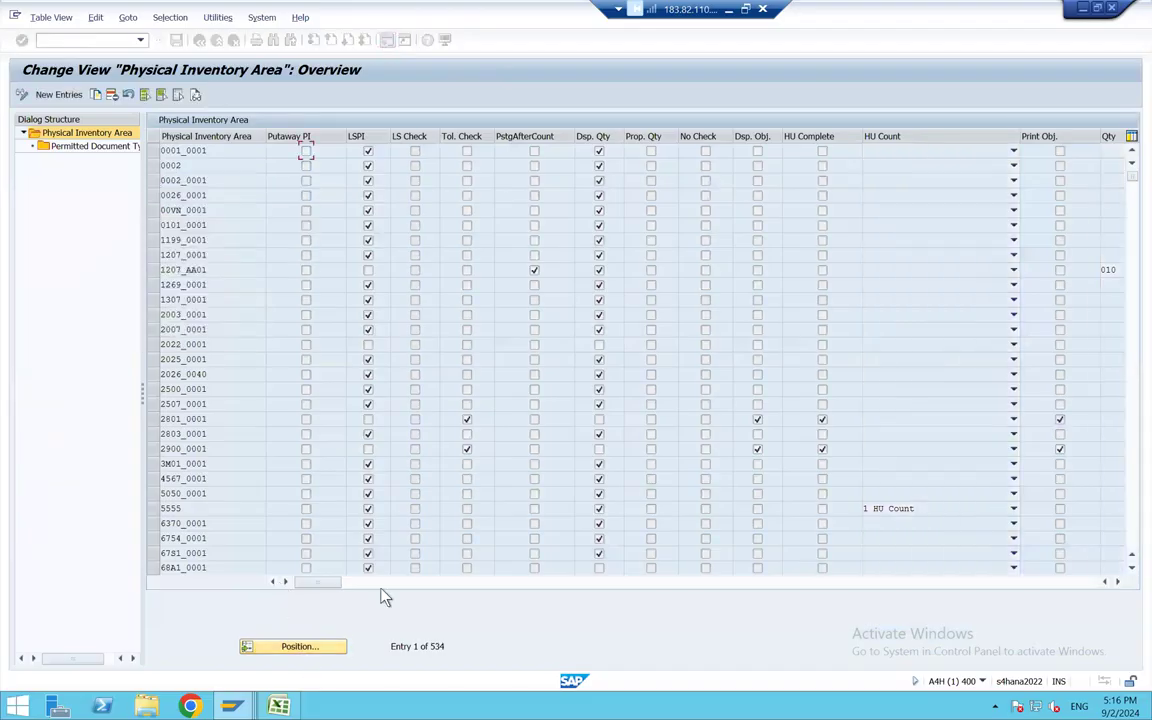
Step: Select physical inventory area PIAA, open its Permitted Document Types and examine the listed procedures
{"action": "left_click", "coordinate": [154, 150]}
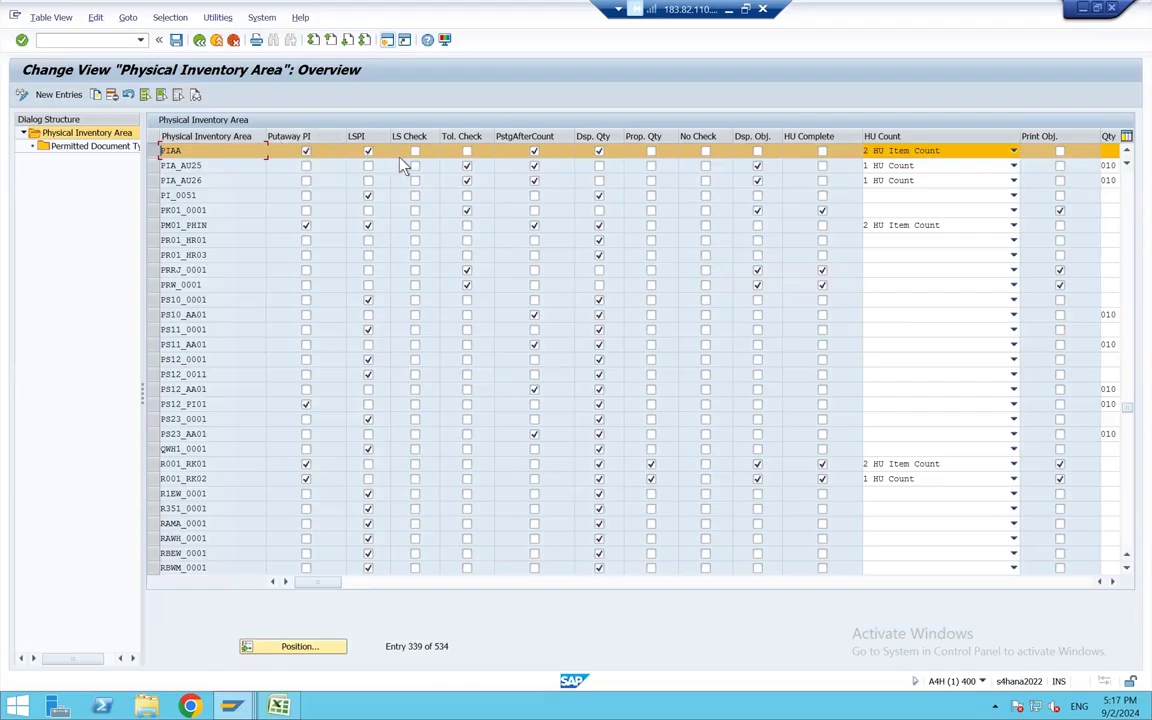
{"action": "left_click", "coordinate": [104, 147]}
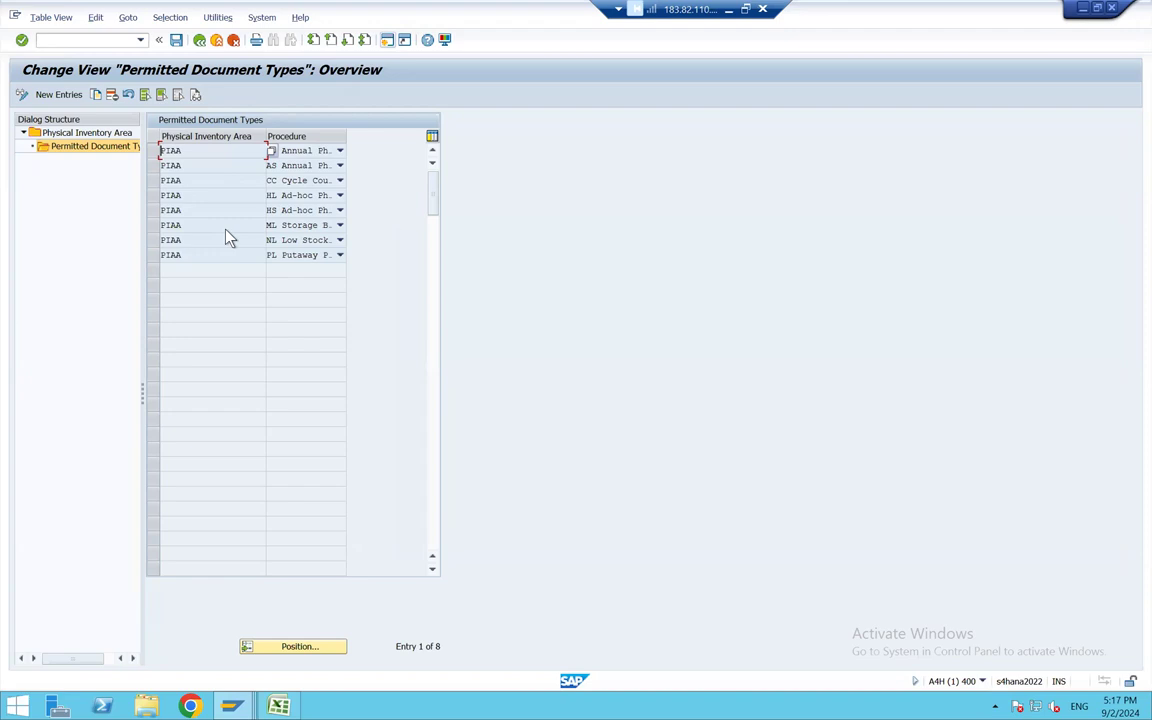
{"action": "left_click_drag", "start_coordinate": [188, 149], "coordinate": [149, 153]}
{"action": "left_click", "coordinate": [149, 156]}
{"action": "left_click", "coordinate": [302, 153]}
{"action": "key", "text": "Escape"}
Step: Delete all permitted procedures of area PIAA except HL and save the change in the proposed customizing request
{"action": "left_click", "coordinate": [146, 97]}
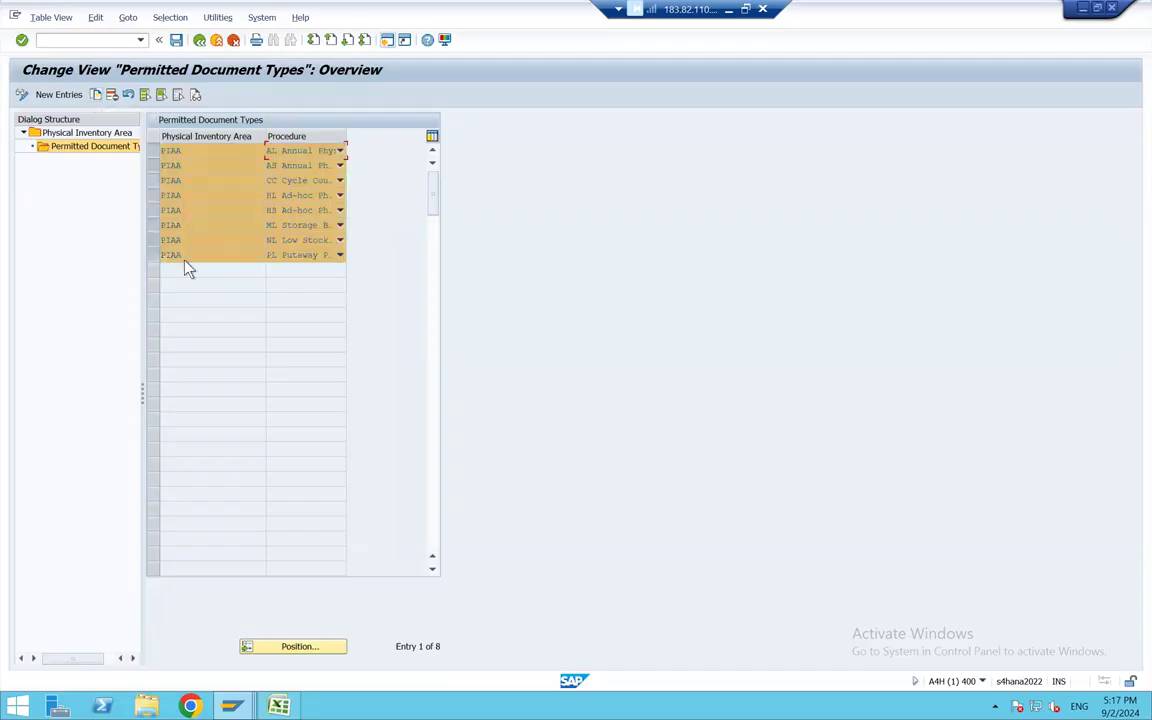
{"action": "left_click", "coordinate": [156, 211]}
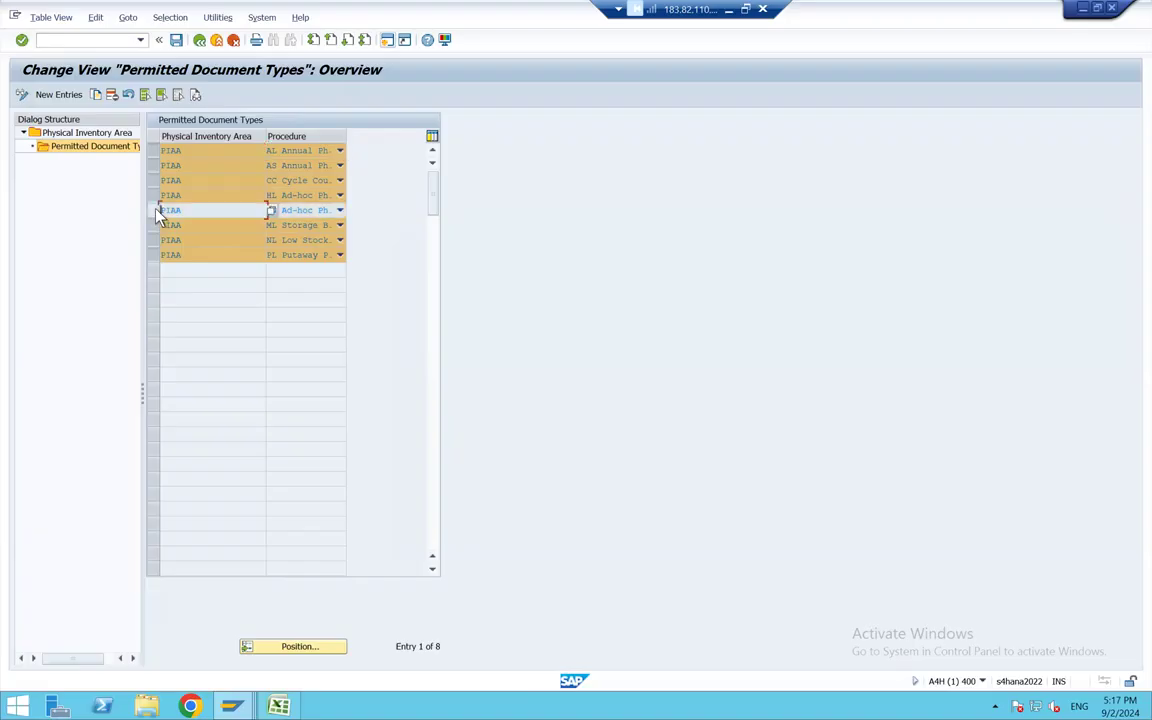
{"action": "left_click", "coordinate": [155, 196]}
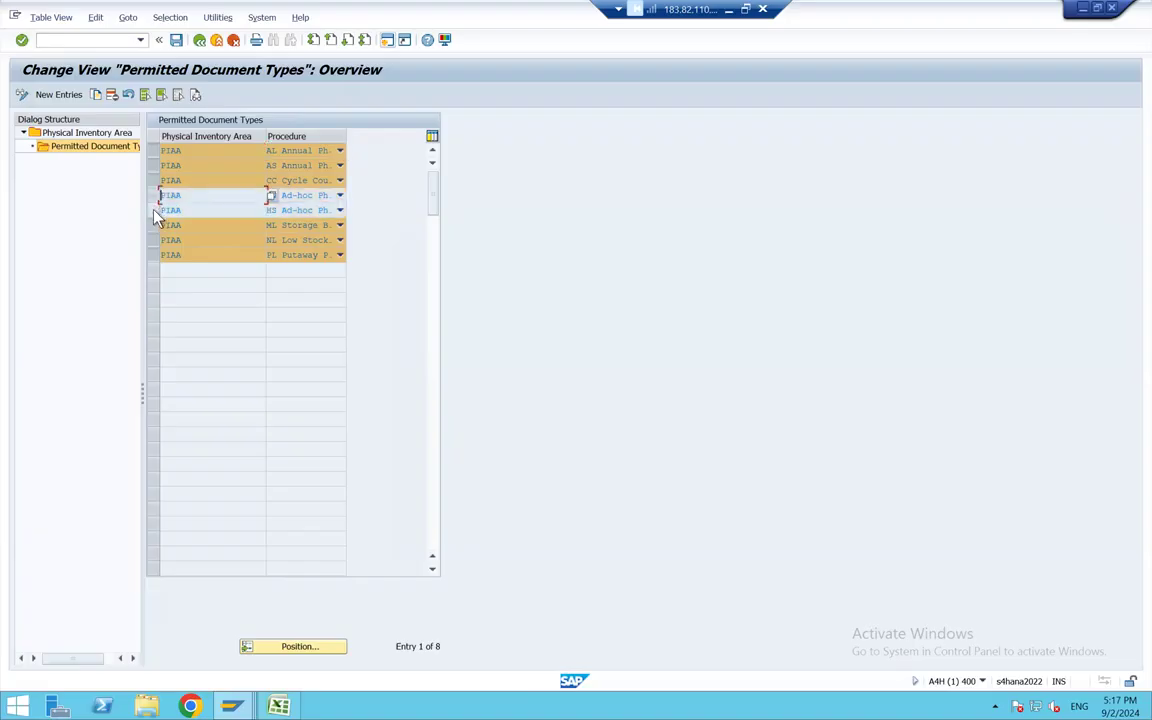
{"action": "left_click", "coordinate": [111, 94]}
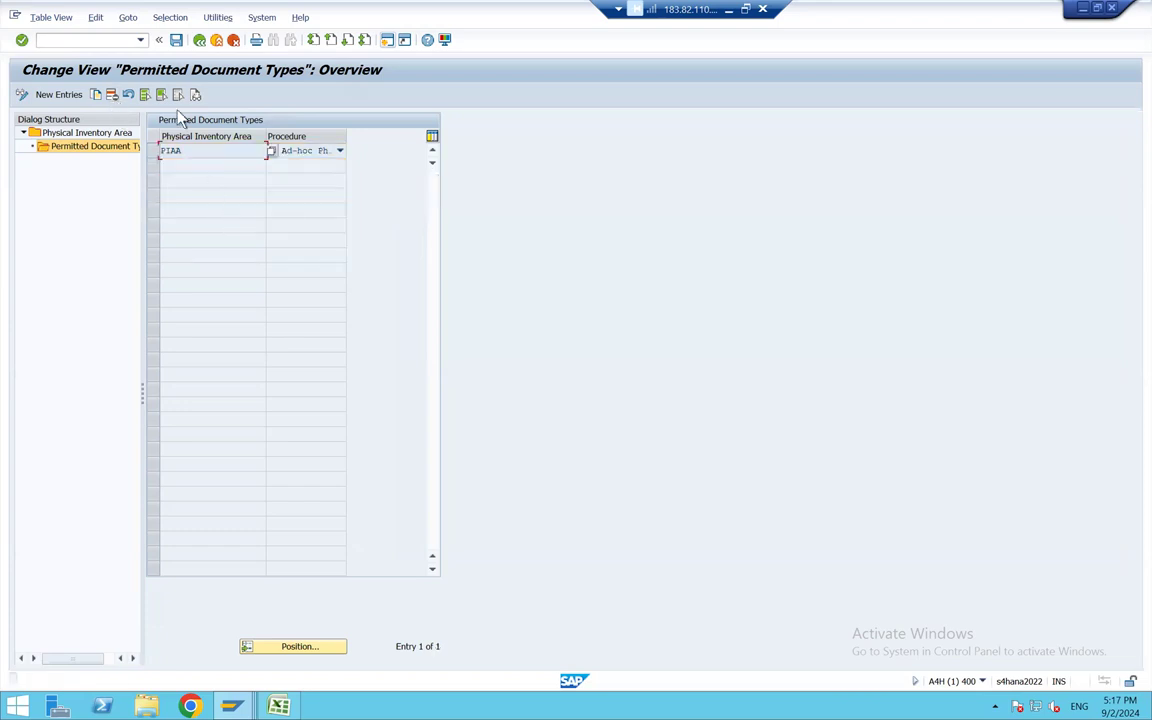
{"action": "left_click", "coordinate": [177, 42]}
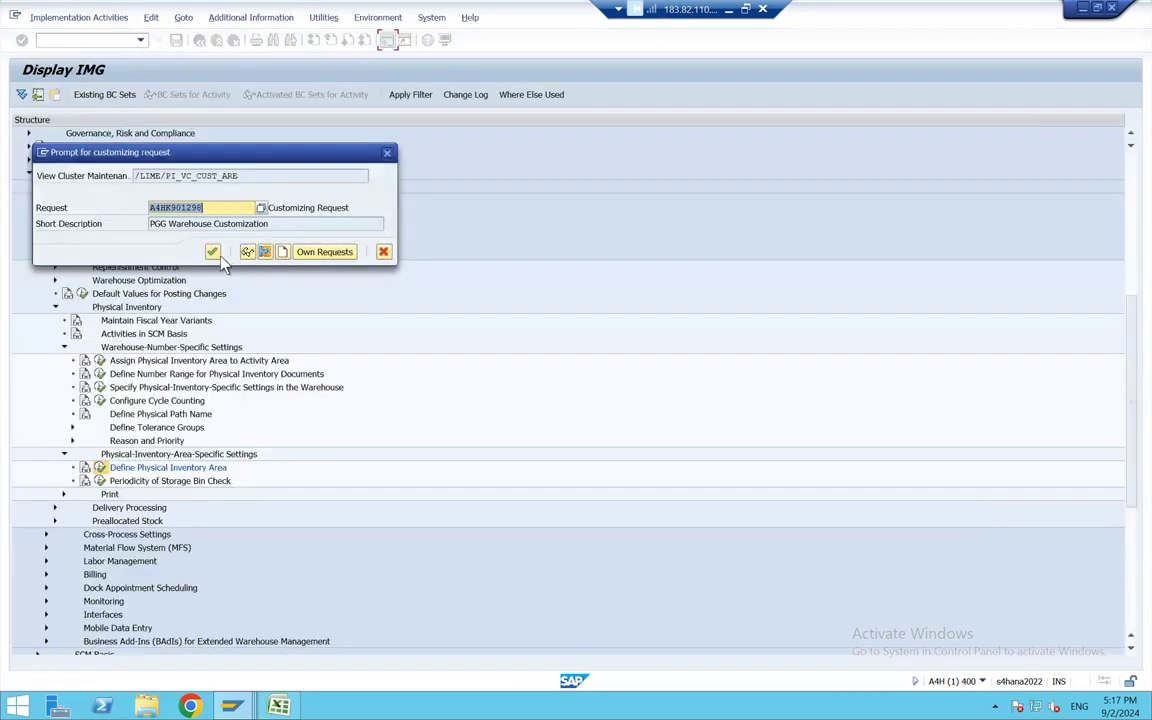
{"action": "left_click", "coordinate": [212, 252]}
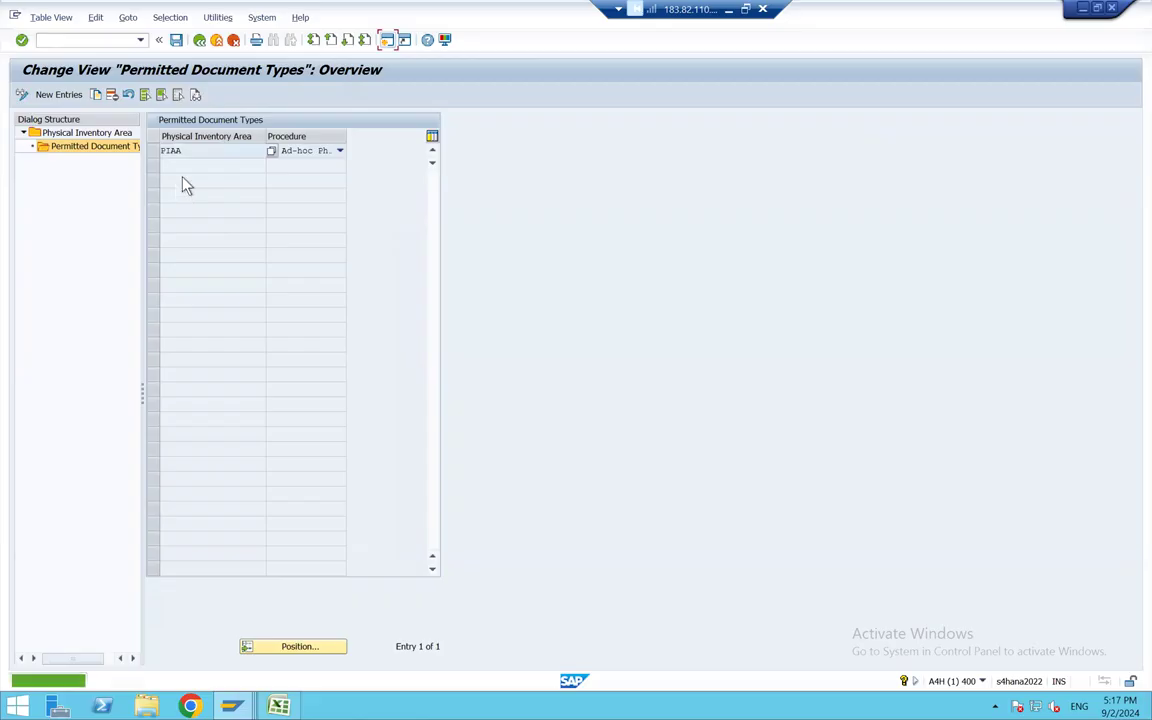
{"action": "left_click", "coordinate": [197, 150]}
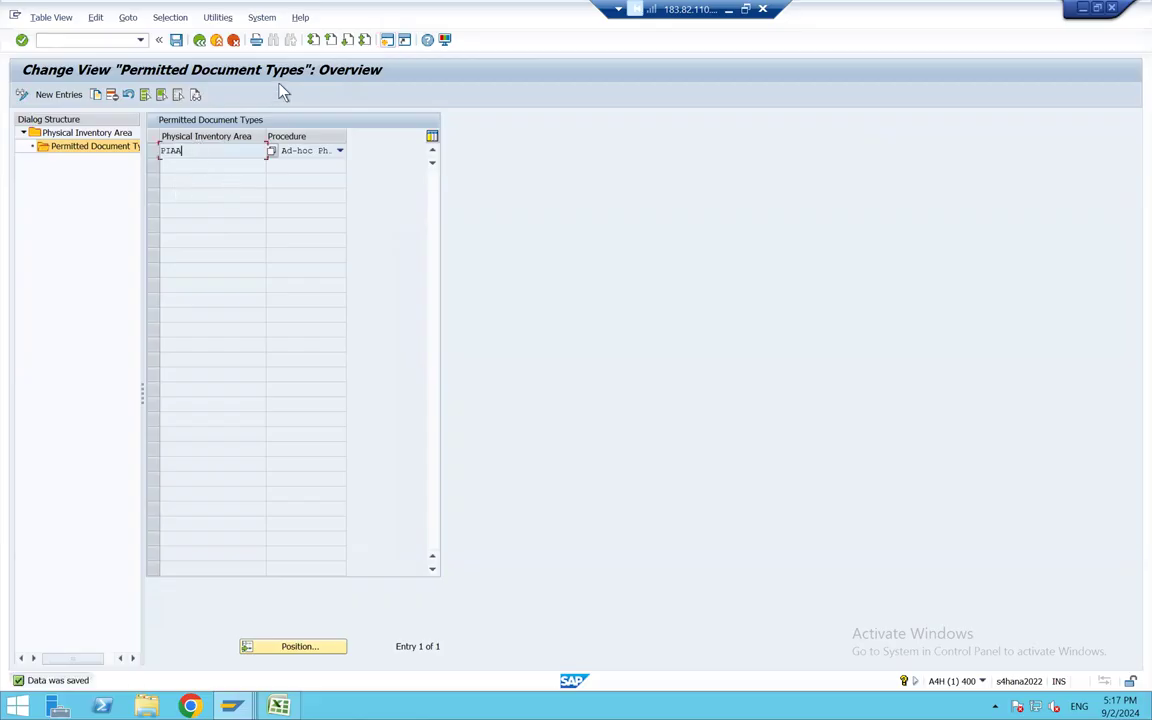
Step: Open transaction /SCWM/PI_CREATE in a new session and set the default physical inventory procedure to HS for warehouse EPG1
{"action": "left_click", "coordinate": [102, 39]}
{"action": "type", "text": "/o/SCWM/PI_CREATE"}
{"action": "key", "text": "Return"}
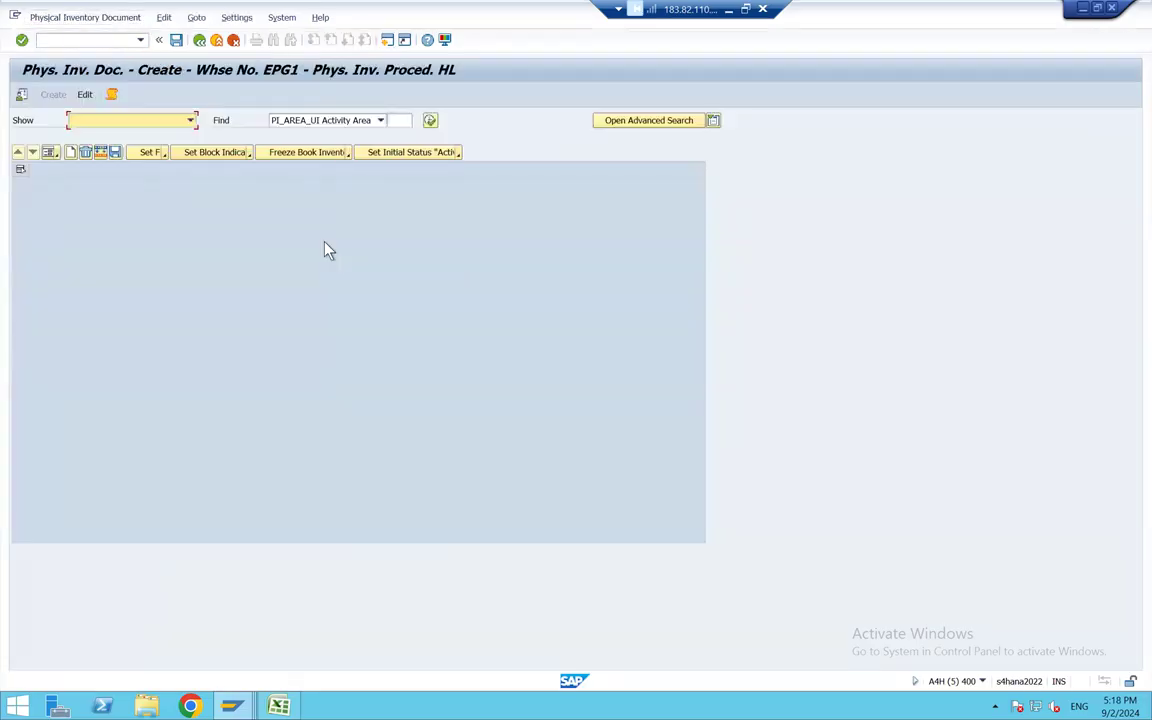
{"action": "left_click", "coordinate": [21, 97]}
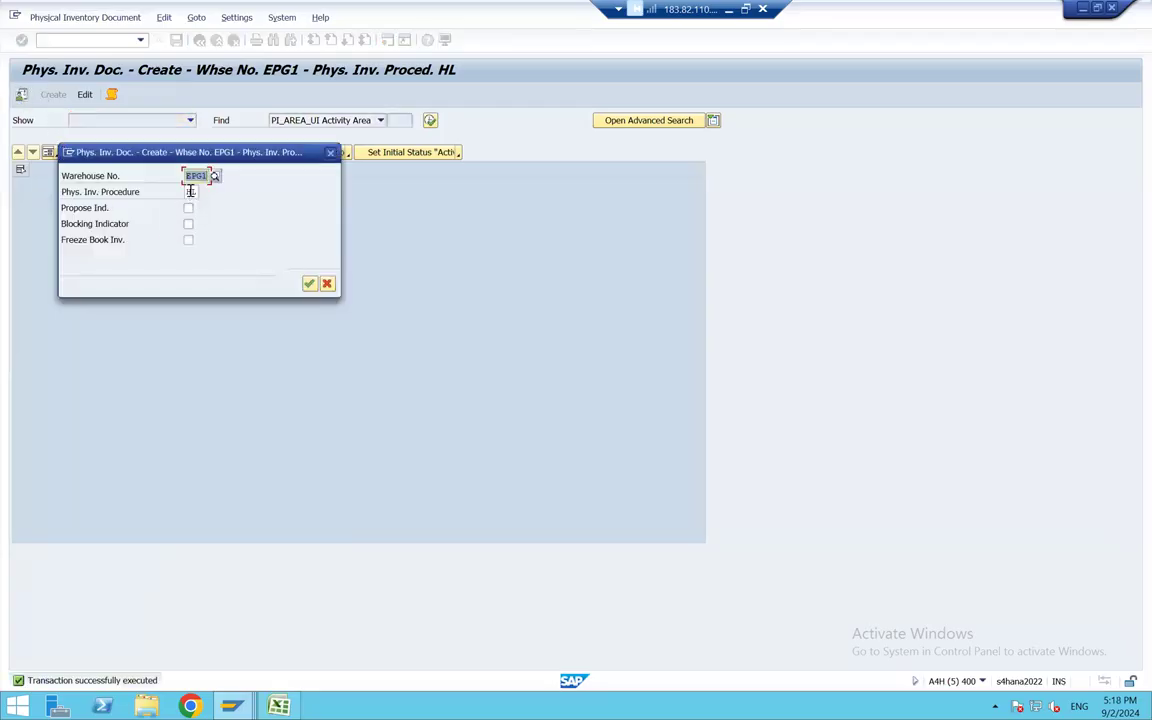
{"action": "left_click", "coordinate": [190, 191]}
{"action": "key", "text": "Return"}
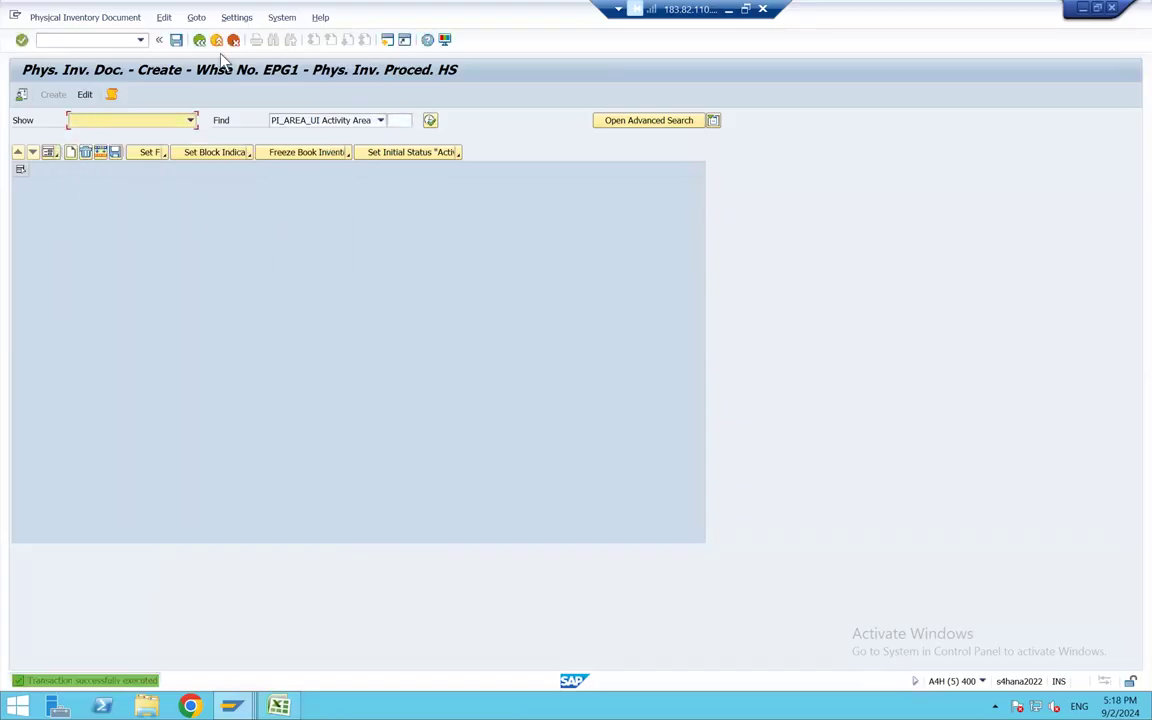
Step: Look through the available search criteria and choose Storage Bin as the criterion
{"action": "left_click", "coordinate": [380, 120]}
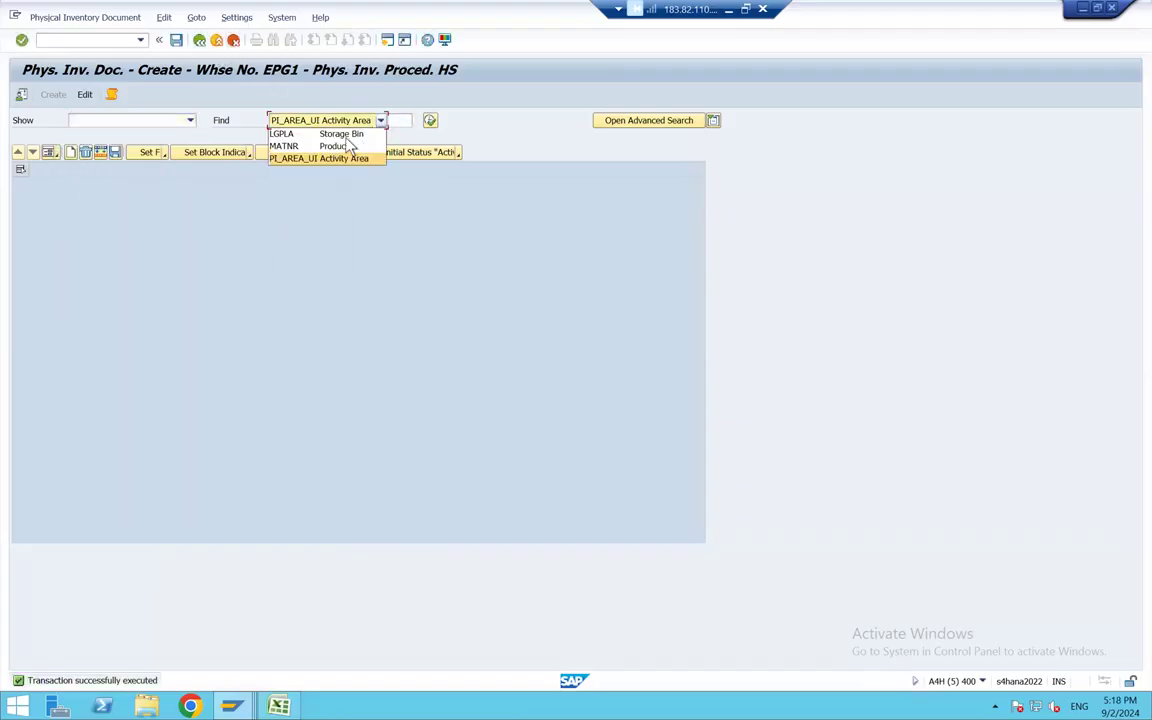
{"action": "left_click", "coordinate": [337, 162]}
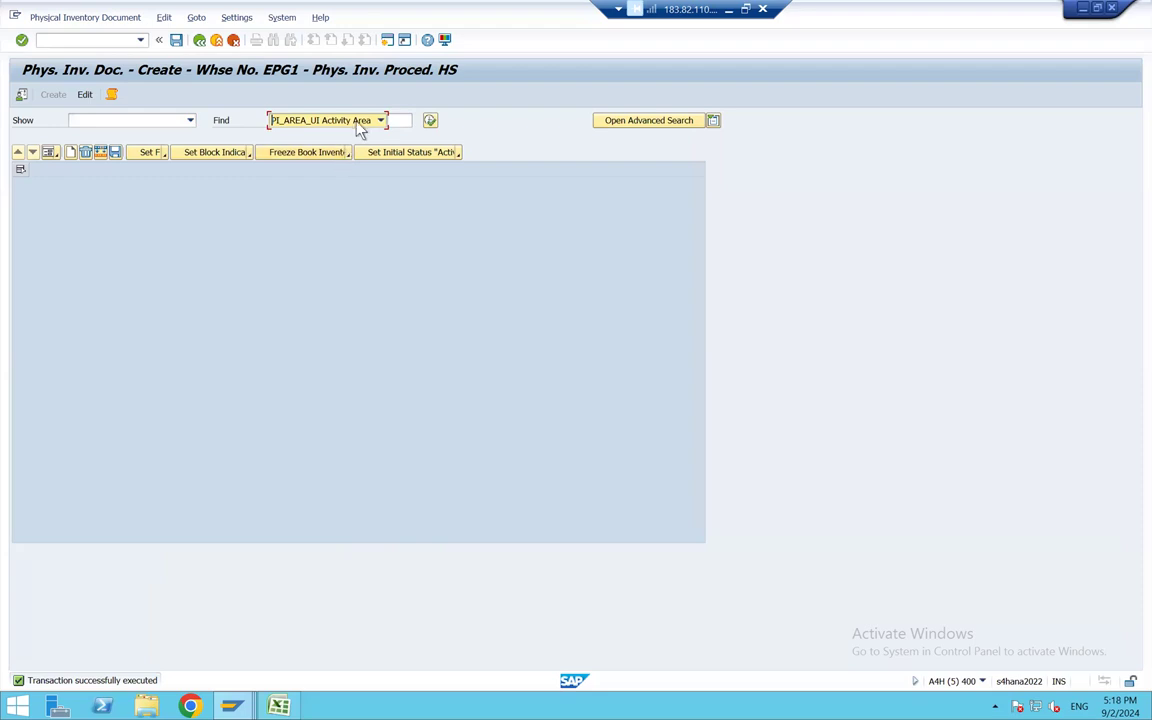
{"action": "left_click", "coordinate": [379, 121]}
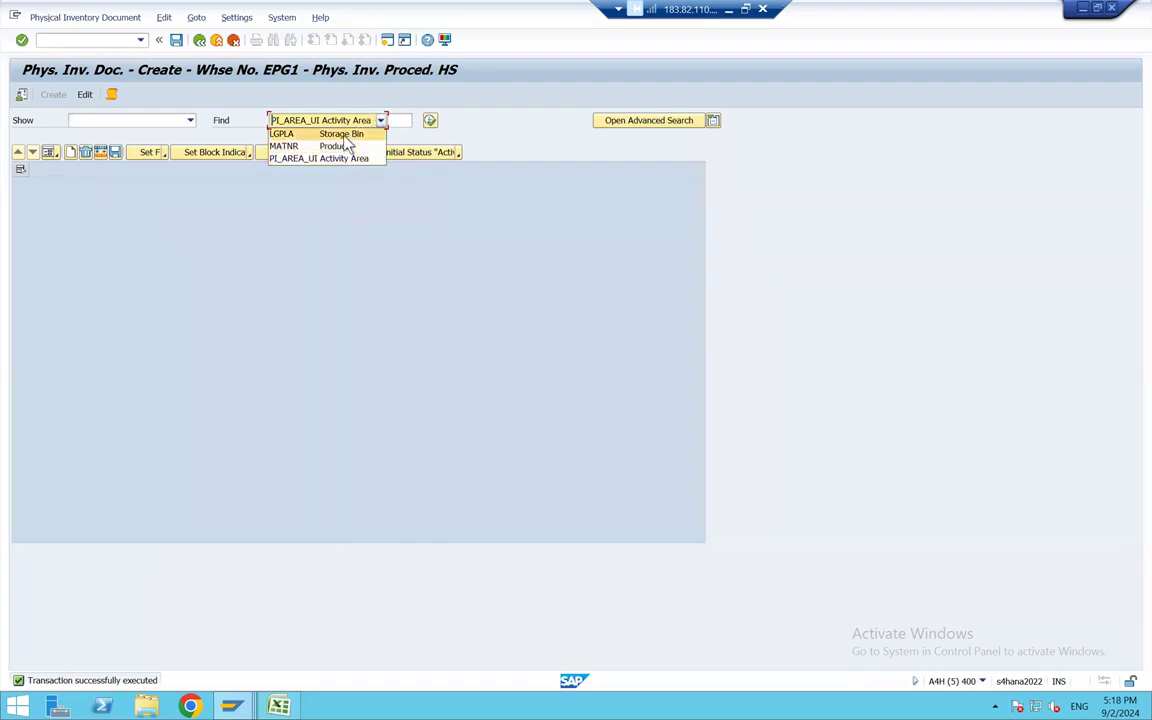
{"action": "left_click", "coordinate": [343, 136]}
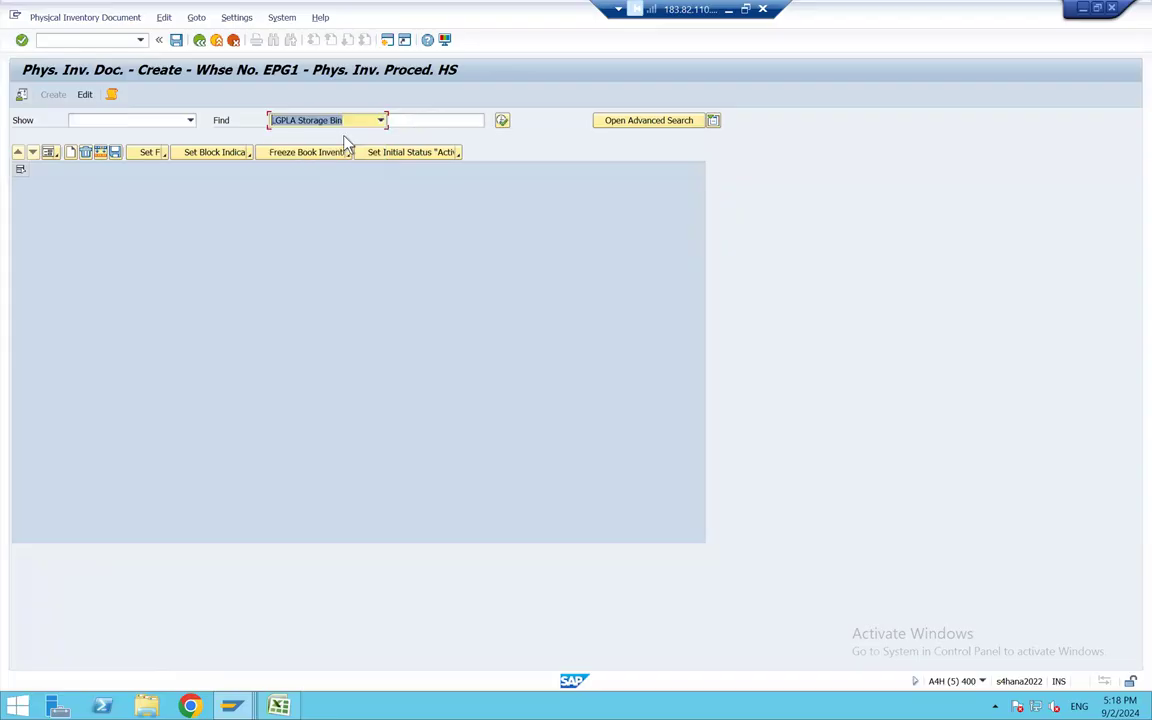
{"action": "left_click", "coordinate": [406, 121]}
Step: Review the available physical inventory procedures in the default values and accept HS
{"action": "left_click", "coordinate": [21, 94]}
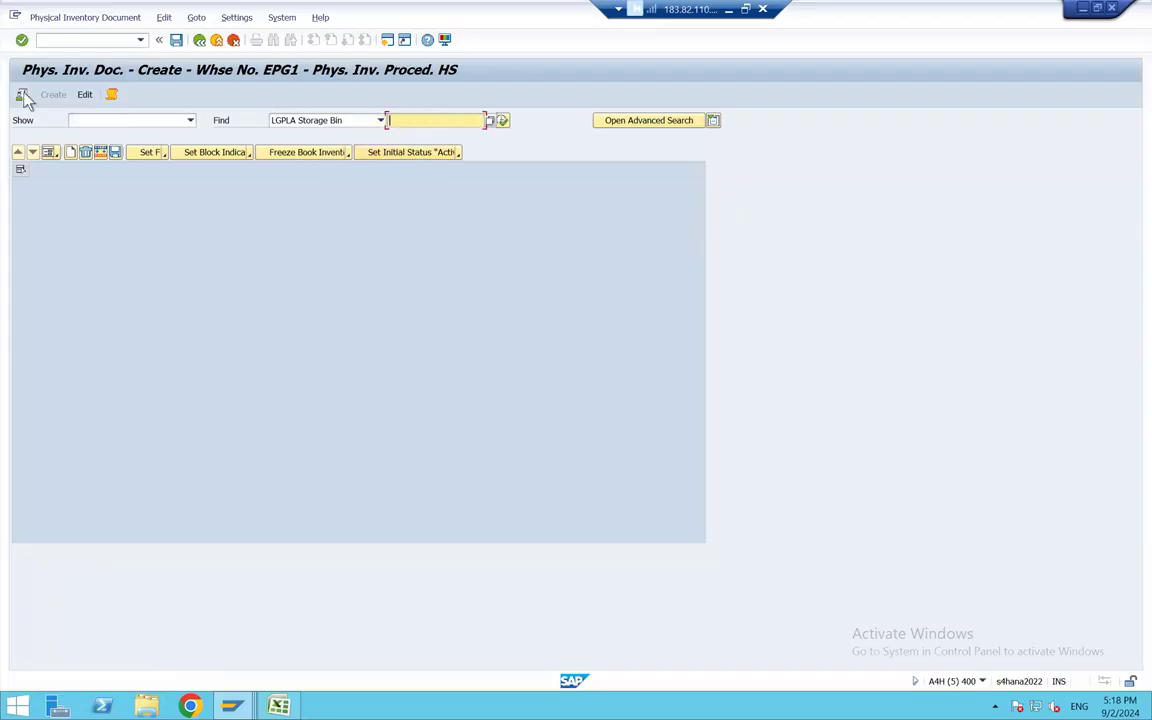
{"action": "left_click", "coordinate": [190, 191]}
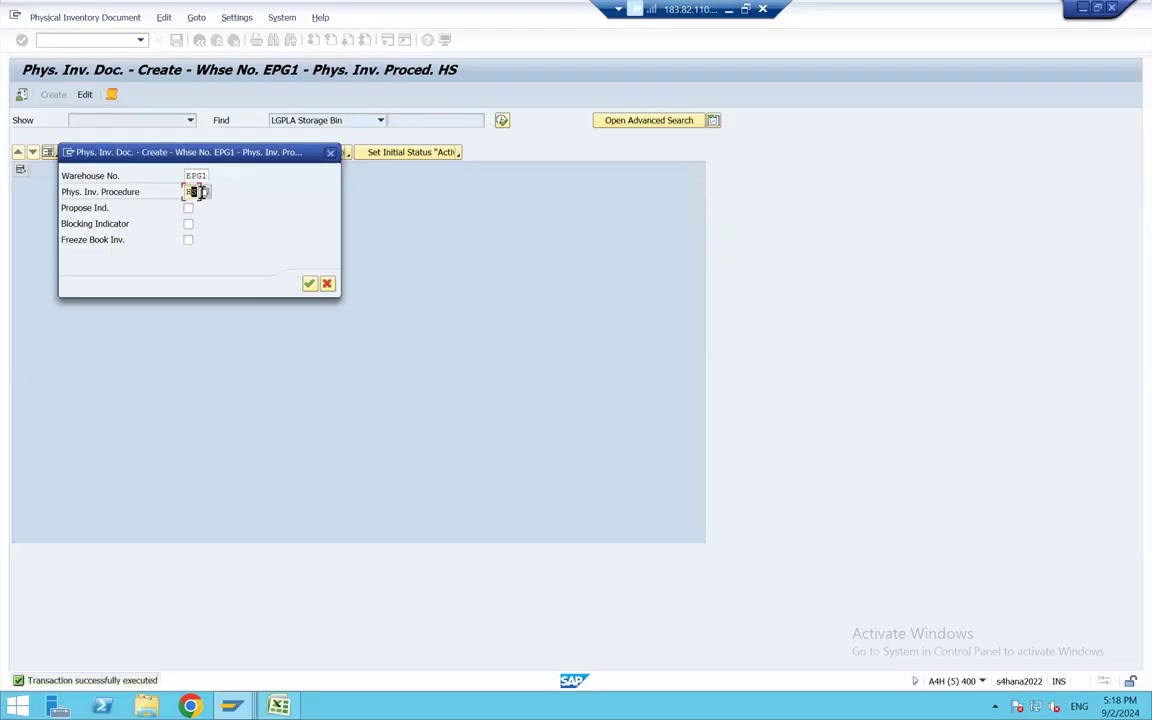
{"action": "left_click", "coordinate": [204, 191]}
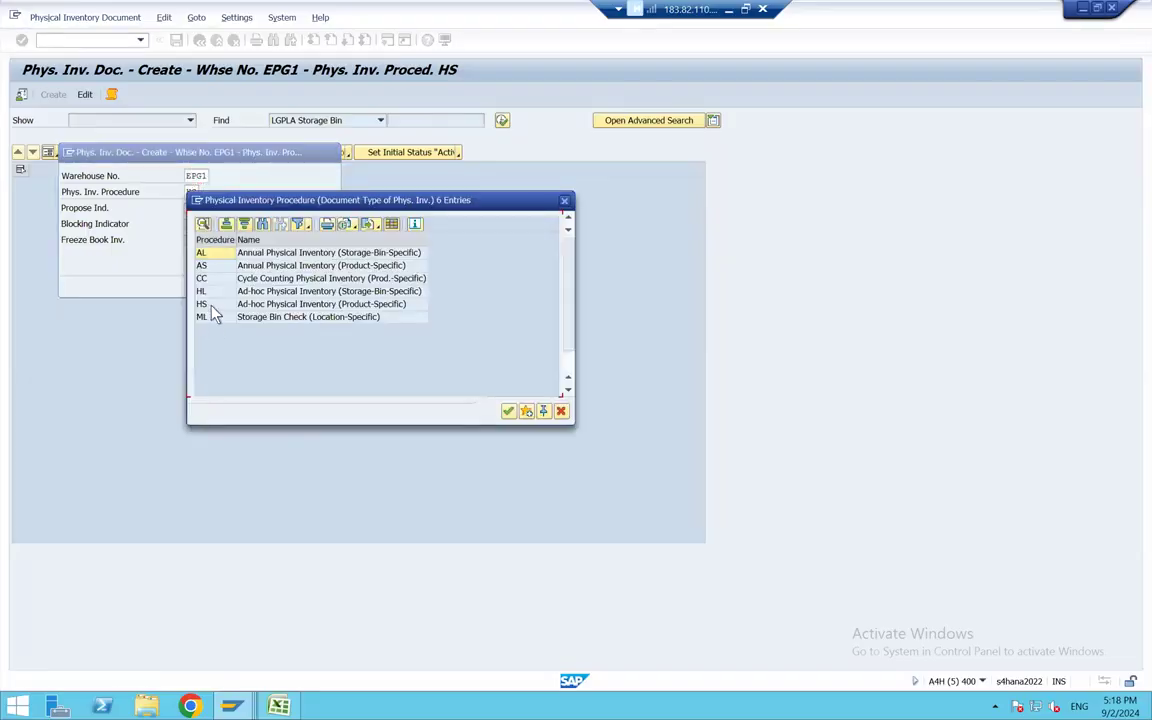
{"action": "double_click", "coordinate": [376, 314]}
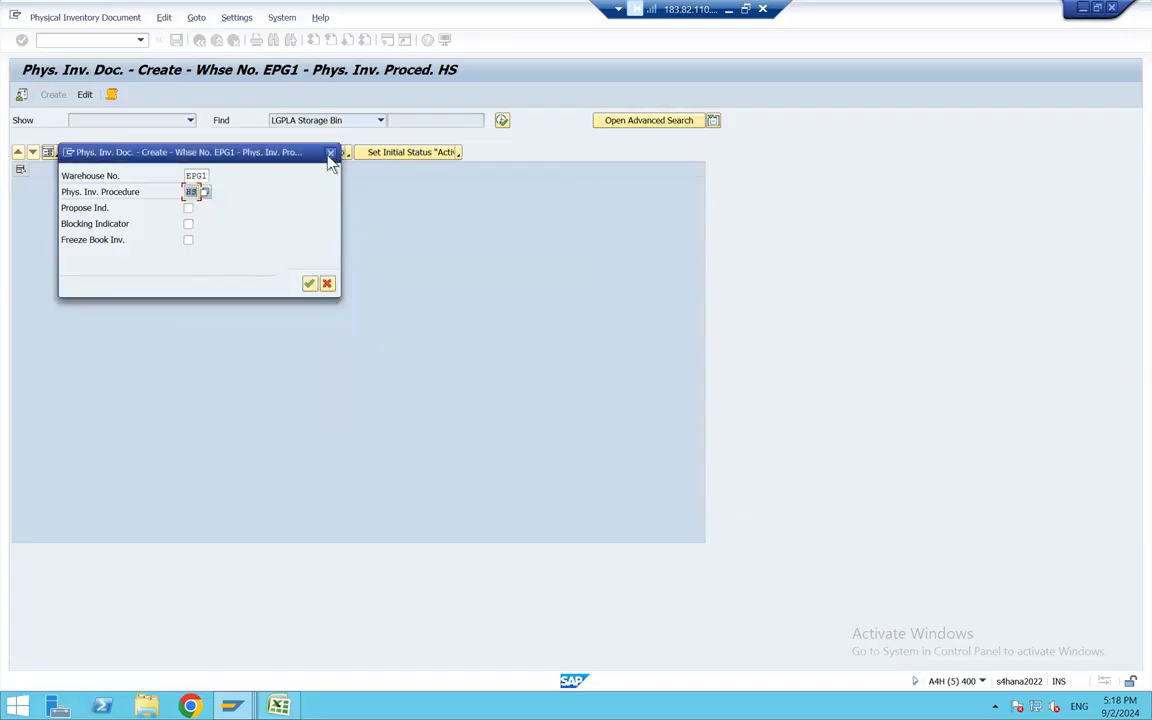
{"action": "key", "text": "Return"}
Step: Search by activity area PIAA under procedure HS, read the resulting log messages and close the log
{"action": "left_click", "coordinate": [348, 121]}
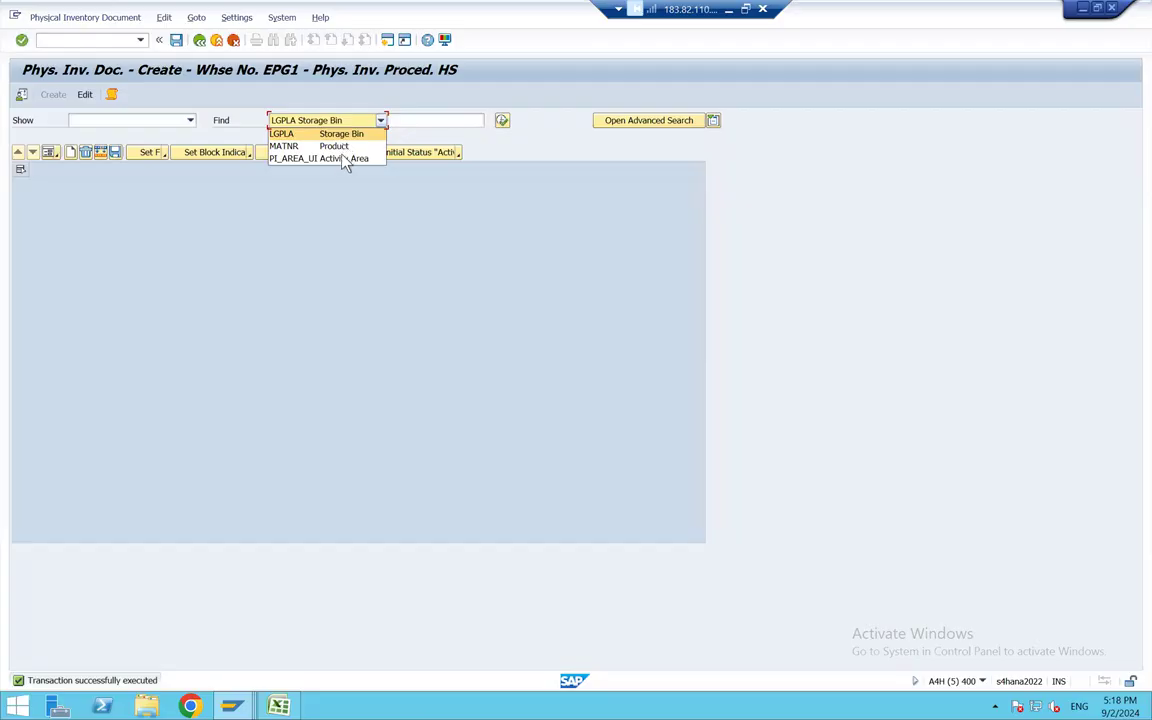
{"action": "left_click", "coordinate": [345, 160]}
{"action": "left_click", "coordinate": [400, 121]}
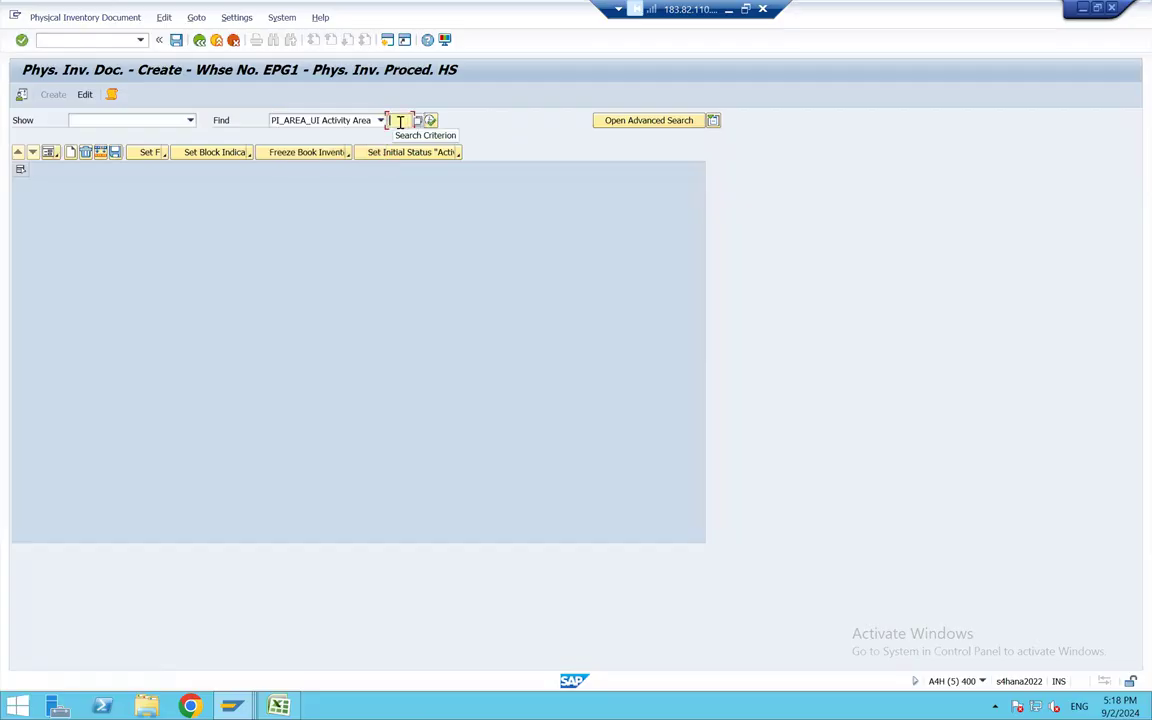
{"action": "type", "text": "PIN"}
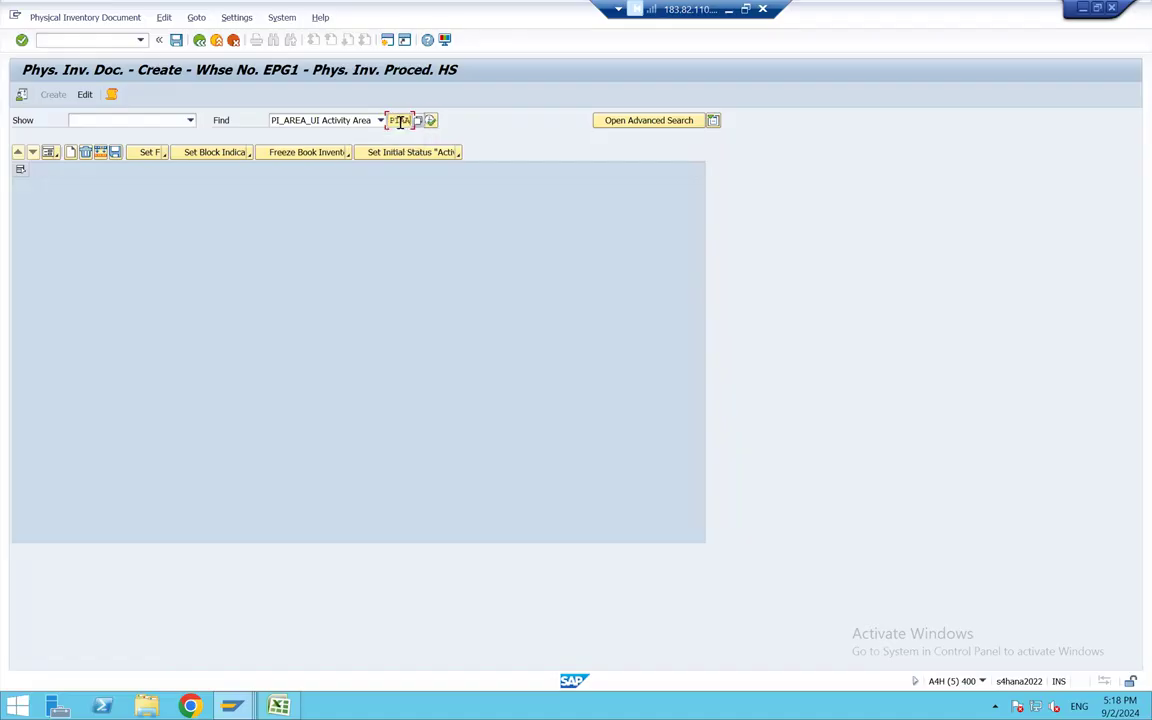
{"action": "key", "text": "Return"}
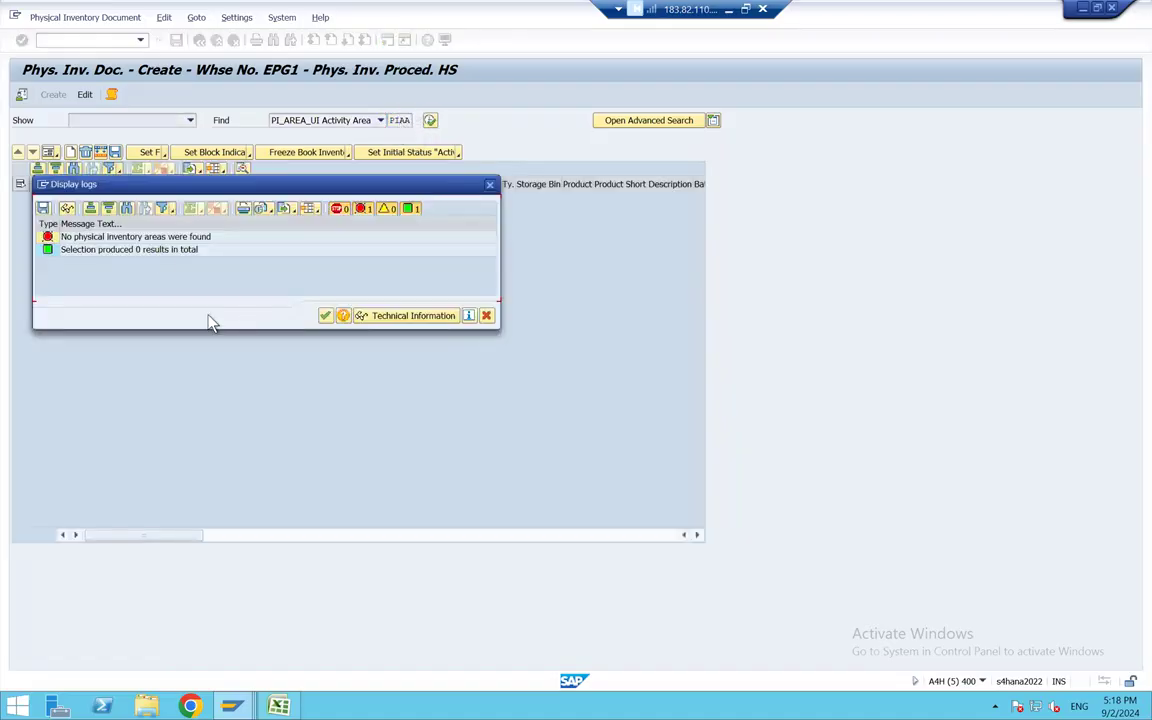
{"action": "left_click_drag", "start_coordinate": [275, 183], "coordinate": [294, 222]}
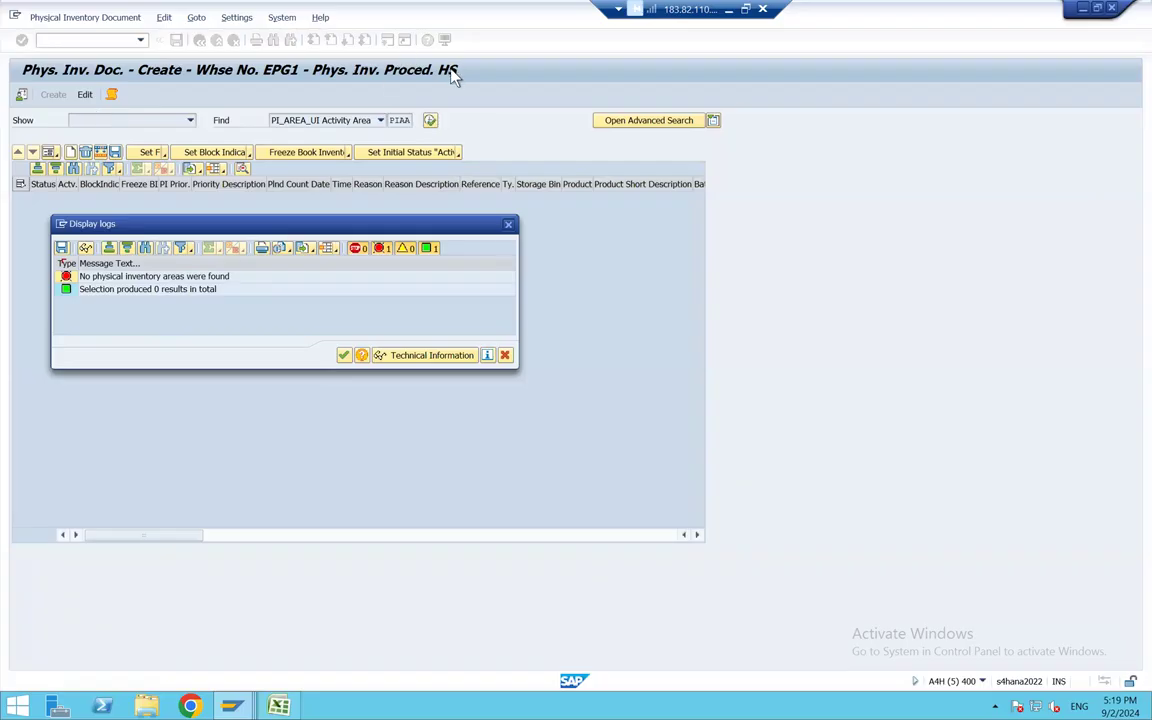
{"action": "left_click", "coordinate": [84, 276]}
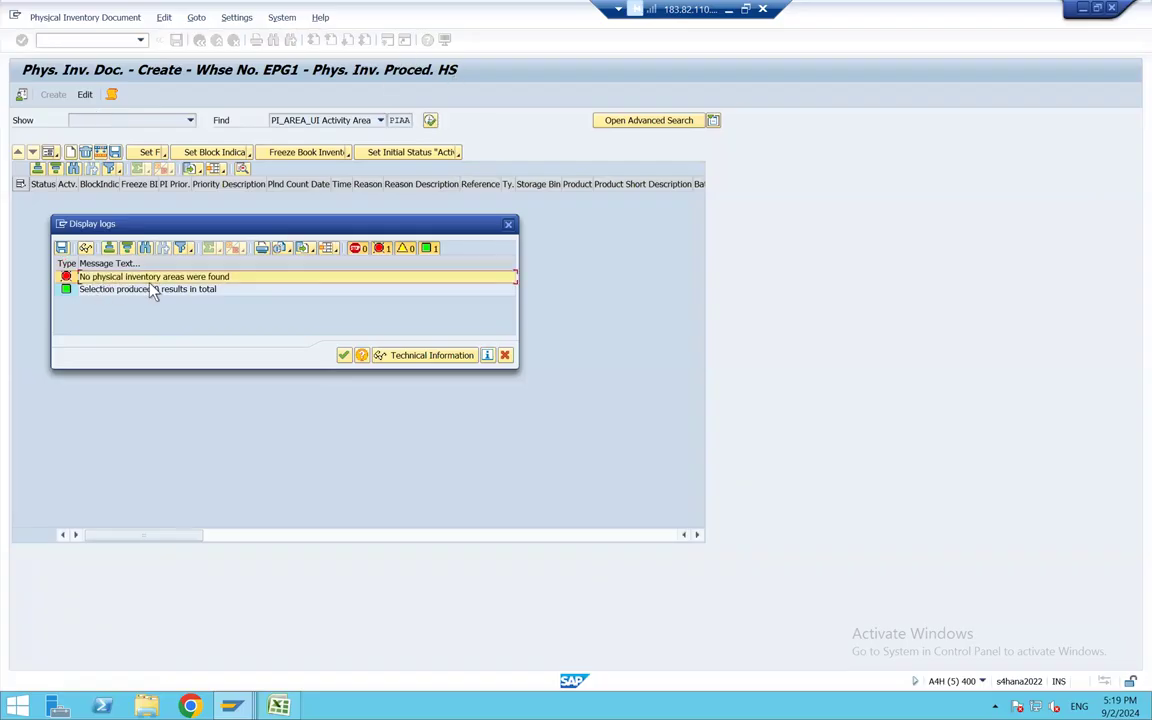
{"action": "left_click", "coordinate": [510, 225]}
Step: Switch back to the permitted document types, add procedure HS Ad-hoc Physical Inventory (Product-Specific) for area PIAA and save
{"action": "key", "text": "alt+Tab"}
{"action": "left_click", "coordinate": [307, 150]}
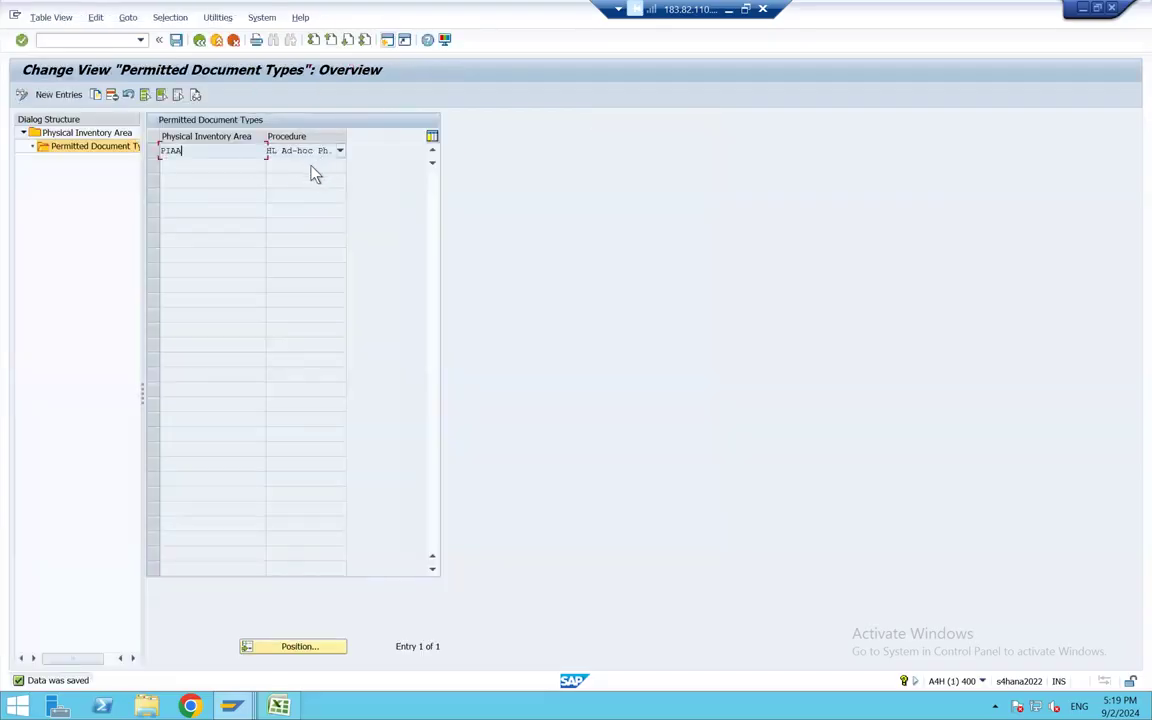
{"action": "left_click", "coordinate": [74, 97]}
{"action": "left_click", "coordinate": [78, 97]}
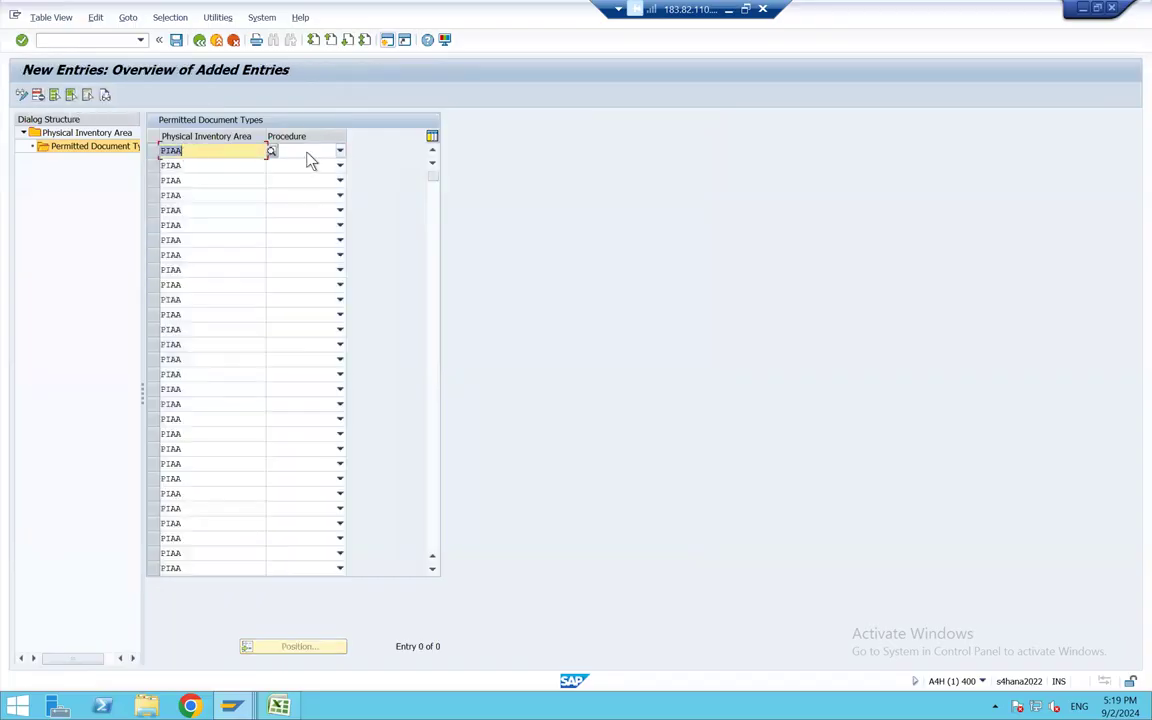
{"action": "left_click", "coordinate": [309, 152]}
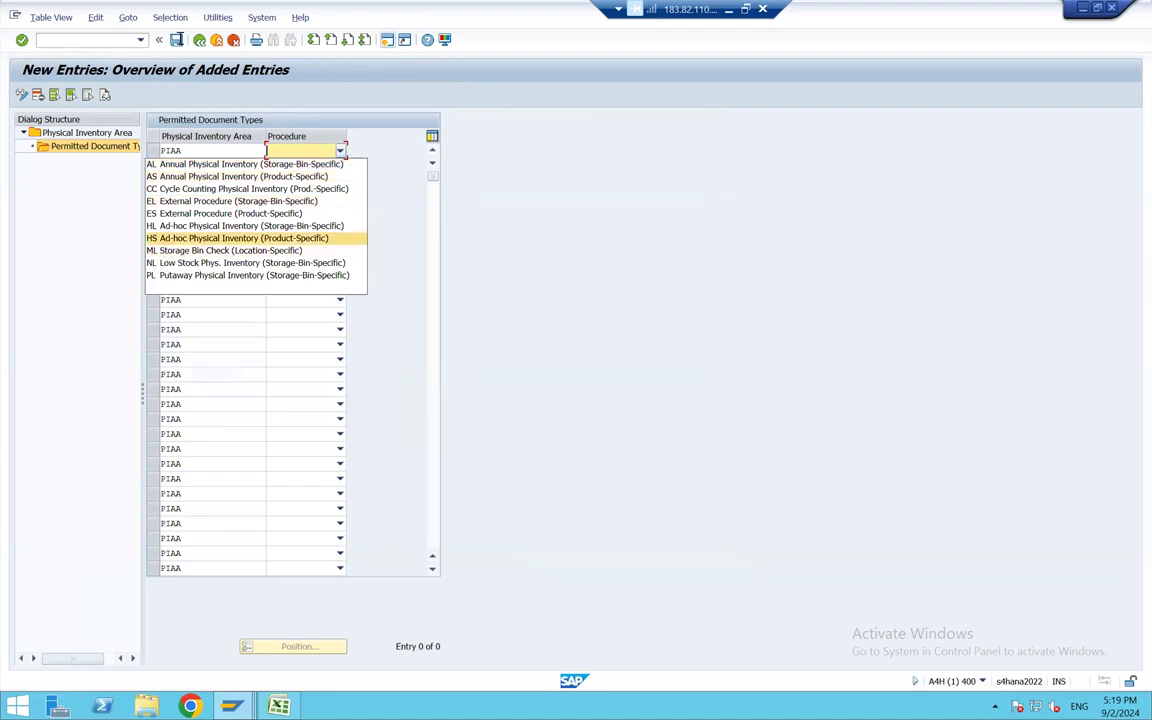
{"action": "key", "text": "Return"}
{"action": "key", "text": "Return"}
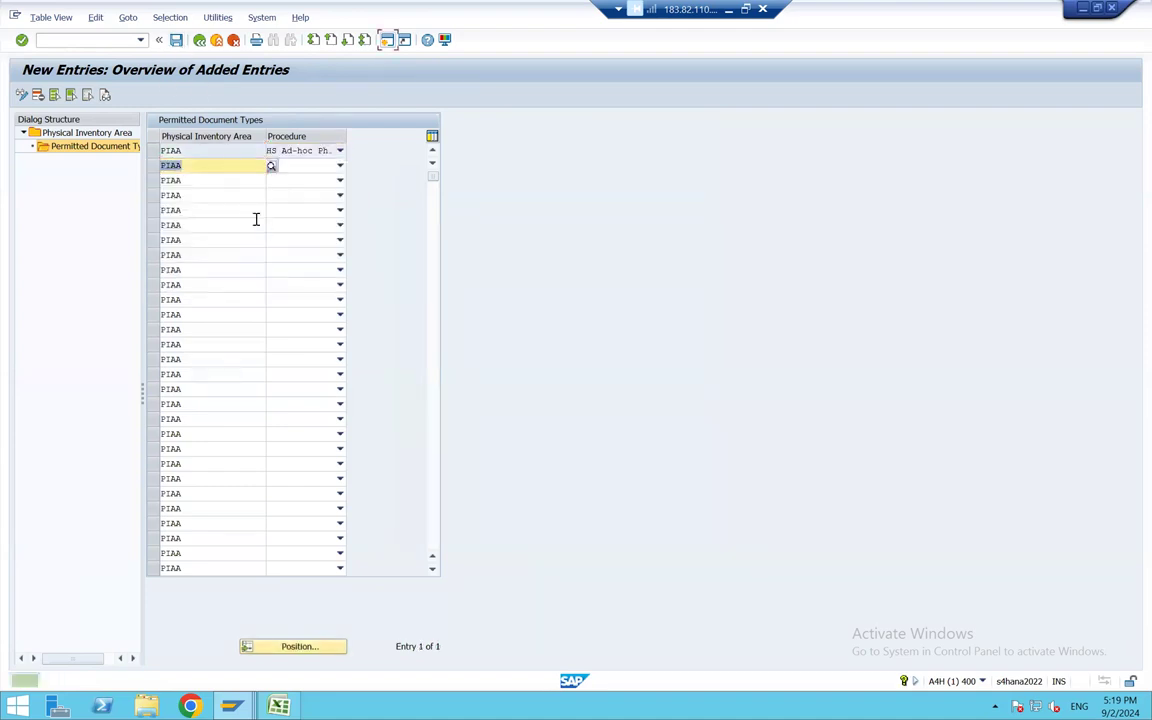
{"action": "left_click", "coordinate": [199, 44]}
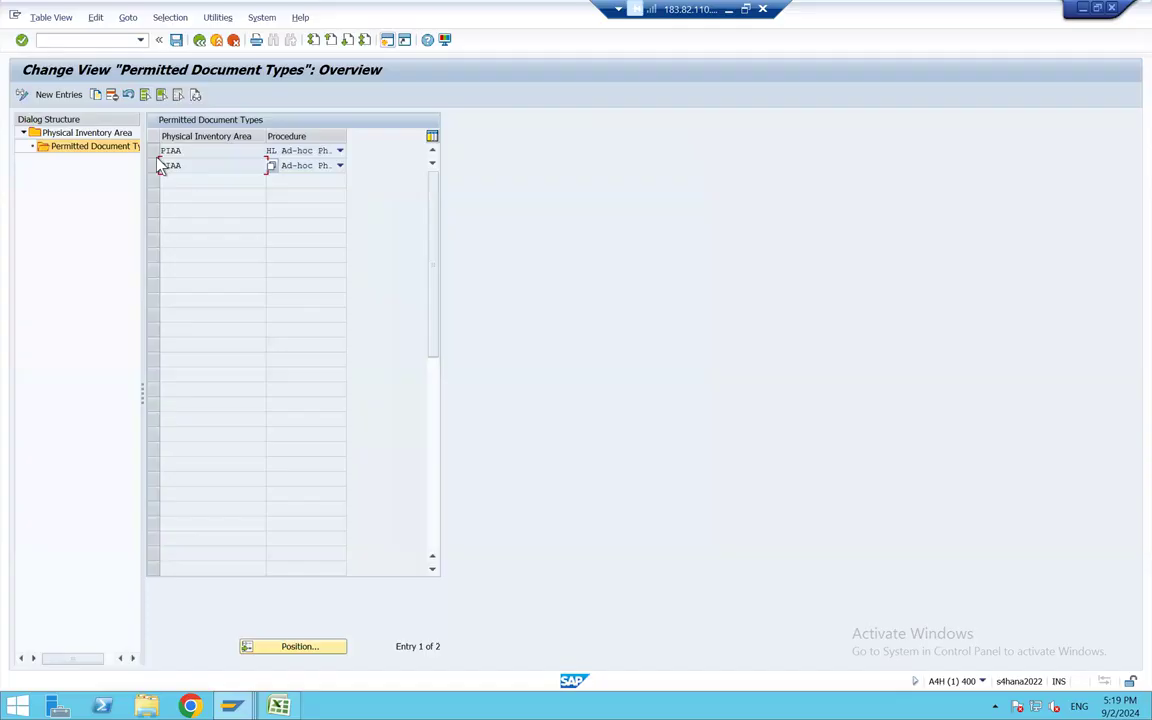
{"action": "left_click", "coordinate": [176, 42]}
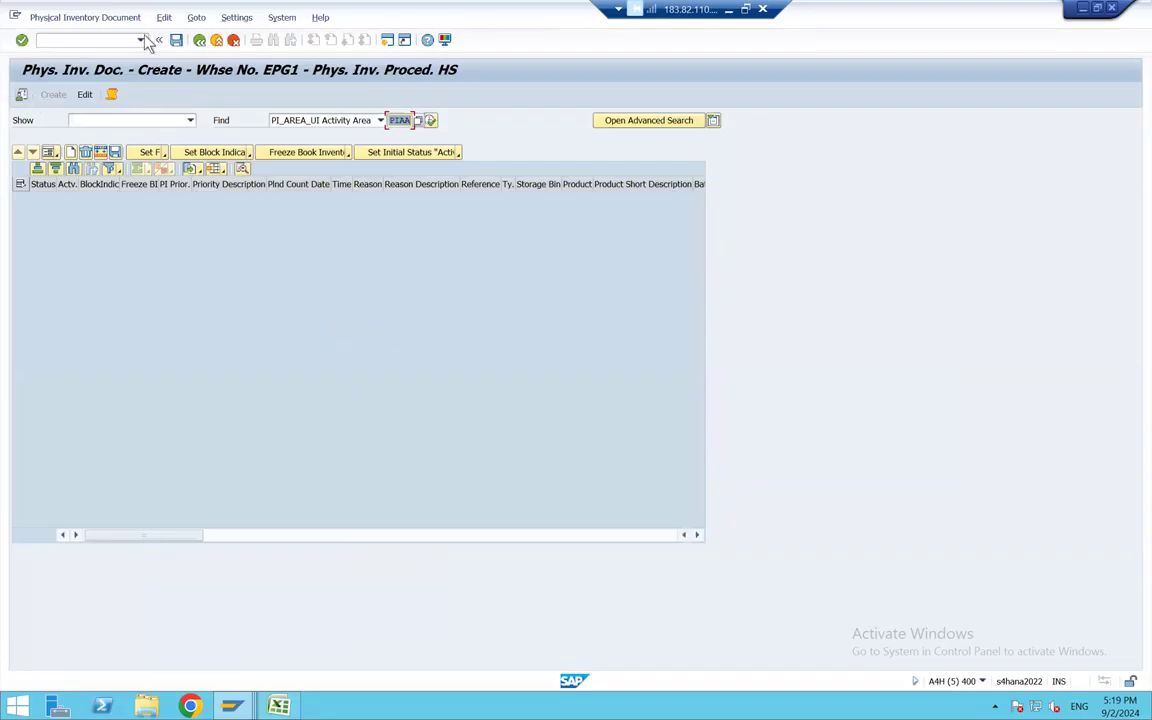
Step: Return to the physical inventory document session and restart transaction /SCWM/PI_CREATE
{"action": "left_click", "coordinate": [140, 40]}
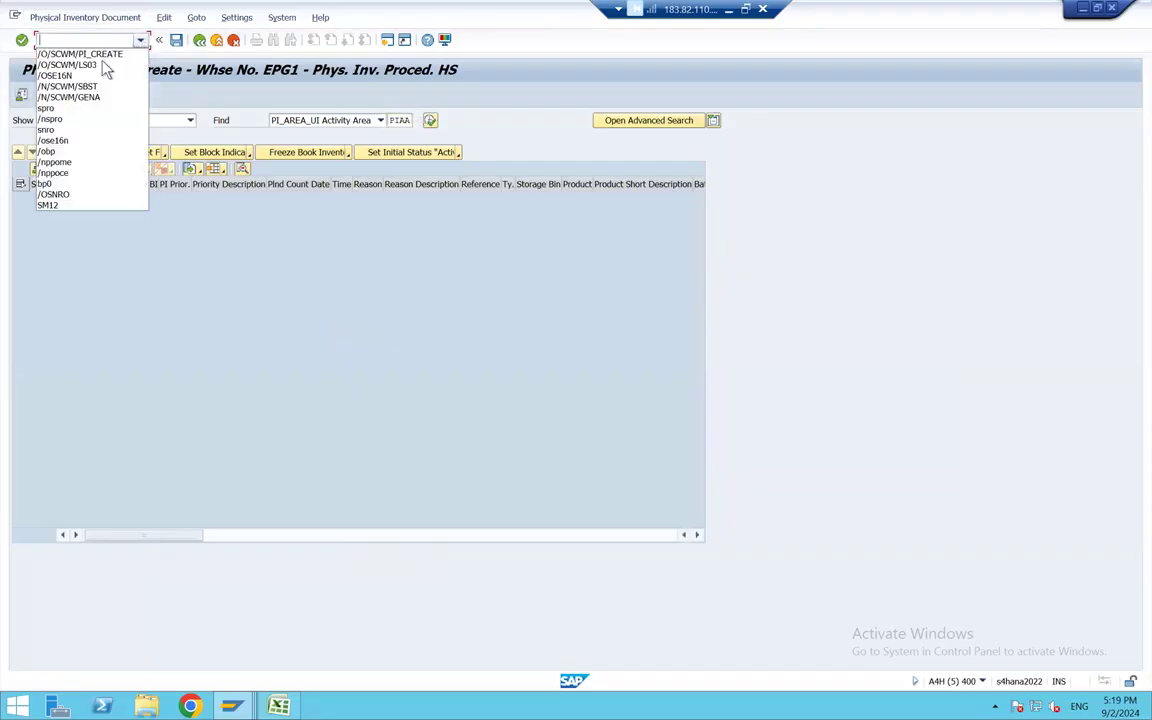
{"action": "left_click", "coordinate": [42, 53]}
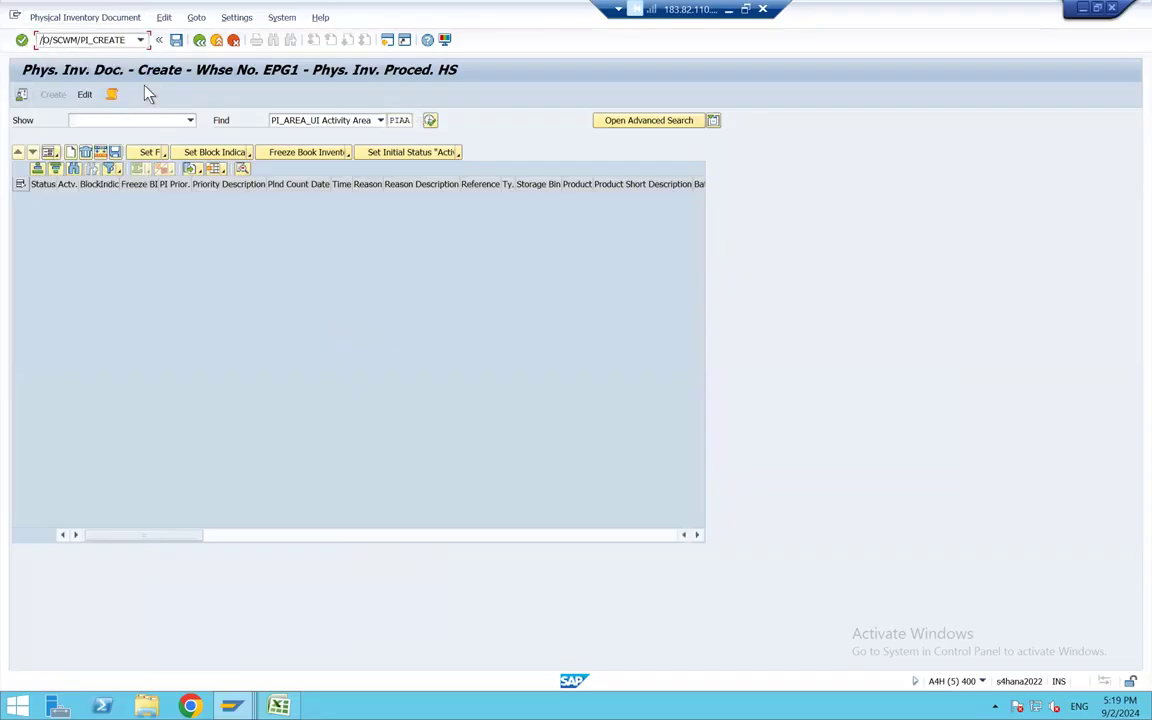
{"action": "key", "text": "Return"}
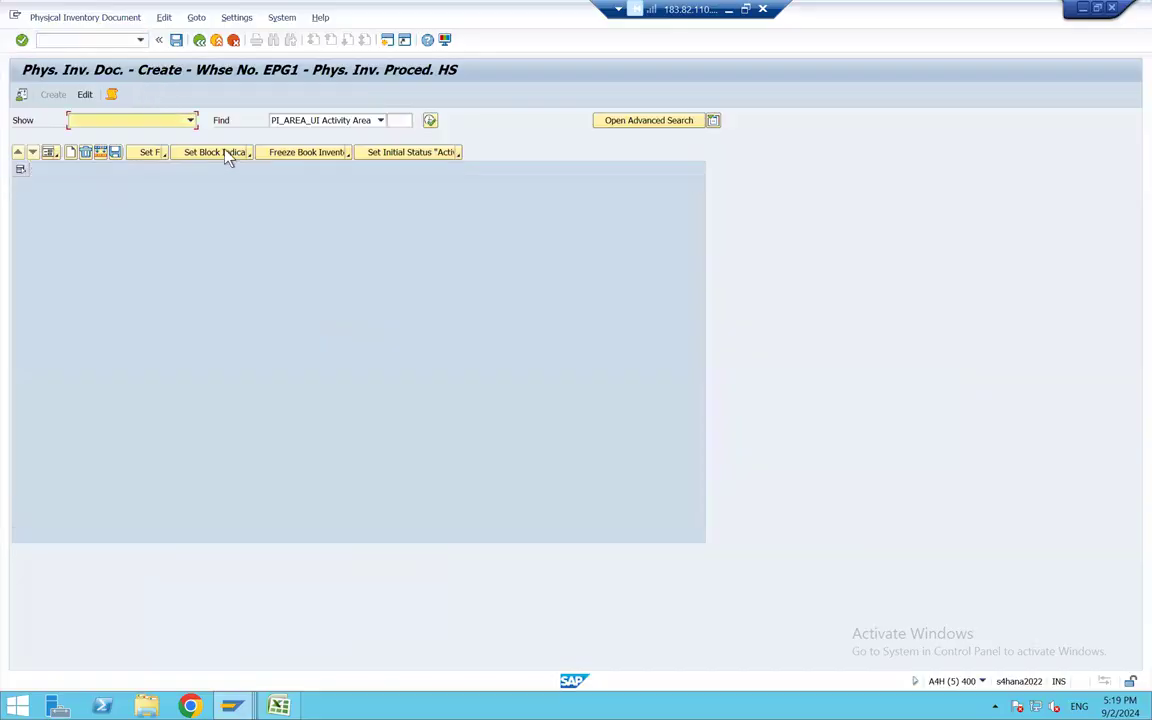
Step: Search by activity area PIAA under procedure HS, read the log messages and dismiss the log
{"action": "left_click", "coordinate": [398, 121]}
{"action": "left_click", "coordinate": [405, 134]}
{"action": "left_click", "coordinate": [430, 121]}
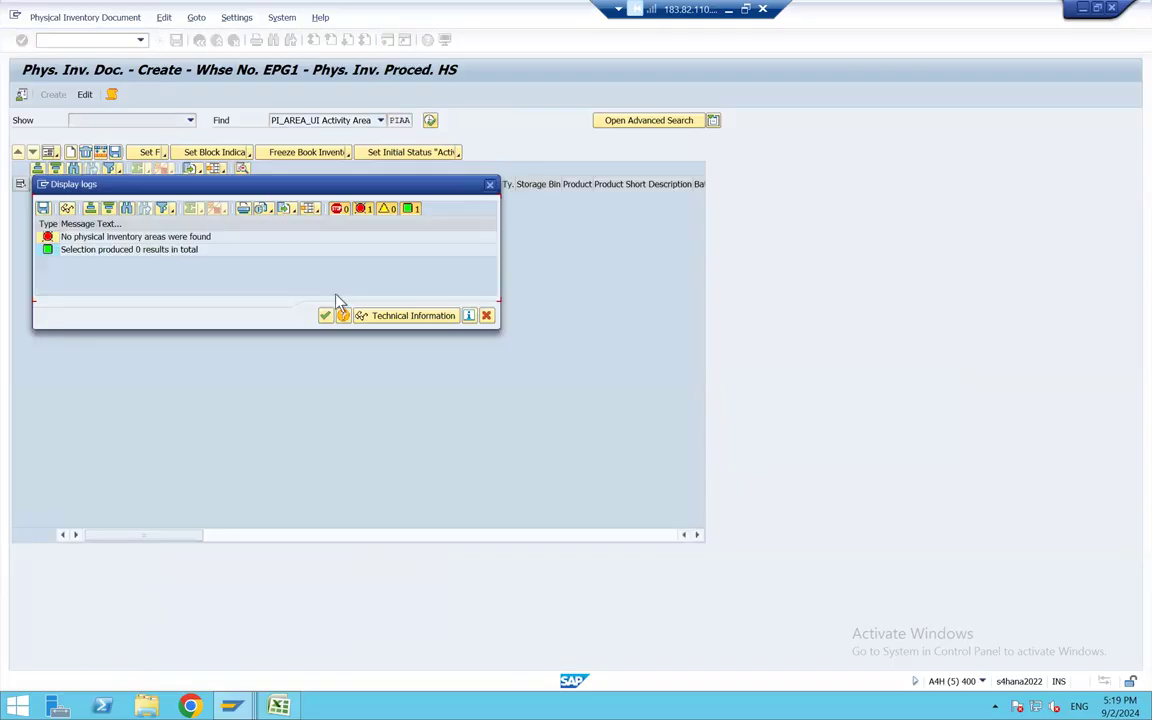
{"action": "key", "text": "Return"}
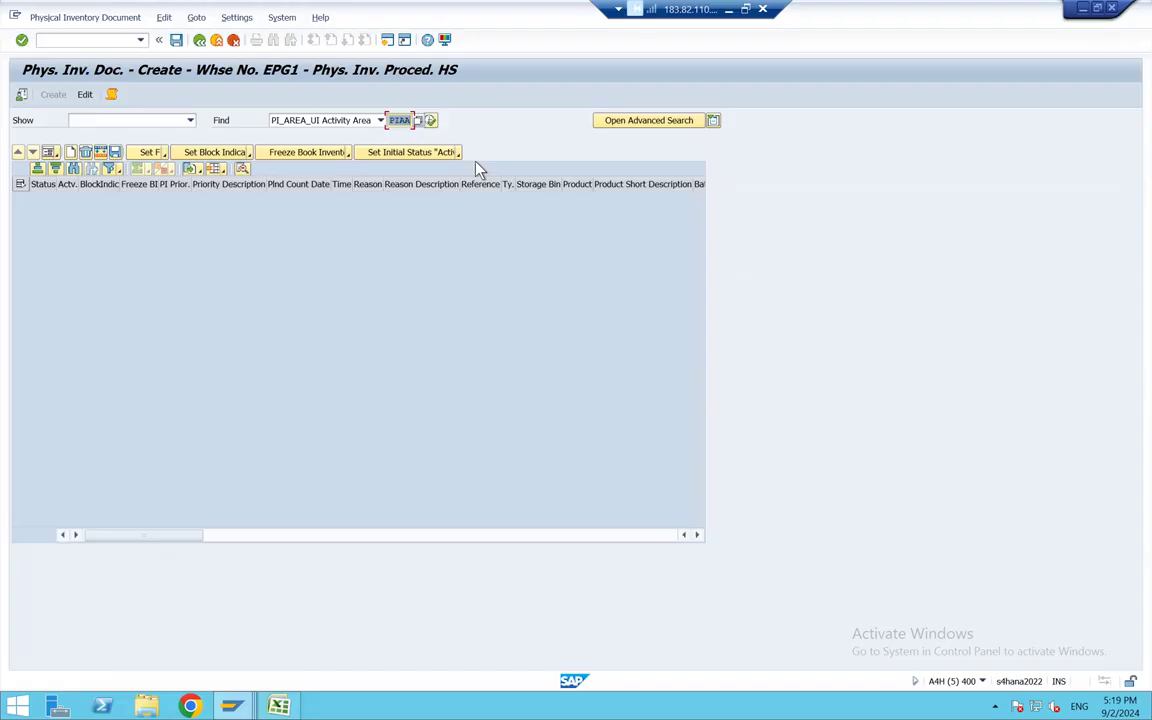
Step: Search by activity area PHIN and widen the storage type column of the proposed items
{"action": "type", "text": "phin"}
{"action": "key", "text": "Return"}
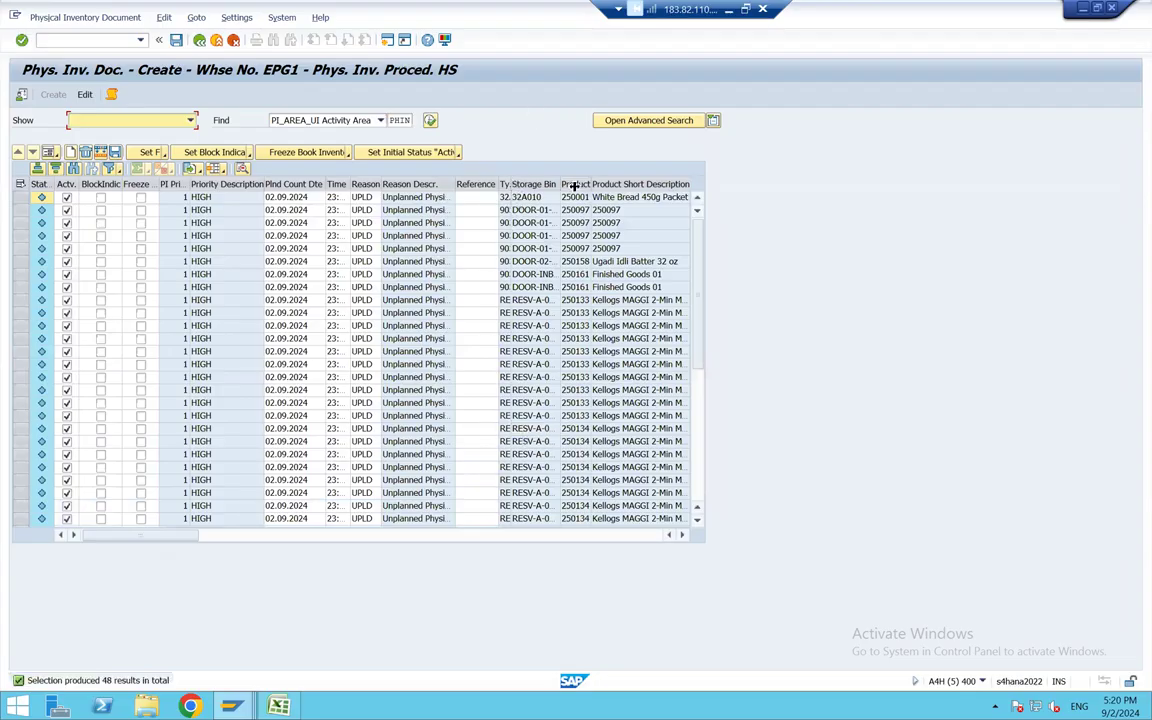
{"action": "left_click_drag", "start_coordinate": [511, 185], "coordinate": [574, 186]}
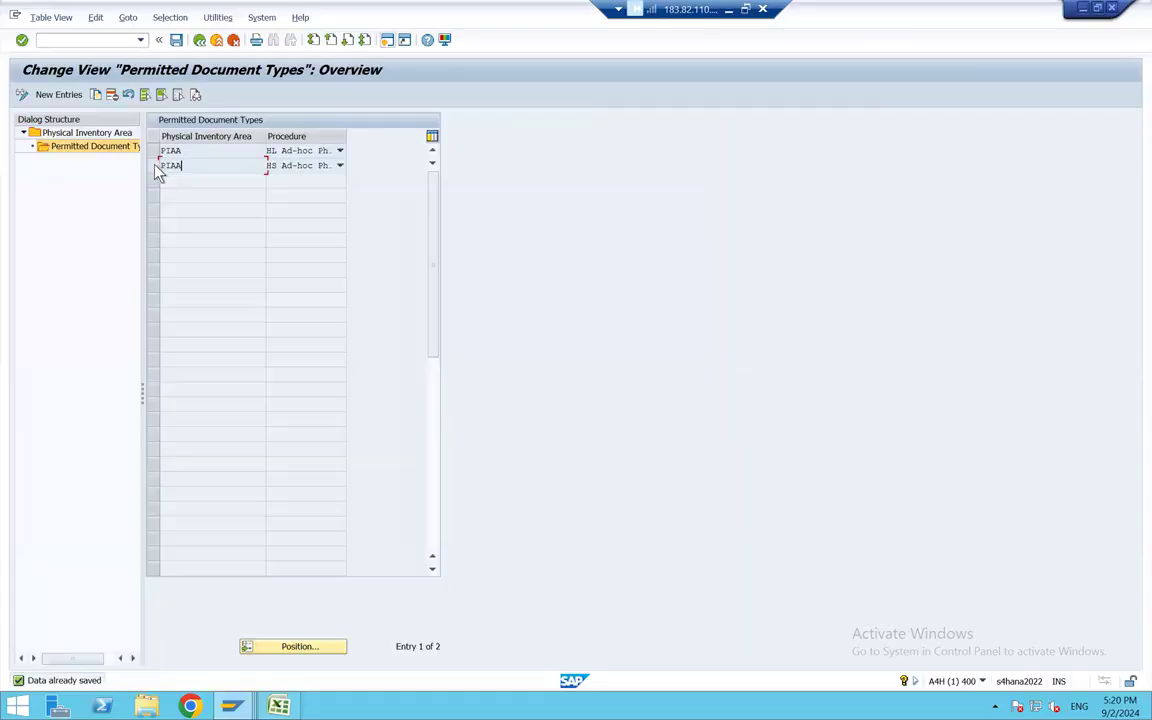
Step: Delete the HS entry for area PIAA from the permitted document types and save
{"action": "left_click", "coordinate": [154, 166]}
{"action": "left_click", "coordinate": [111, 94]}
{"action": "left_click", "coordinate": [176, 40]}
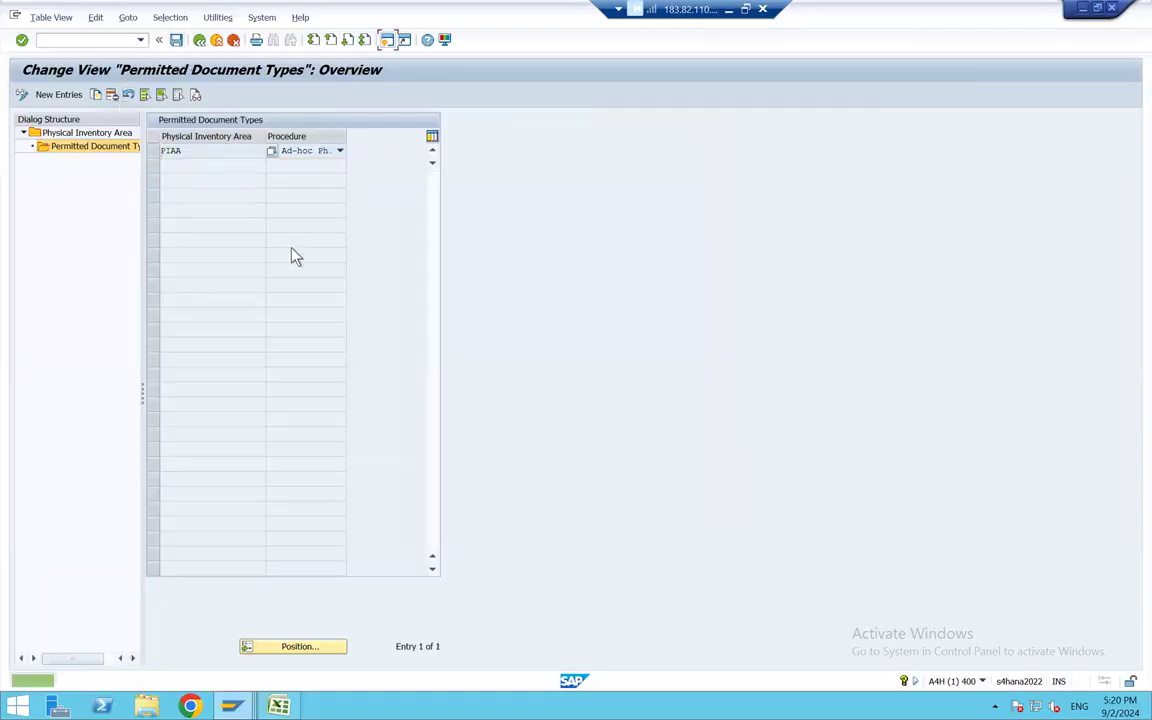
Step: Restart /SCWM/PI_CREATE in the physical inventory document session, search by activity area PHIN and close the resulting log
{"action": "key", "text": "alt+Tab"}
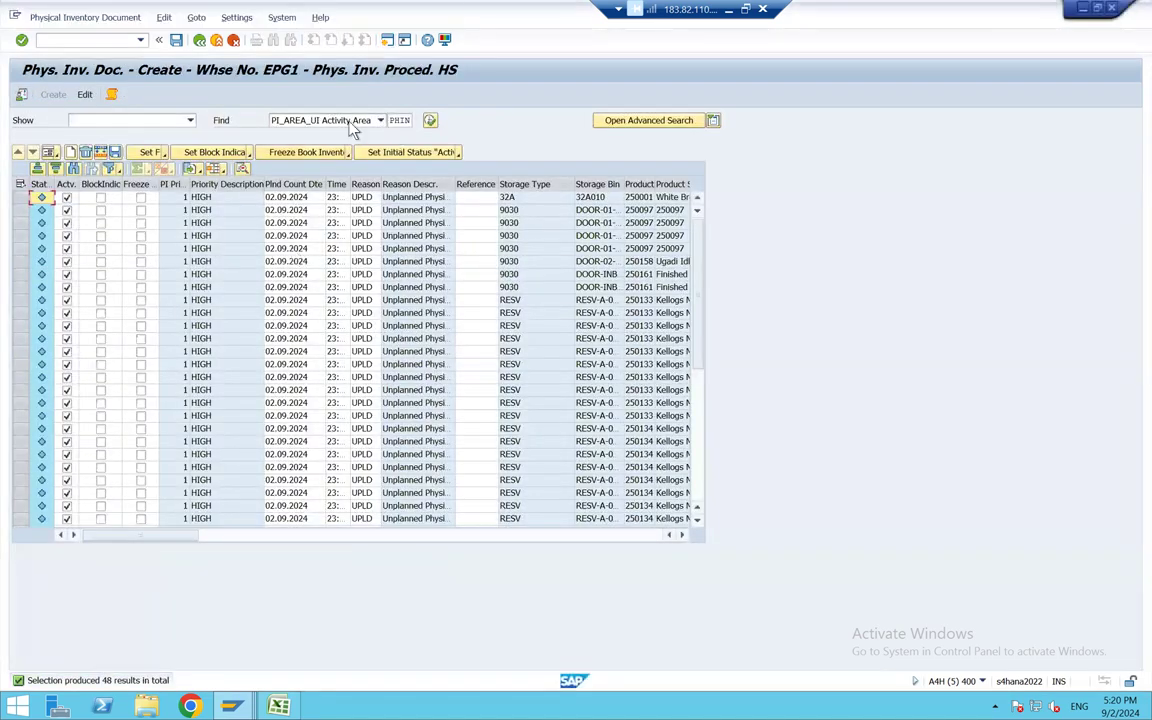
{"action": "left_click", "coordinate": [127, 40]}
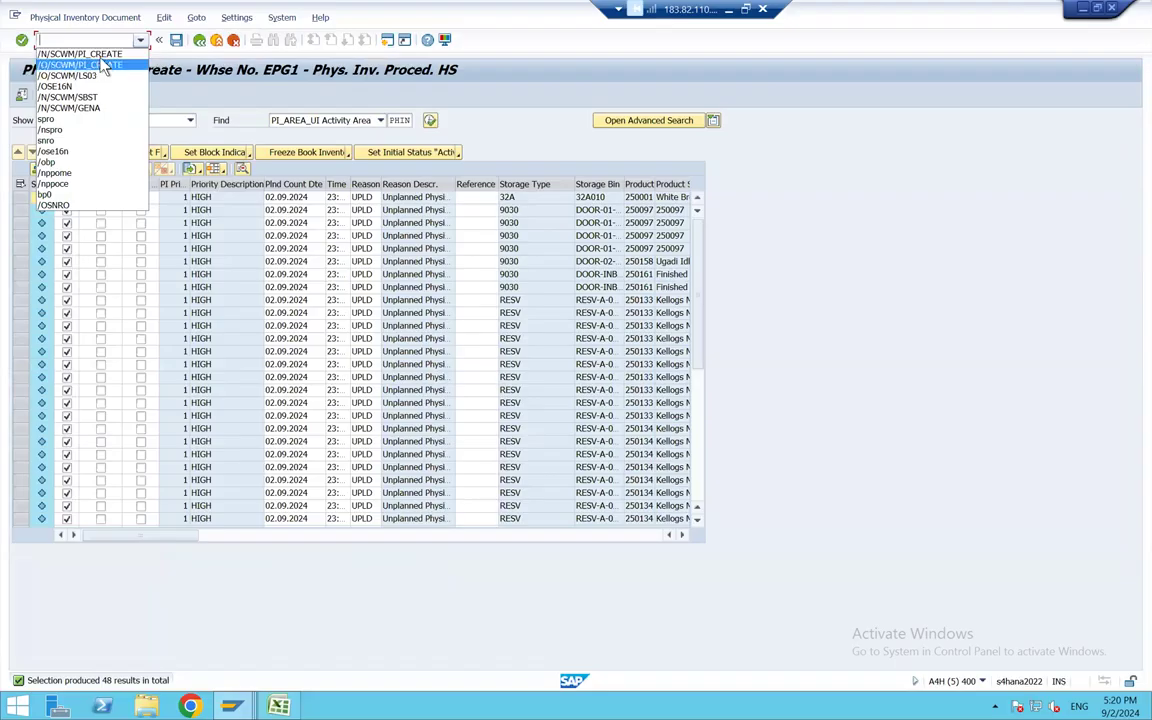
{"action": "left_click", "coordinate": [100, 54]}
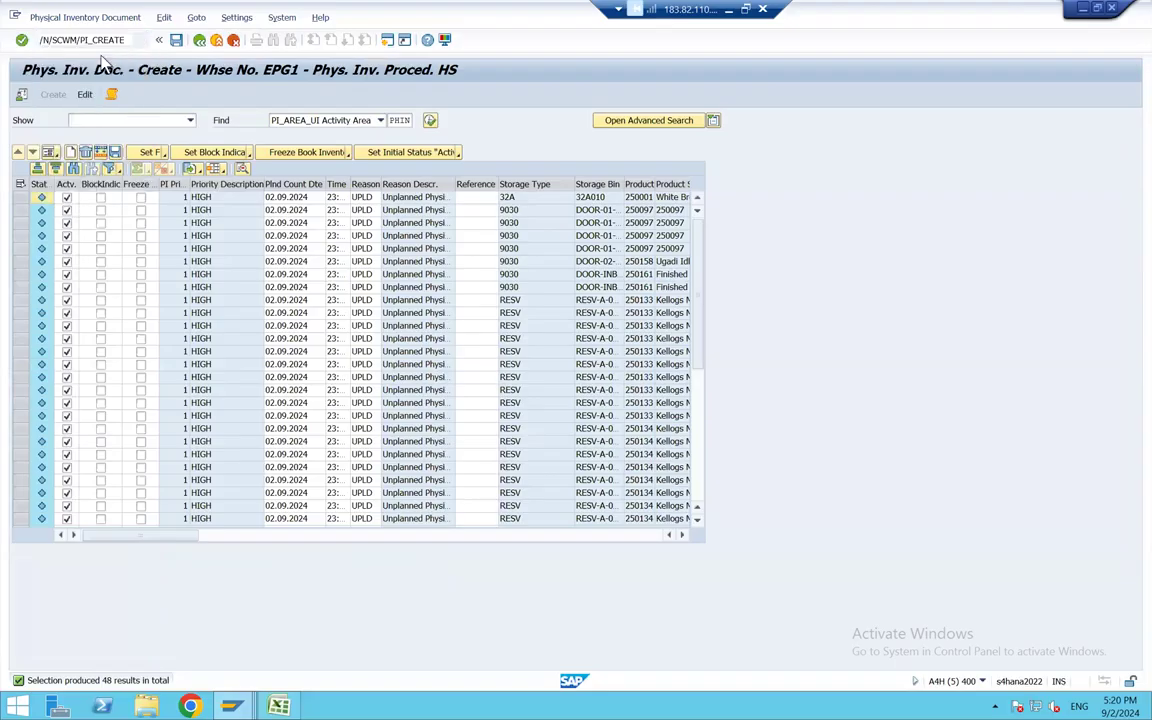
{"action": "key", "text": "Return"}
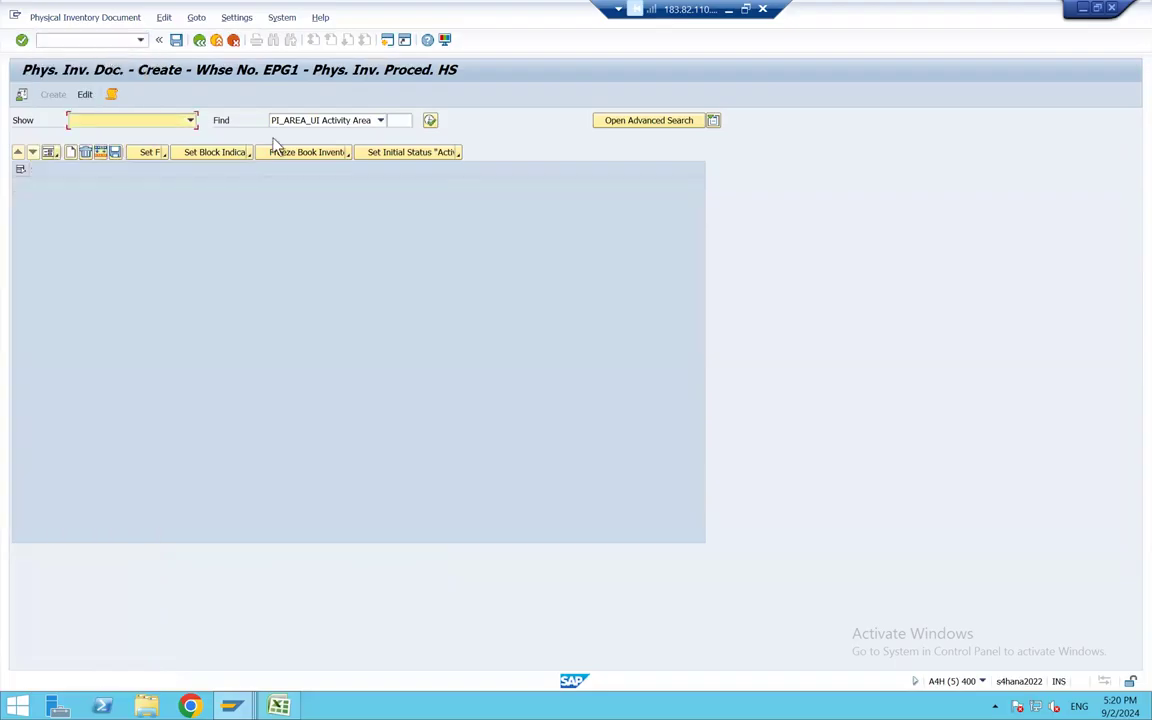
{"action": "left_click", "coordinate": [397, 120]}
{"action": "left_click", "coordinate": [398, 134]}
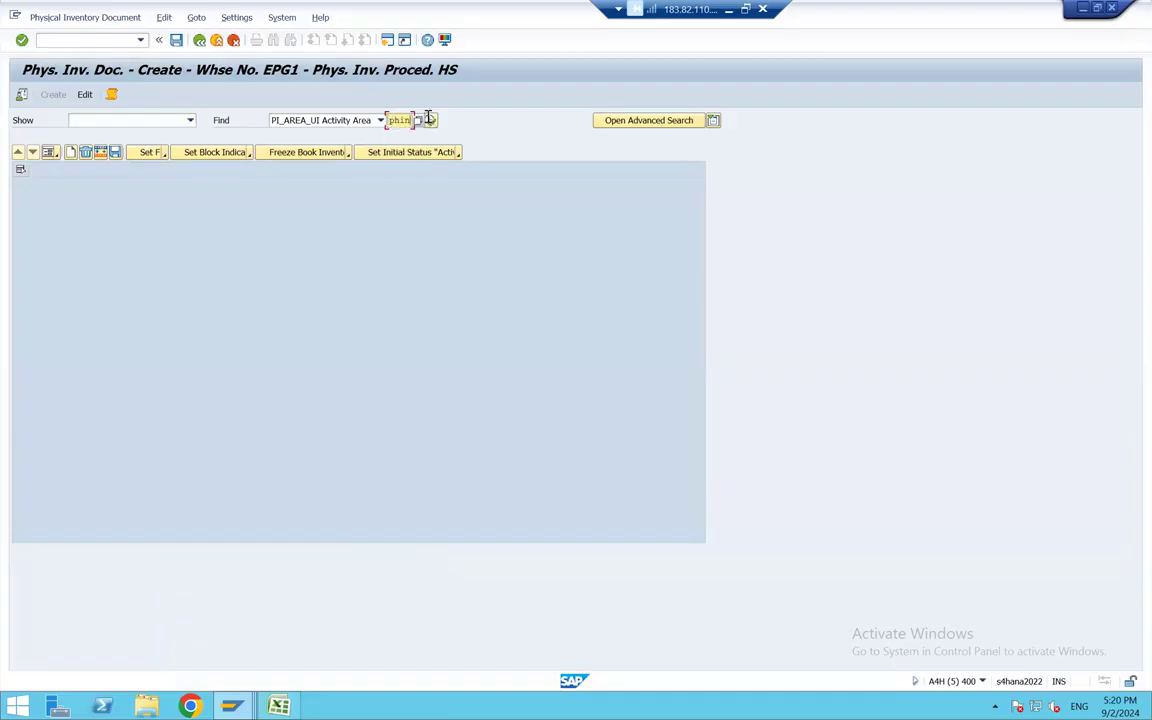
{"action": "left_click", "coordinate": [430, 121]}
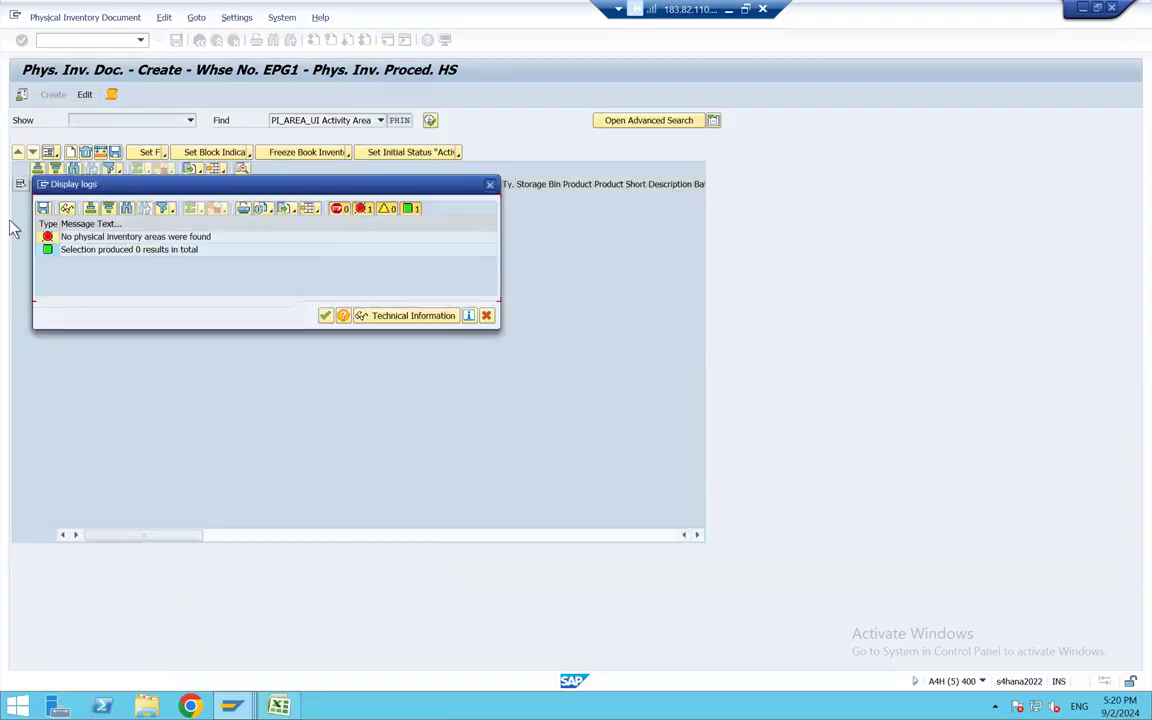
{"action": "left_click", "coordinate": [489, 184]}
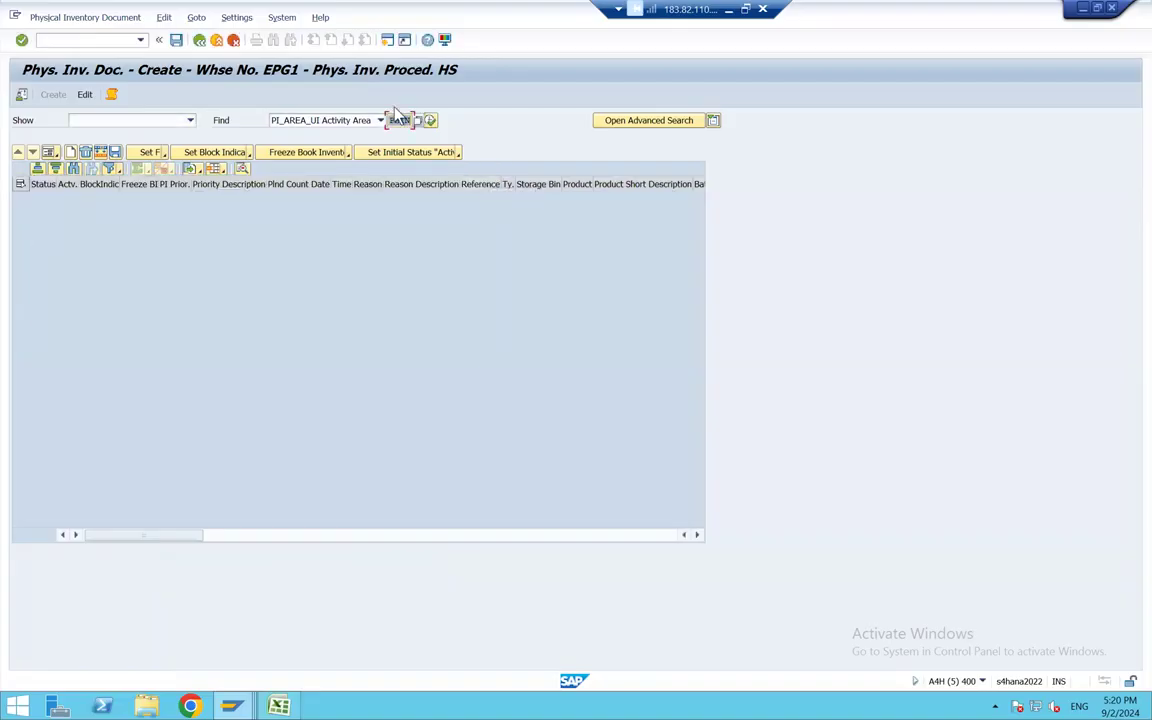
Step: Repeat the search with activity areas PUTA and PHIN and examine the first log message
{"action": "type", "text": "PUTA"}
{"action": "key", "text": "Return"}
{"action": "key", "text": "Return"}
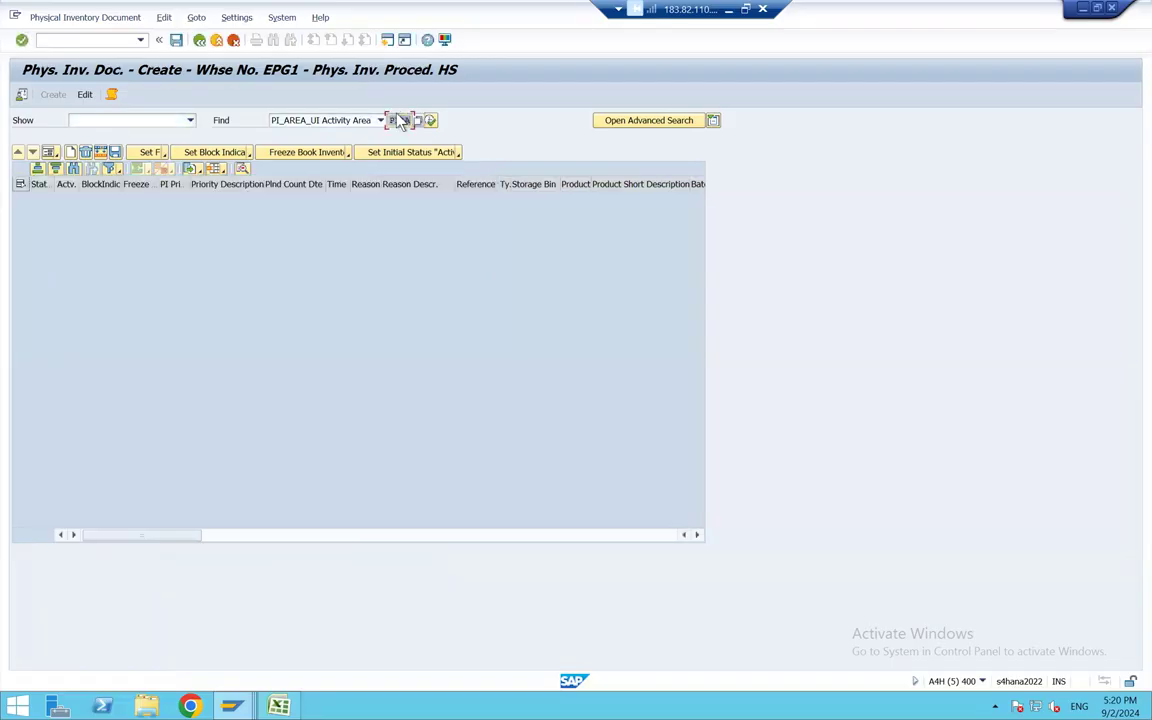
{"action": "type", "text": "PHIN"}
{"action": "key", "text": "Return"}
{"action": "left_click", "coordinate": [90, 238]}
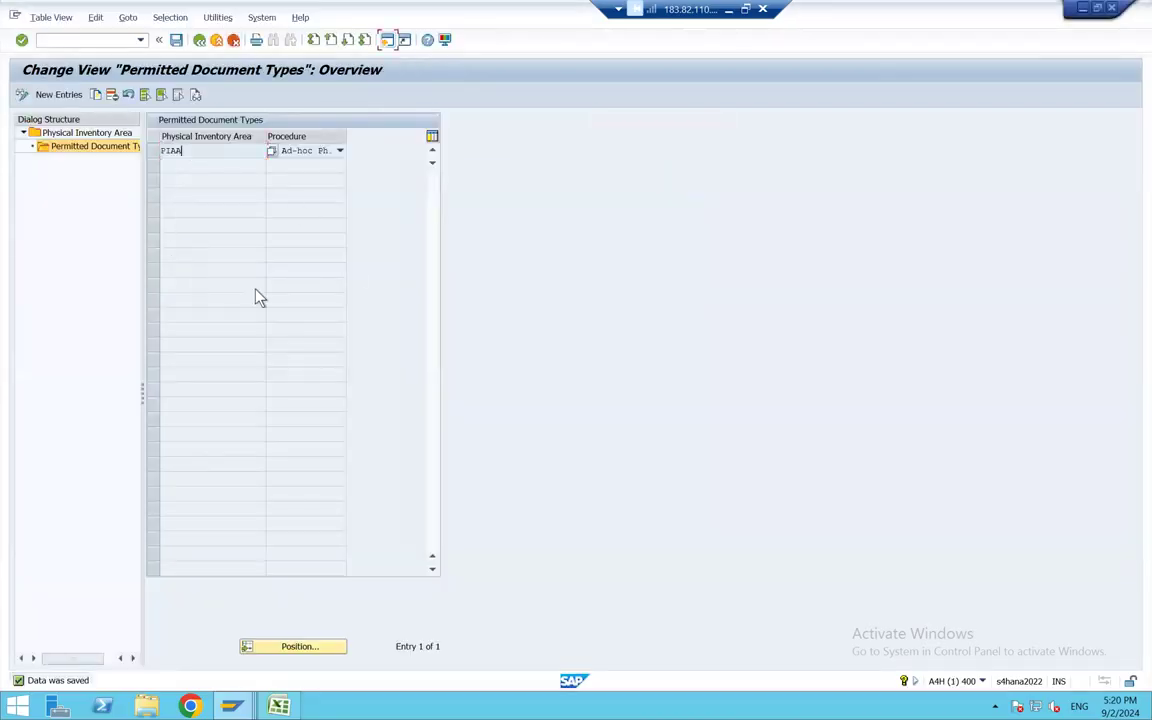
Step: Add procedure HS as a new permitted document type for area PIAA, save and return to the overview
{"action": "left_click", "coordinate": [60, 95]}
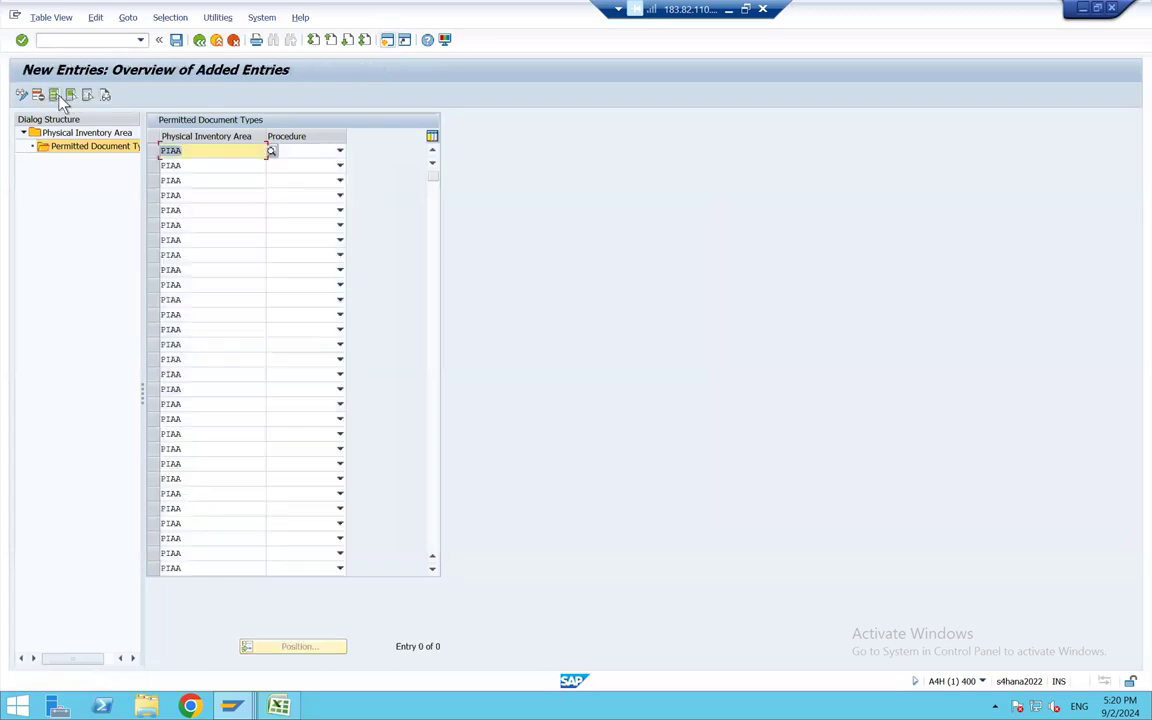
{"action": "key", "text": "Tab"}
{"action": "type", "text": "HS"}
{"action": "key", "text": "ctrl+s"}
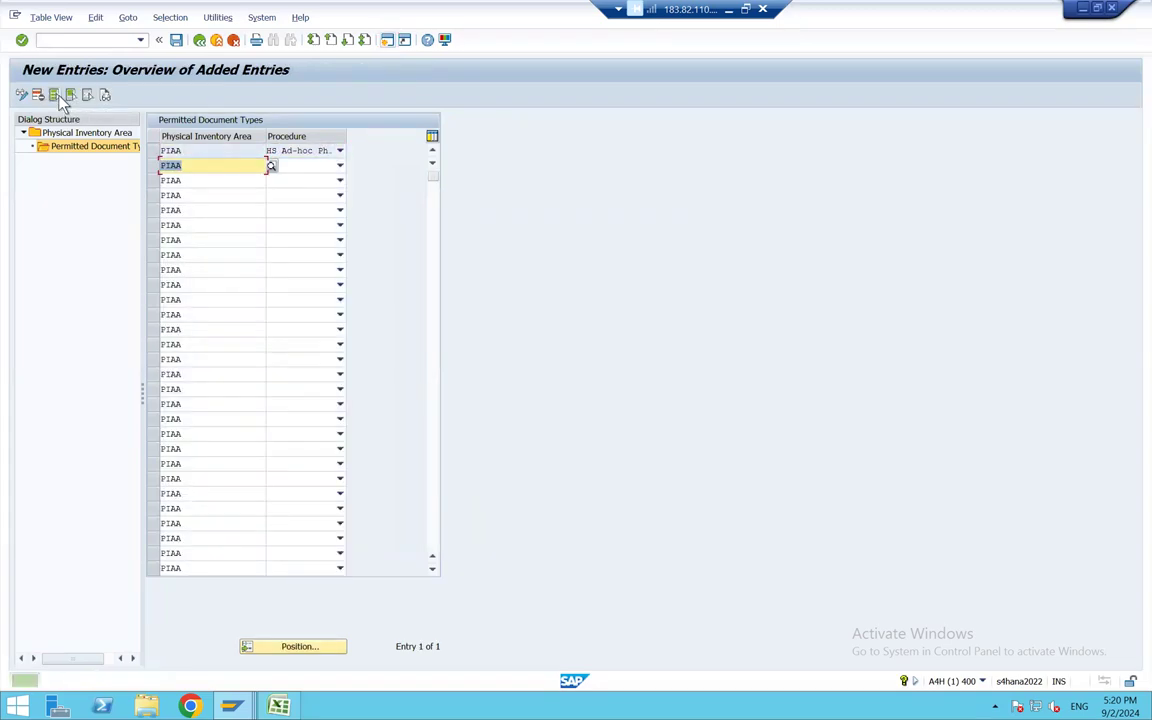
{"action": "key", "text": "F3"}
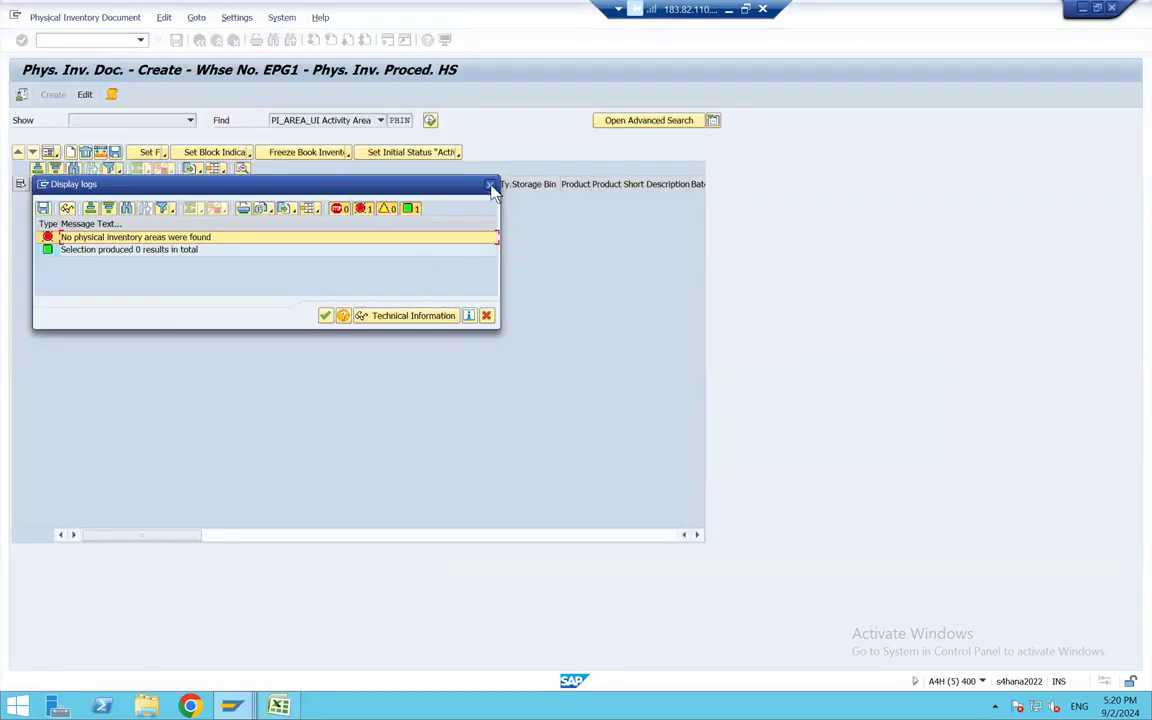
Step: Close the log in the document session, restart /SCWM/PI_CREATE and search again by activity area PHIN
{"action": "key", "text": "Return"}
{"action": "left_click", "coordinate": [140, 40]}
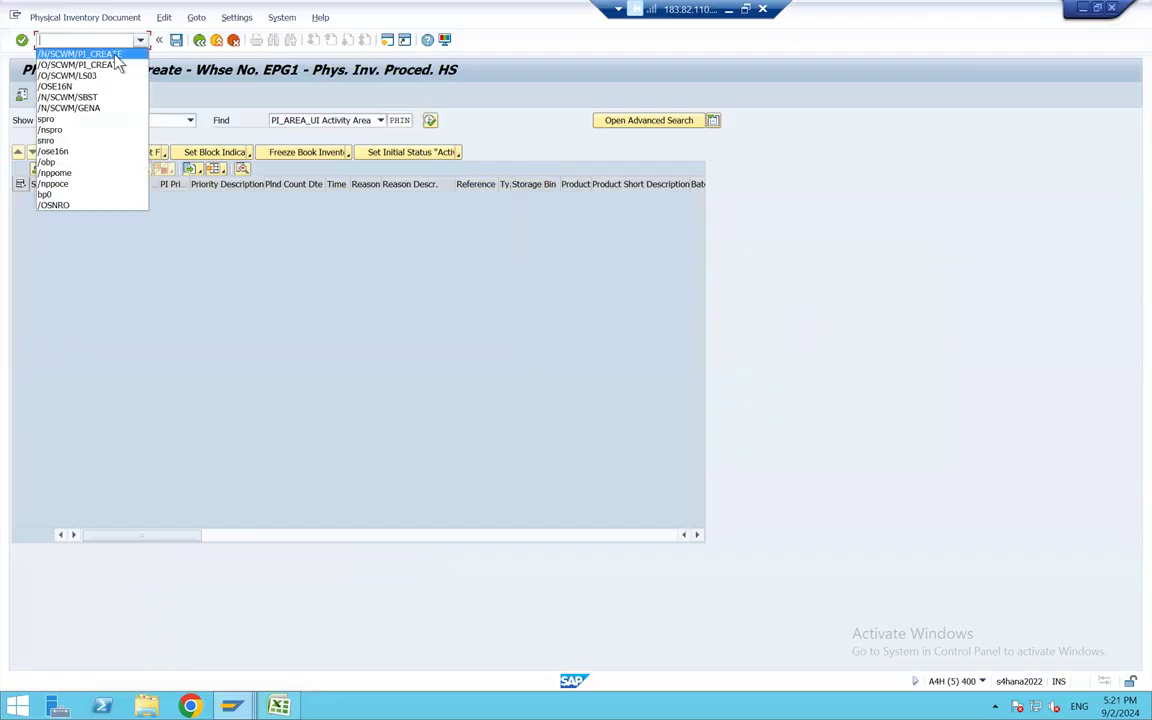
{"action": "left_click", "coordinate": [112, 55]}
{"action": "key", "text": "Return"}
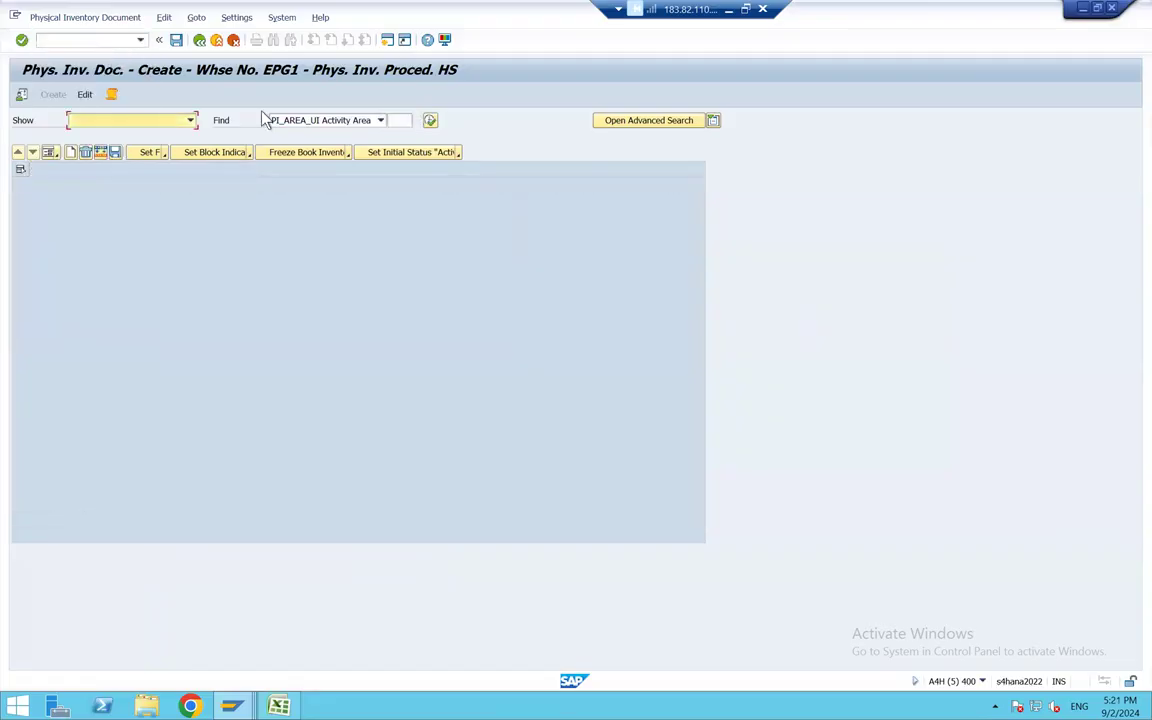
{"action": "left_click", "coordinate": [402, 121]}
{"action": "type", "text": "phin"}
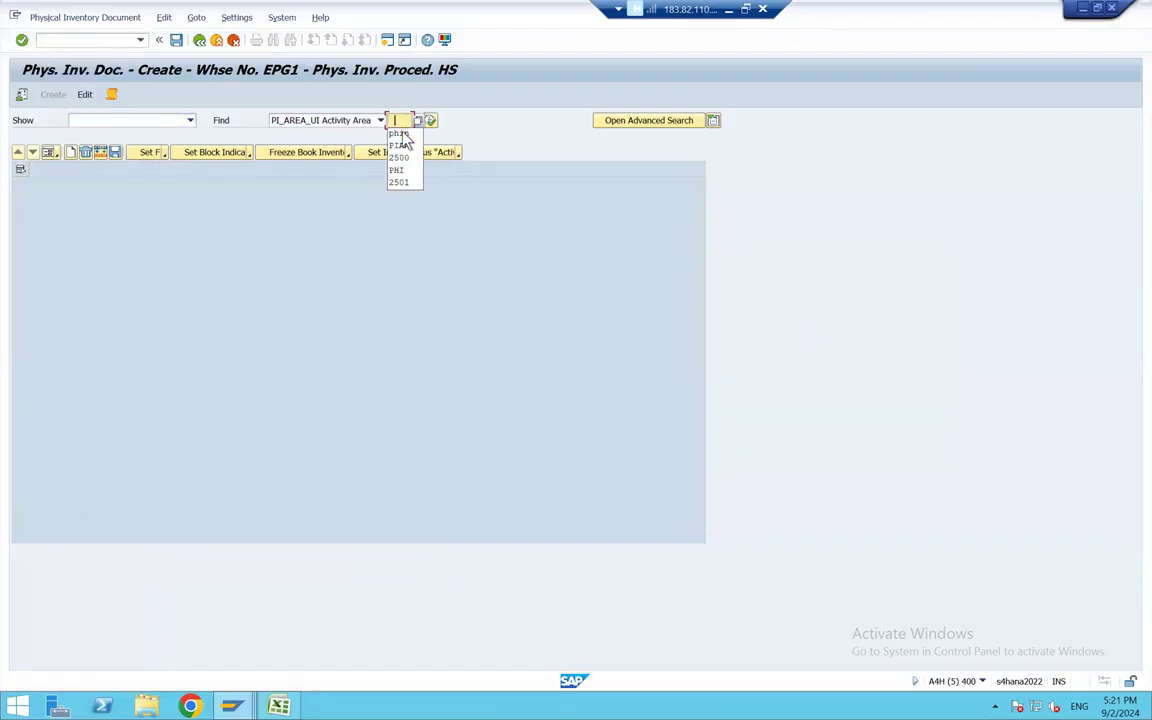
{"action": "left_click", "coordinate": [430, 121]}
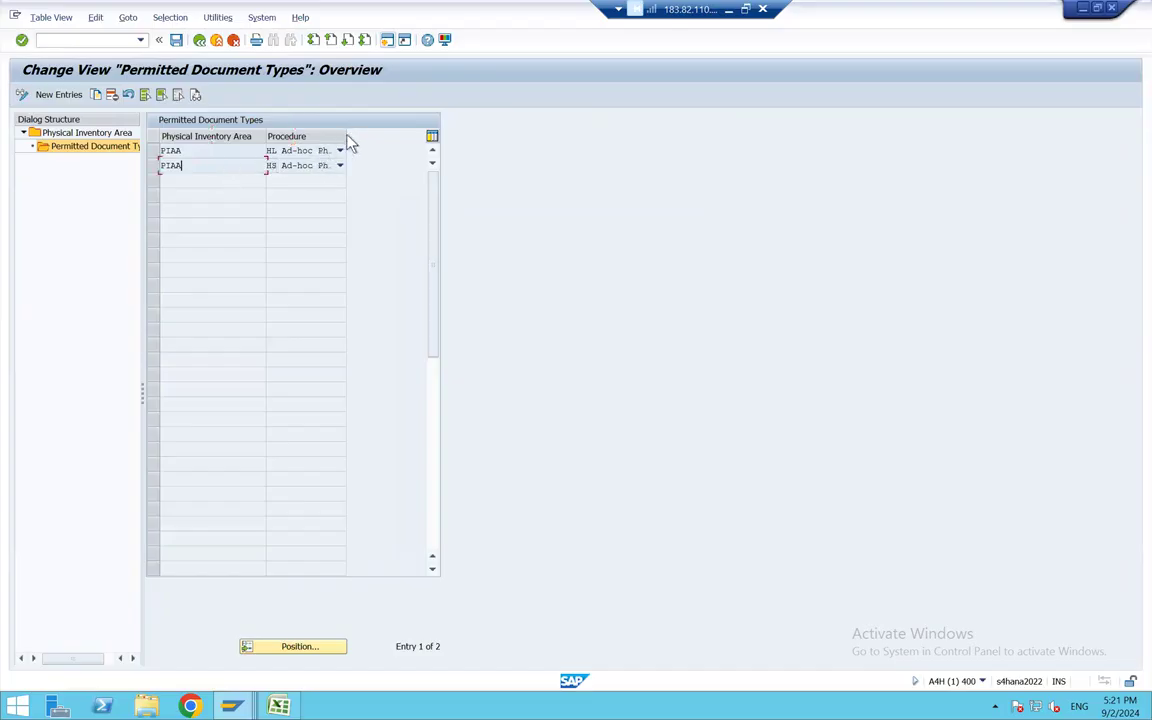
Step: Widen the Procedure column of the permitted document types, review the available procedures and go back to the Physical Inventory Area overview
{"action": "left_click_drag", "start_coordinate": [346, 136], "coordinate": [400, 164]}
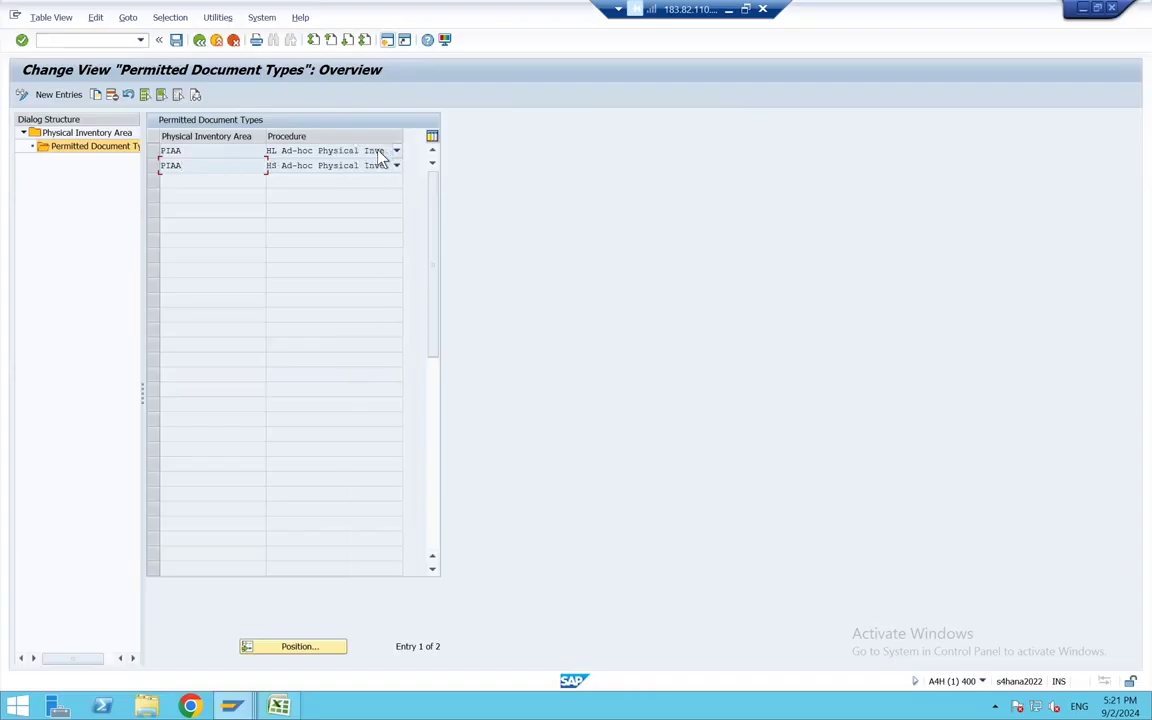
{"action": "left_click", "coordinate": [395, 151]}
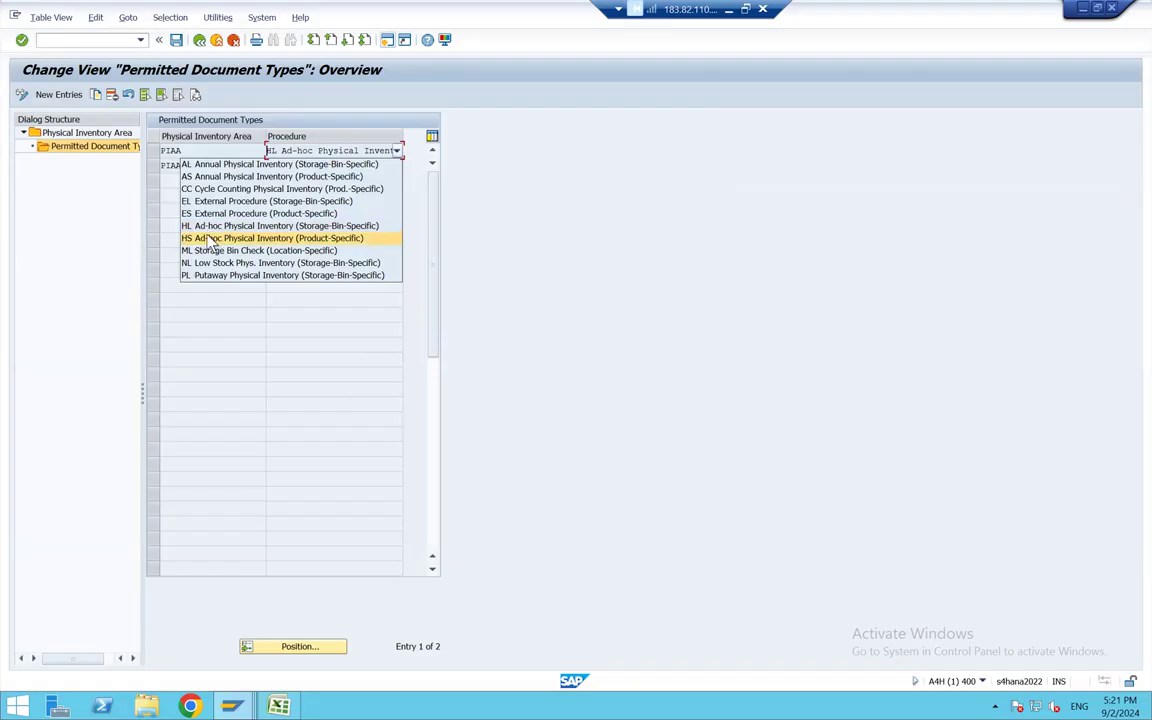
{"action": "left_click", "coordinate": [314, 101]}
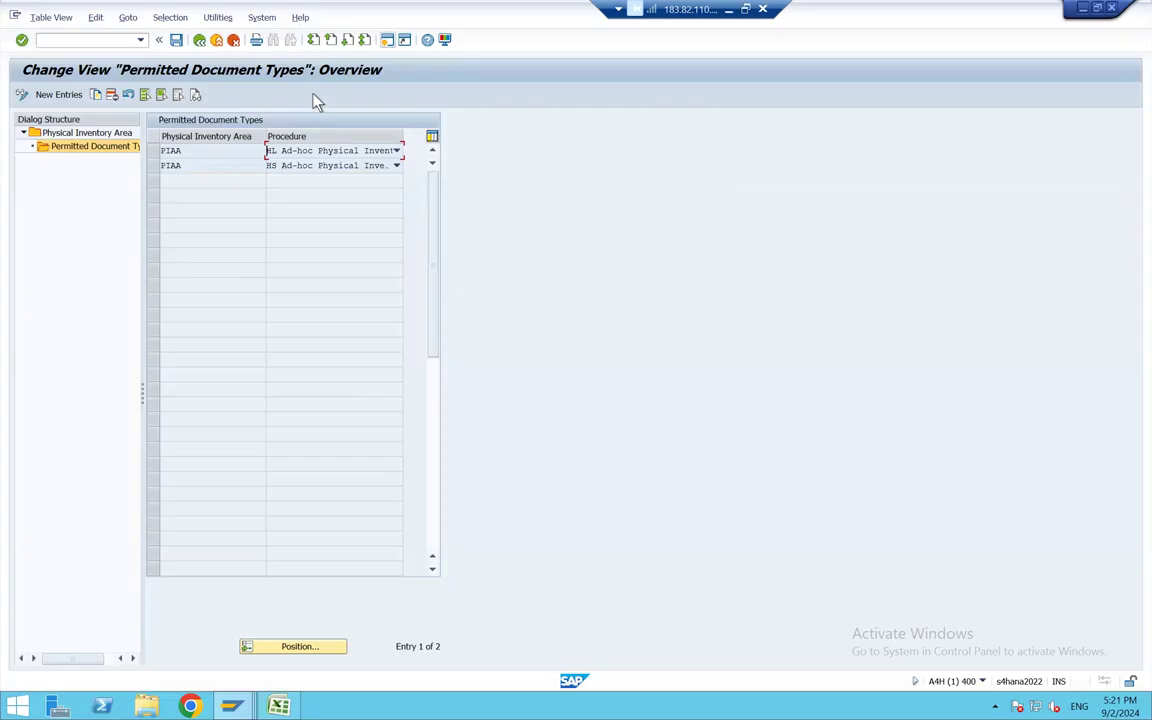
{"action": "left_click", "coordinate": [276, 150]}
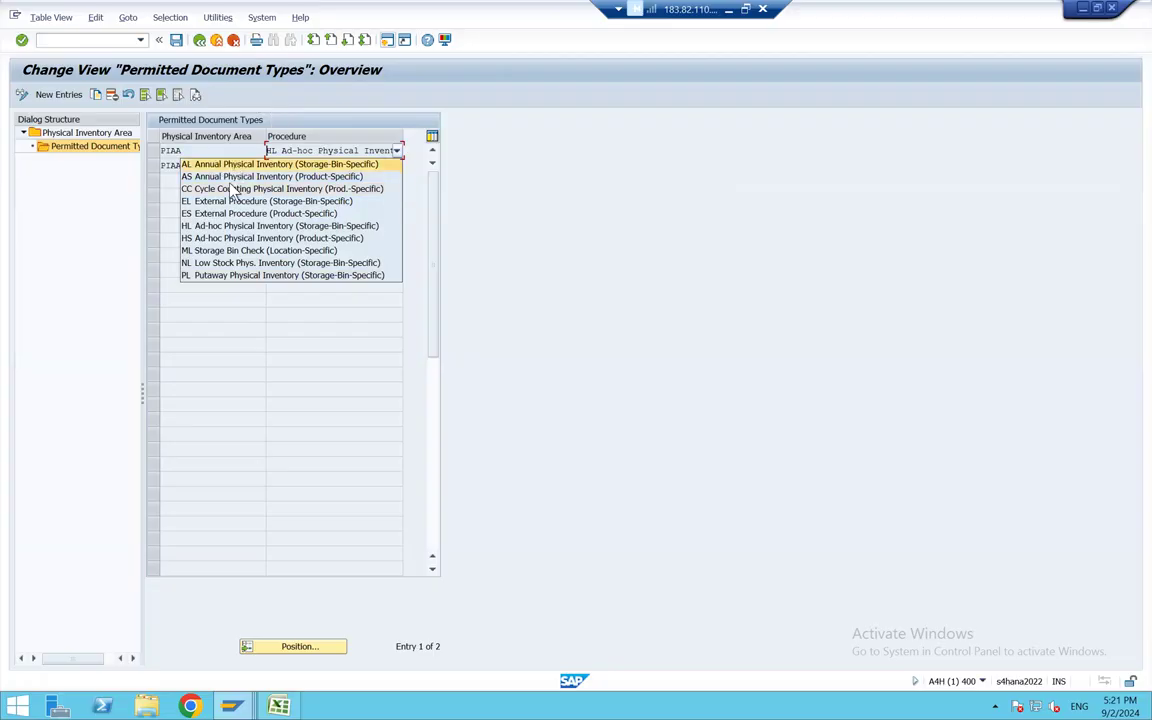
{"action": "left_click", "coordinate": [82, 134]}
{"action": "left_click", "coordinate": [199, 40]}
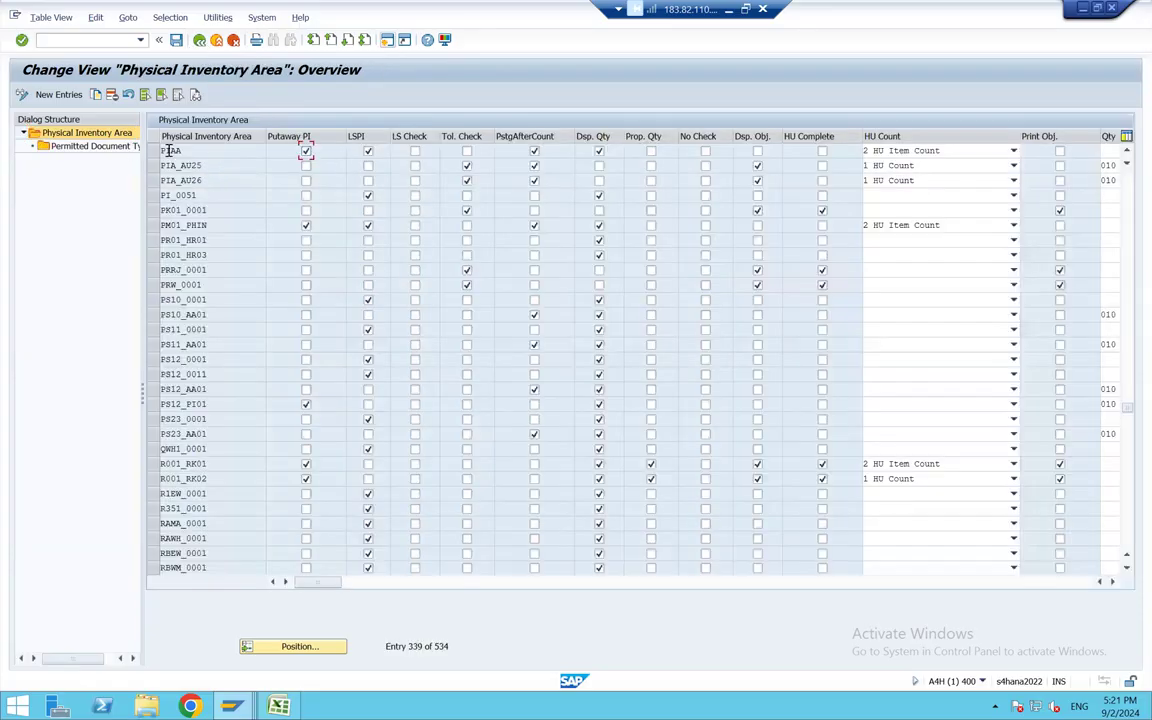
Step: Return to the physical inventory document session and select the storage type column of the proposed items
{"action": "key", "text": "alt+Tab"}
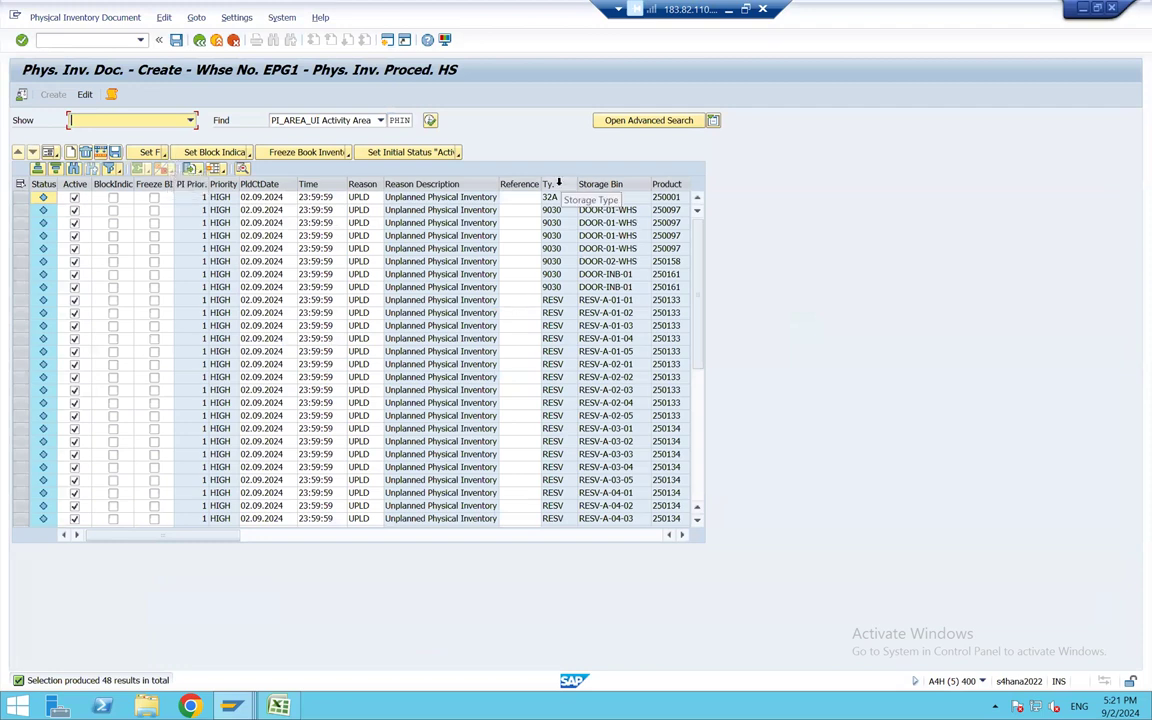
{"action": "left_click", "coordinate": [559, 184]}
{"action": "left_click", "coordinate": [559, 184]}
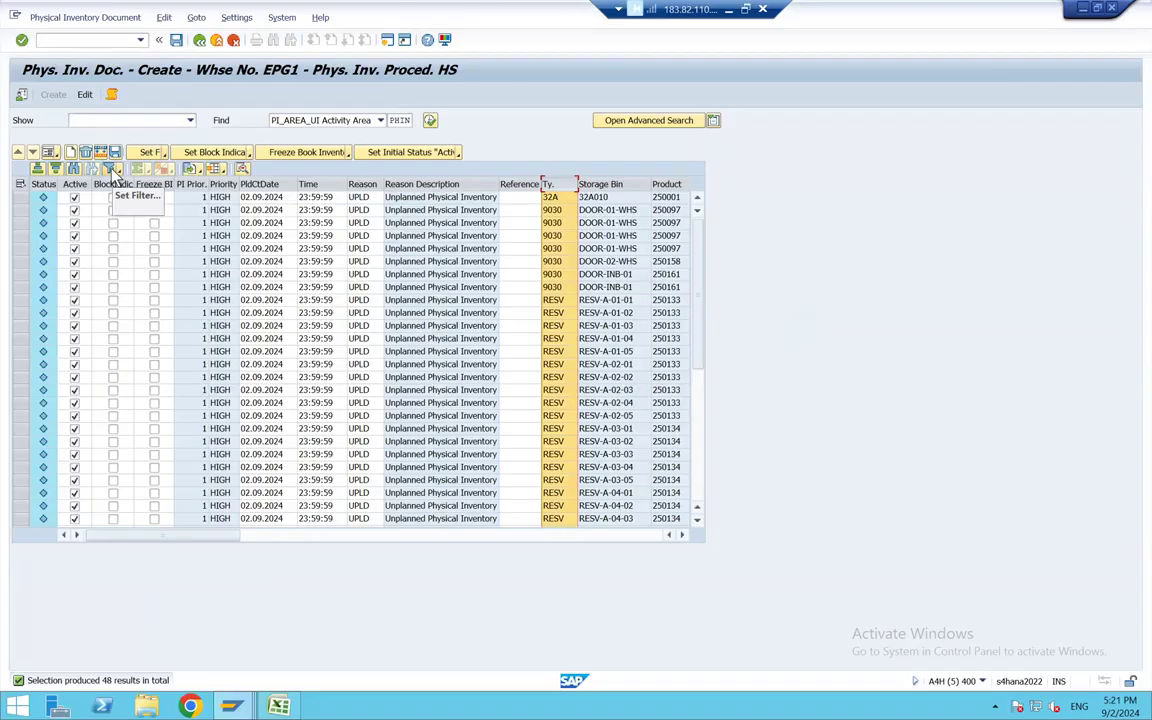
Step: Switch to the Physical Inventory workbook in Excel and point out activity area PHIN and physical inventory area PIAA under HRS1
{"action": "key", "text": "alt+Tab"}
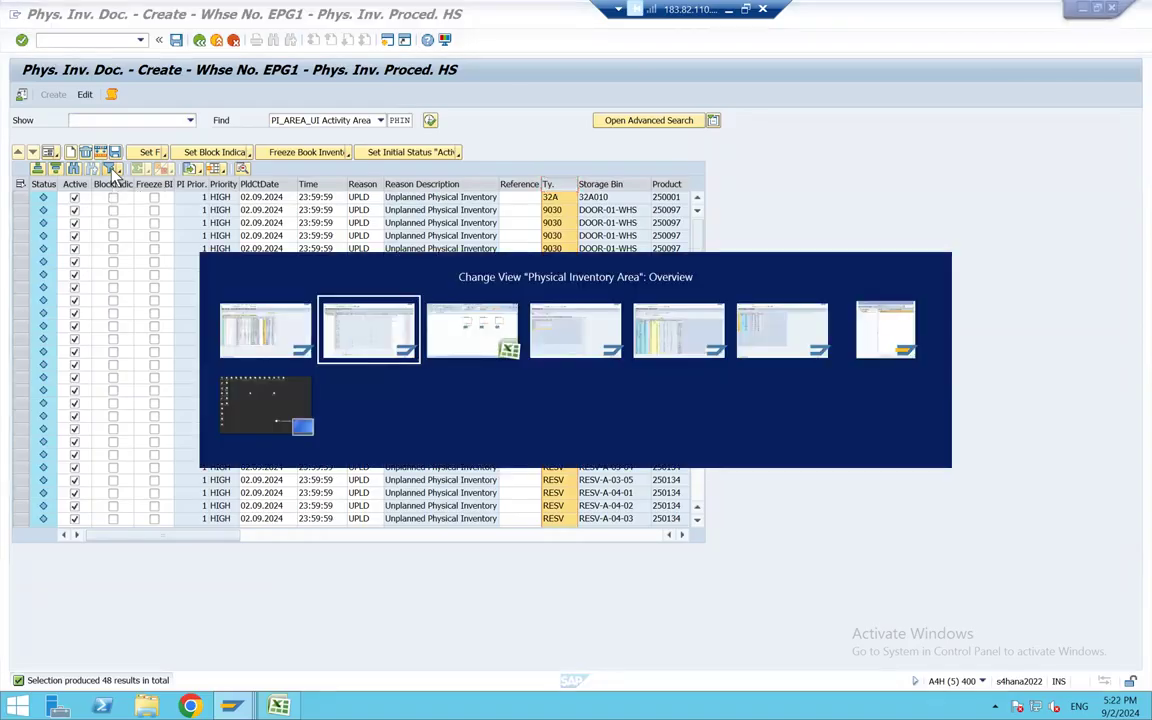
{"action": "left_click", "coordinate": [643, 318]}
{"action": "left_click", "coordinate": [482, 294]}
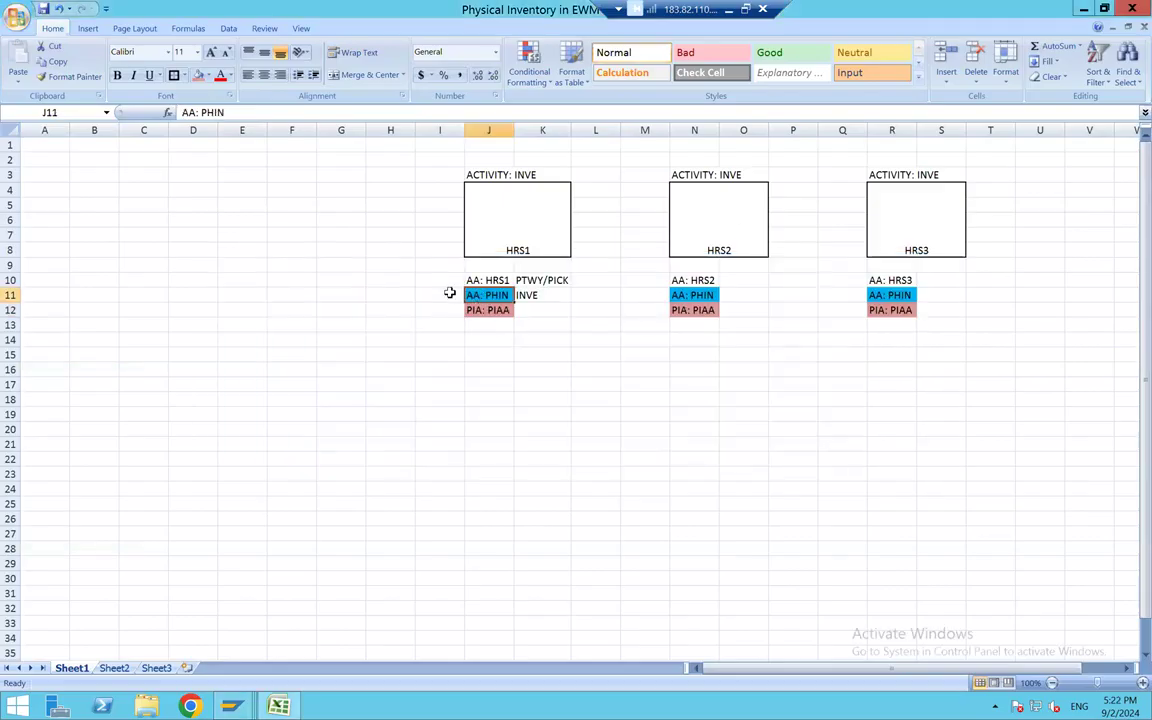
{"action": "left_click", "coordinate": [482, 310]}
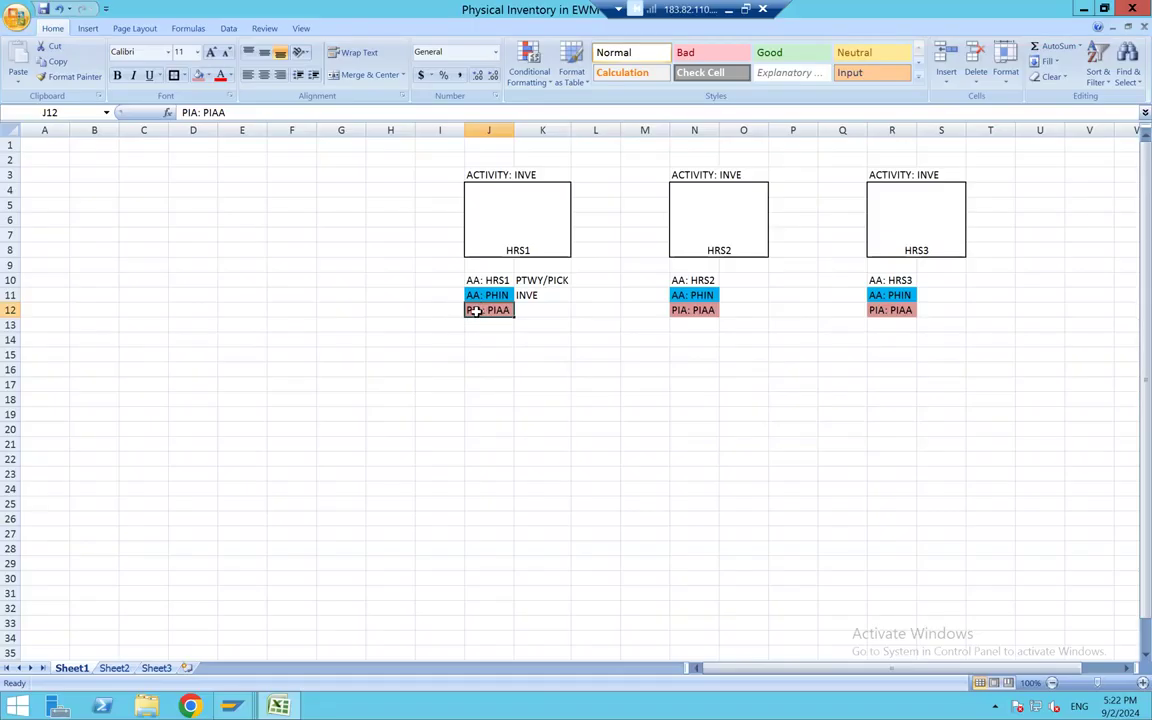
Step: Switch to the /SCWM/LAGPS table session and rerun the selection for warehouse EPG1 and activity area PHIN
{"action": "key", "text": "alt+Tab"}
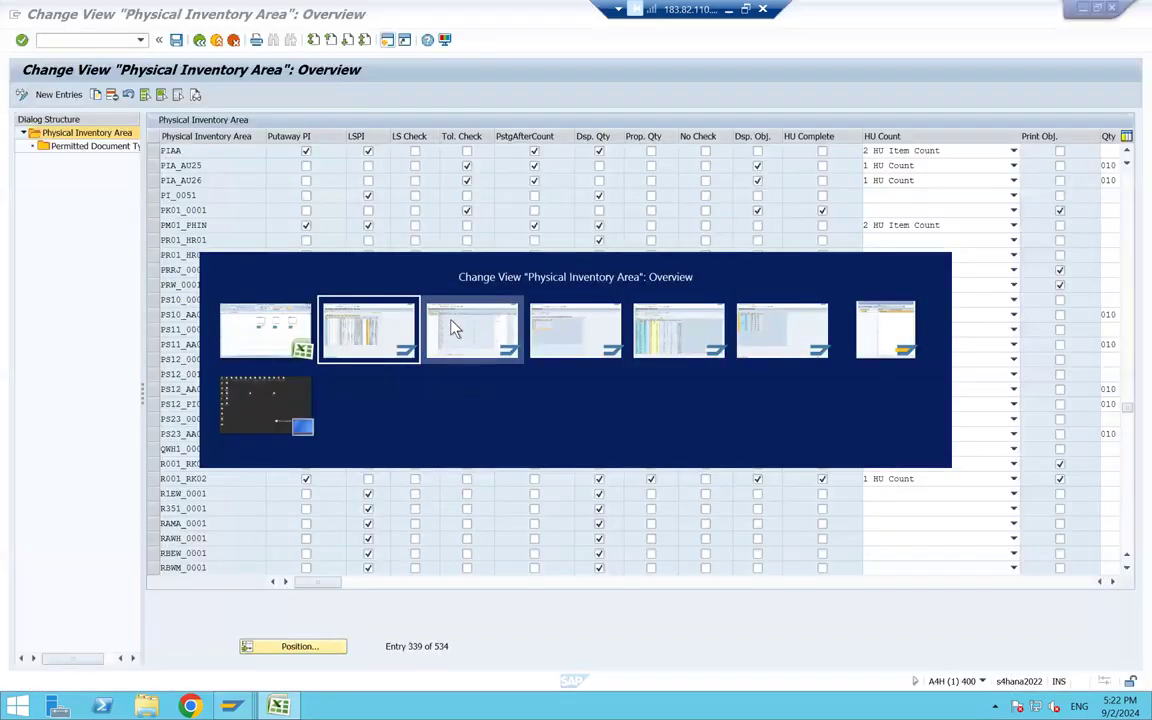
{"action": "left_click", "coordinate": [452, 328]}
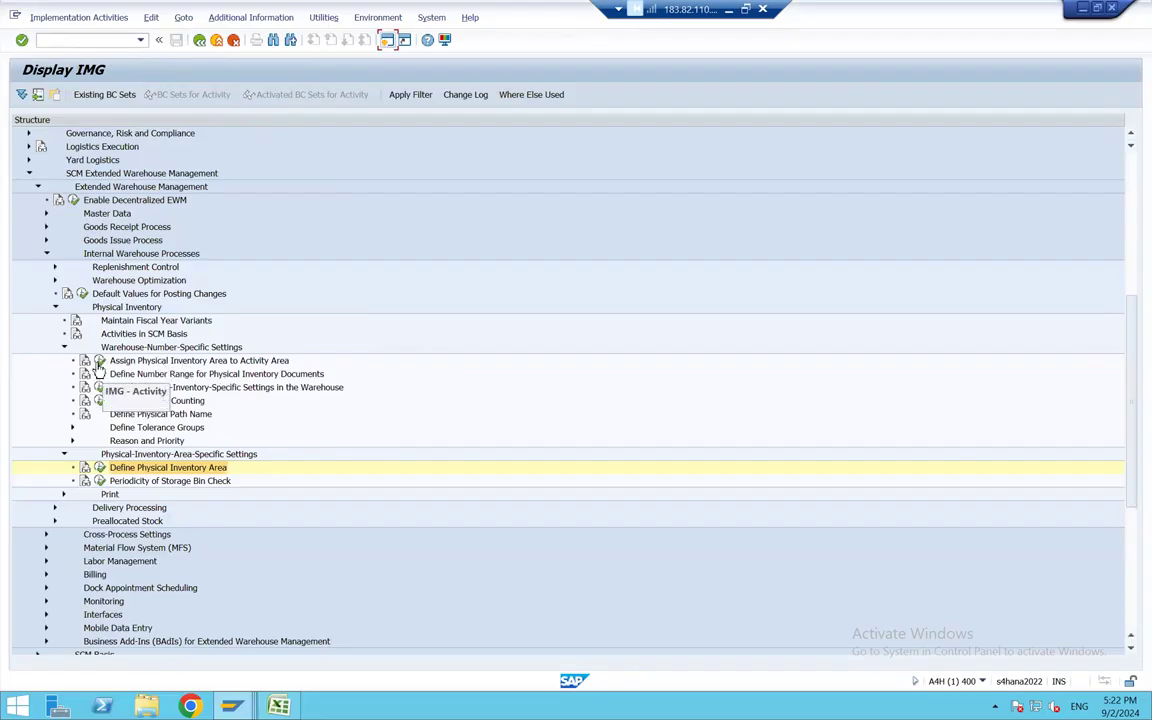
{"action": "key", "text": "alt+Tab"}
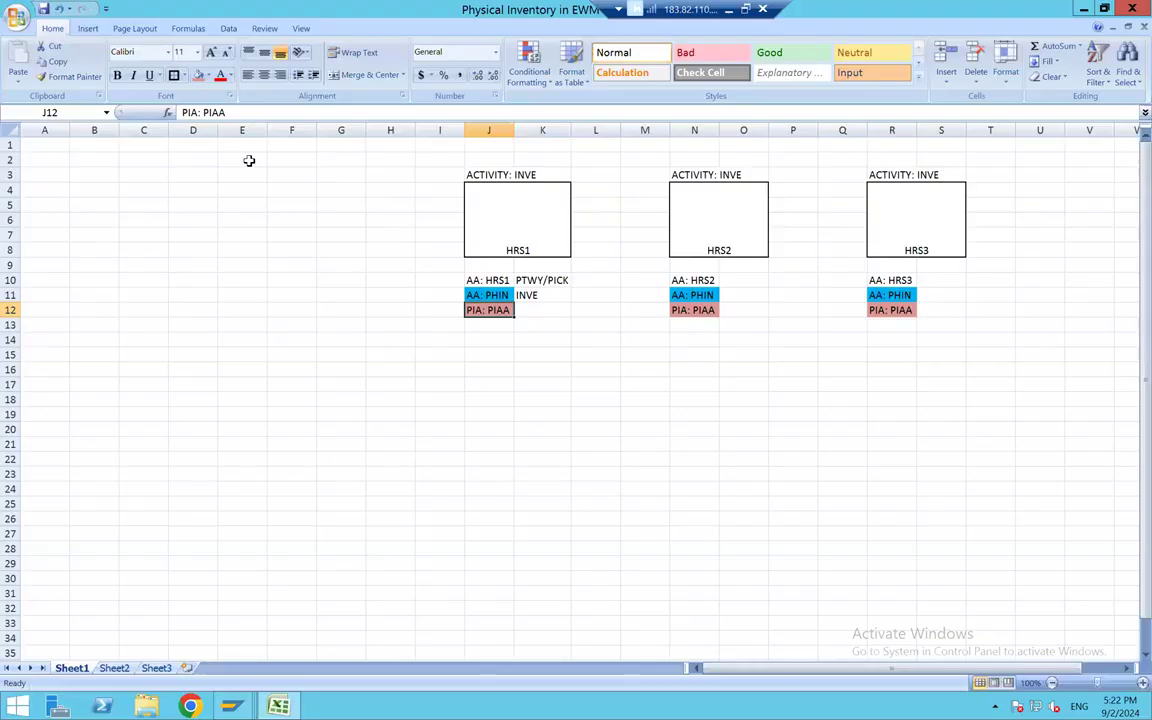
{"action": "key", "text": "alt+Tab"}
{"action": "key", "text": "Tab"}
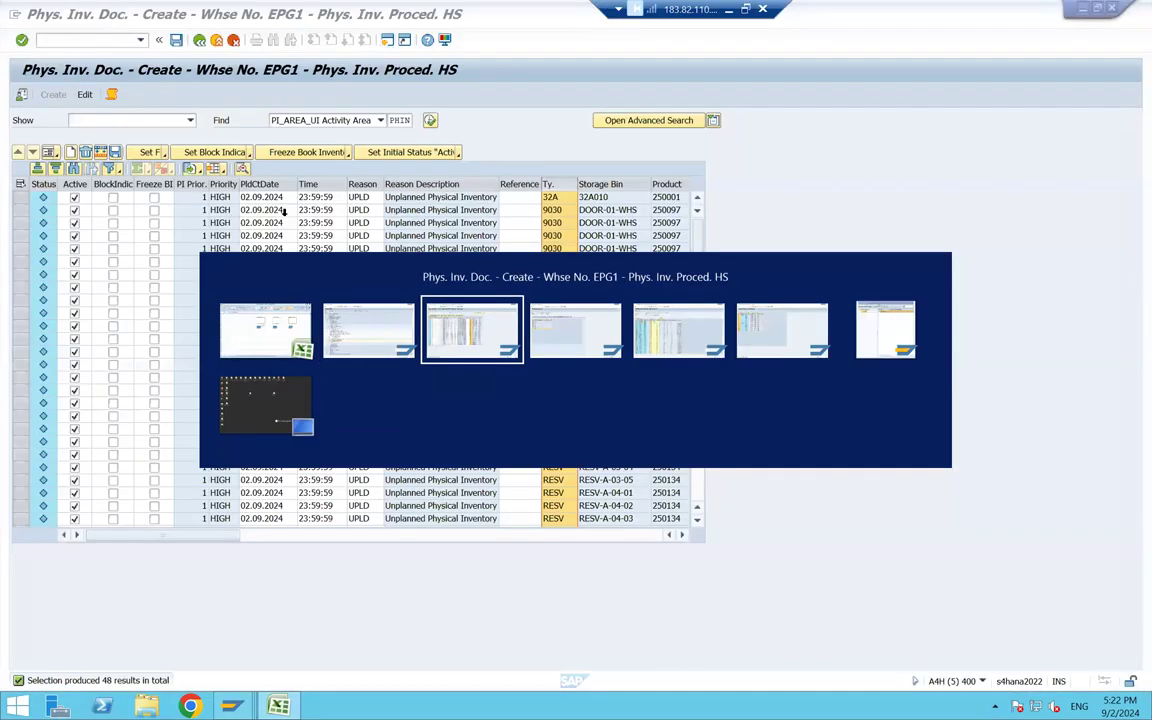
{"action": "key", "text": "alt+Tab"}
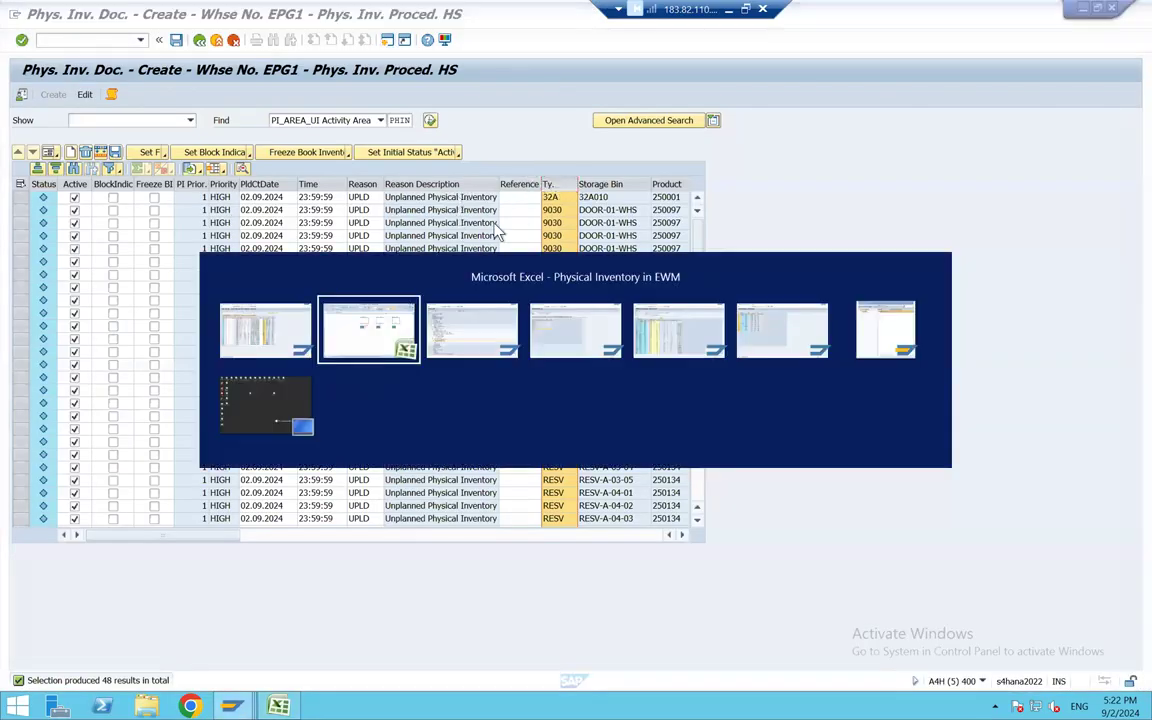
{"action": "key", "text": "Tab"}
{"action": "key", "text": "Tab"}
{"action": "key", "text": "Tab"}
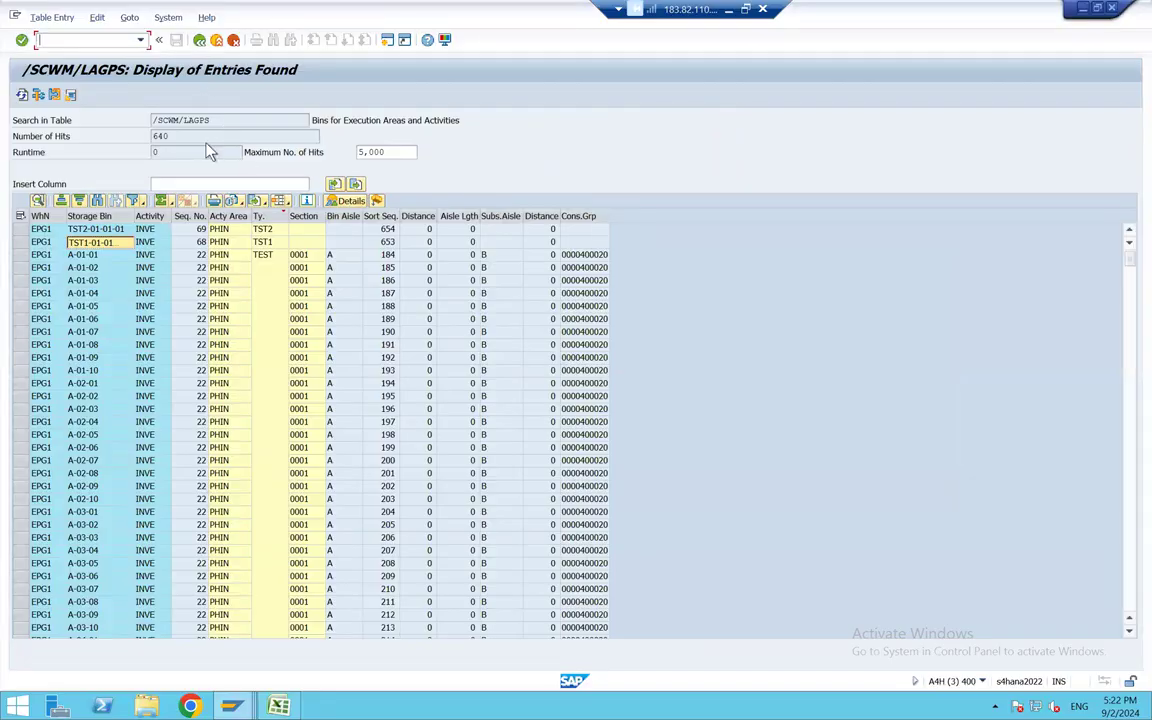
{"action": "left_click", "coordinate": [199, 40]}
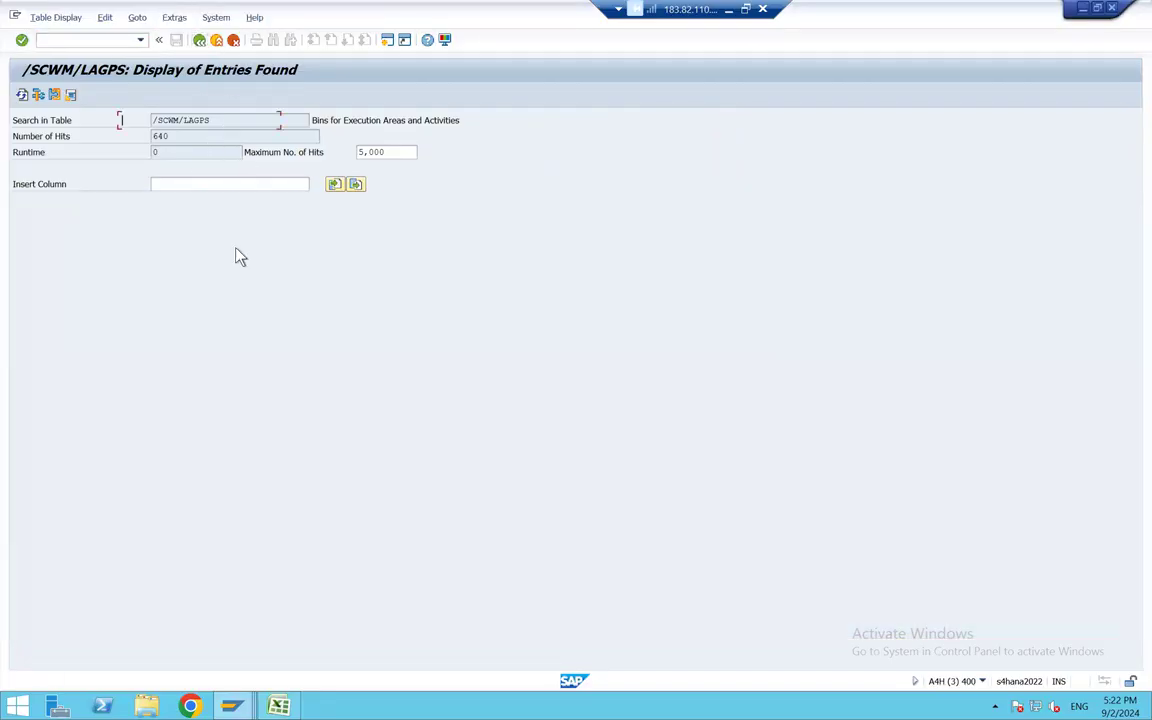
{"action": "left_click", "coordinate": [150, 321]}
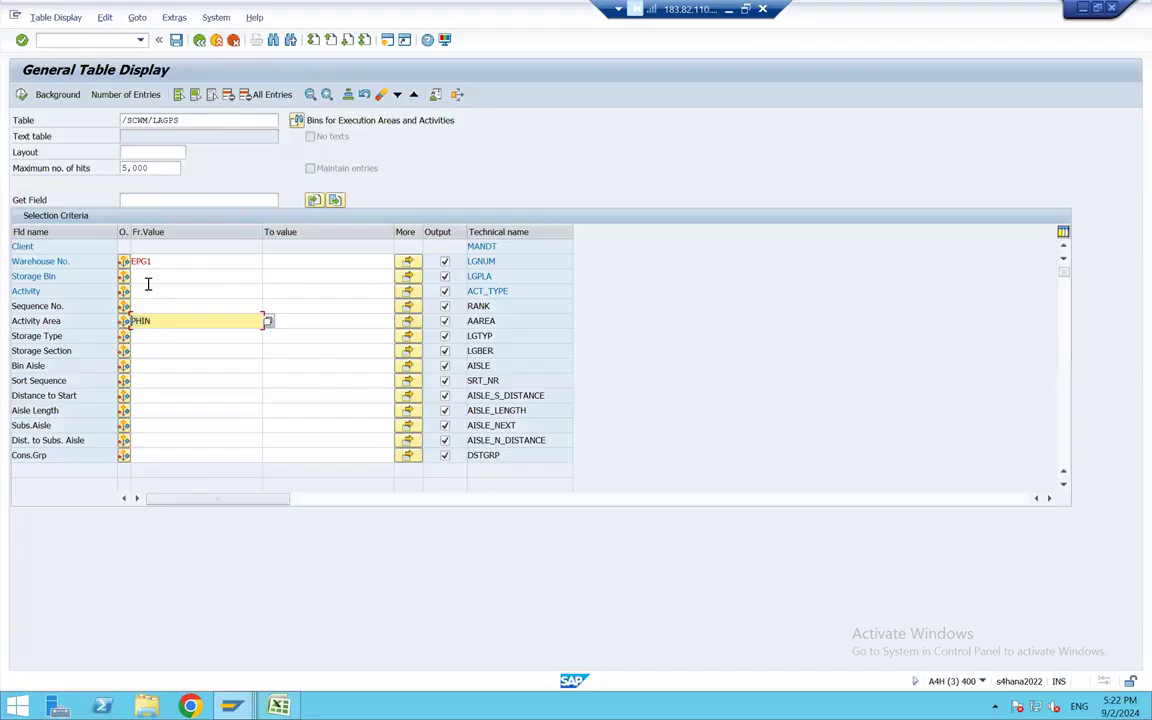
{"action": "left_click", "coordinate": [21, 94]}
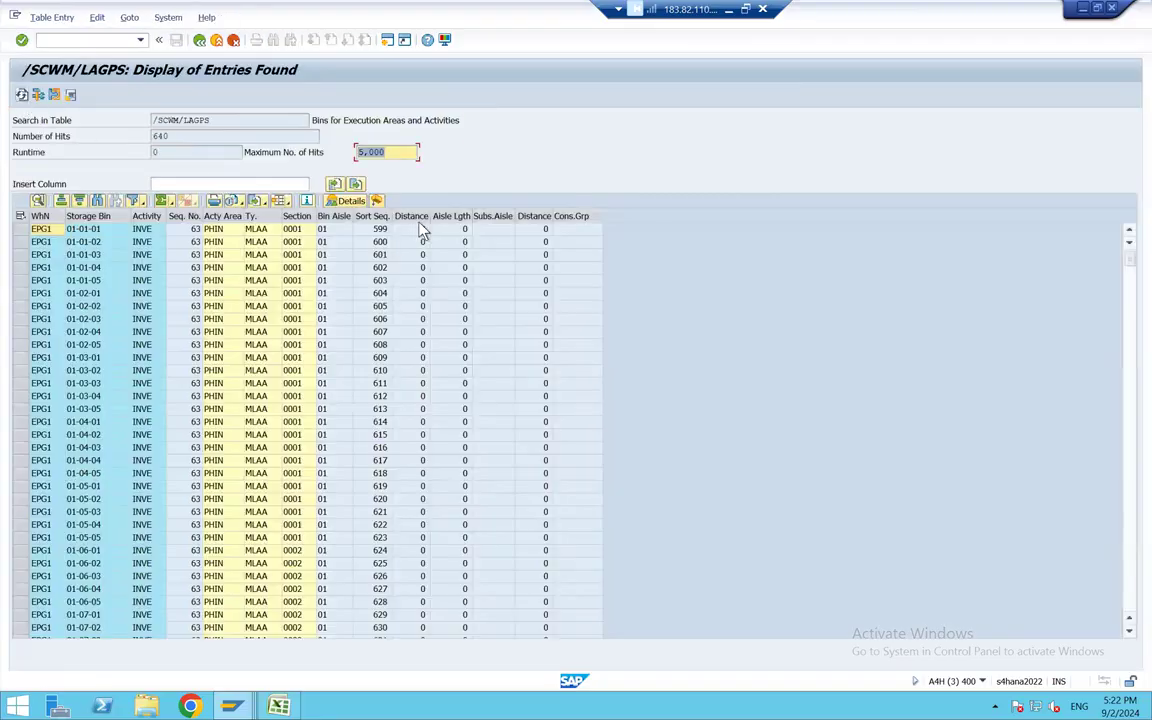
Step: Open a filter on the storage type column of the /SCWM/LAGPS entries and list its possible values
{"action": "left_click", "coordinate": [250, 216]}
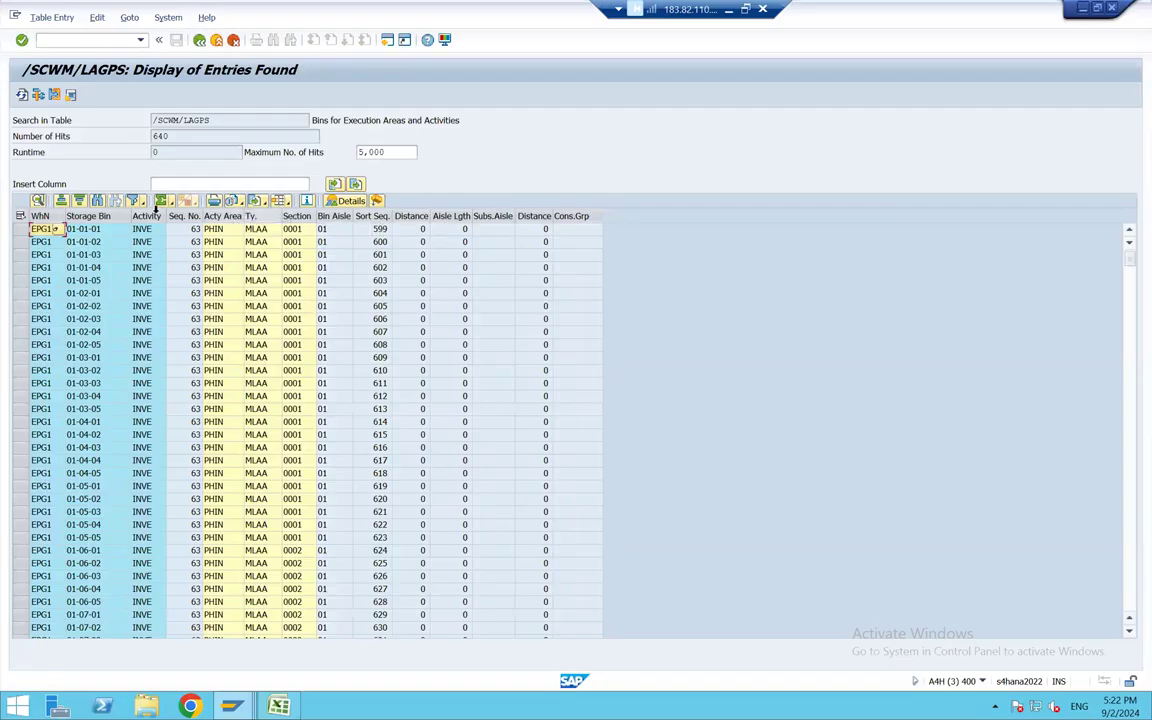
{"action": "left_click", "coordinate": [136, 202]}
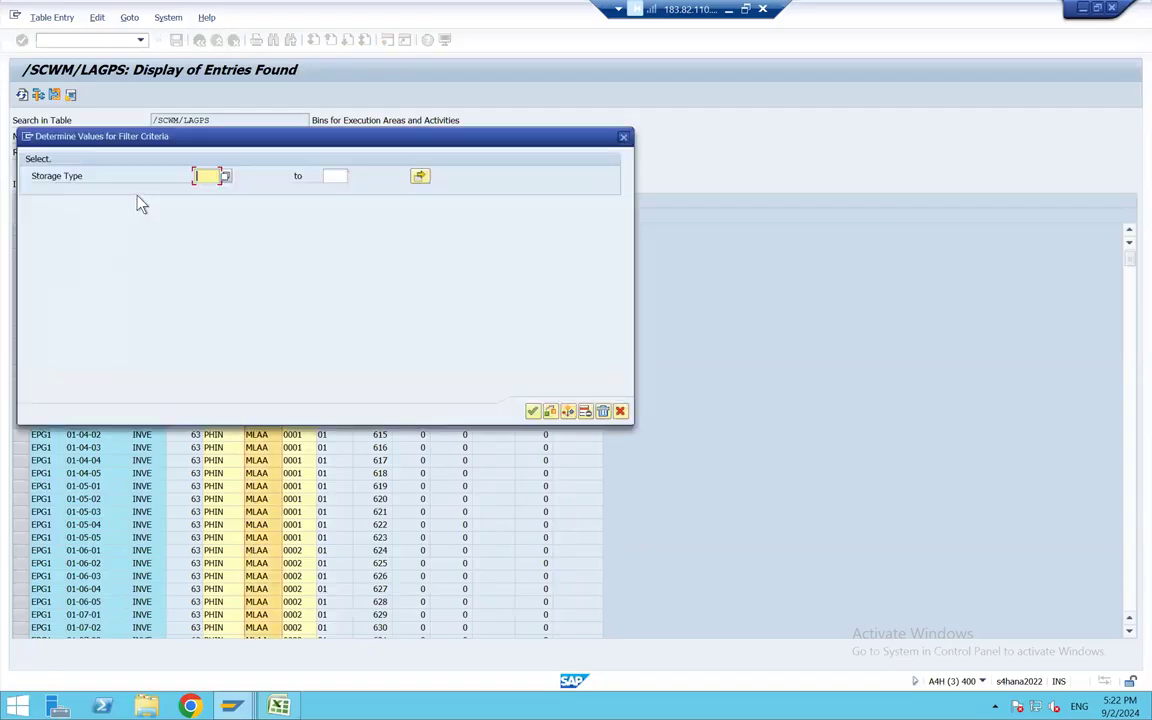
{"action": "left_click", "coordinate": [227, 177]}
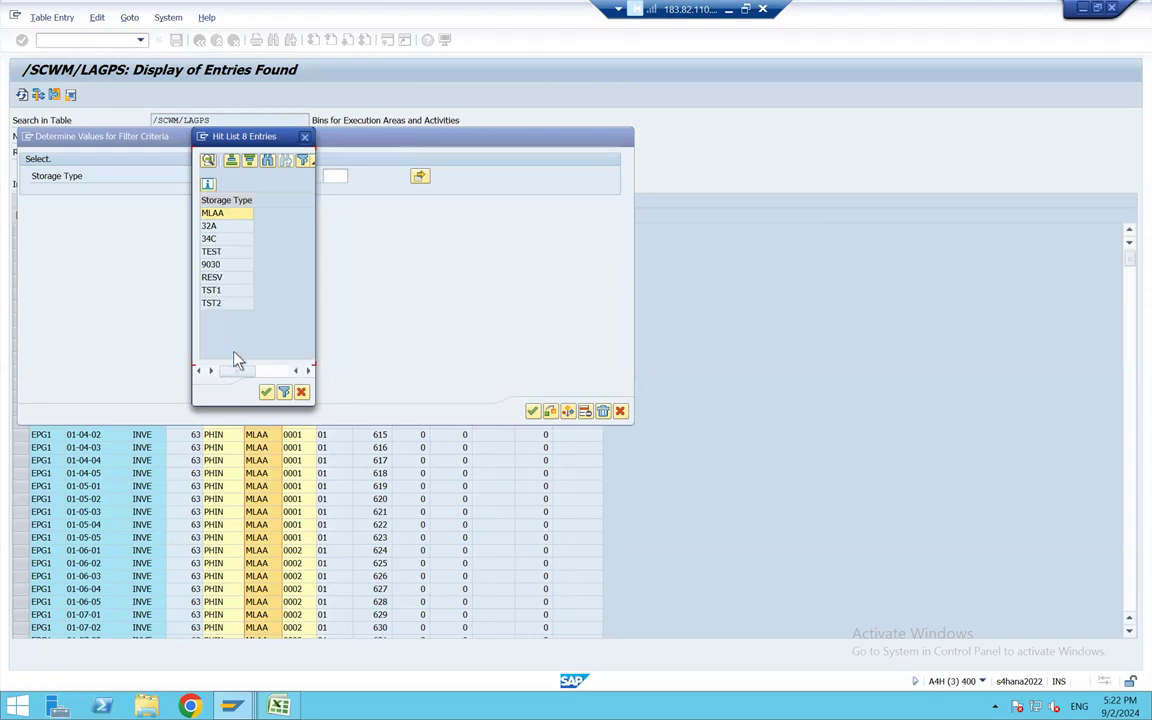
Step: Switch to the physical inventory document session and list the storage type values available for filtering the proposed items
{"action": "key", "text": "alt+Tab"}
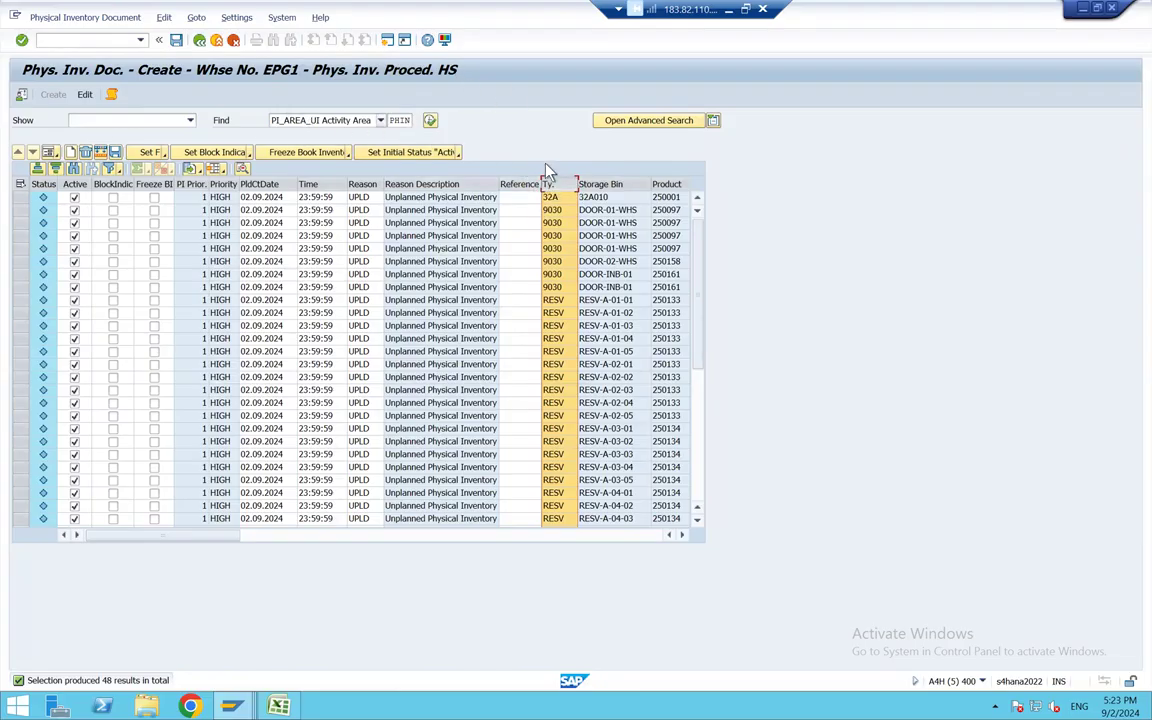
{"action": "left_click", "coordinate": [116, 169]}
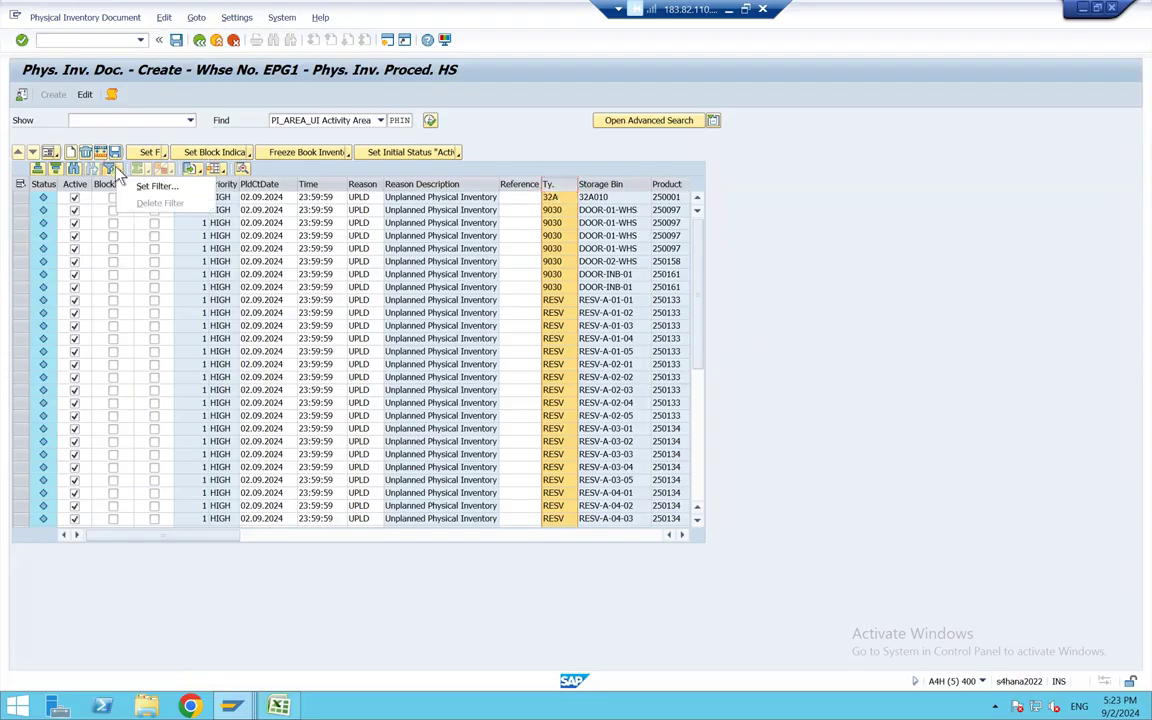
{"action": "left_click", "coordinate": [158, 186]}
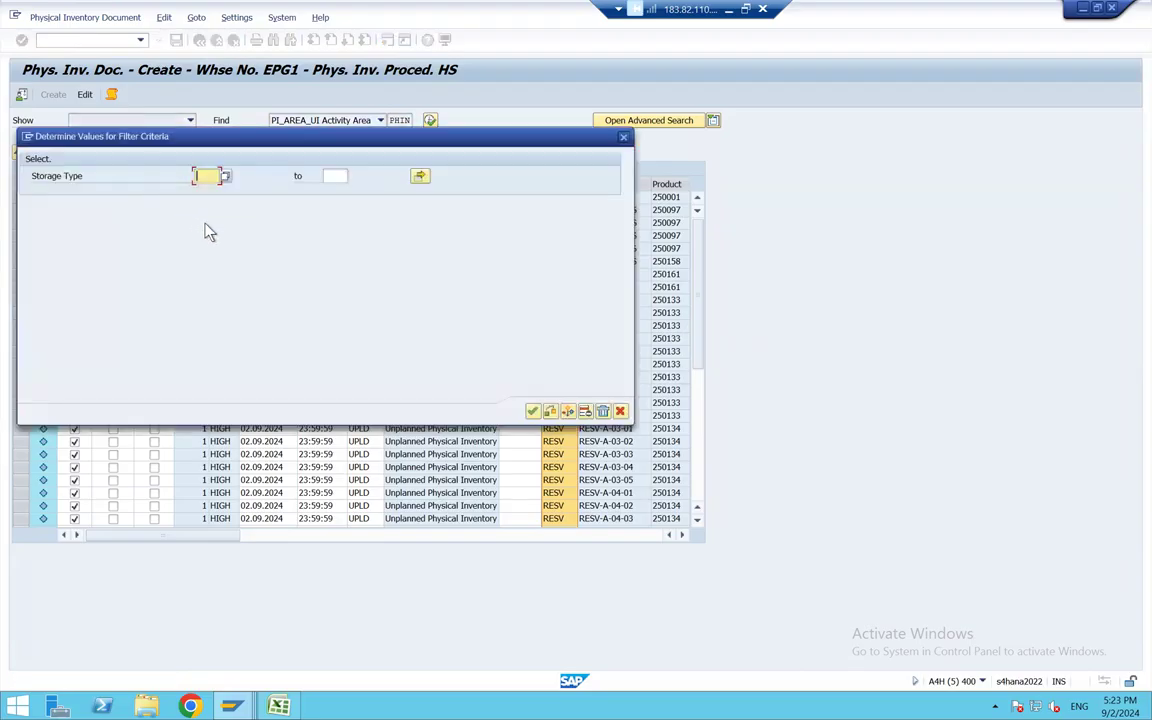
{"action": "key", "text": "F4"}
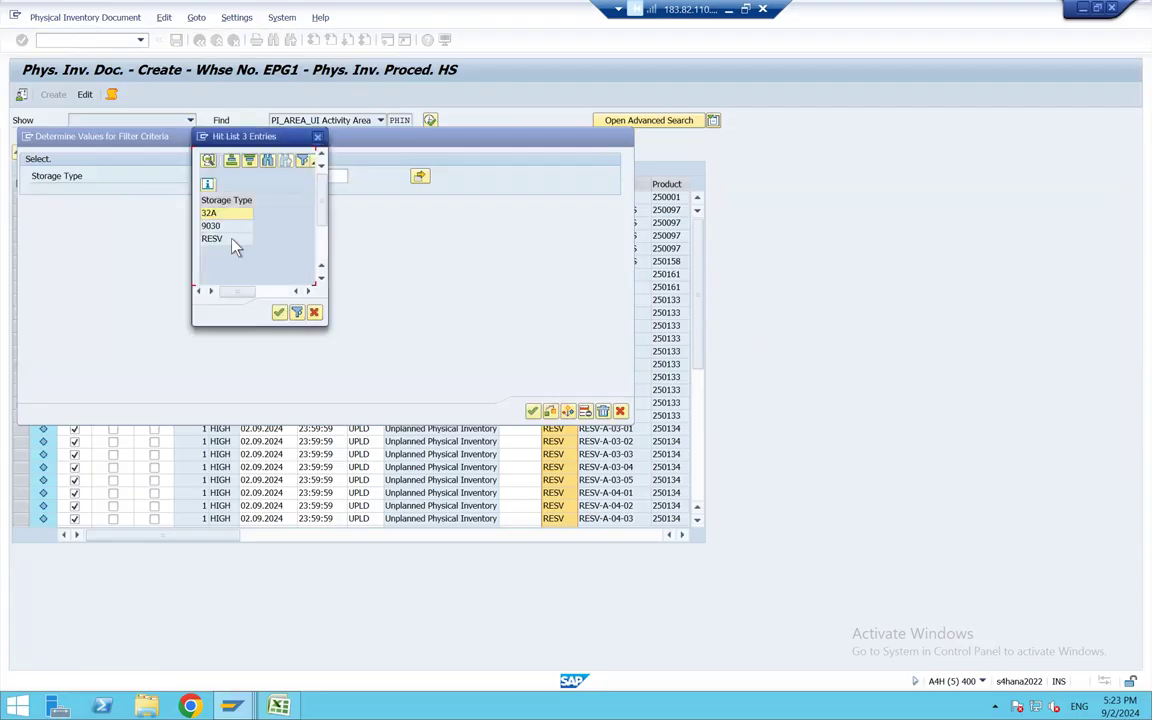
{"action": "left_click", "coordinate": [208, 214]}
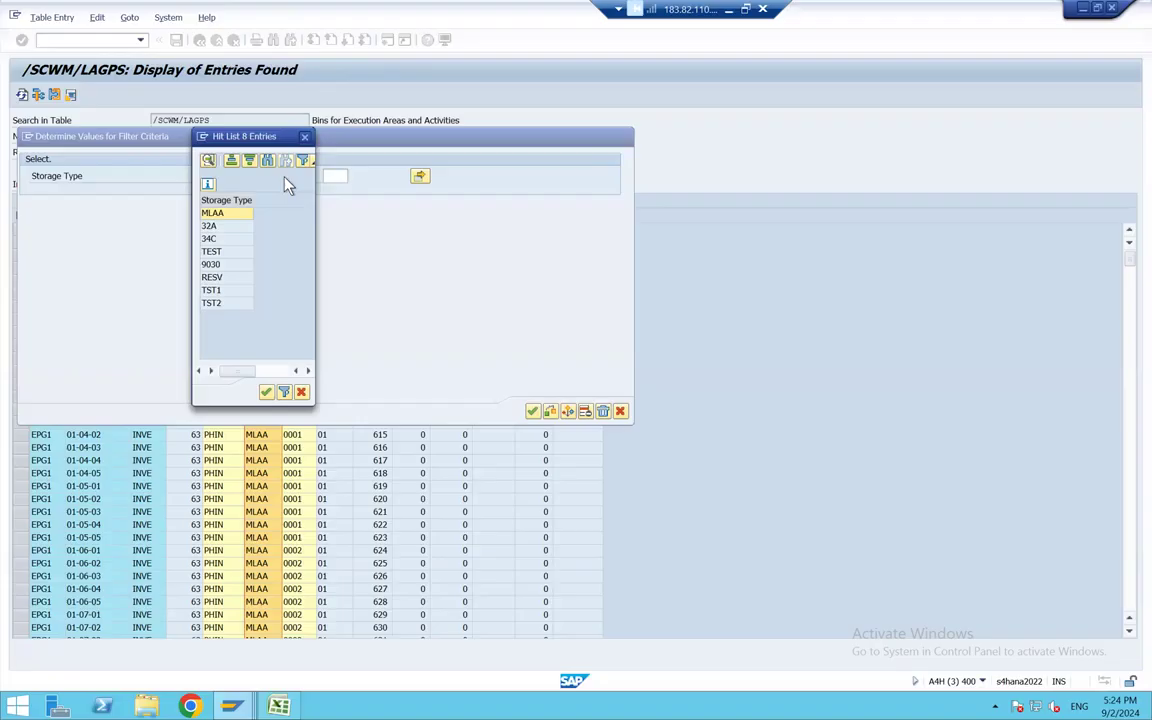
Step: Switch to the Excel workbook and point out PHIN, INVE and PIAA under HRS1 and the storage type boxes HRS1, HRS2 and HRS3
{"action": "left_click", "coordinate": [280, 709]}
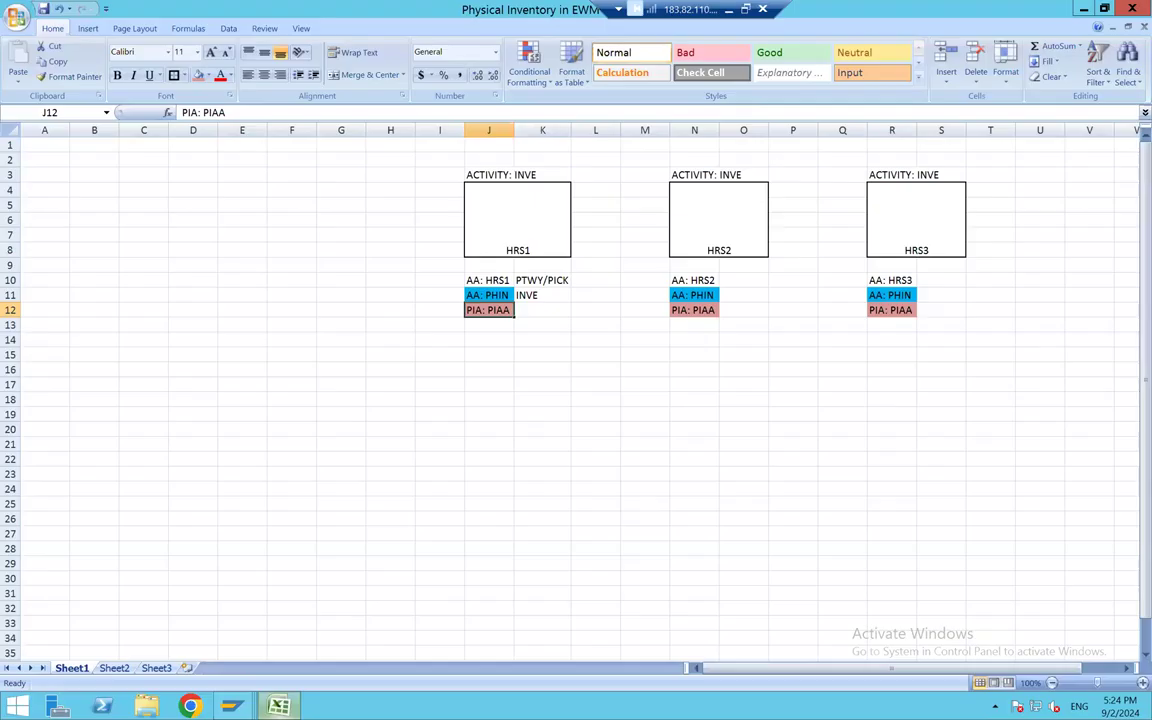
{"action": "left_click", "coordinate": [478, 294]}
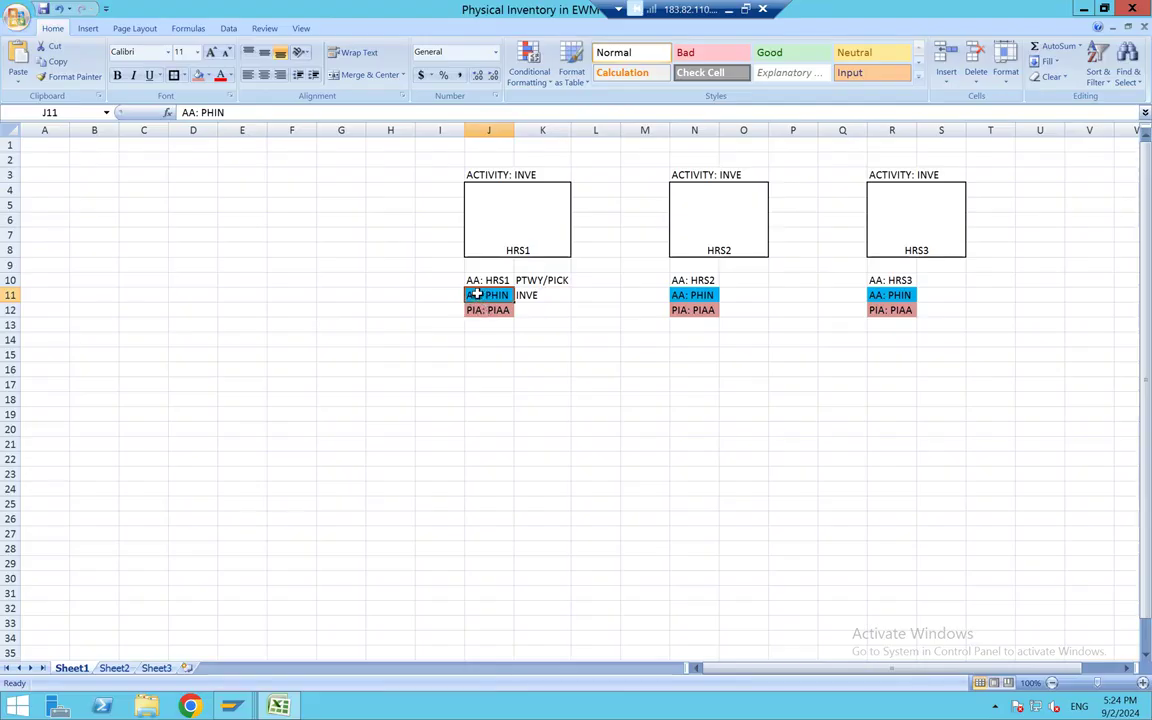
{"action": "left_click", "coordinate": [537, 297]}
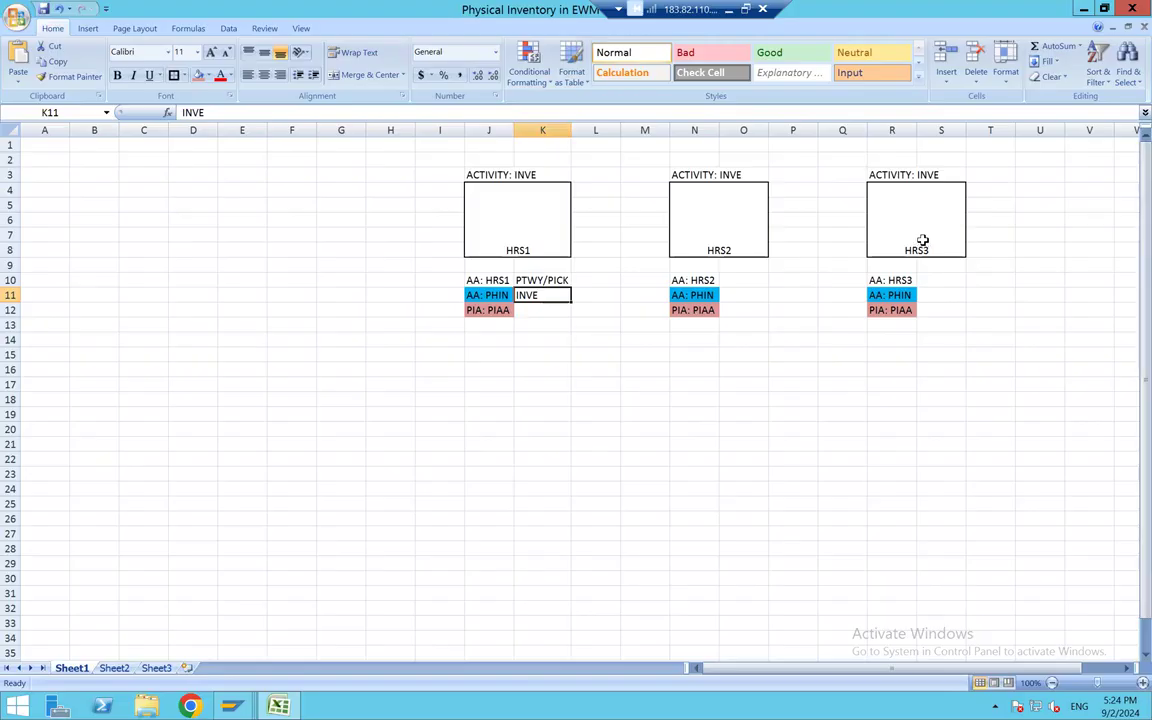
{"action": "left_click", "coordinate": [481, 310]}
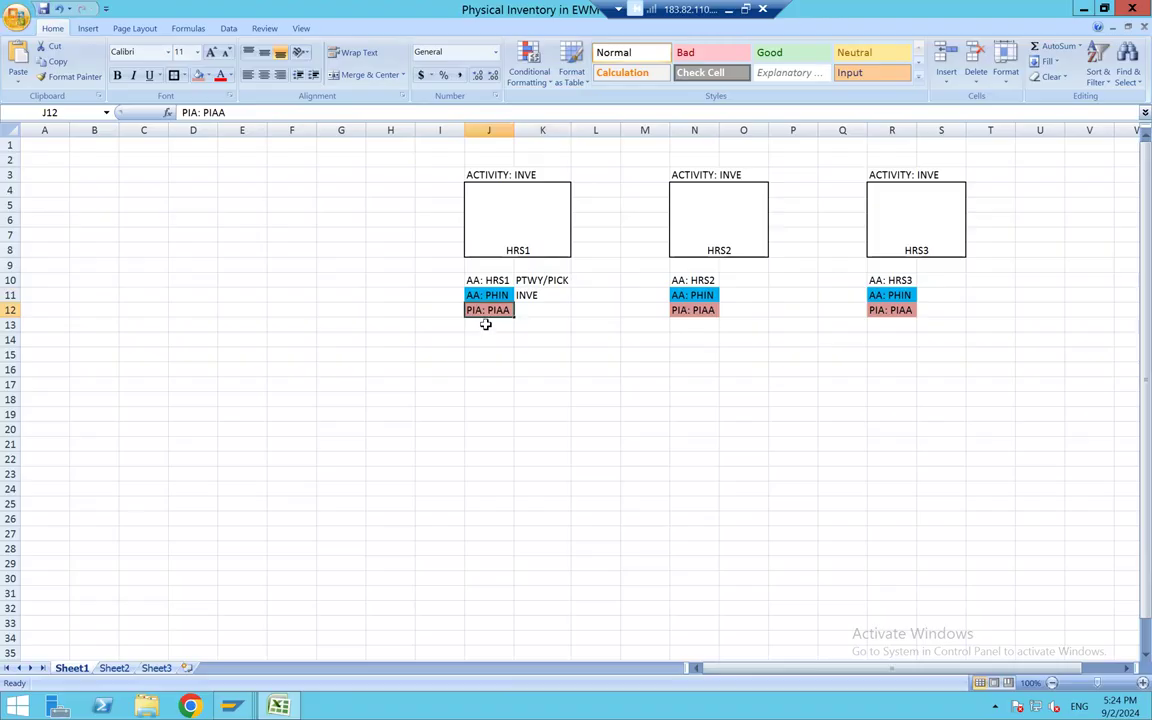
{"action": "left_click", "coordinate": [506, 226]}
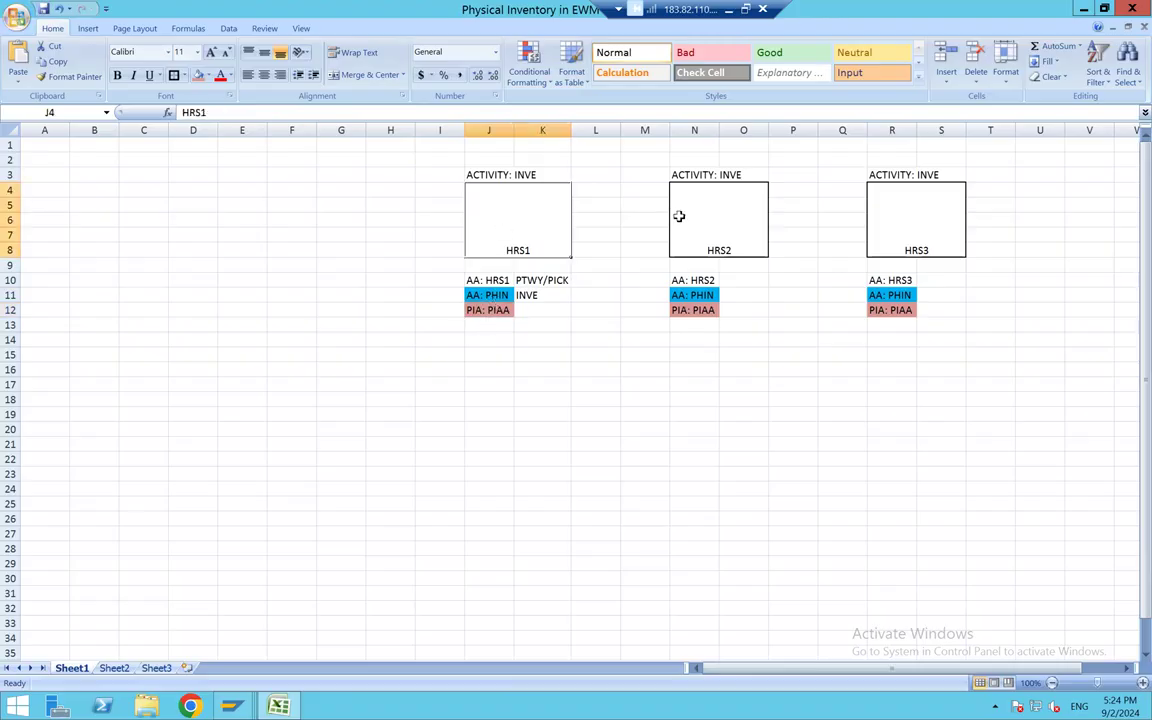
{"action": "left_click", "coordinate": [735, 216]}
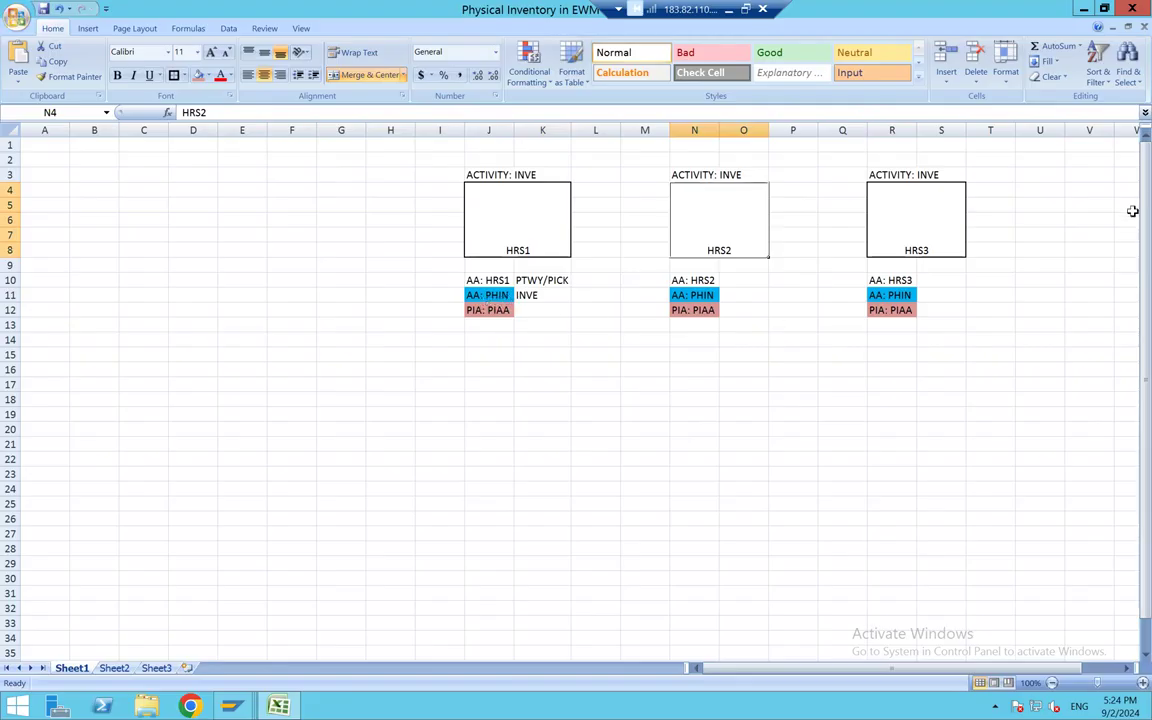
{"action": "left_click", "coordinate": [945, 218]}
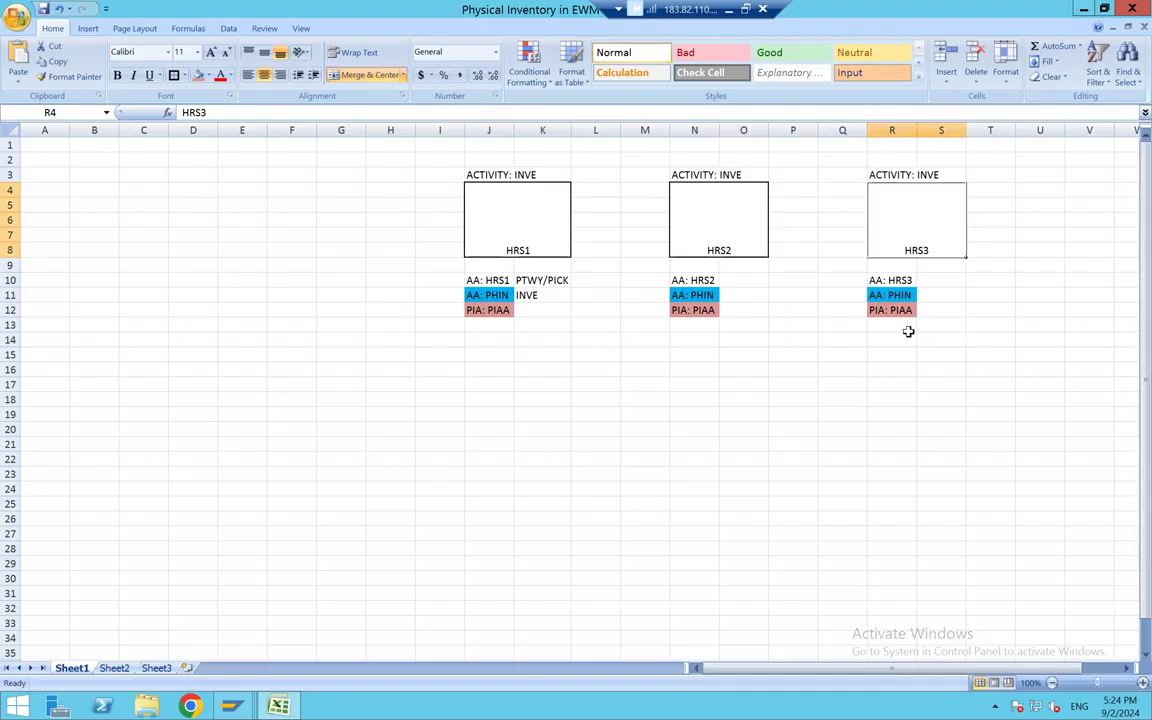
{"action": "left_click", "coordinate": [485, 314]}
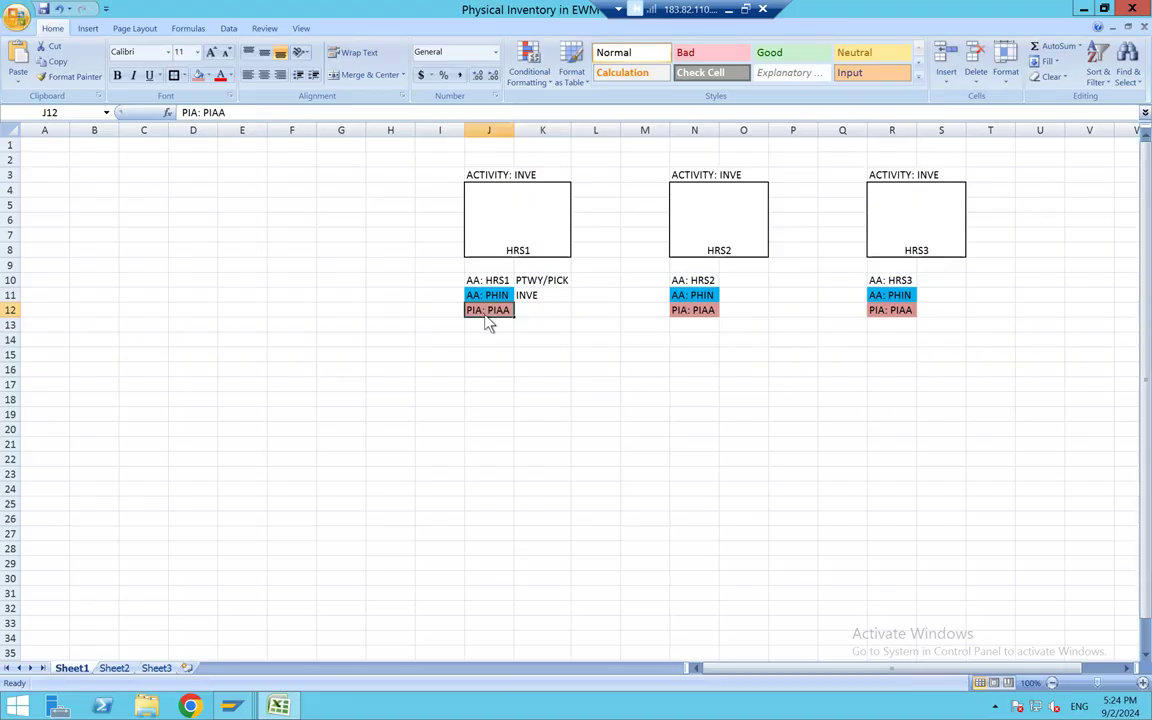
Step: Close the storage type value list in the /SCWM/LAGPS session and cancel the storage type filter in the document session
{"action": "key", "text": "alt+Tab"}
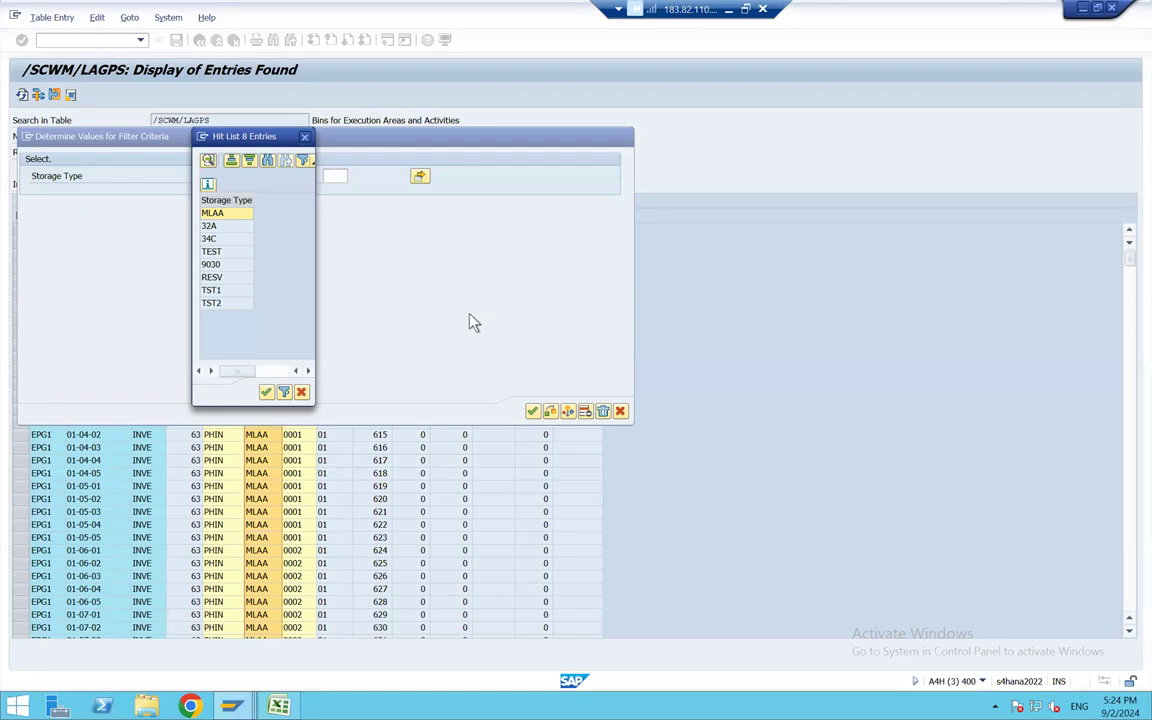
{"action": "left_click", "coordinate": [304, 136]}
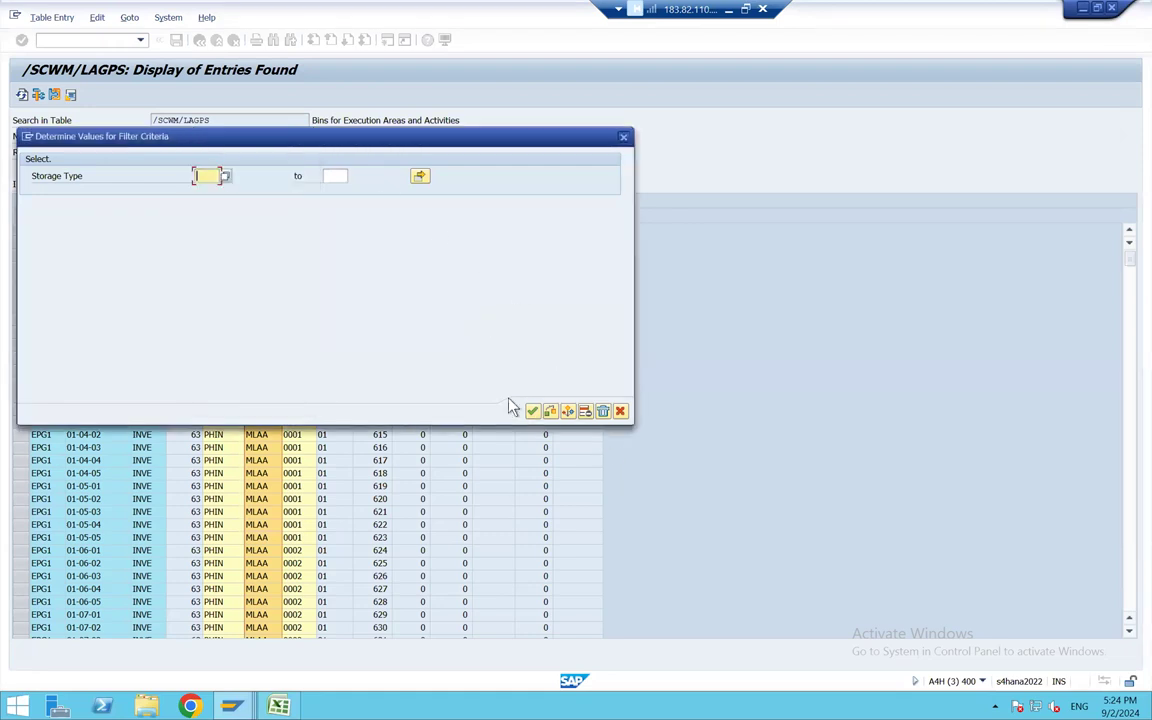
{"action": "key", "text": "alt+Tab"}
{"action": "key", "text": "alt+Tab"}
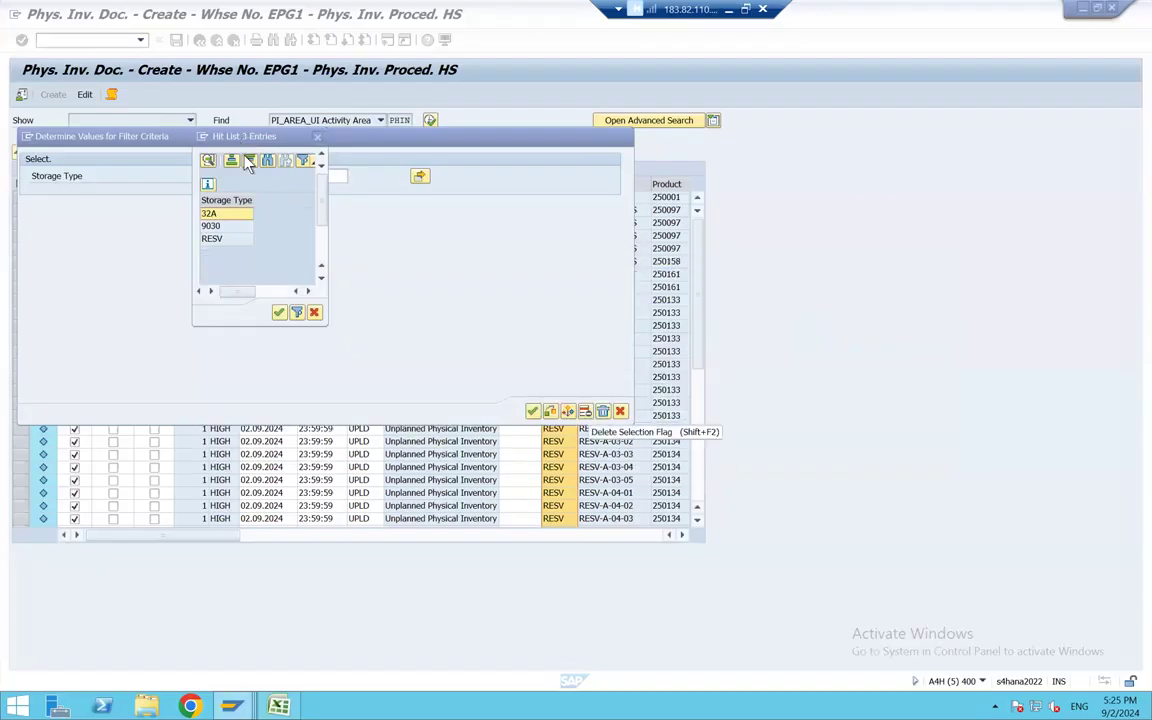
{"action": "left_click", "coordinate": [317, 136]}
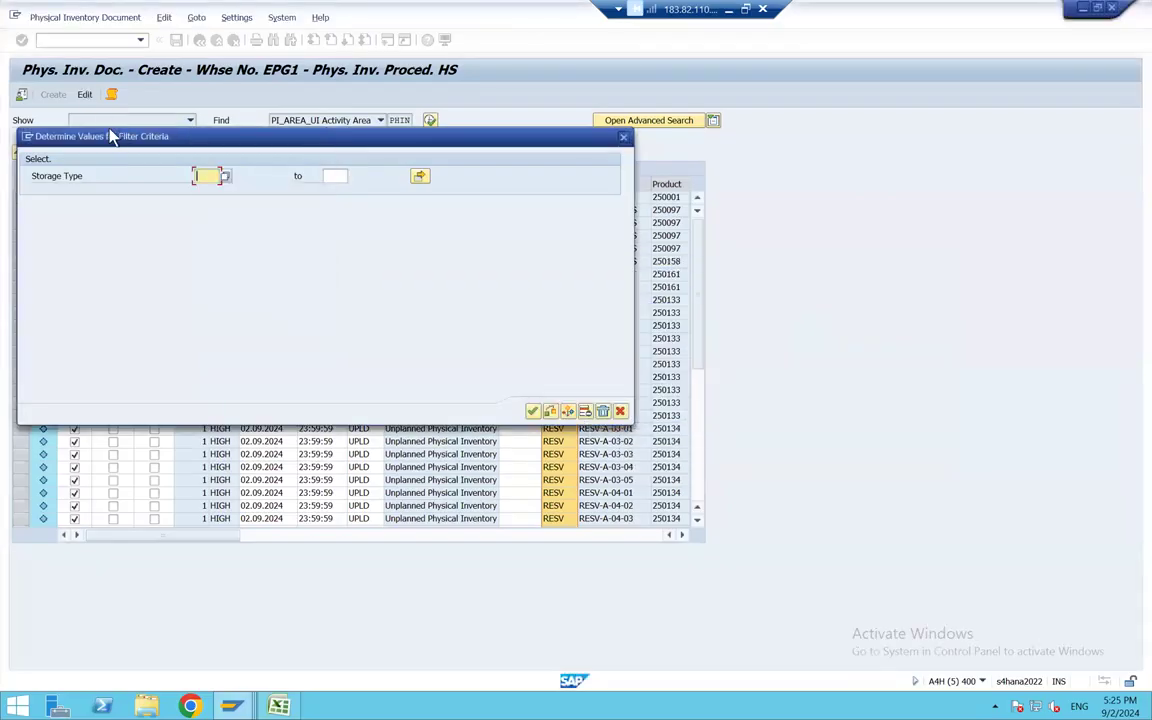
{"action": "key", "text": "Escape"}
Step: Open the warehouse monitor /SCWM/MON in a new session for warehouse EPG1 with monitor SAP
{"action": "left_click", "coordinate": [75, 40]}
{"action": "type", "text": "/o/SCWM/"}
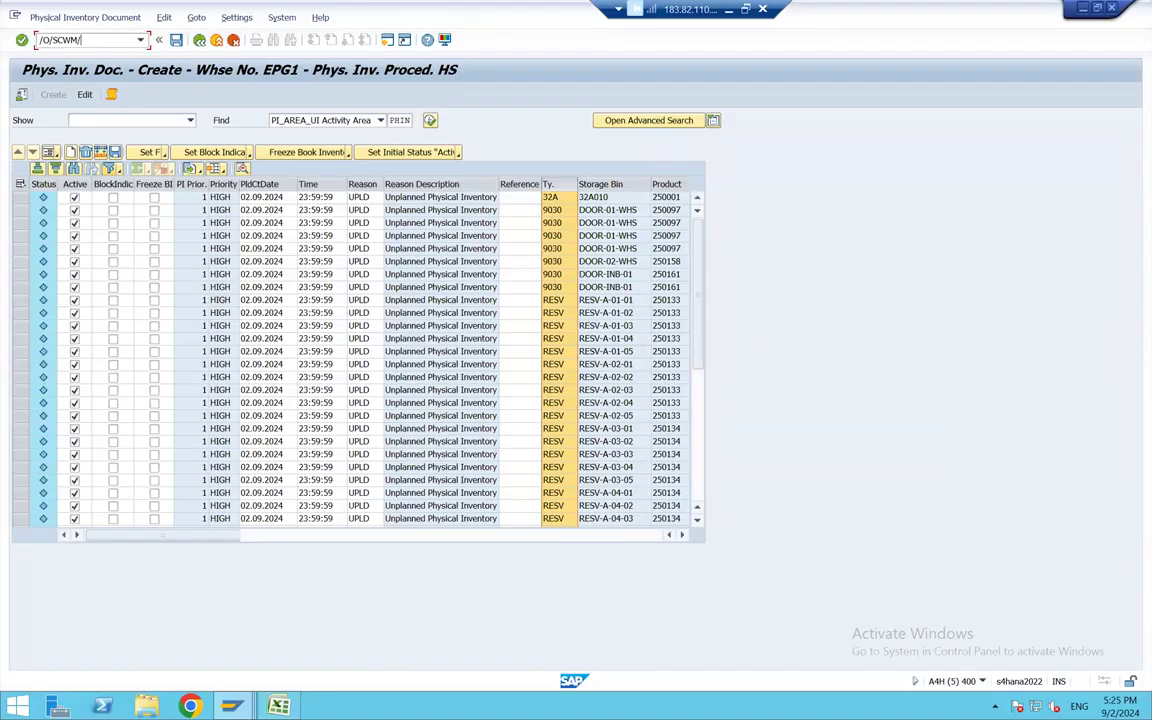
{"action": "type", "text": "MON"}
{"action": "key", "text": "Return"}
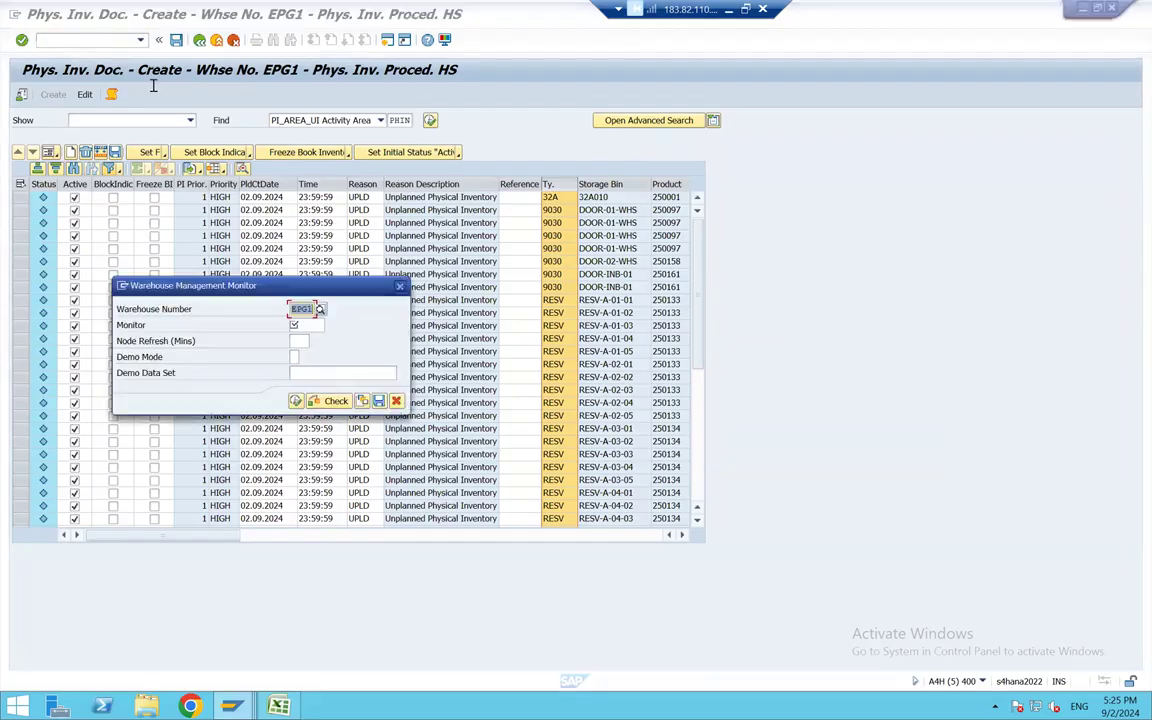
{"action": "left_click", "coordinate": [304, 327]}
{"action": "key", "text": "Tab"}
{"action": "left_click", "coordinate": [304, 326]}
{"action": "type", "text": "SAP"}
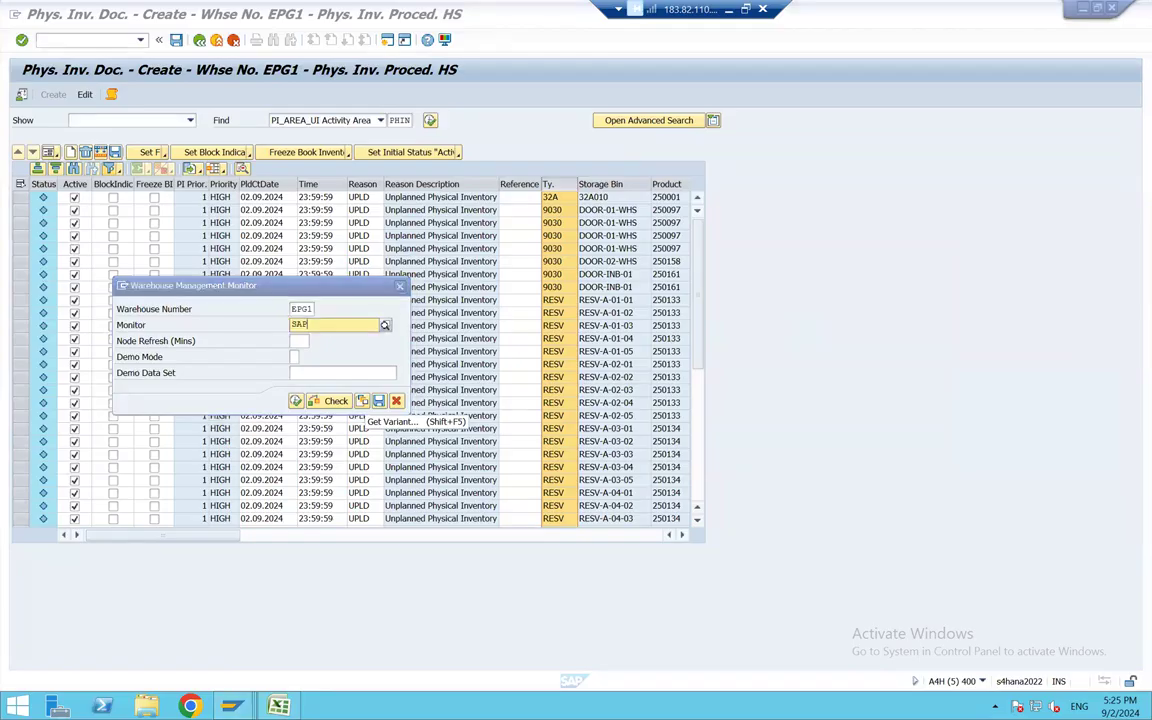
{"action": "key", "text": "Return"}
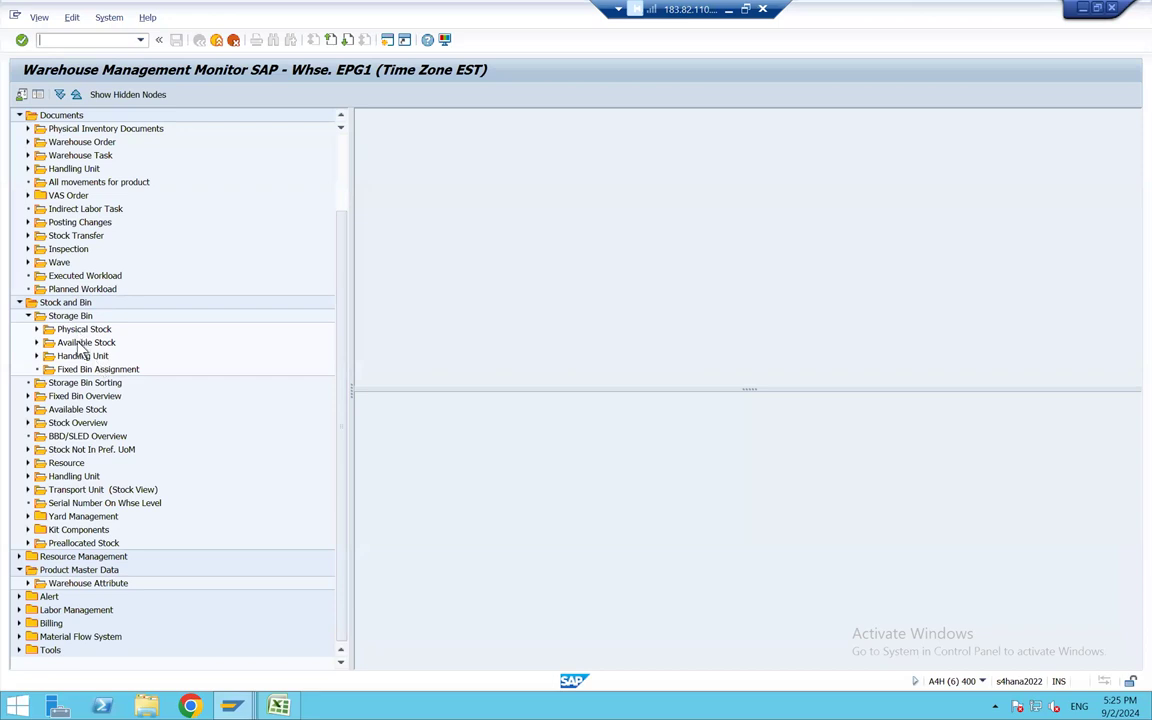
Step: List the physical stock of storage type HRS1 in the warehouse monitor and enlarge the result list in both directions
{"action": "left_click", "coordinate": [76, 331]}
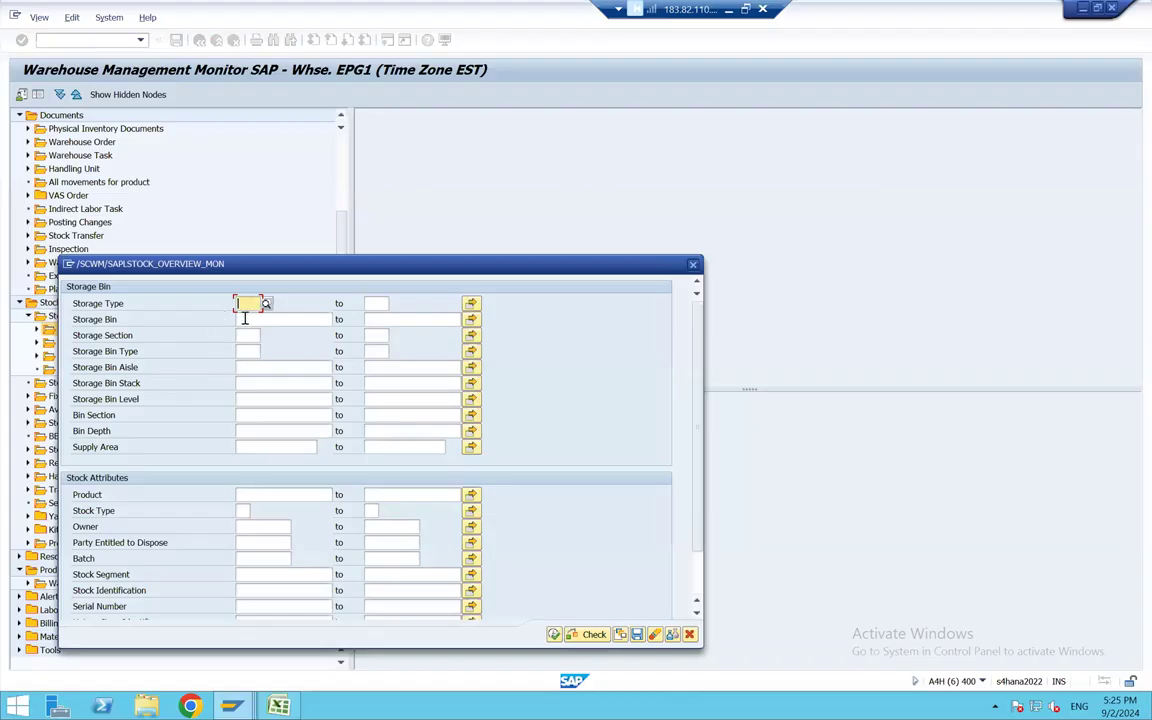
{"action": "type", "text": "HRS1"}
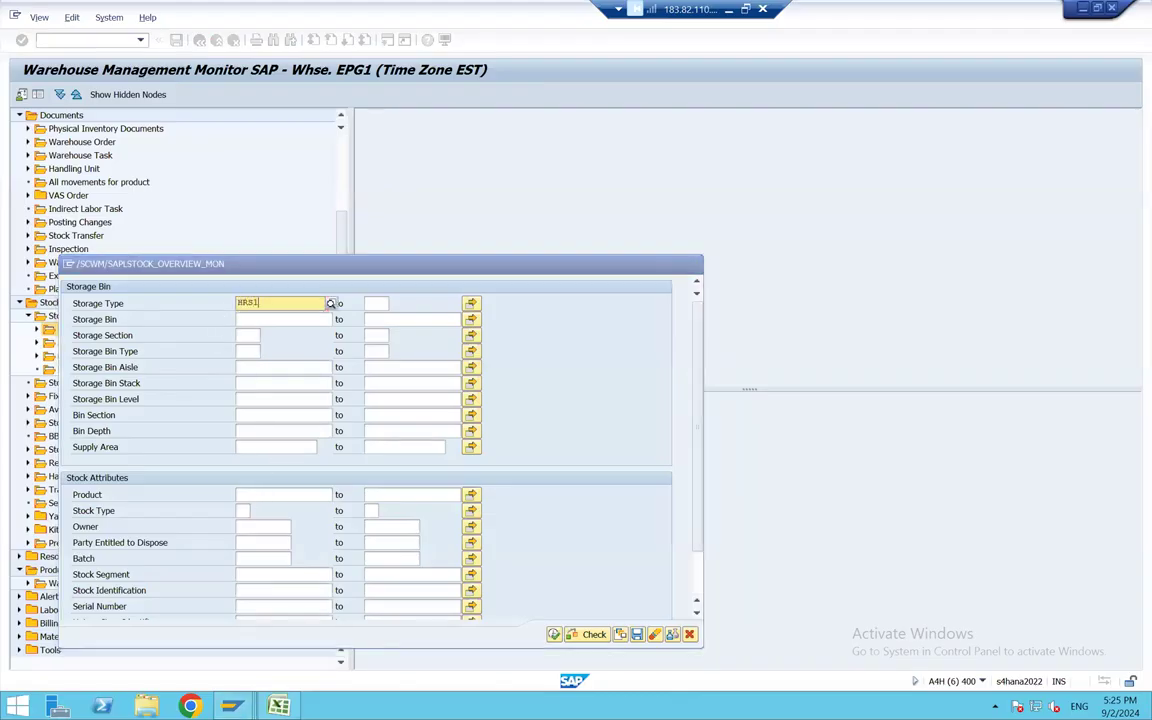
{"action": "left_click", "coordinate": [247, 330]}
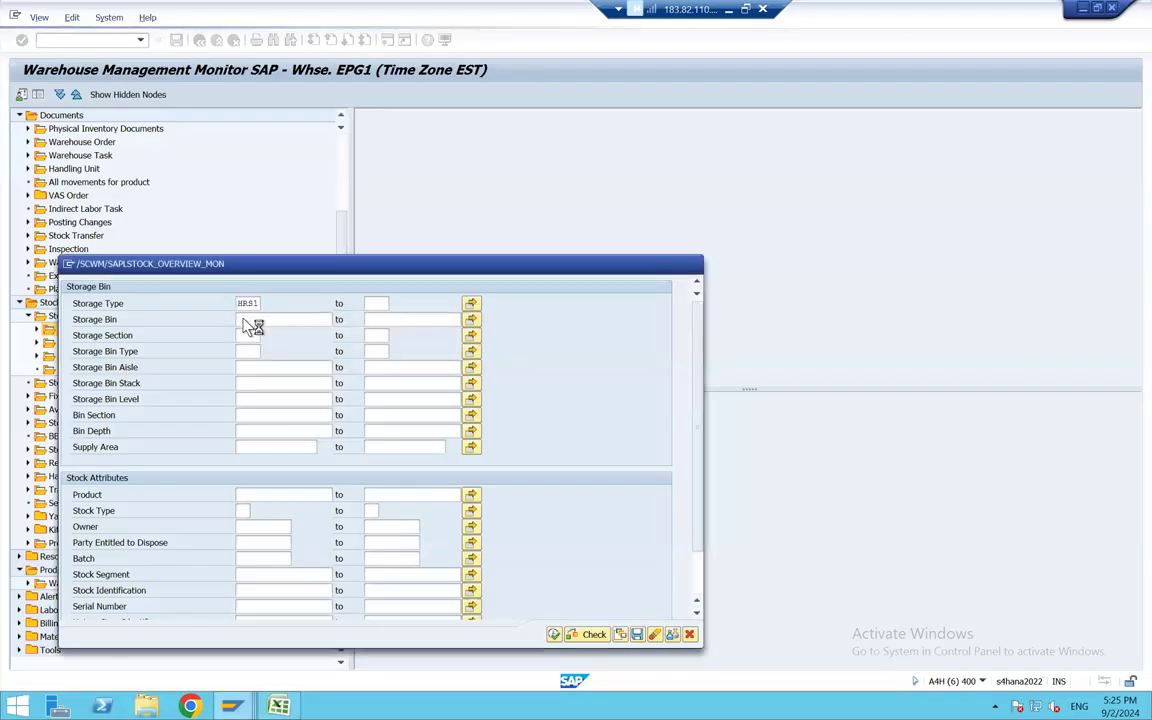
{"action": "key", "text": "F8"}
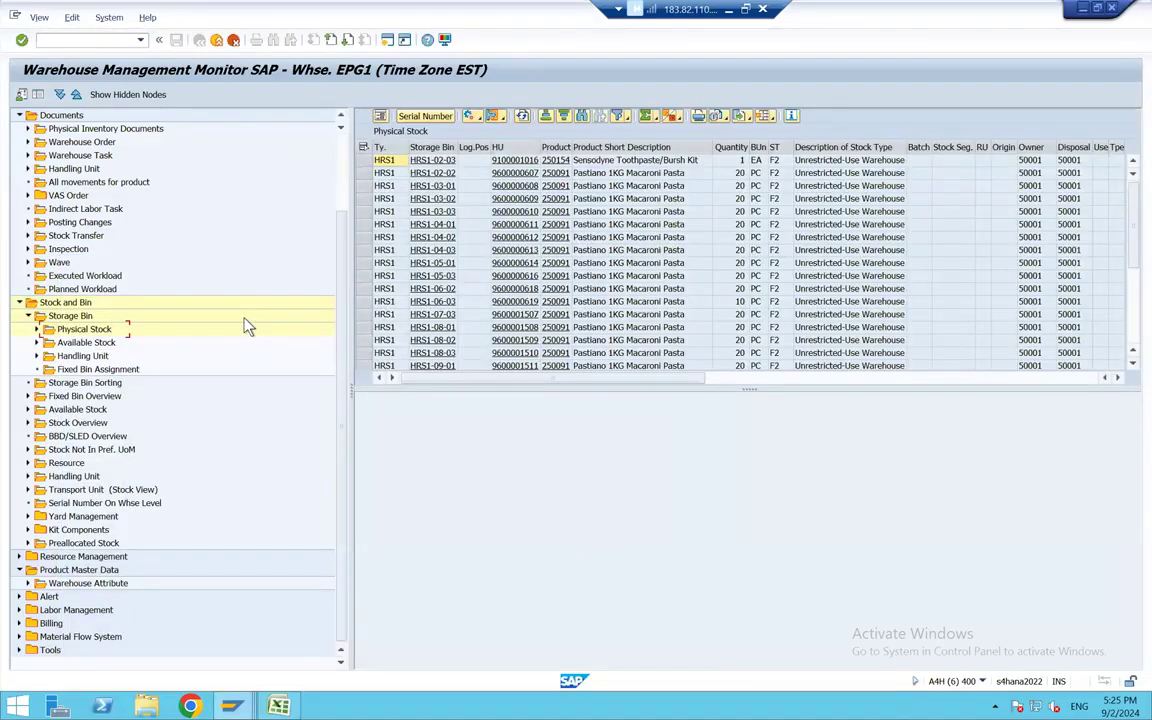
{"action": "left_click_drag", "start_coordinate": [350, 387], "coordinate": [206, 384]}
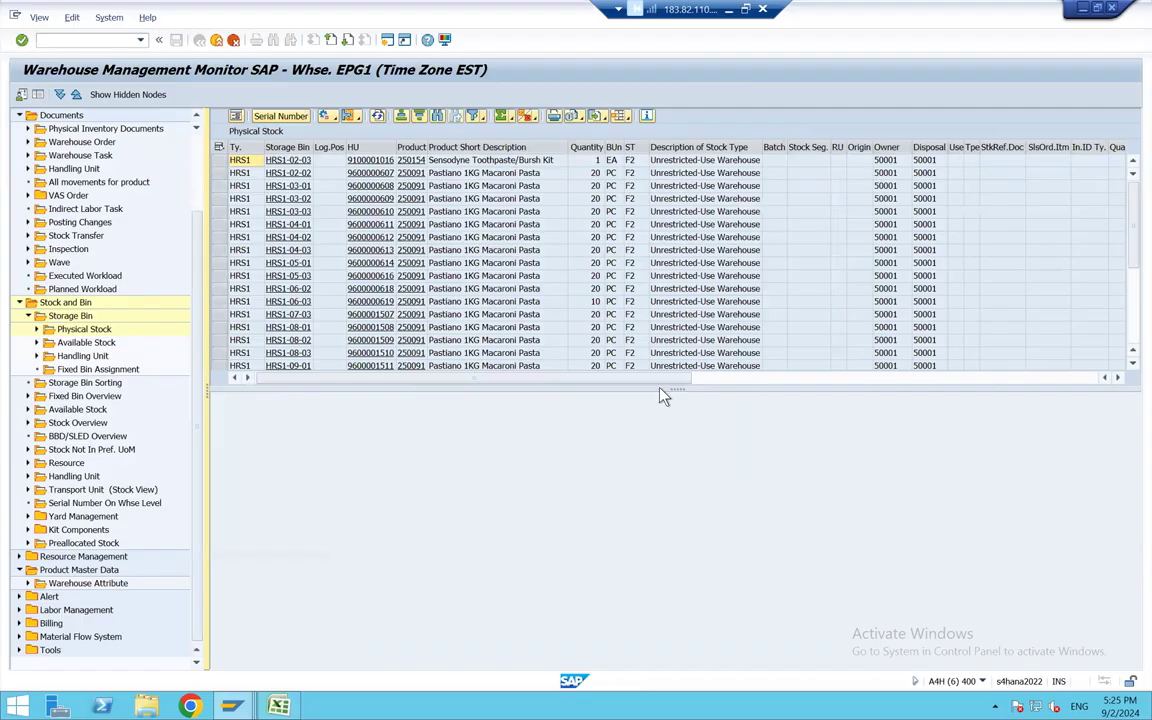
{"action": "left_click_drag", "start_coordinate": [671, 385], "coordinate": [678, 538]}
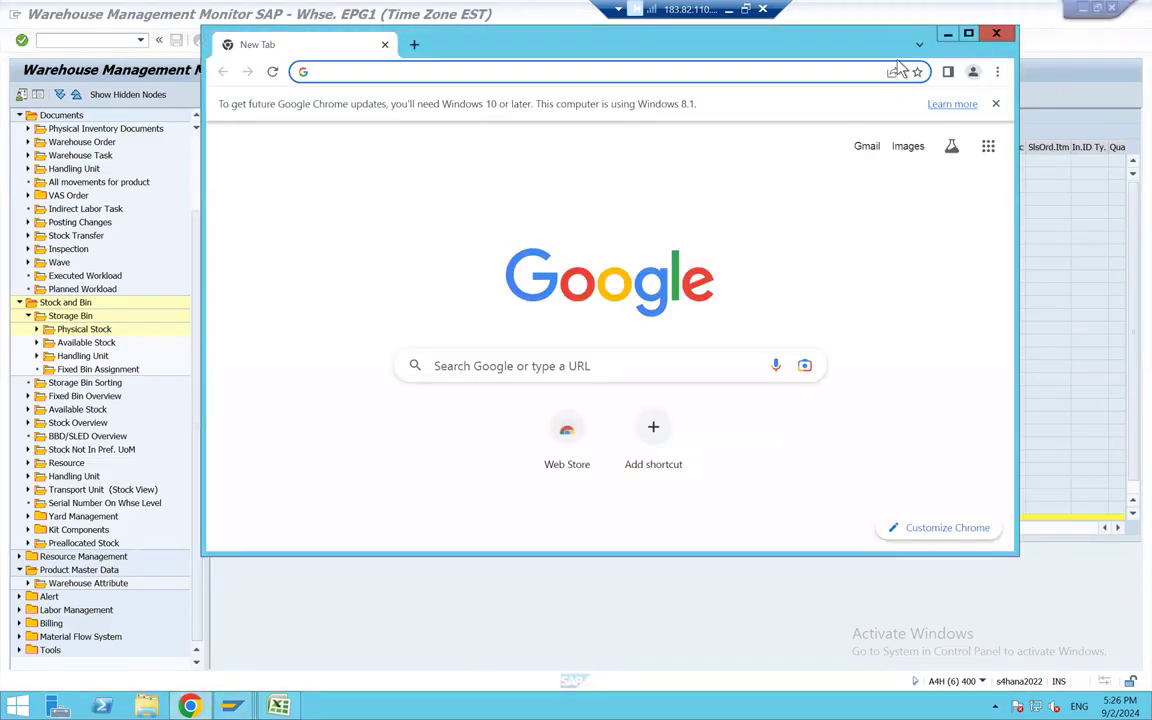
Step: Switch to Chrome, maximize its window and search Google Images for "kitchen in a house"
{"action": "left_click_drag", "start_coordinate": [795, 47], "coordinate": [805, 82]}
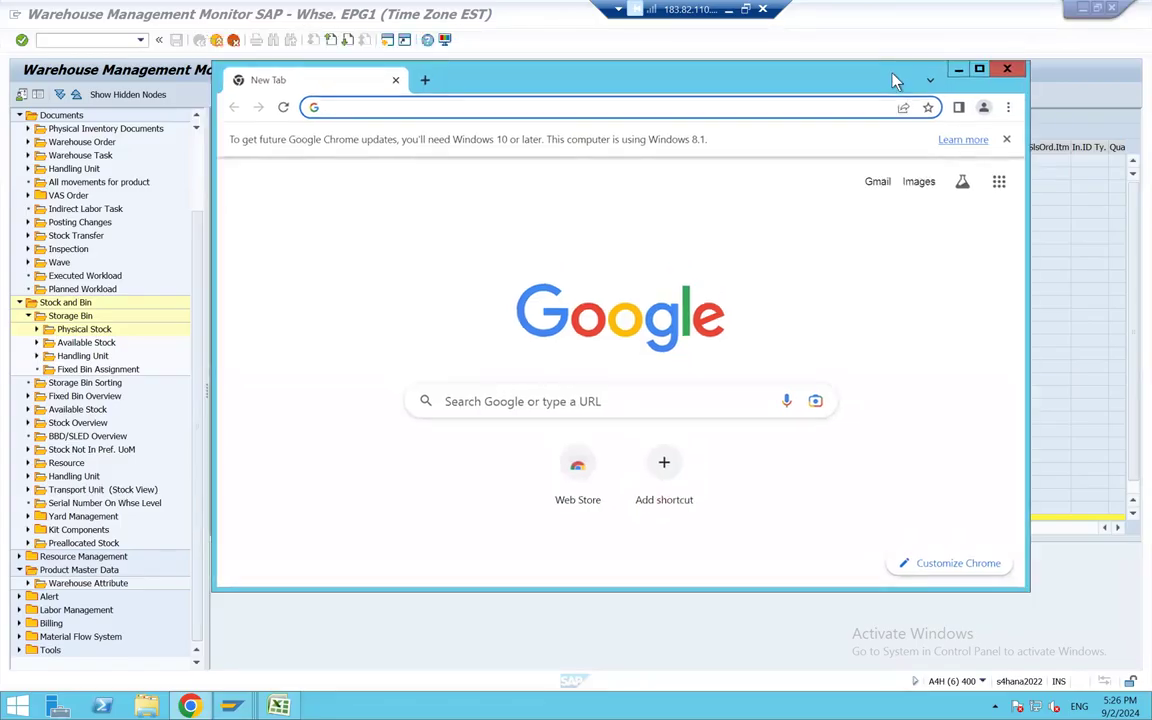
{"action": "left_click", "coordinate": [979, 70]}
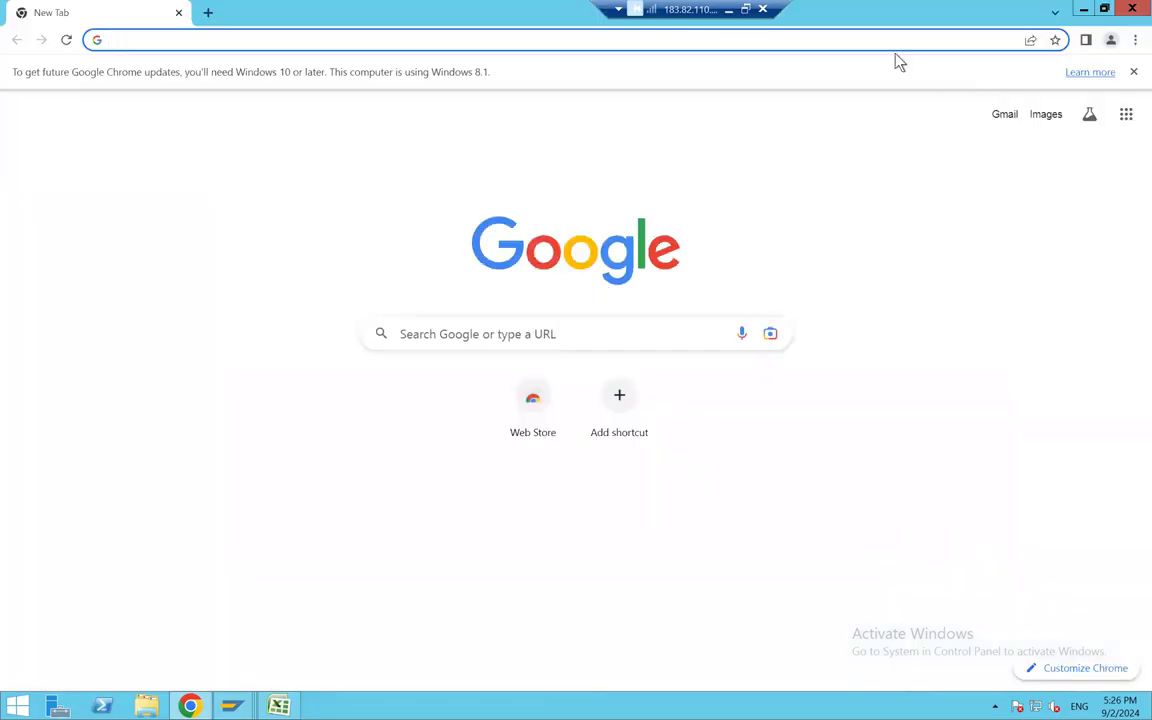
{"action": "left_click", "coordinate": [271, 39]}
{"action": "type", "text": "Ki"}
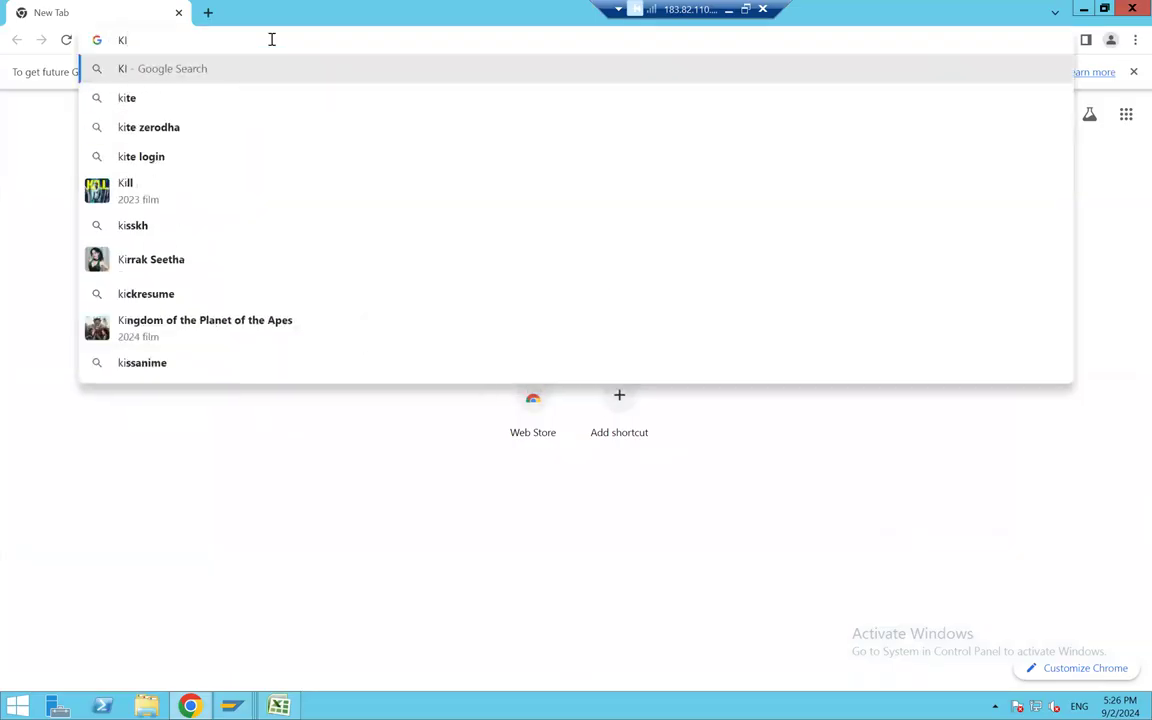
{"action": "type", "text": "TCHEN"}
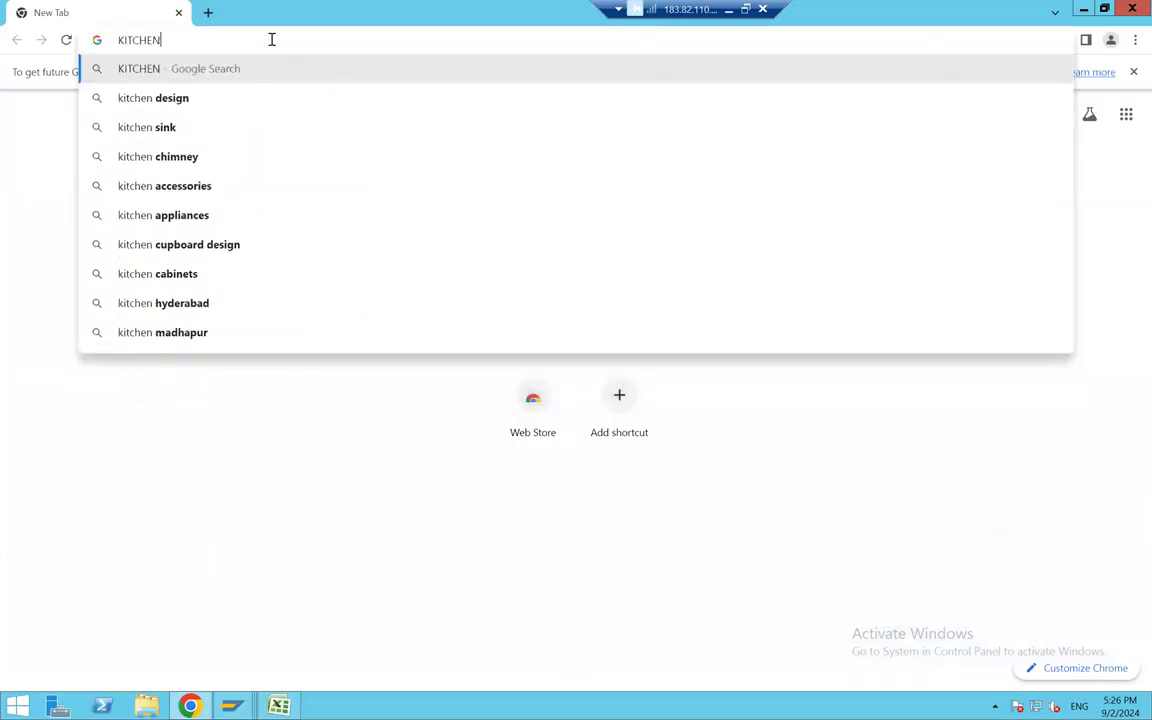
{"action": "type", "text": " IN"}
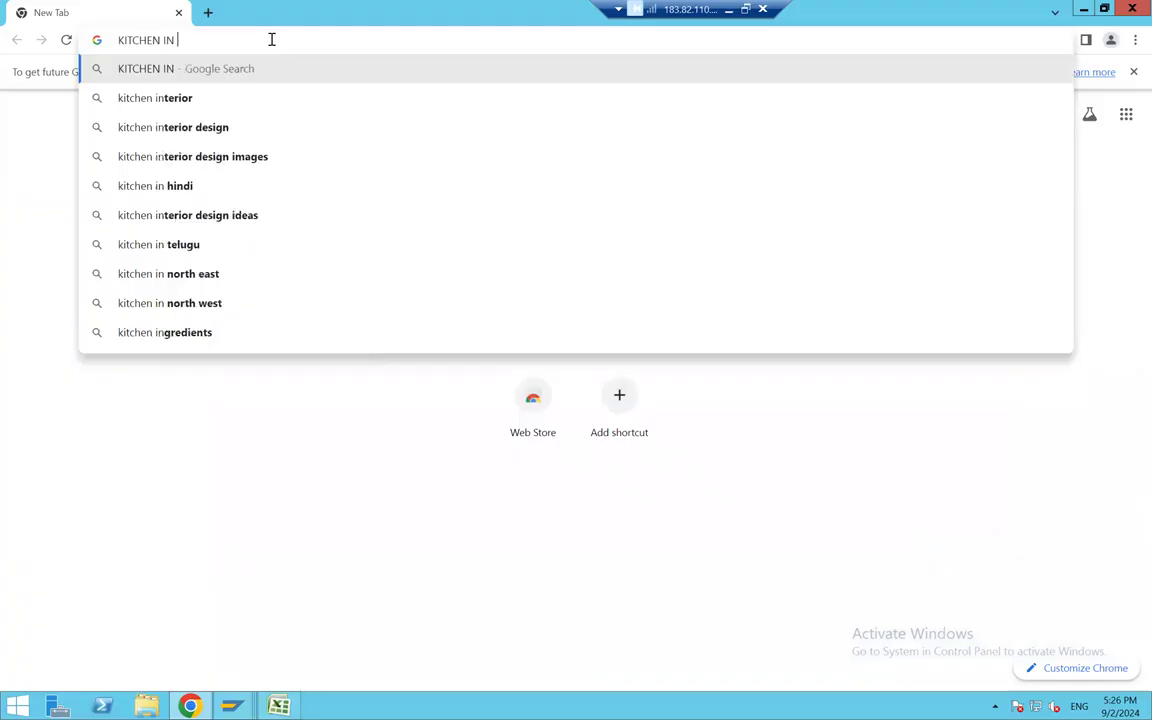
{"action": "type", "text": " A HOUSE"}
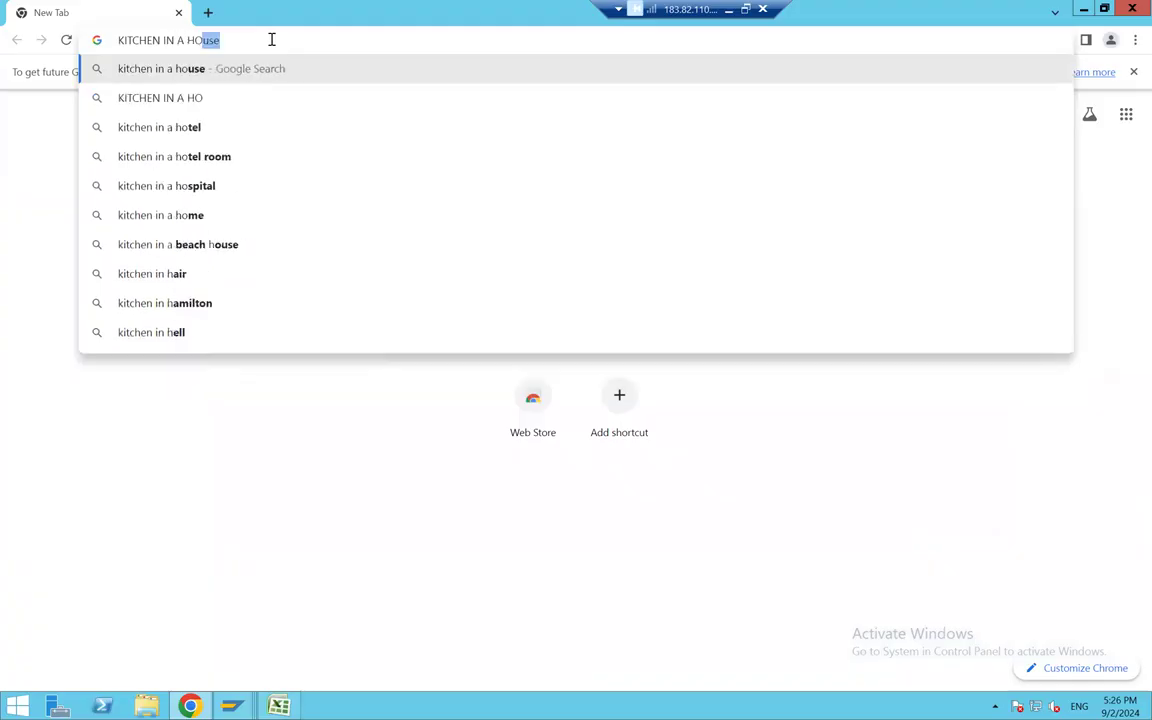
{"action": "key", "text": "Return"}
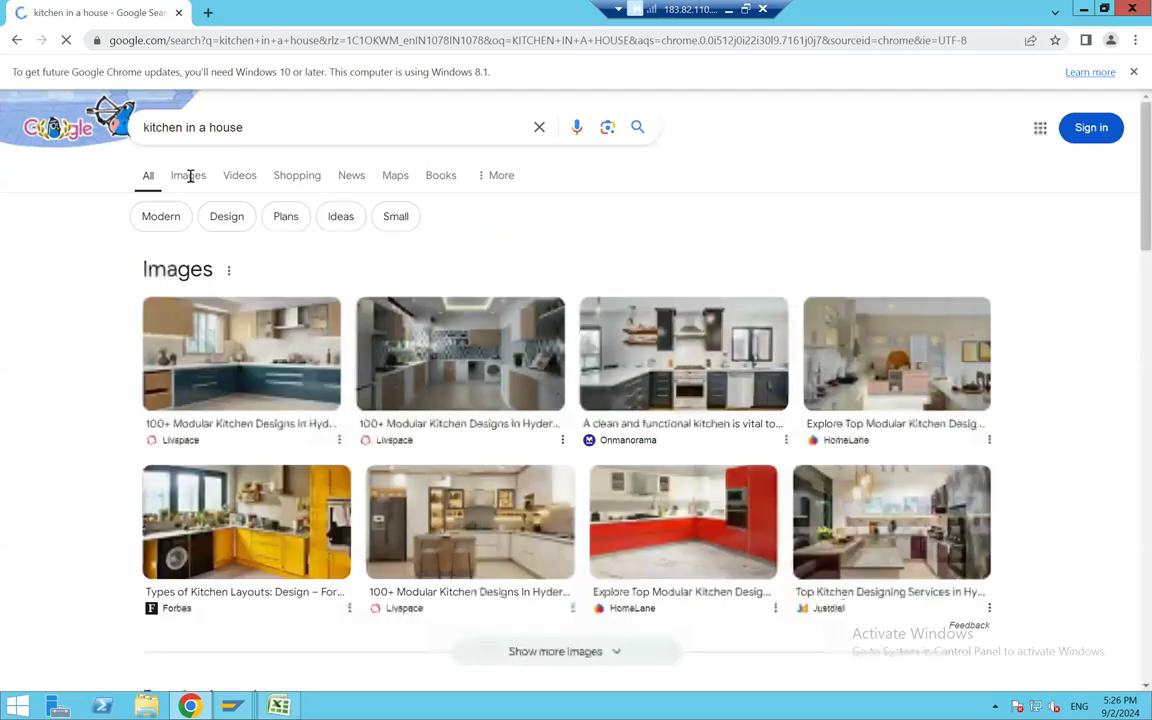
{"action": "left_click", "coordinate": [188, 175]}
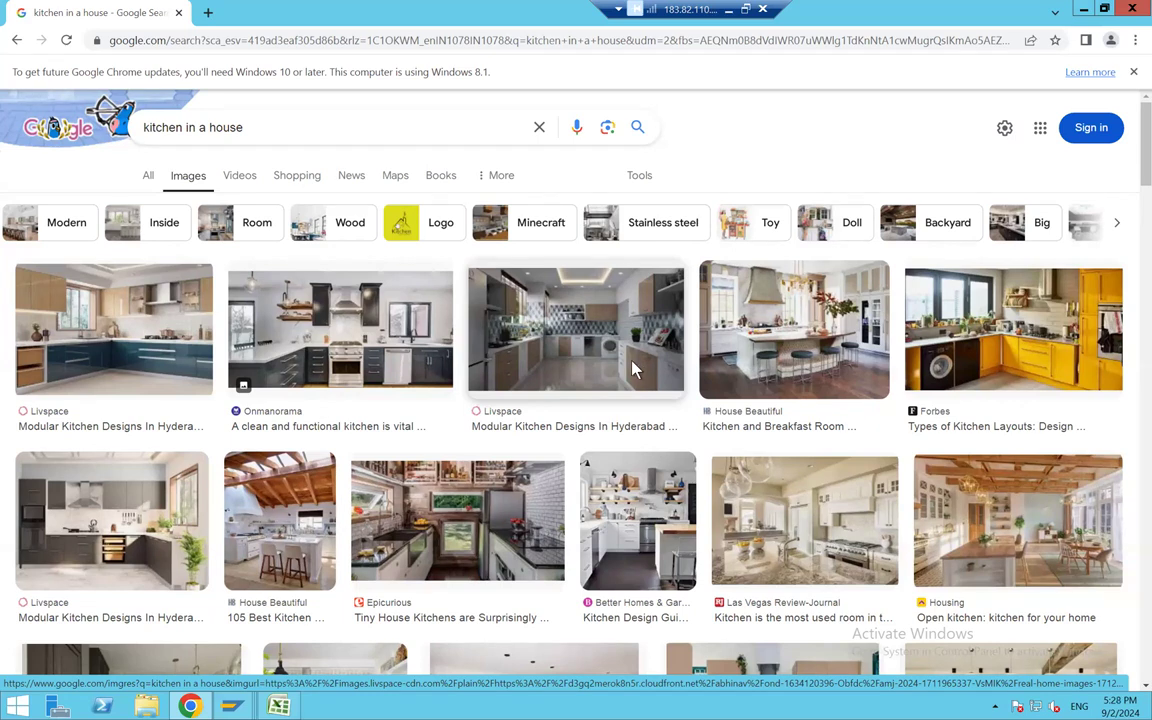
Step: Return to the warehouse monitor and highlight the storage type column of the physical stock list
{"action": "key", "text": "alt+Tab"}
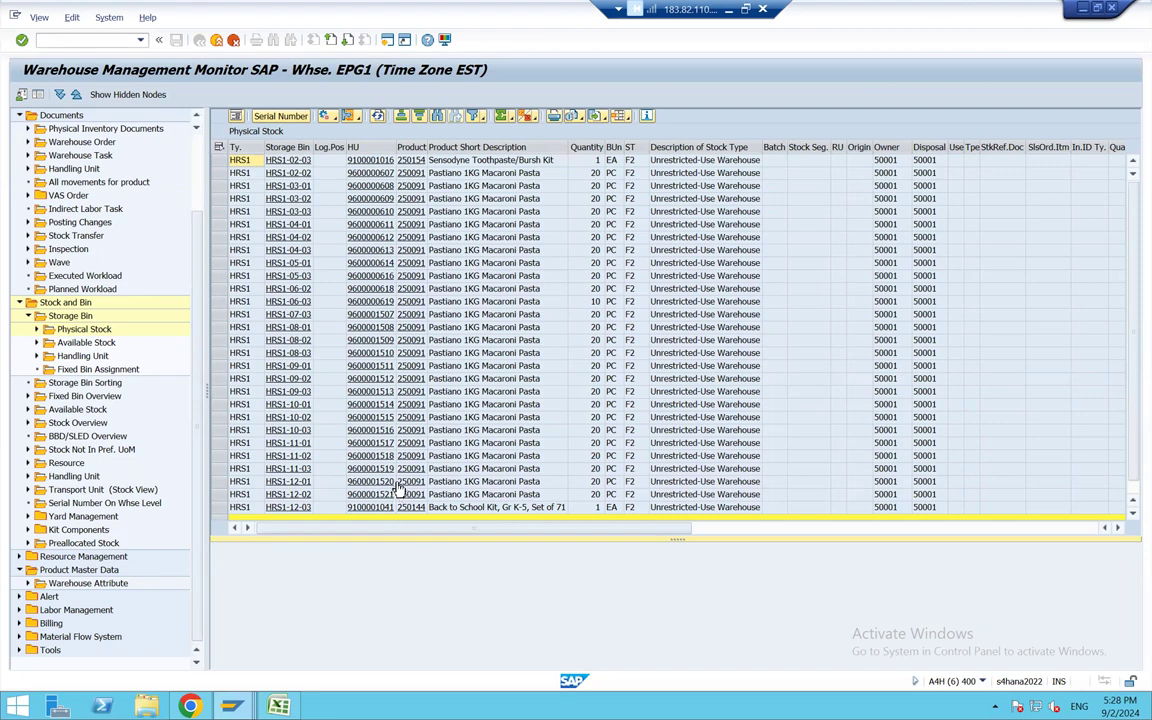
{"action": "left_click", "coordinate": [236, 147]}
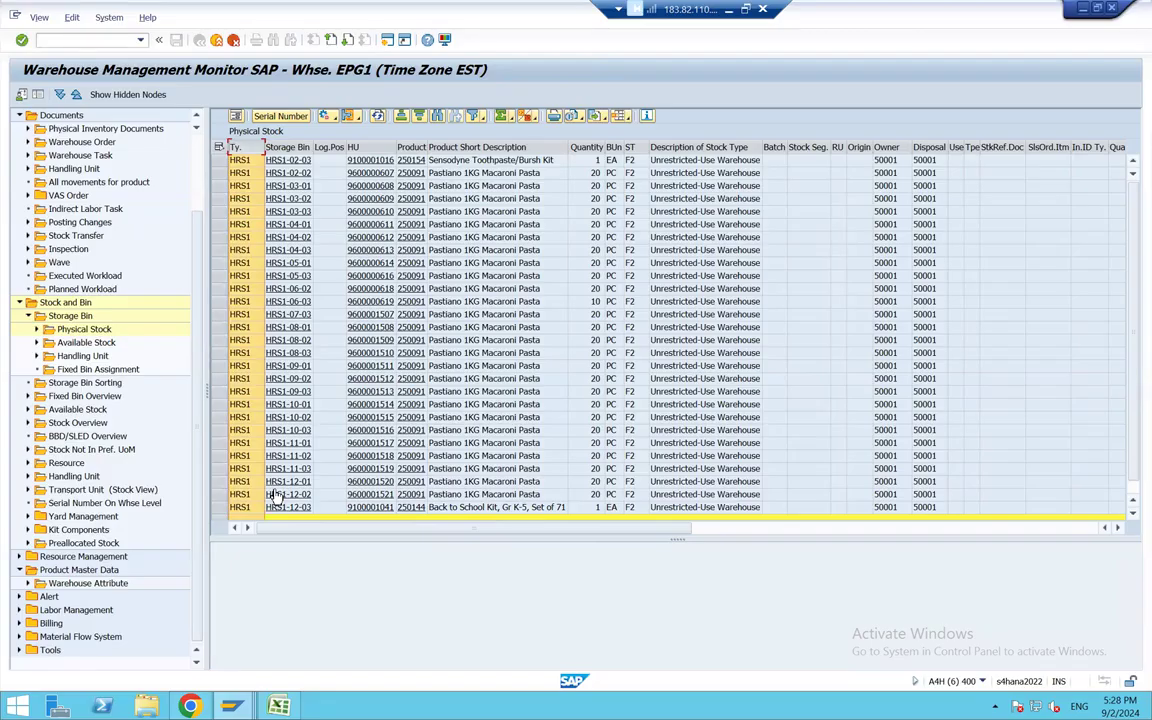
Step: Open physical inventory document creation with /SCWM/PI_CREATE in a new session, and minimize the remote desktop
{"action": "left_click", "coordinate": [97, 41]}
{"action": "type", "text": "/O/SCWM/PI_CREATE"}
{"action": "key", "text": "Return"}
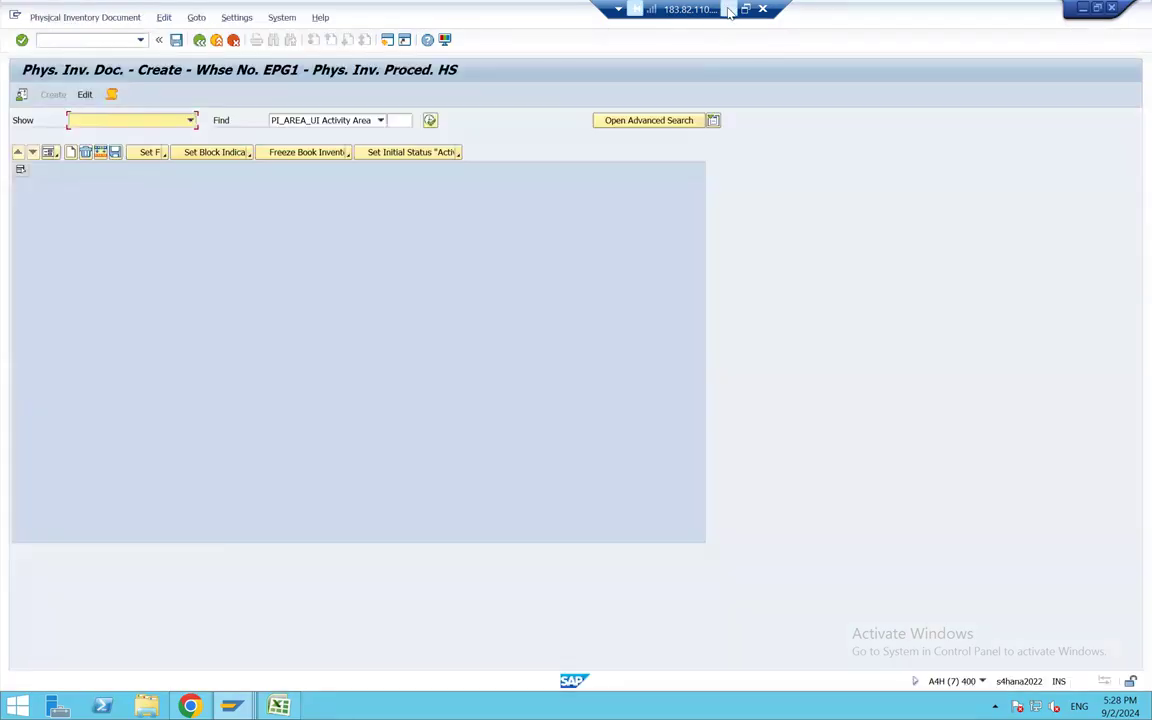
{"action": "left_click", "coordinate": [729, 9]}
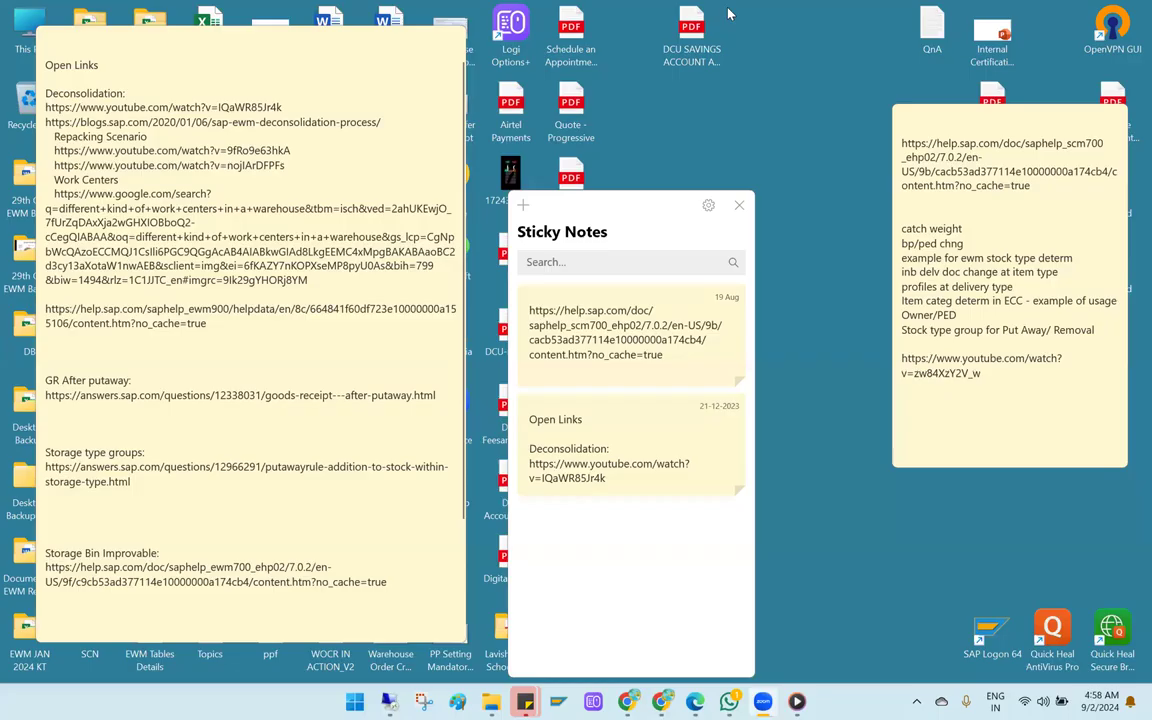